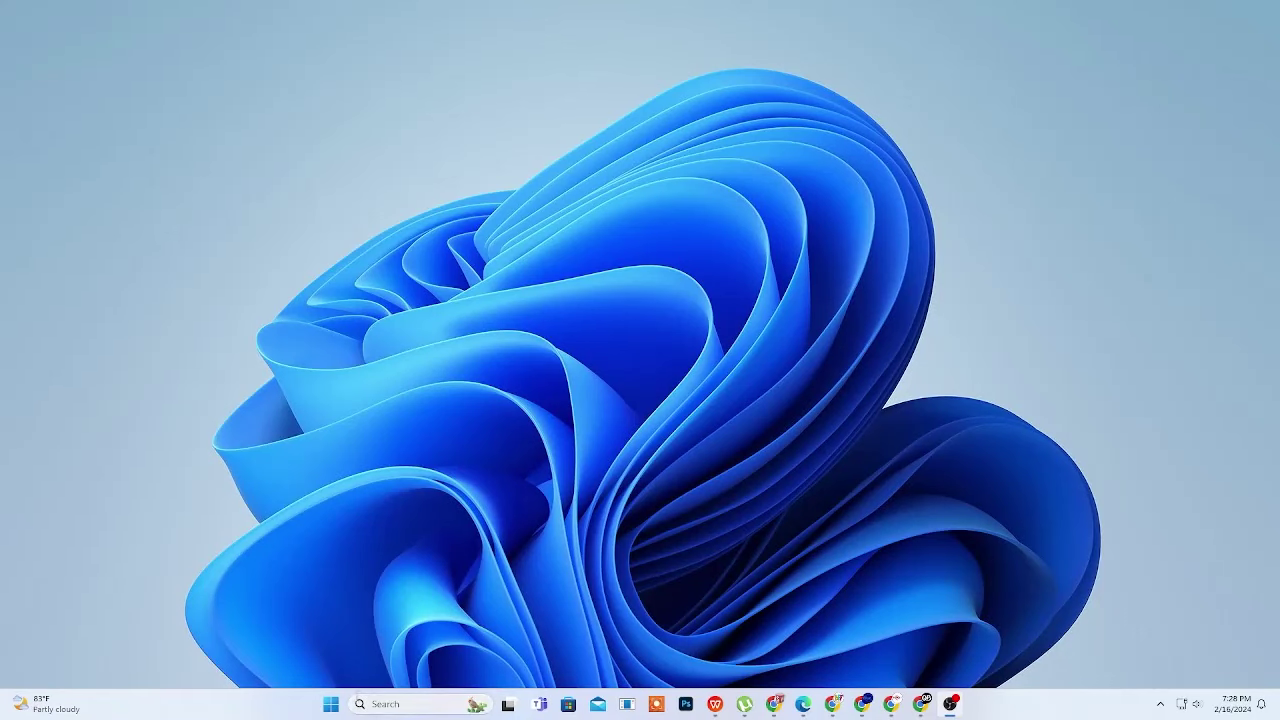
Launch Photoshop and quit the Creative Cloud error so the Home screen loads
{"action": "left_click", "coordinate": [686, 705]}
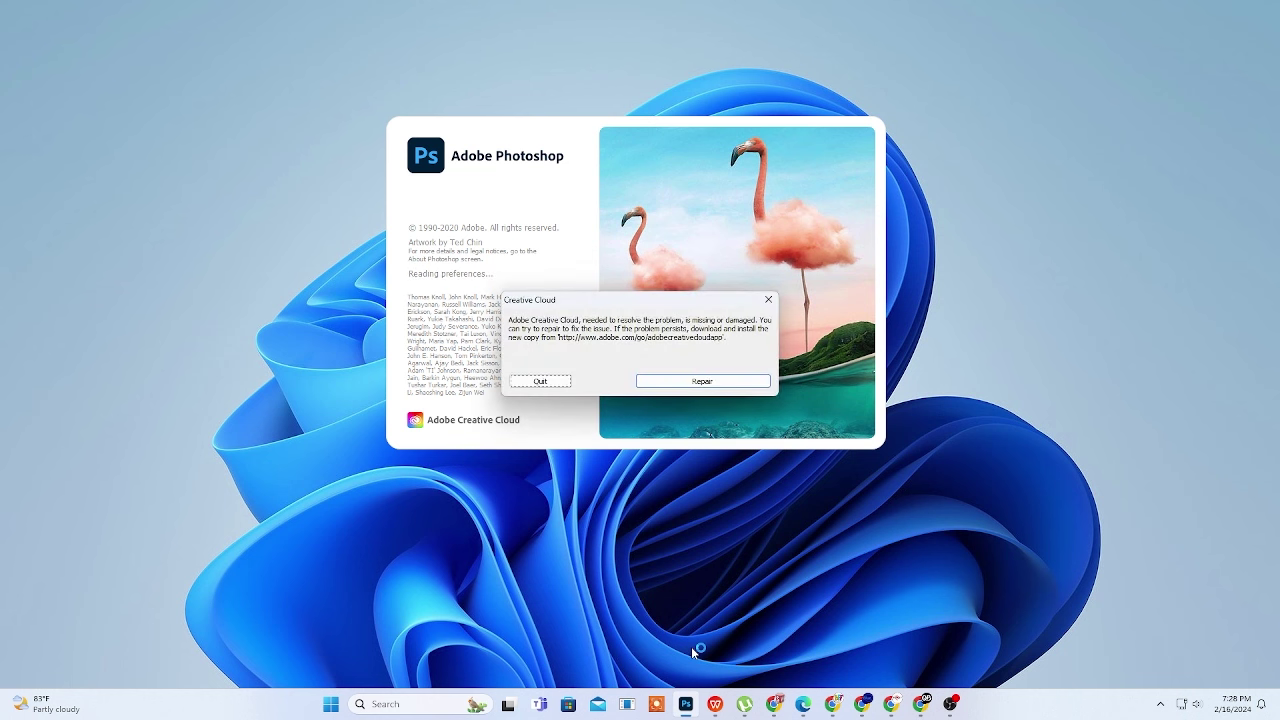
{"action": "left_click", "coordinate": [540, 381]}
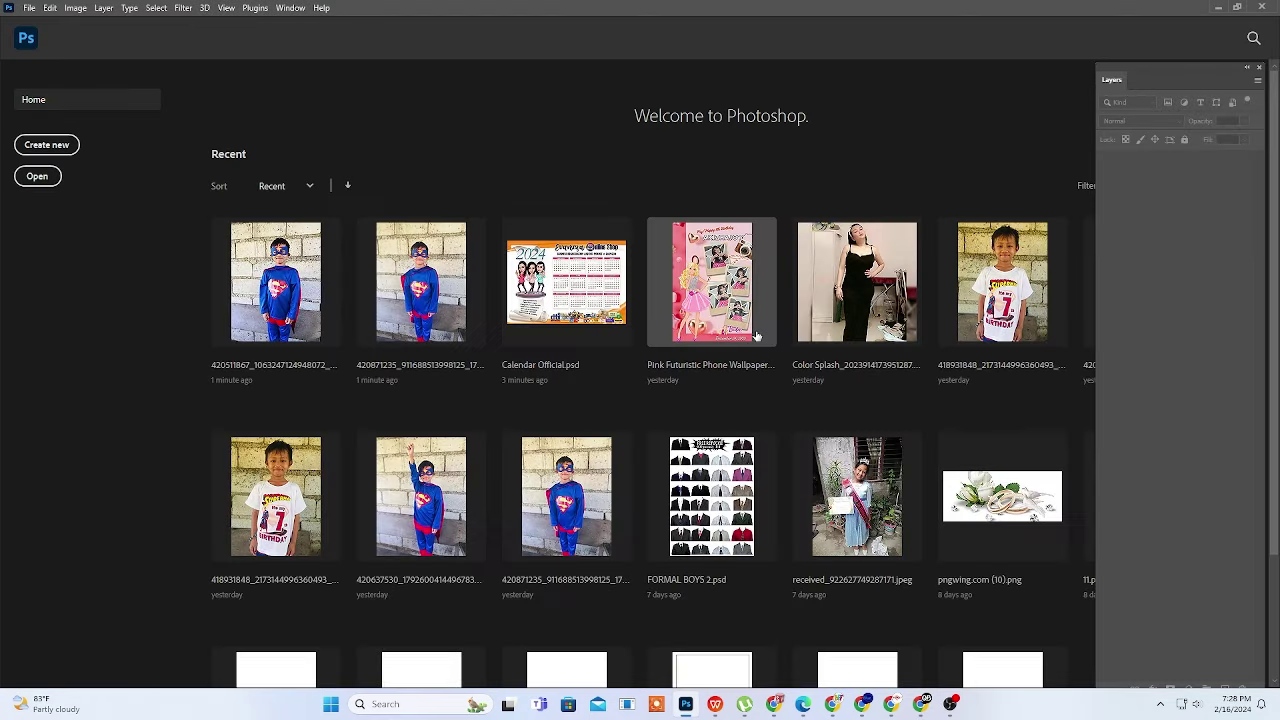
Open the boy's superhero costume photo from the Downloads folder
{"action": "left_click", "coordinate": [29, 9]}
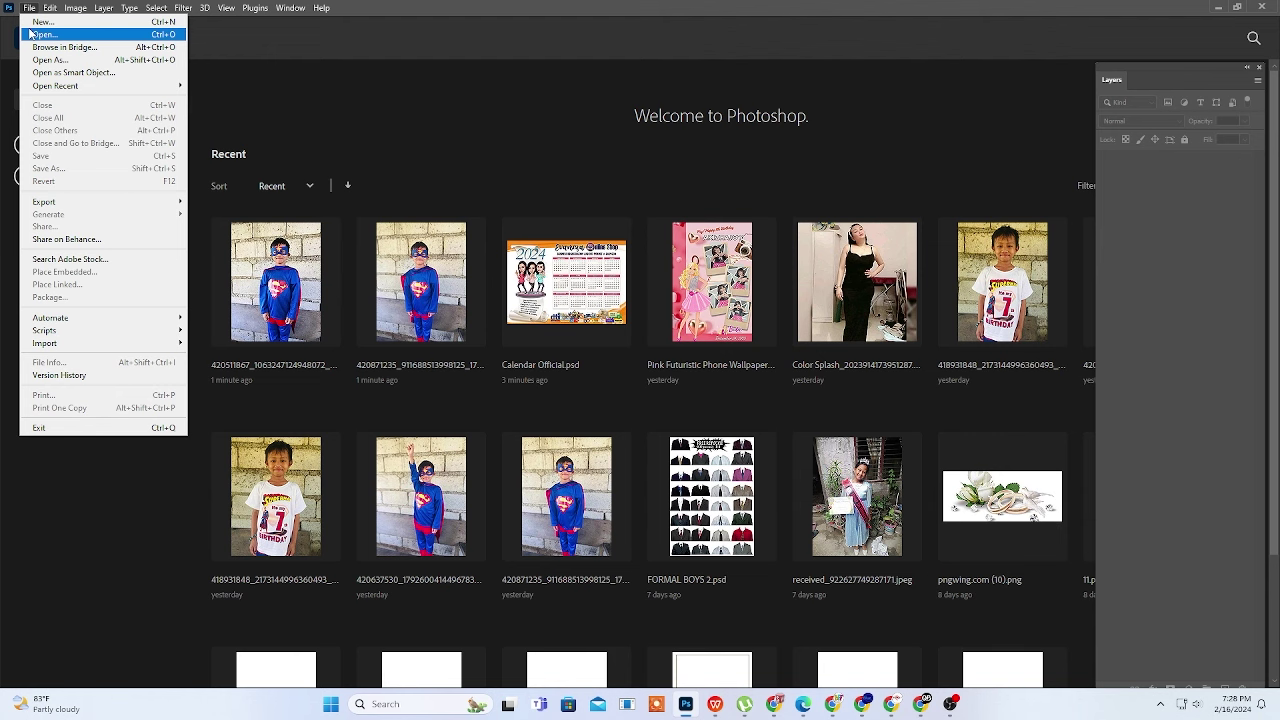
{"action": "left_click", "coordinate": [31, 34]}
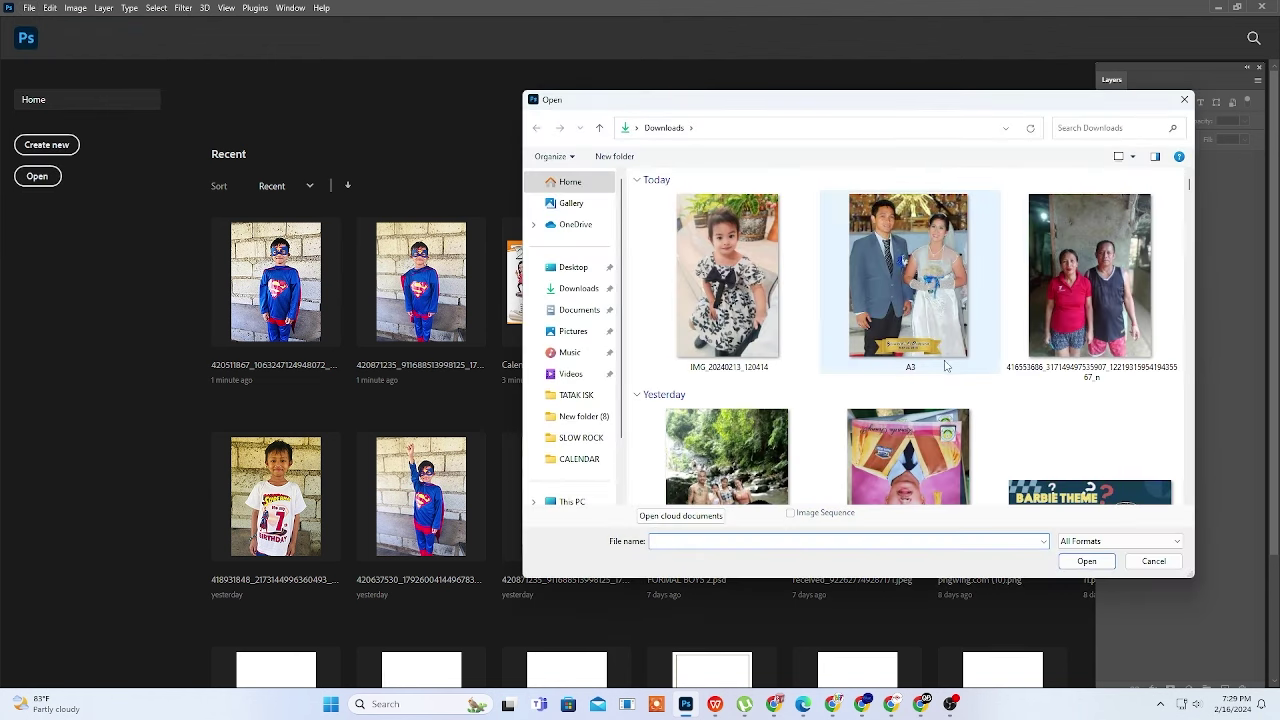
{"action": "scroll", "coordinate": [1013, 346], "scroll_direction": "down", "scroll_amount": 5}
{"action": "scroll", "coordinate": [1015, 344], "scroll_direction": "down", "scroll_amount": 3}
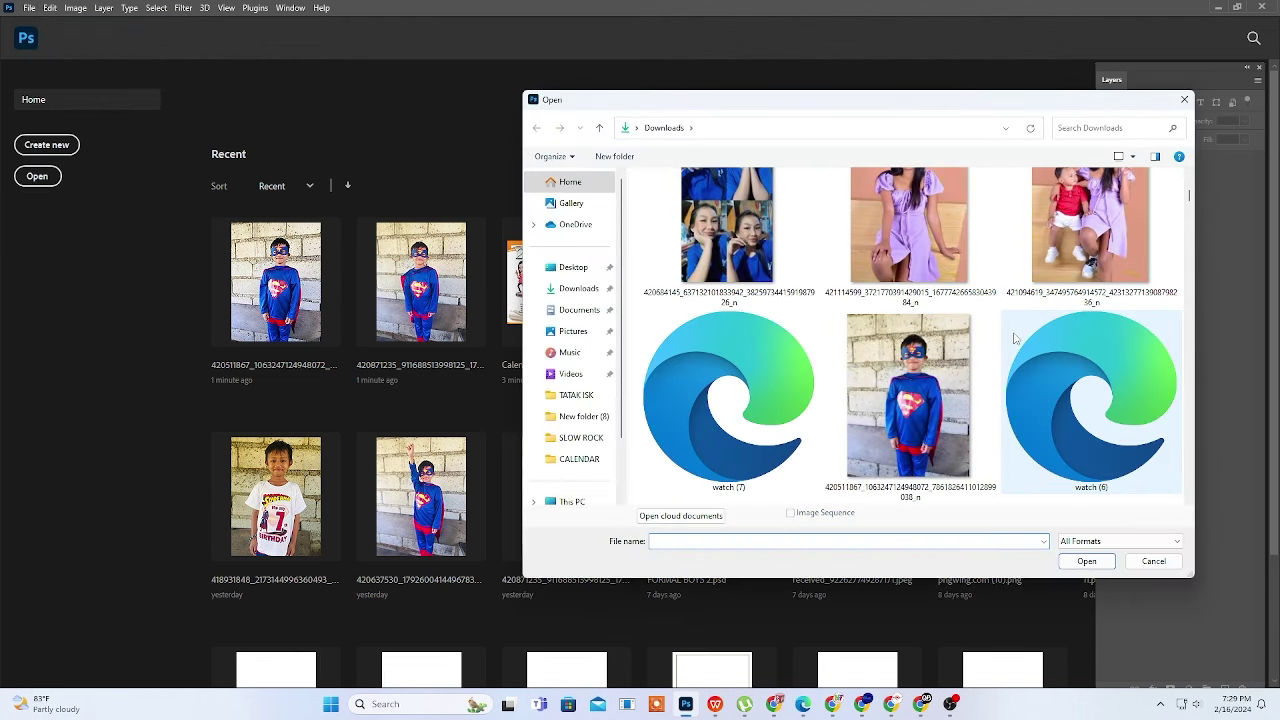
{"action": "scroll", "coordinate": [1013, 340], "scroll_direction": "up", "scroll_amount": 2}
{"action": "scroll", "coordinate": [1000, 350], "scroll_direction": "down", "scroll_amount": 2}
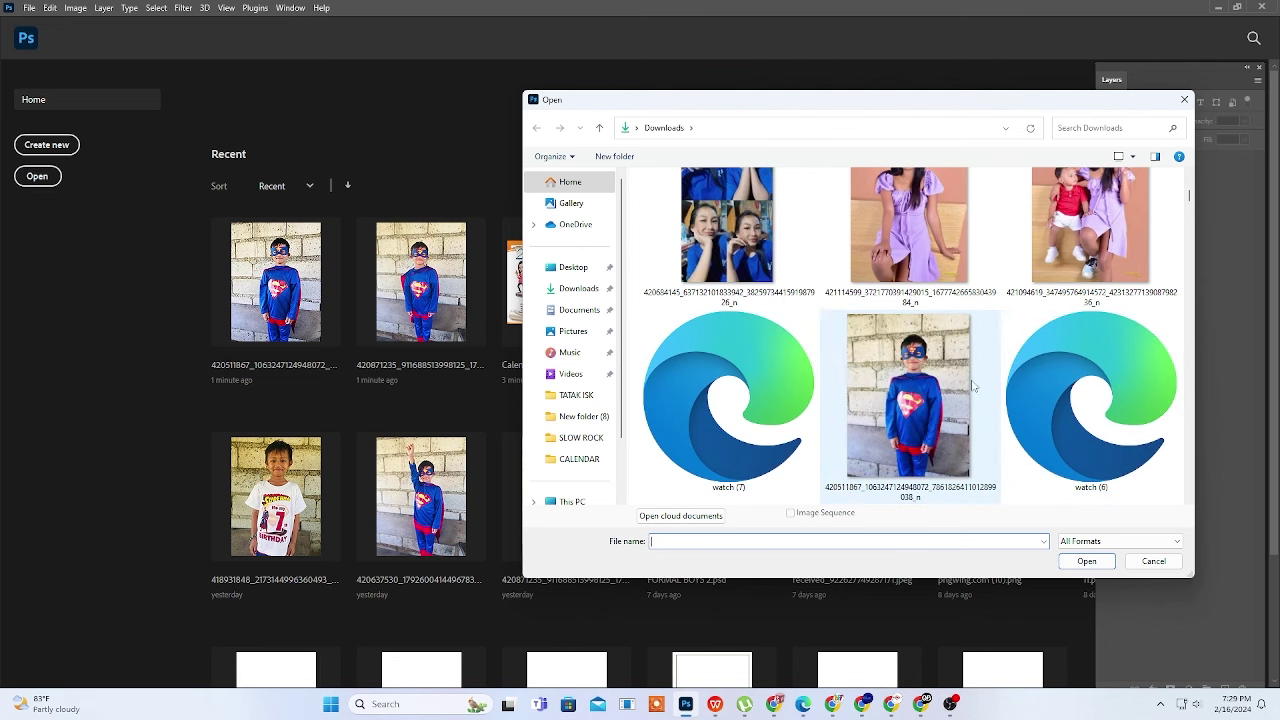
{"action": "left_click", "coordinate": [920, 391]}
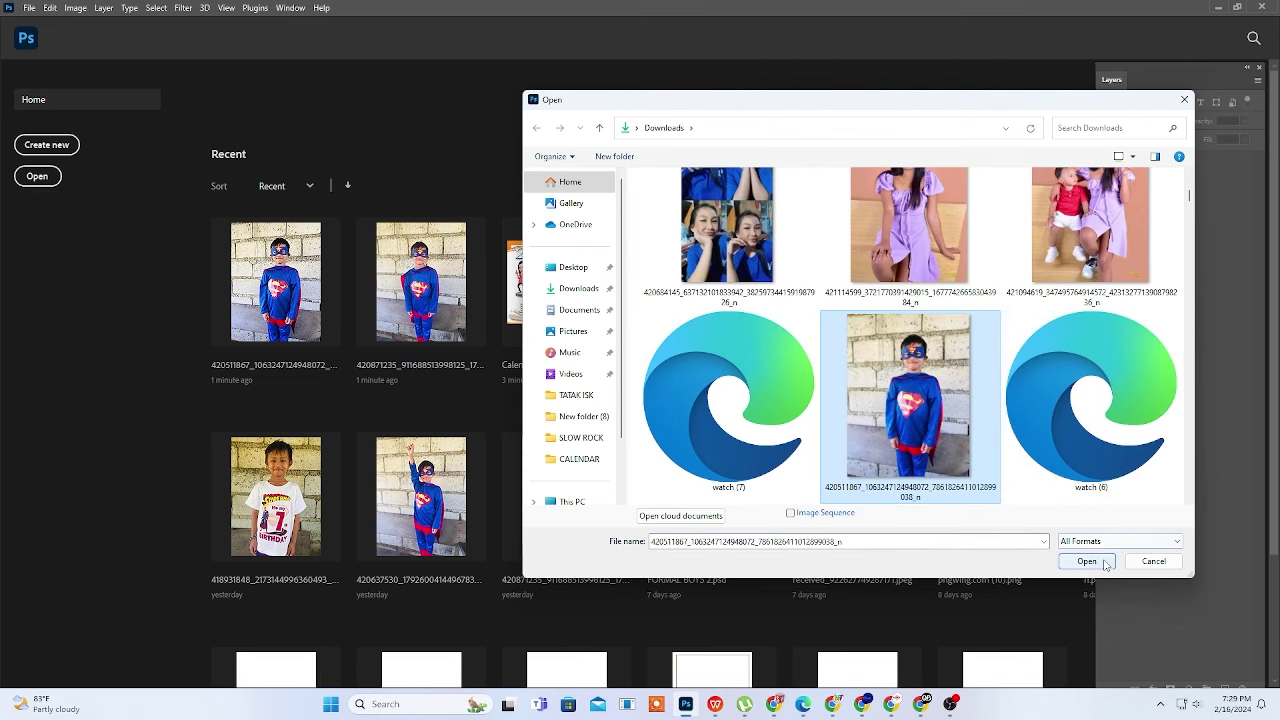
{"action": "left_click", "coordinate": [1105, 563]}
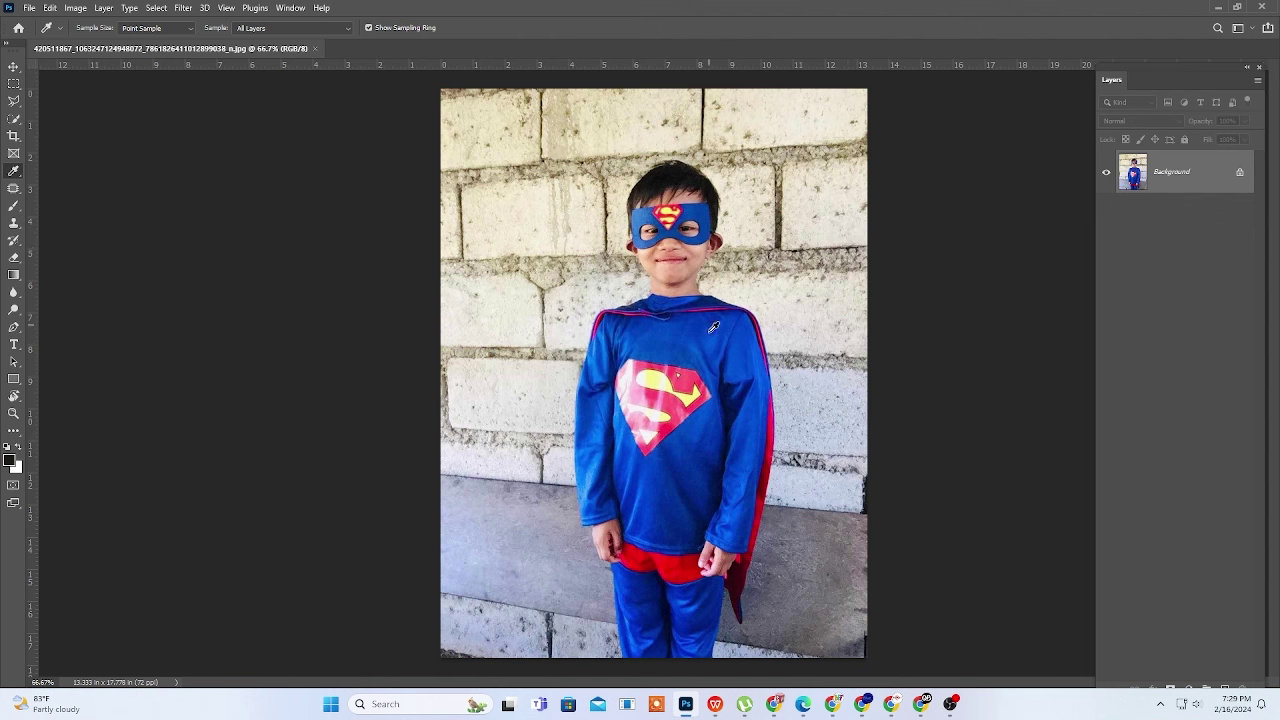
Set the image resolution to 100 pixels/inch, upsampling it to 1333 × 1778 px
{"action": "left_click", "coordinate": [76, 8]}
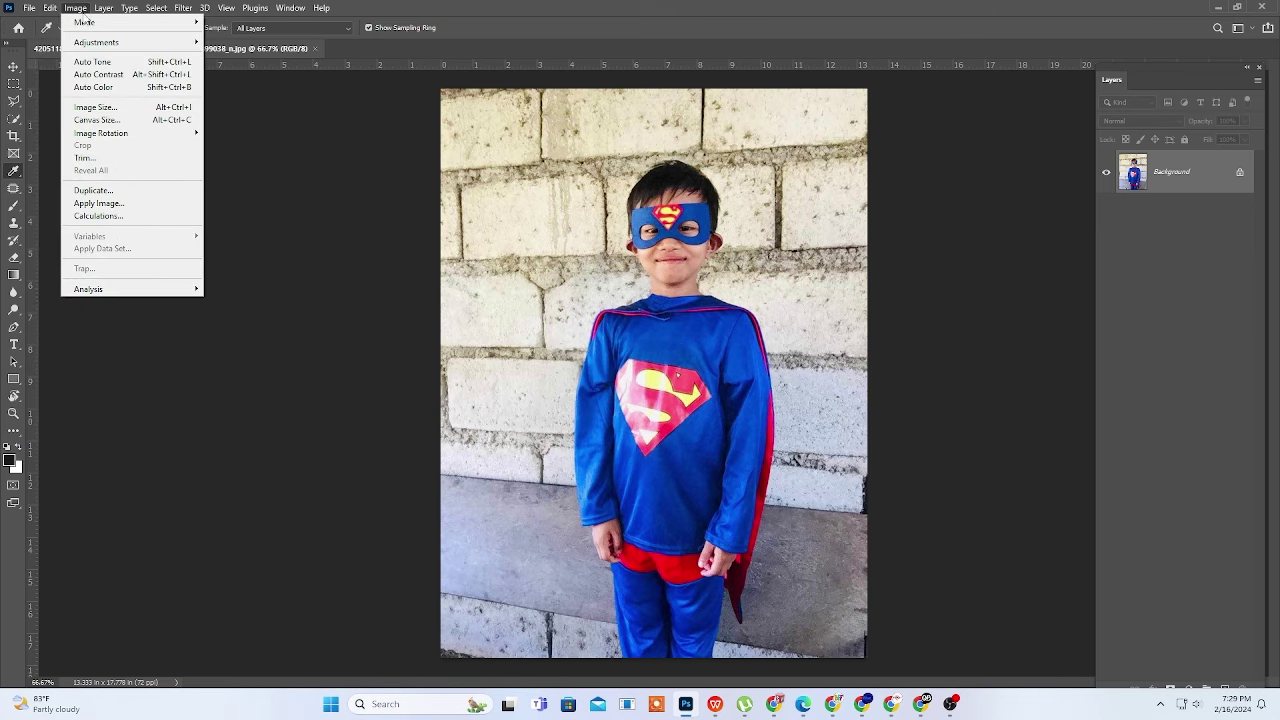
{"action": "left_click", "coordinate": [77, 106]}
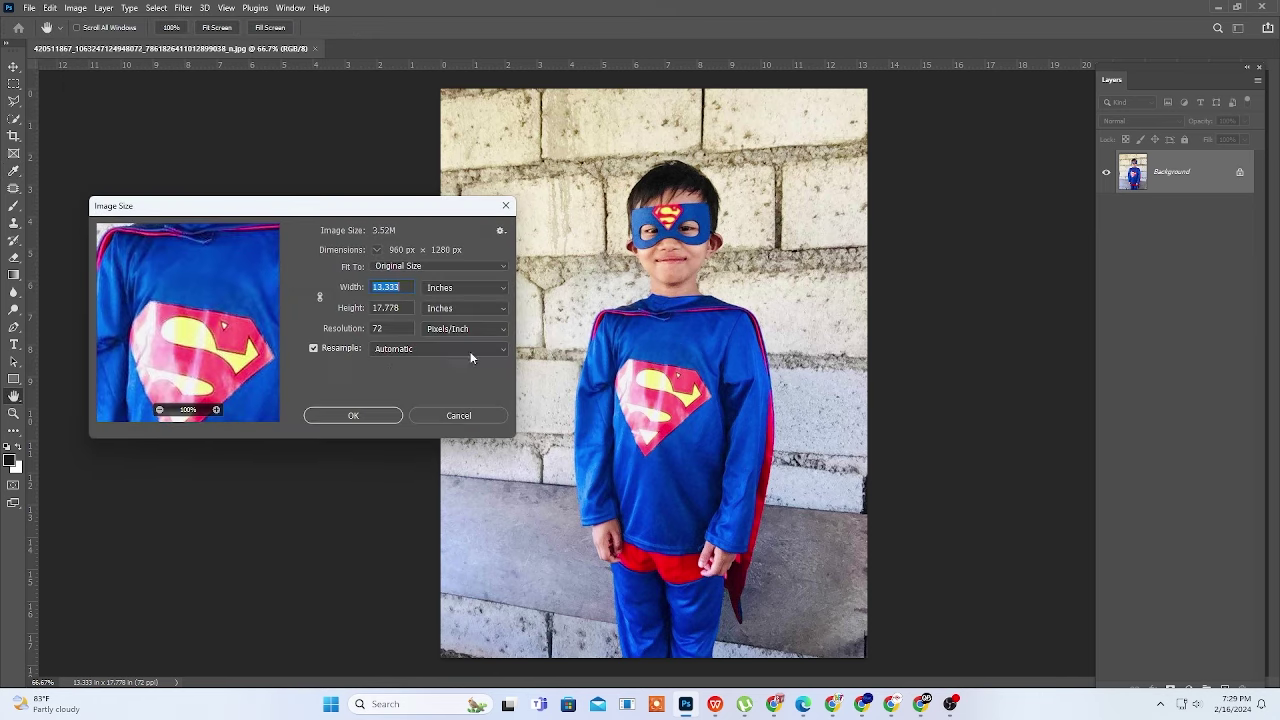
{"action": "double_click", "coordinate": [385, 328]}
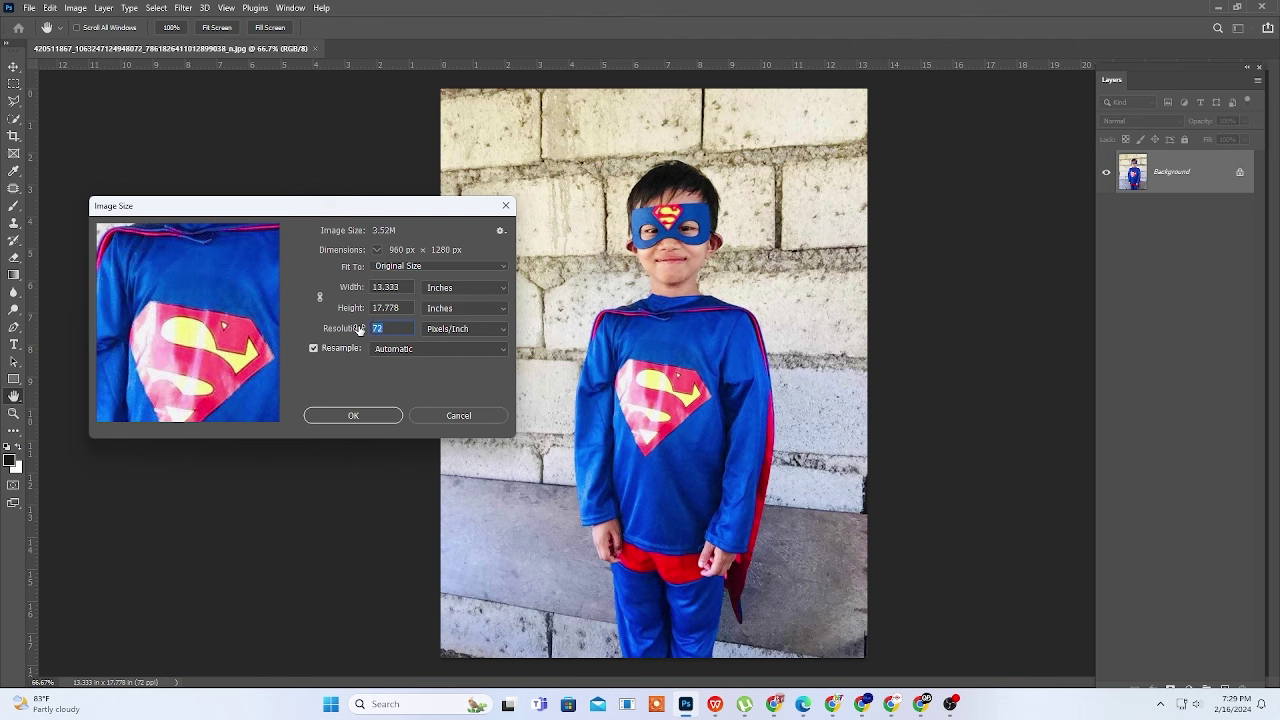
{"action": "type", "text": "10"}
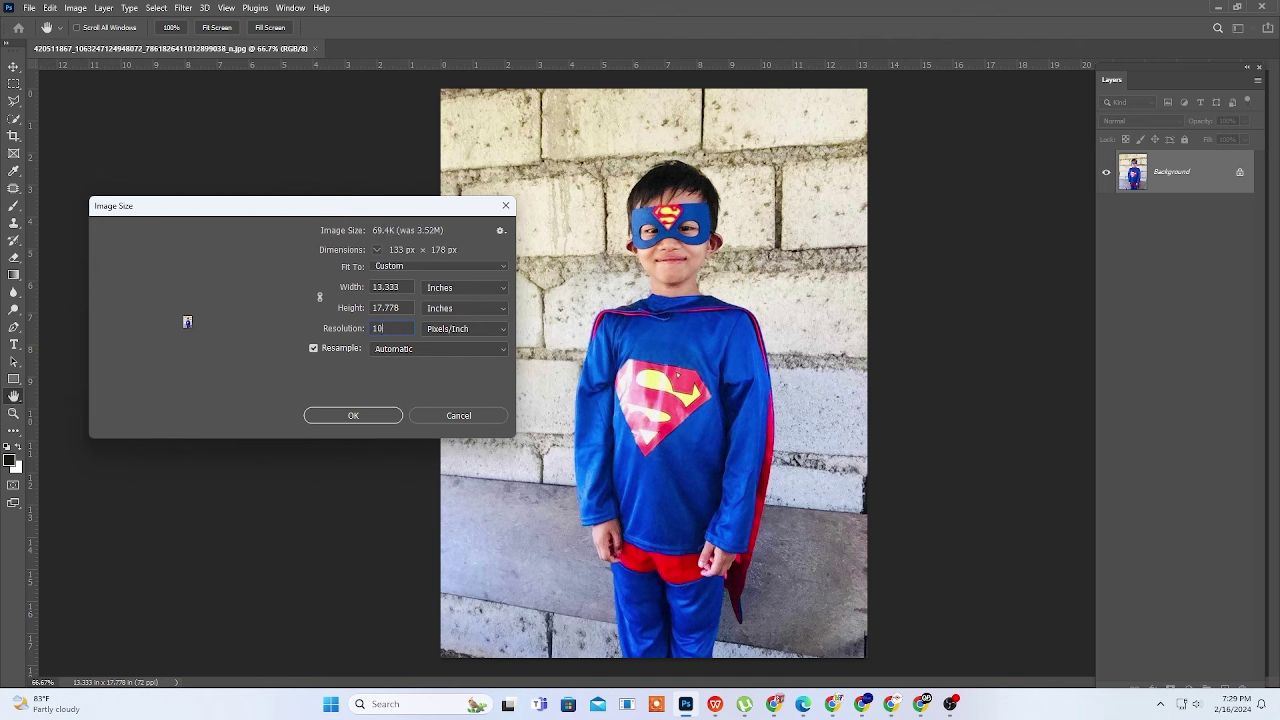
{"action": "type", "text": "0"}
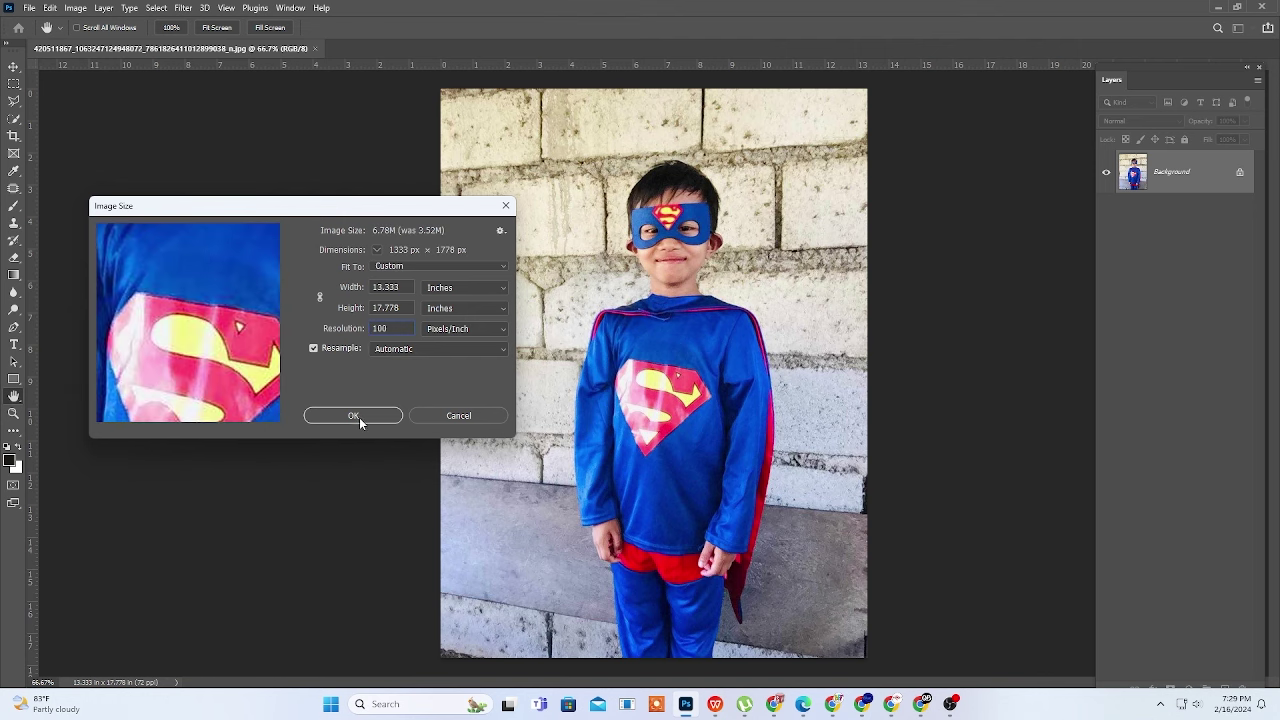
{"action": "left_click", "coordinate": [356, 416]}
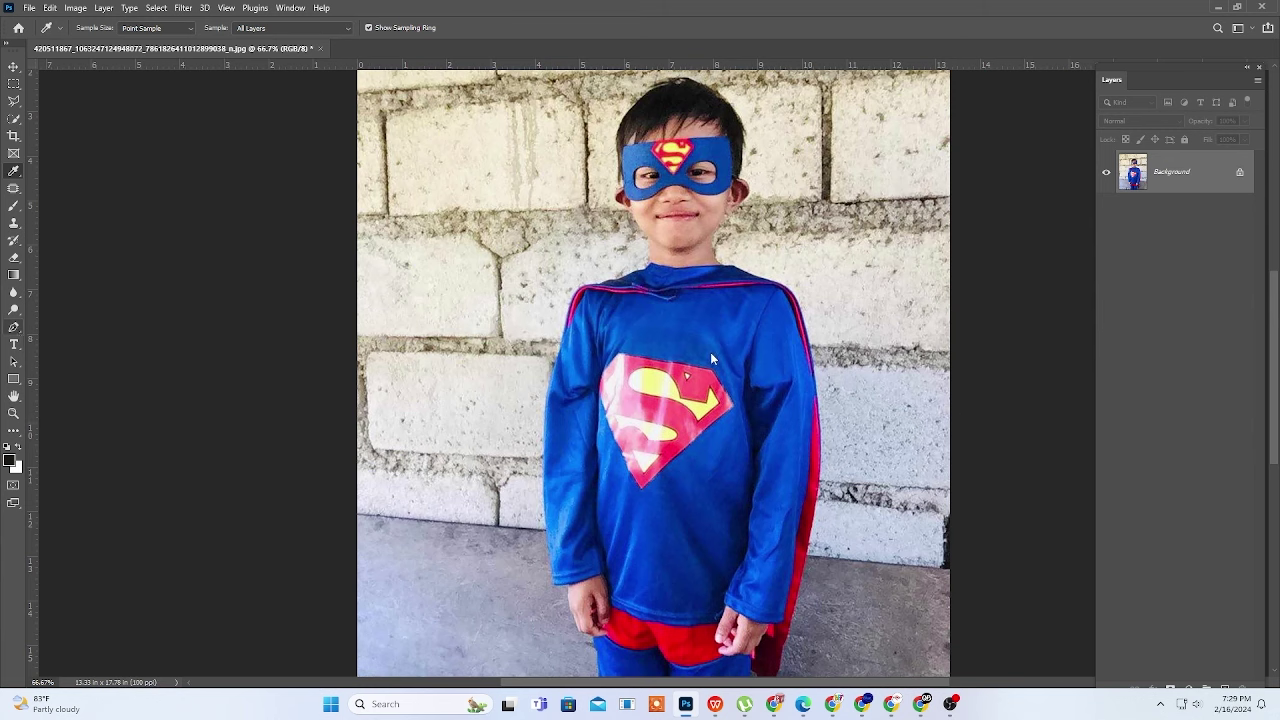
With the Pen tool, start the path at the cheek and trace the jaw and right ear
{"action": "left_click", "coordinate": [14, 327]}
{"action": "scroll", "coordinate": [808, 342], "scroll_direction": "up", "scroll_amount": 2}
{"action": "scroll", "coordinate": [800, 355], "scroll_direction": "up", "scroll_amount": 2}
{"action": "scroll", "coordinate": [795, 365], "scroll_direction": "up", "scroll_amount": 1}
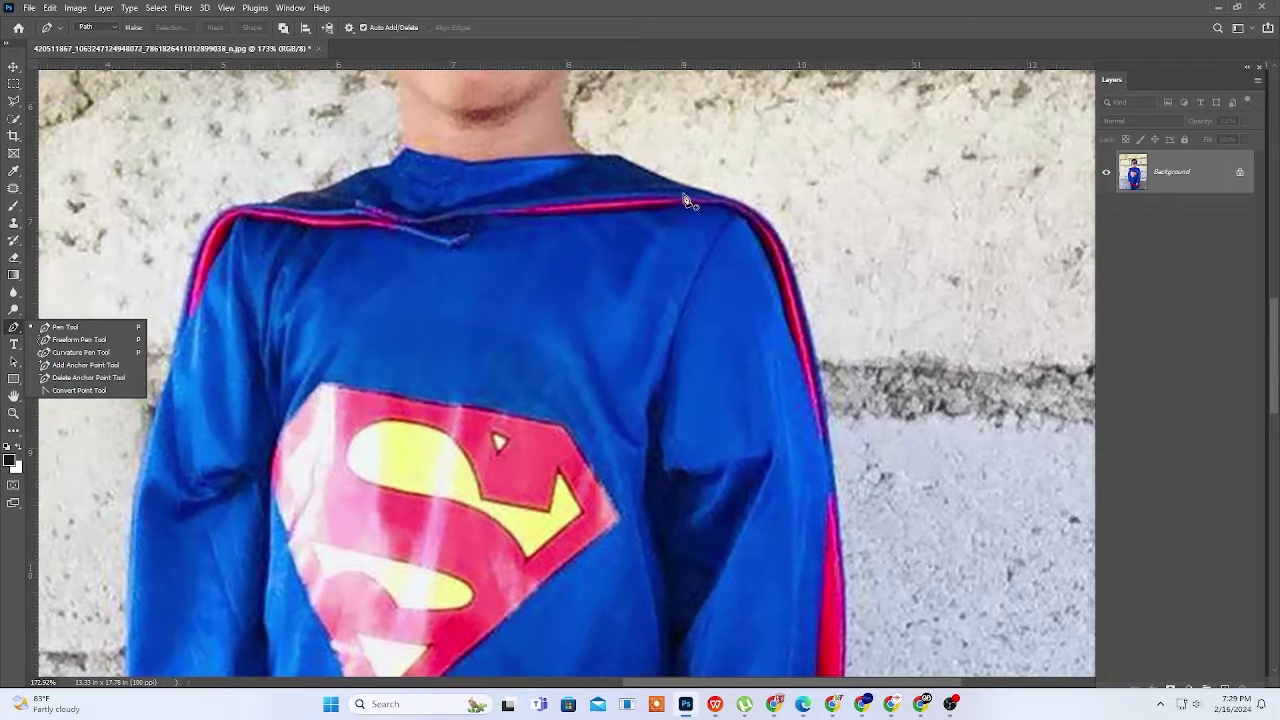
{"action": "scroll", "coordinate": [783, 393], "scroll_direction": "up", "scroll_amount": 2}
{"action": "scroll", "coordinate": [783, 393], "scroll_direction": "up", "scroll_amount": 1}
{"action": "scroll", "coordinate": [792, 455], "scroll_direction": "up", "scroll_amount": 1}
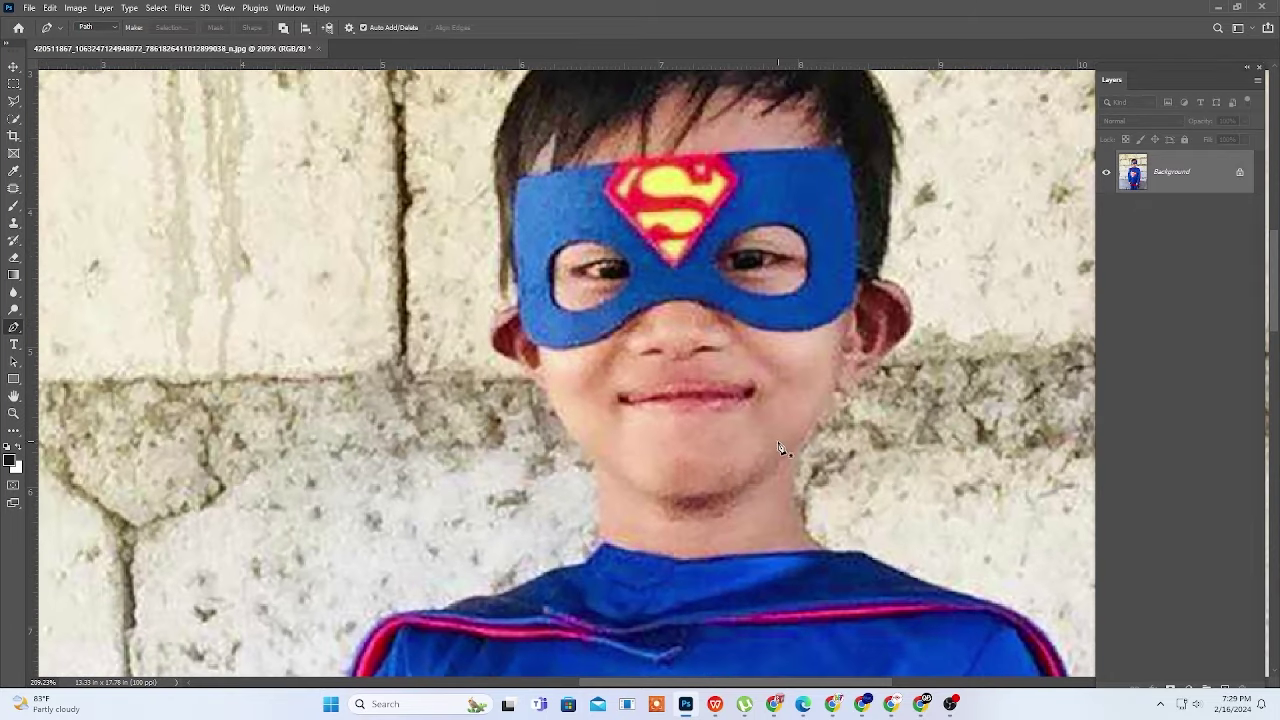
{"action": "left_click", "coordinate": [798, 448]}
{"action": "left_click_drag", "start_coordinate": [842, 360], "coordinate": [847, 351]}
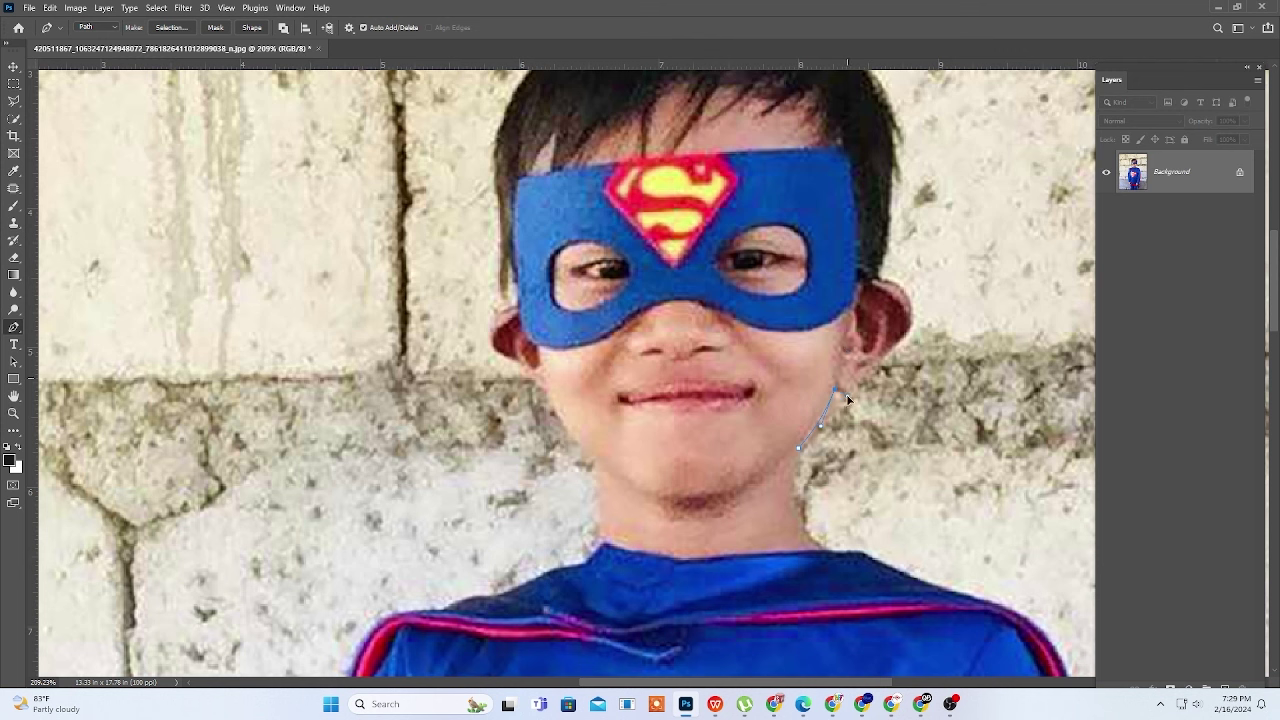
{"action": "left_click", "coordinate": [847, 399]}
{"action": "mouse_move", "coordinate": [913, 314]}
{"action": "left_mouse_down"}
{"action": "mouse_move", "coordinate": [913, 299]}
{"action": "mouse_move", "coordinate": [848, 284]}
{"action": "mouse_move", "coordinate": [868, 300]}
{"action": "left_mouse_up"}
{"action": "left_click", "coordinate": [867, 284]}
Continue the path up the hairline and over the top of the hair
{"action": "scroll", "coordinate": [893, 552], "scroll_direction": "up", "scroll_amount": 5}
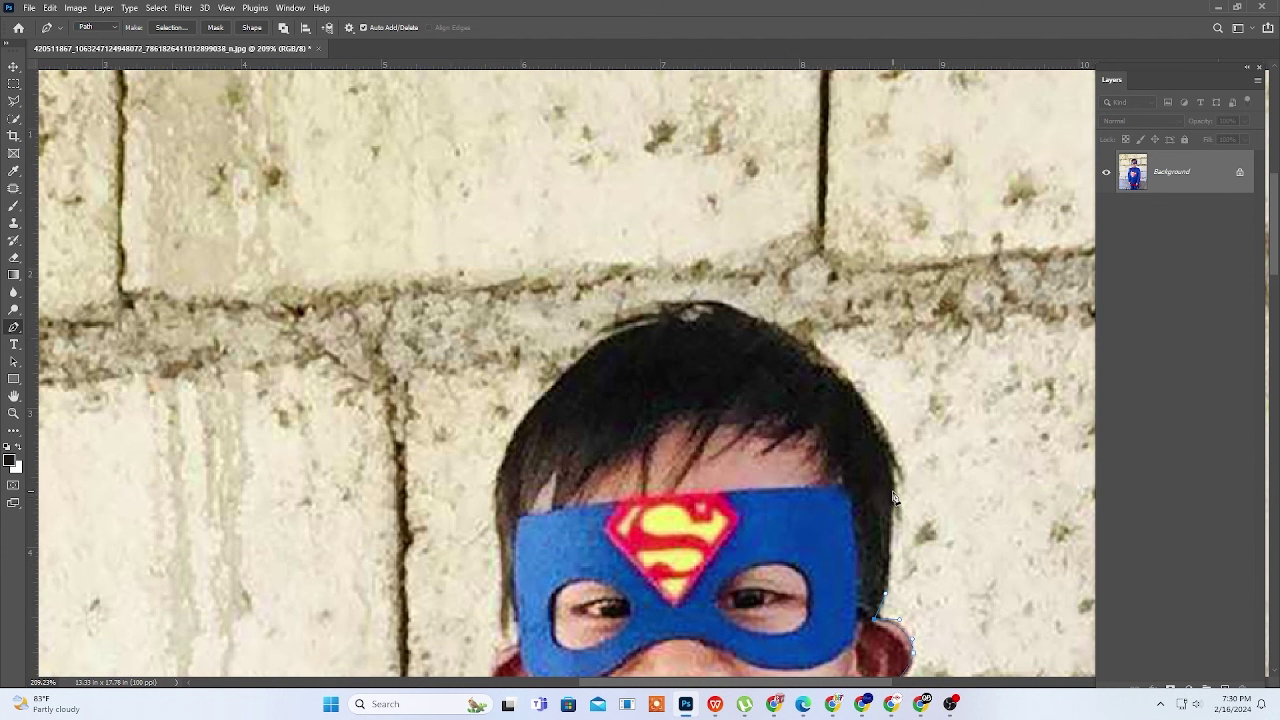
{"action": "left_click_drag", "start_coordinate": [895, 497], "coordinate": [893, 470]}
{"action": "left_click_drag", "start_coordinate": [887, 455], "coordinate": [901, 482]}
{"action": "left_click_drag", "start_coordinate": [797, 345], "coordinate": [743, 314]}
{"action": "left_click_drag", "start_coordinate": [658, 324], "coordinate": [634, 331]}
{"action": "left_click", "coordinate": [516, 434]}
Trace the left side of the hair, the left ear and down the left cheek and jaw
{"action": "scroll", "coordinate": [648, 444], "scroll_direction": "down", "scroll_amount": 3}
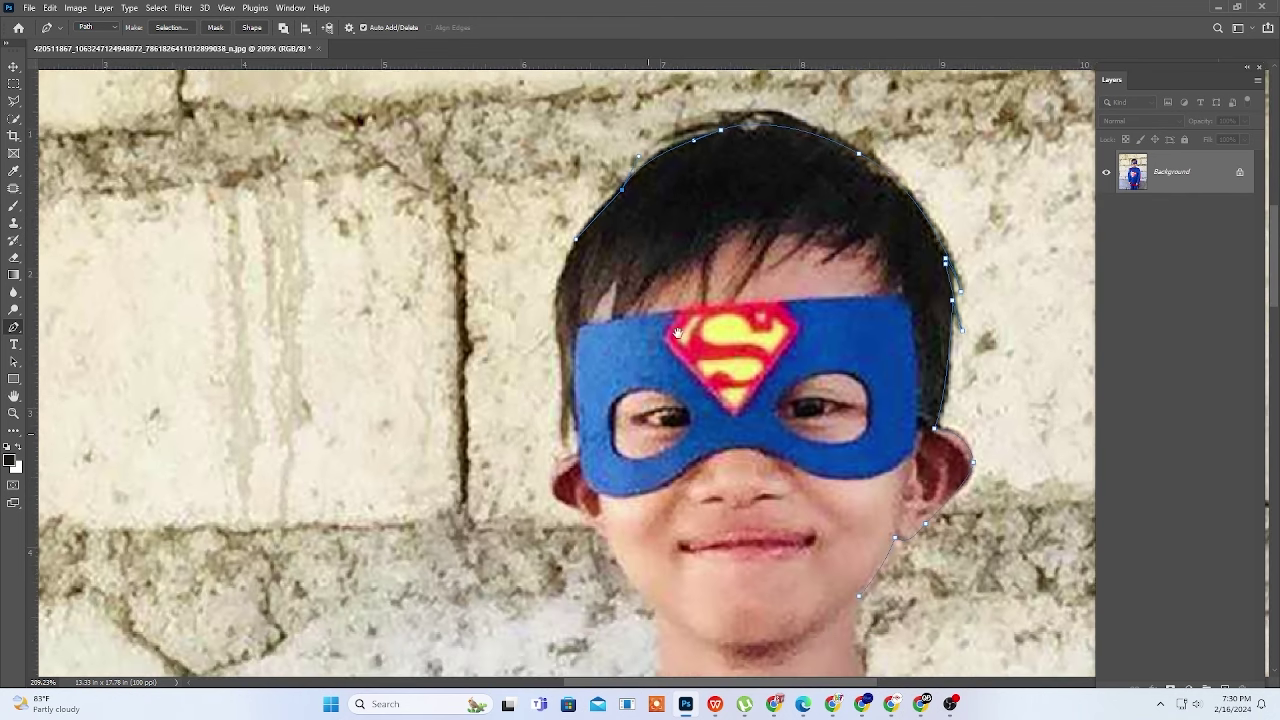
{"action": "left_click_drag", "start_coordinate": [563, 355], "coordinate": [575, 418]}
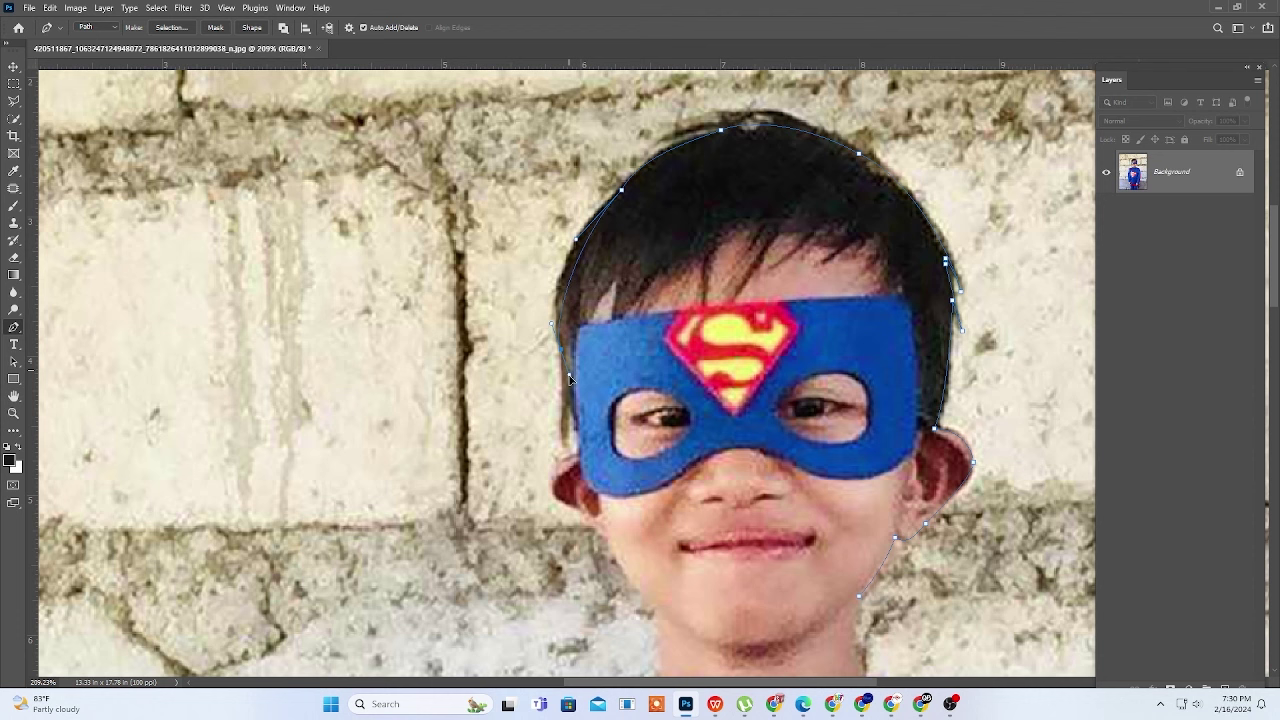
{"action": "left_click", "coordinate": [562, 452]}
{"action": "scroll", "coordinate": [668, 335], "scroll_direction": "down", "scroll_amount": 5}
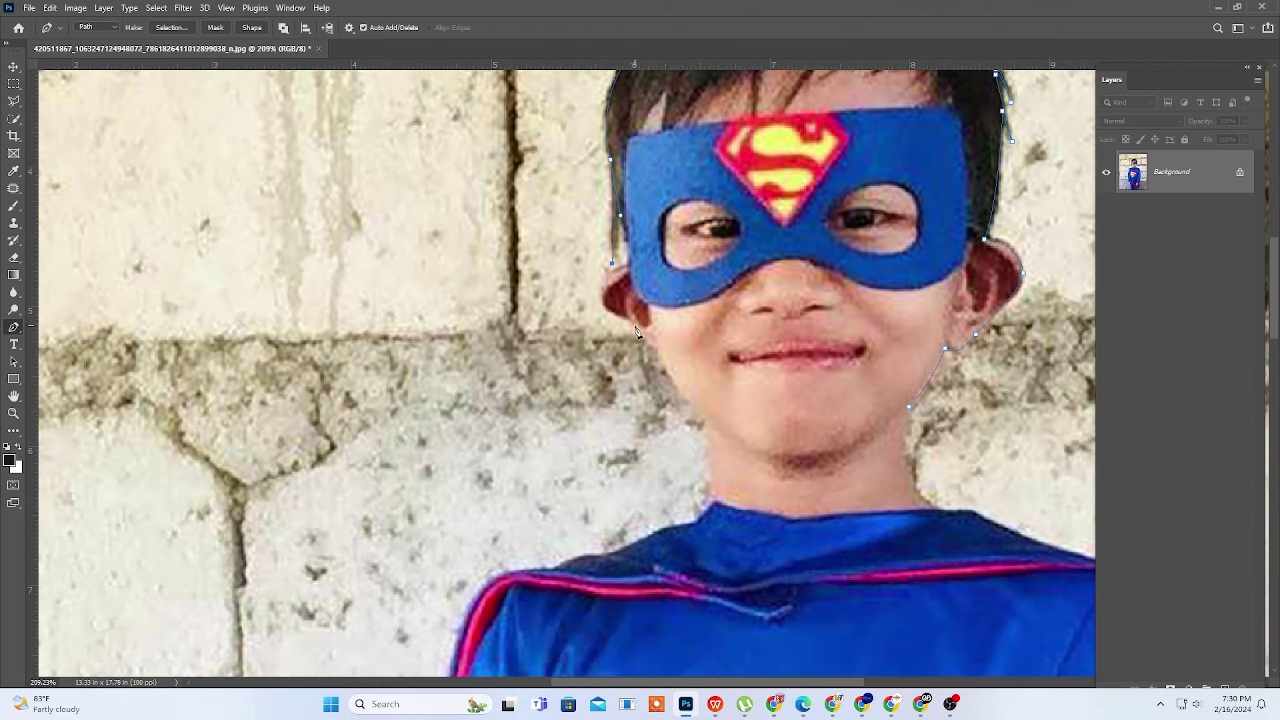
{"action": "left_click_drag", "start_coordinate": [630, 320], "coordinate": [670, 339]}
{"action": "left_click", "coordinate": [655, 347]}
{"action": "left_click", "coordinate": [718, 476]}
{"action": "left_click_drag", "start_coordinate": [712, 511], "coordinate": [733, 511]}
{"action": "scroll", "coordinate": [727, 450], "scroll_direction": "down", "scroll_amount": 3}
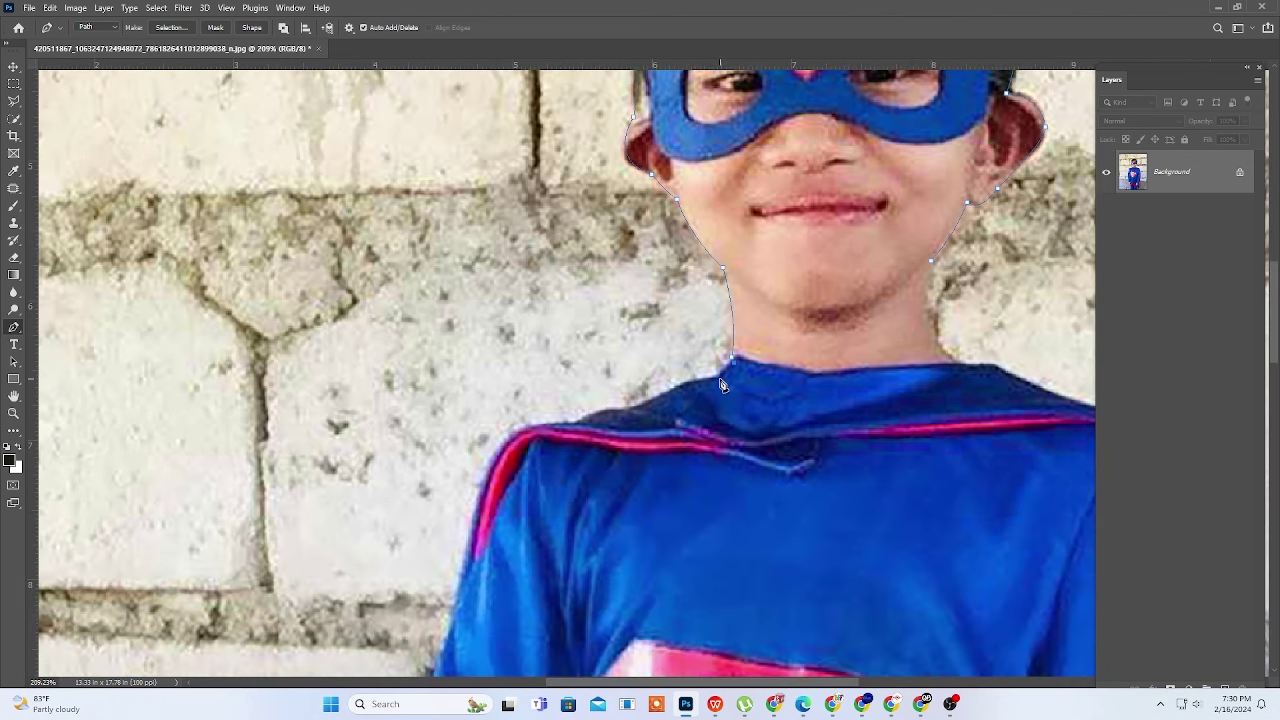
Extend the path down the neck and along the shoulder edge
{"action": "left_click", "coordinate": [720, 377]}
{"action": "scroll", "coordinate": [718, 416], "scroll_direction": "down", "scroll_amount": 2}
{"action": "scroll", "coordinate": [718, 416], "scroll_direction": "left", "scroll_amount": 2}
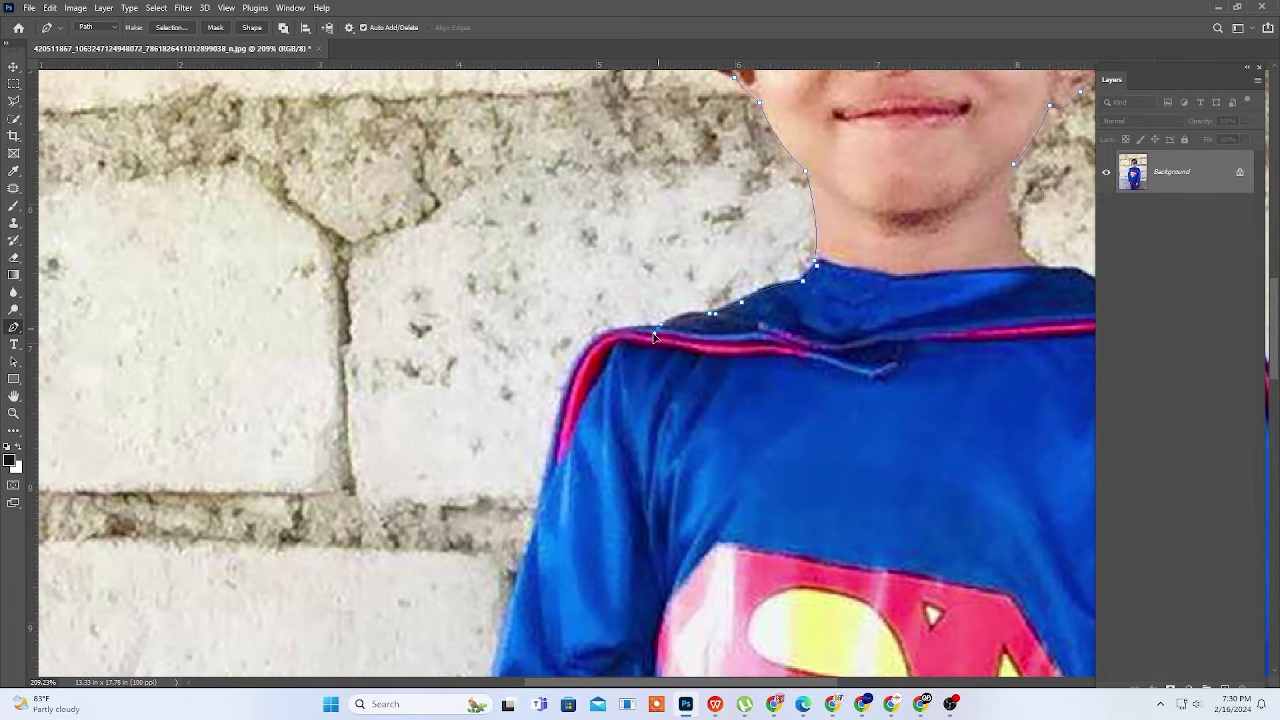
{"action": "left_click_drag", "start_coordinate": [654, 334], "coordinate": [646, 350]}
{"action": "scroll", "coordinate": [750, 369], "scroll_direction": "down", "scroll_amount": 1}
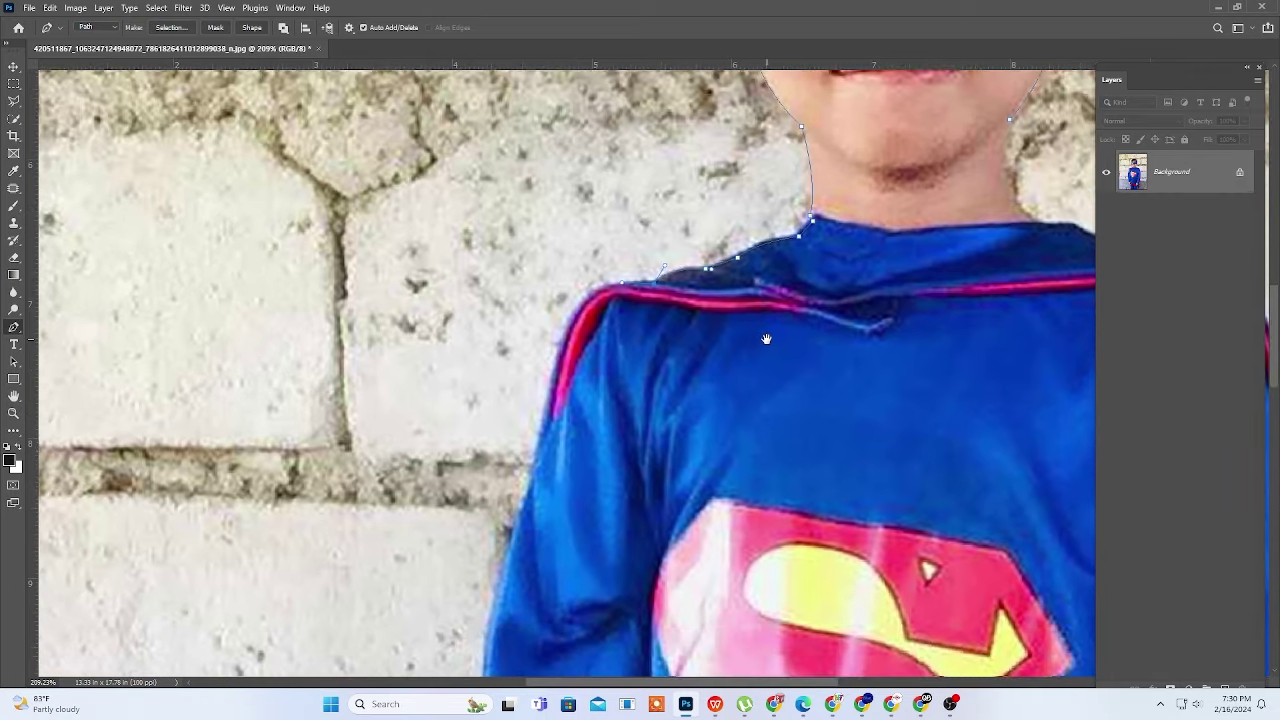
{"action": "scroll", "coordinate": [766, 340], "scroll_direction": "down", "scroll_amount": 2}
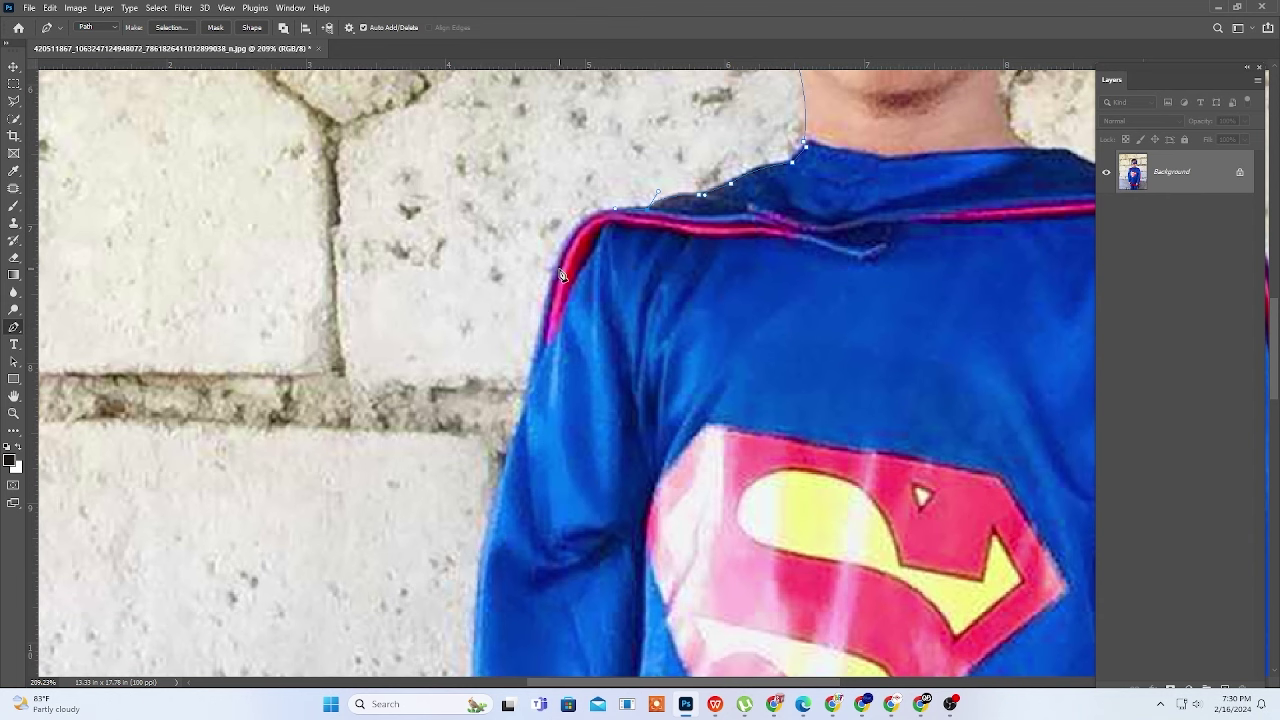
{"action": "left_click_drag", "start_coordinate": [557, 273], "coordinate": [543, 330]}
{"action": "scroll", "coordinate": [537, 363], "scroll_direction": "up", "scroll_amount": 1}
{"action": "scroll", "coordinate": [650, 300], "scroll_direction": "down", "scroll_amount": 1}
{"action": "scroll", "coordinate": [647, 321], "scroll_direction": "down", "scroll_amount": 2}
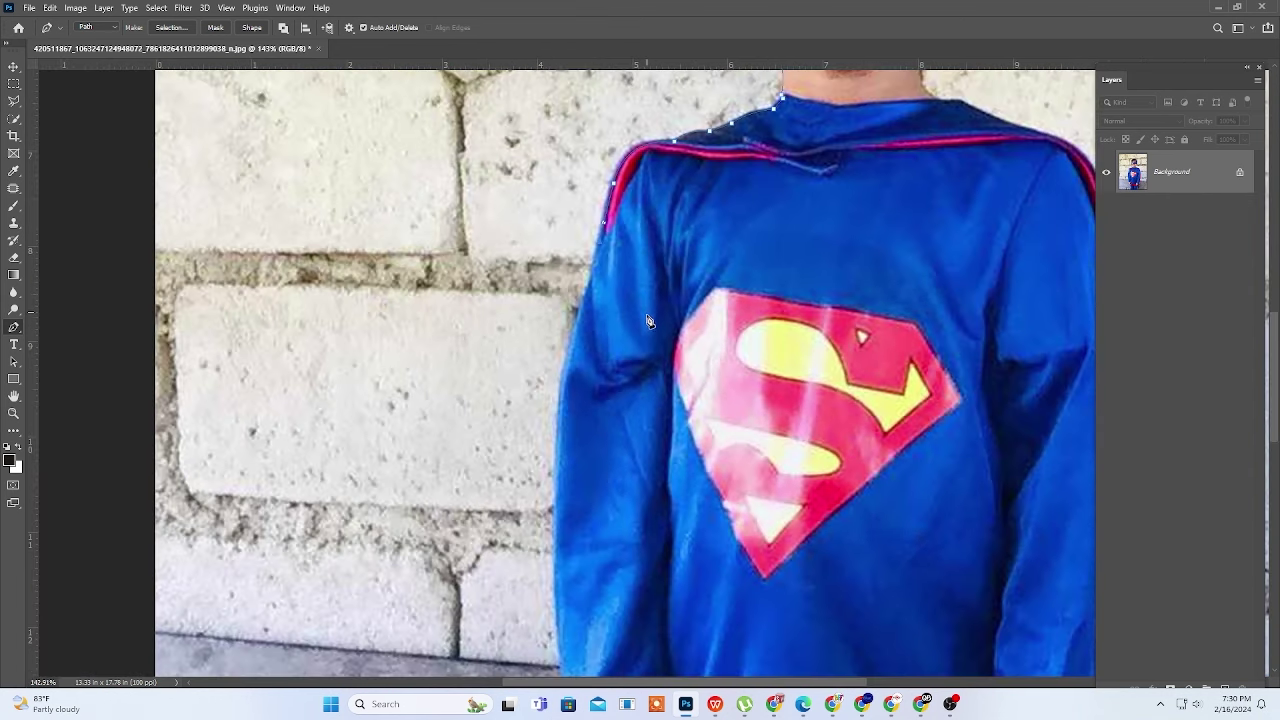
Trace the arm, sleeve to the cuff, and around the hand
{"action": "left_click", "coordinate": [561, 458]}
{"action": "left_click_drag", "start_coordinate": [626, 465], "coordinate": [663, 415]}
{"action": "scroll", "coordinate": [663, 415], "scroll_direction": "down", "scroll_amount": 3}
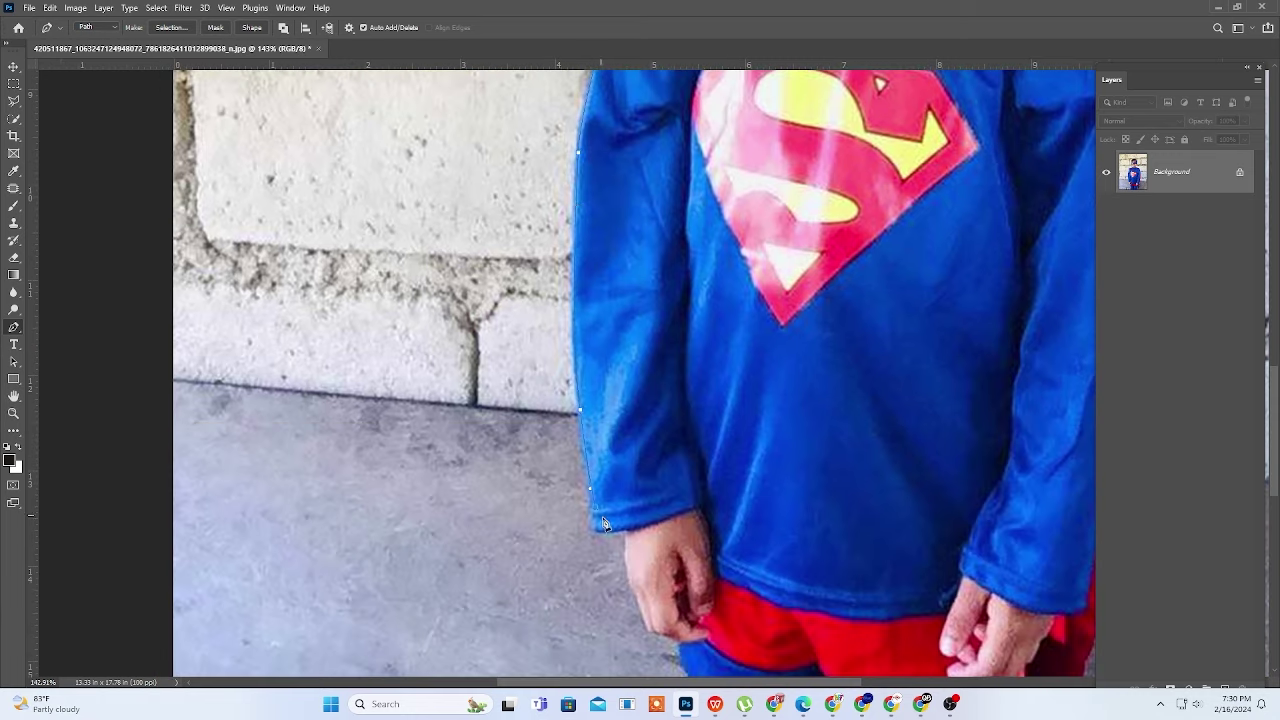
{"action": "left_click_drag", "start_coordinate": [624, 532], "coordinate": [669, 528]}
{"action": "scroll", "coordinate": [645, 558], "scroll_direction": "down", "scroll_amount": 3}
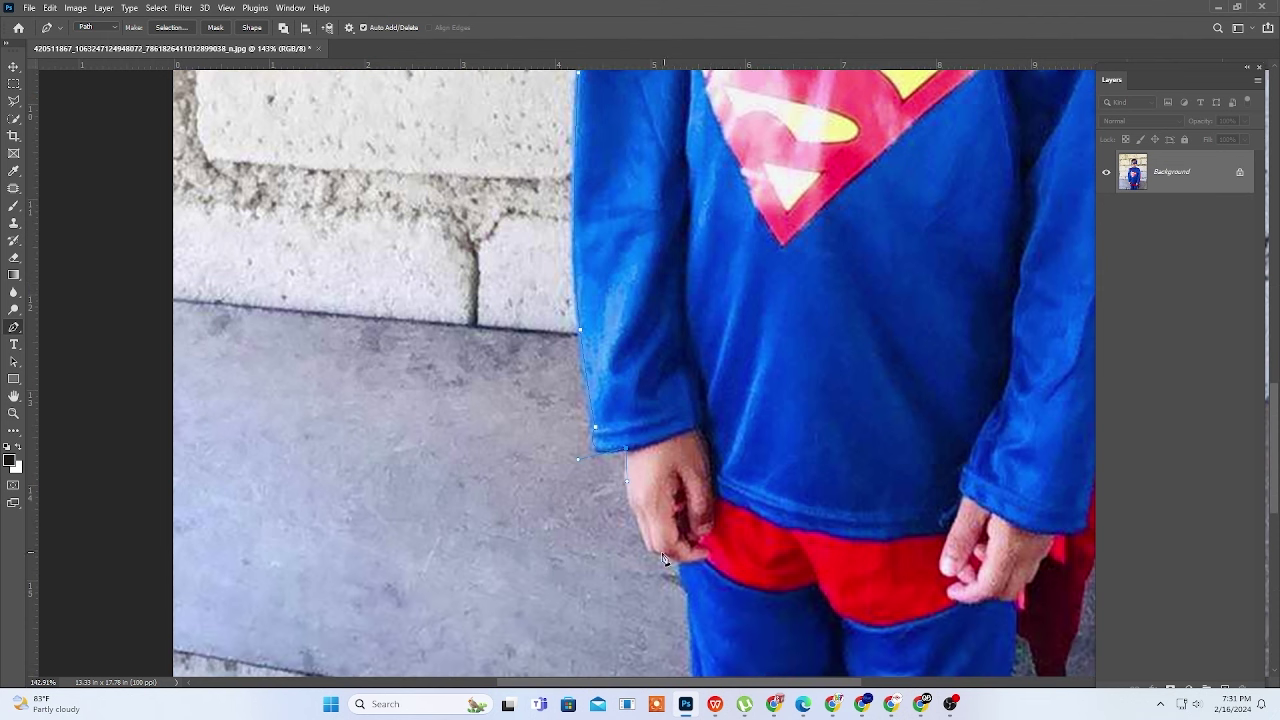
{"action": "left_click_drag", "start_coordinate": [645, 545], "coordinate": [669, 557]}
{"action": "scroll", "coordinate": [677, 565], "scroll_direction": "down", "scroll_amount": 5}
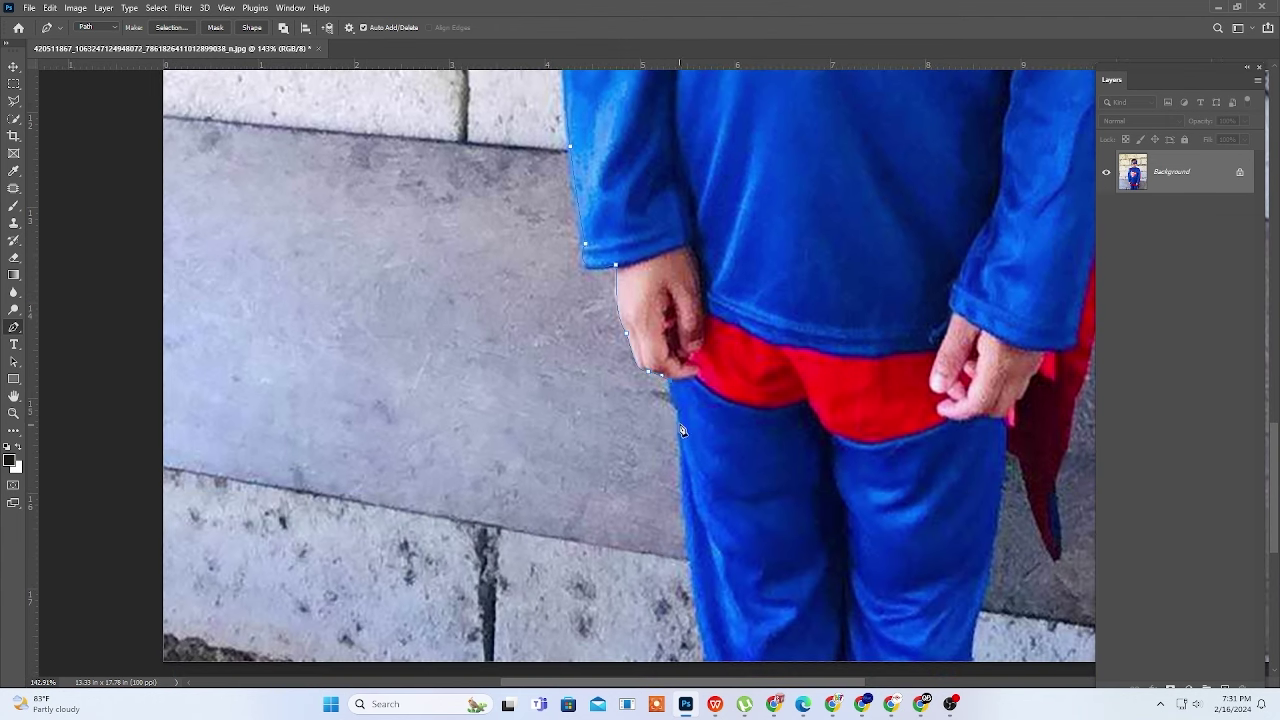
Run the path down the leg, along the photo's bottom edge, and up the right leg
{"action": "left_click", "coordinate": [680, 413]}
{"action": "left_click", "coordinate": [682, 470]}
{"action": "scroll", "coordinate": [714, 503], "scroll_direction": "down", "scroll_amount": 5}
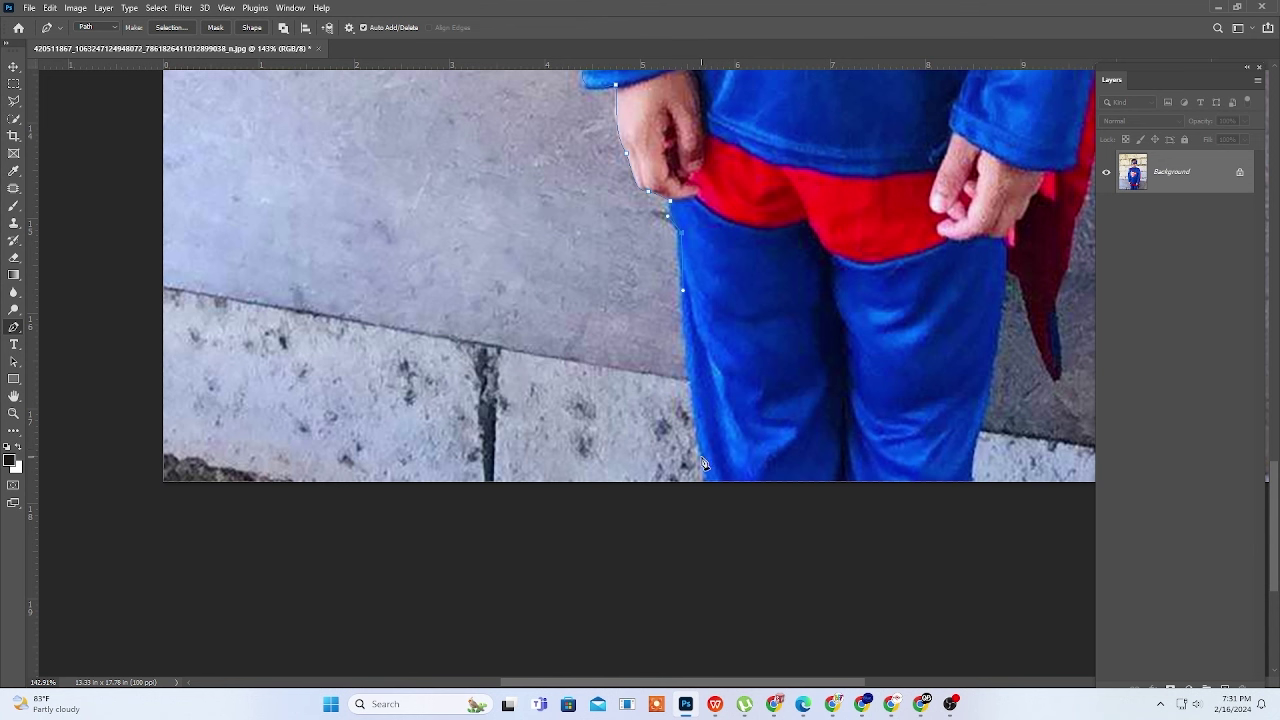
{"action": "left_click", "coordinate": [707, 484]}
{"action": "left_click", "coordinate": [710, 497]}
{"action": "left_click", "coordinate": [974, 496]}
{"action": "left_click", "coordinate": [974, 445]}
{"action": "left_click", "coordinate": [989, 388]}
{"action": "left_click", "coordinate": [1008, 274]}
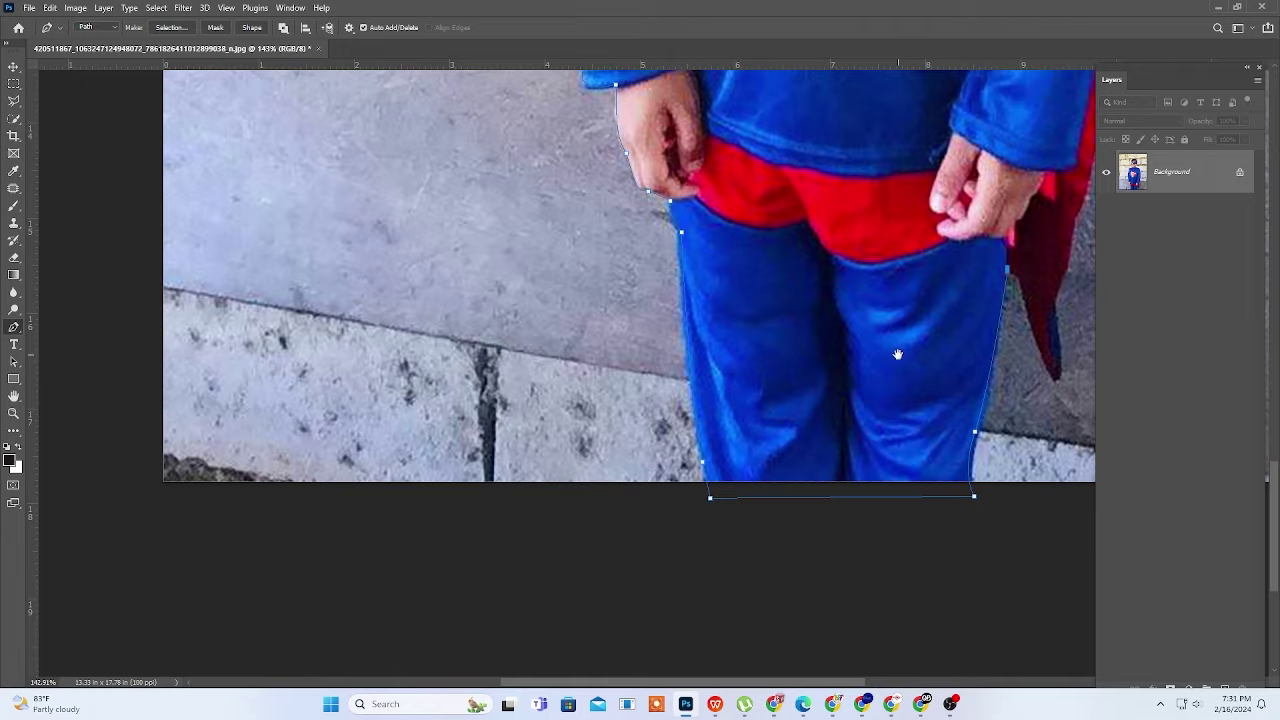
Carry the path along the cape's lower edge and up its side
{"action": "left_click_drag", "start_coordinate": [897, 354], "coordinate": [544, 458]}
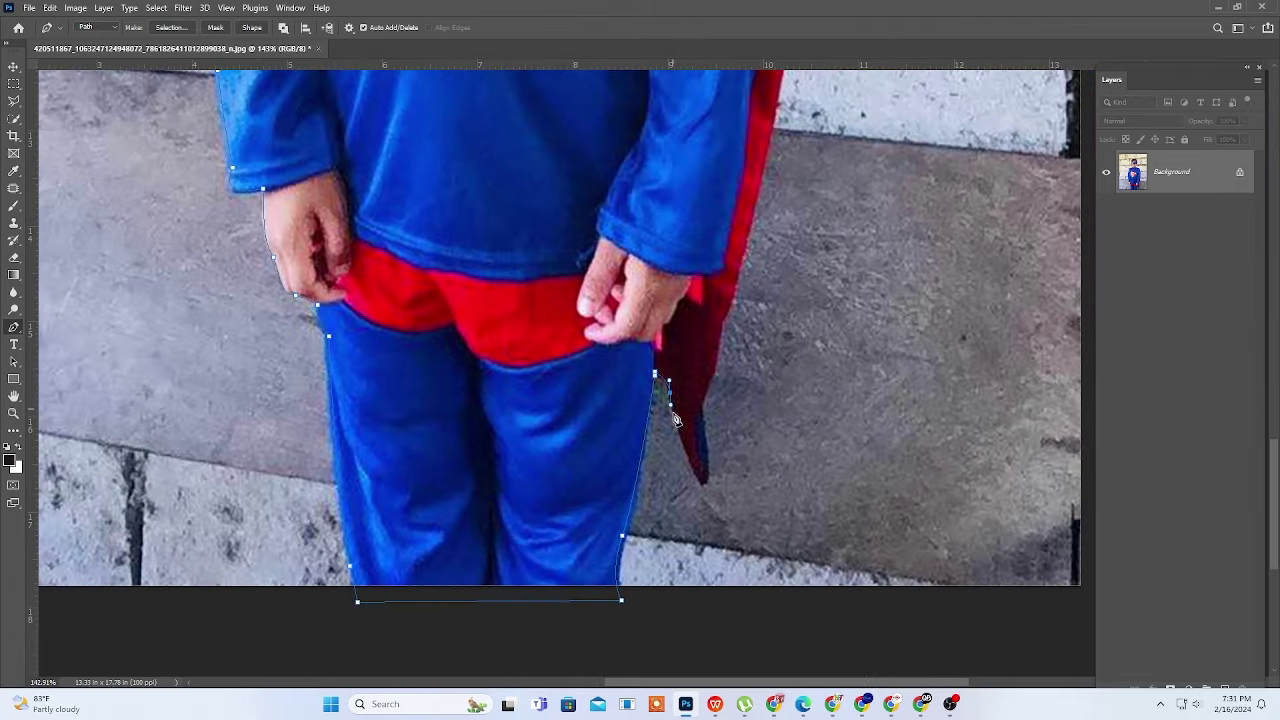
{"action": "left_click_drag", "start_coordinate": [705, 484], "coordinate": [716, 486]}
{"action": "scroll", "coordinate": [703, 413], "scroll_direction": "up", "scroll_amount": 2}
{"action": "scroll", "coordinate": [703, 413], "scroll_direction": "up", "scroll_amount": 3}
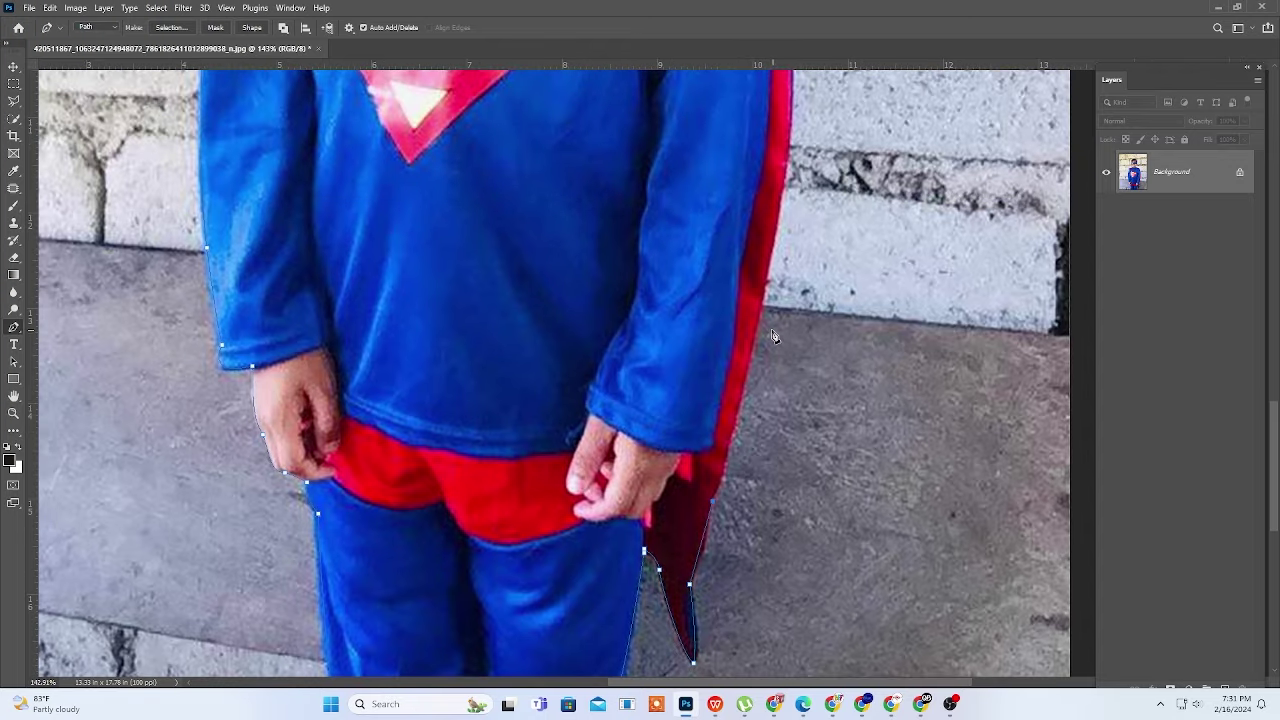
{"action": "mouse_move", "coordinate": [763, 290]}
{"action": "left_mouse_down"}
{"action": "mouse_move", "coordinate": [780, 215]}
{"action": "mouse_move", "coordinate": [820, 415]}
{"action": "left_mouse_up"}
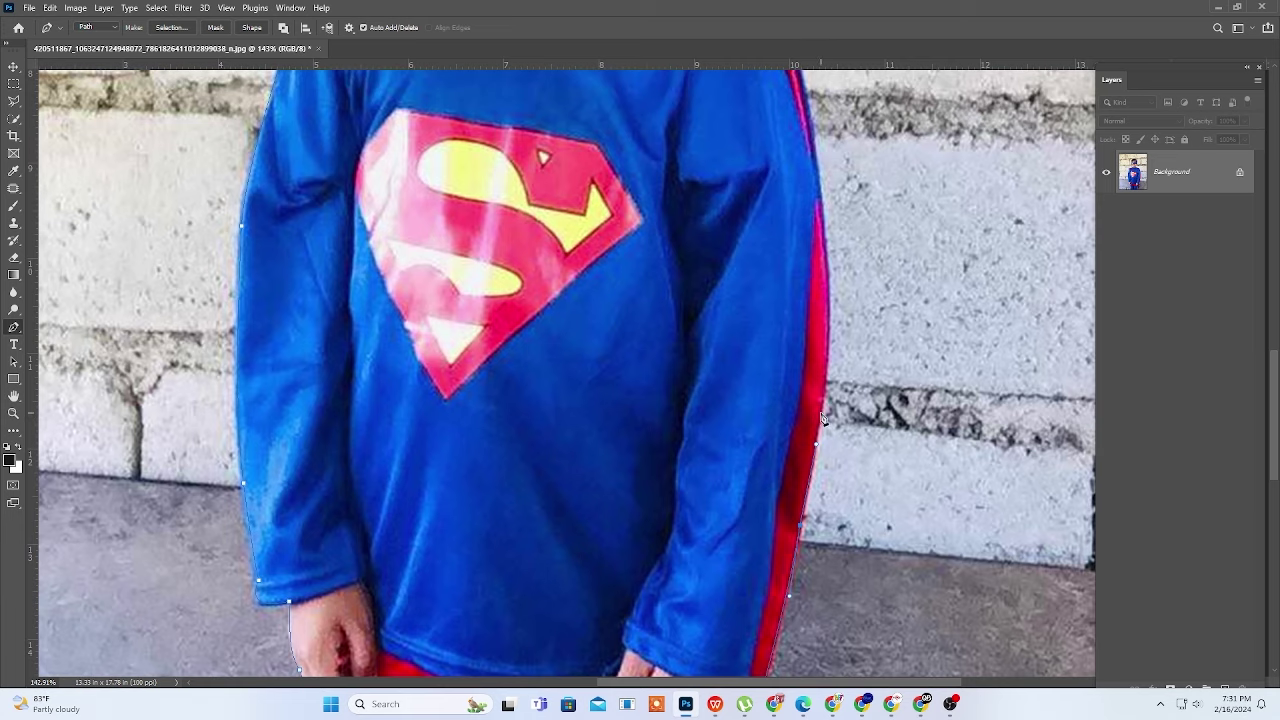
Trace up the arm, over the shoulder, along the collar and around the chin
{"action": "left_click_drag", "start_coordinate": [876, 344], "coordinate": [884, 429]}
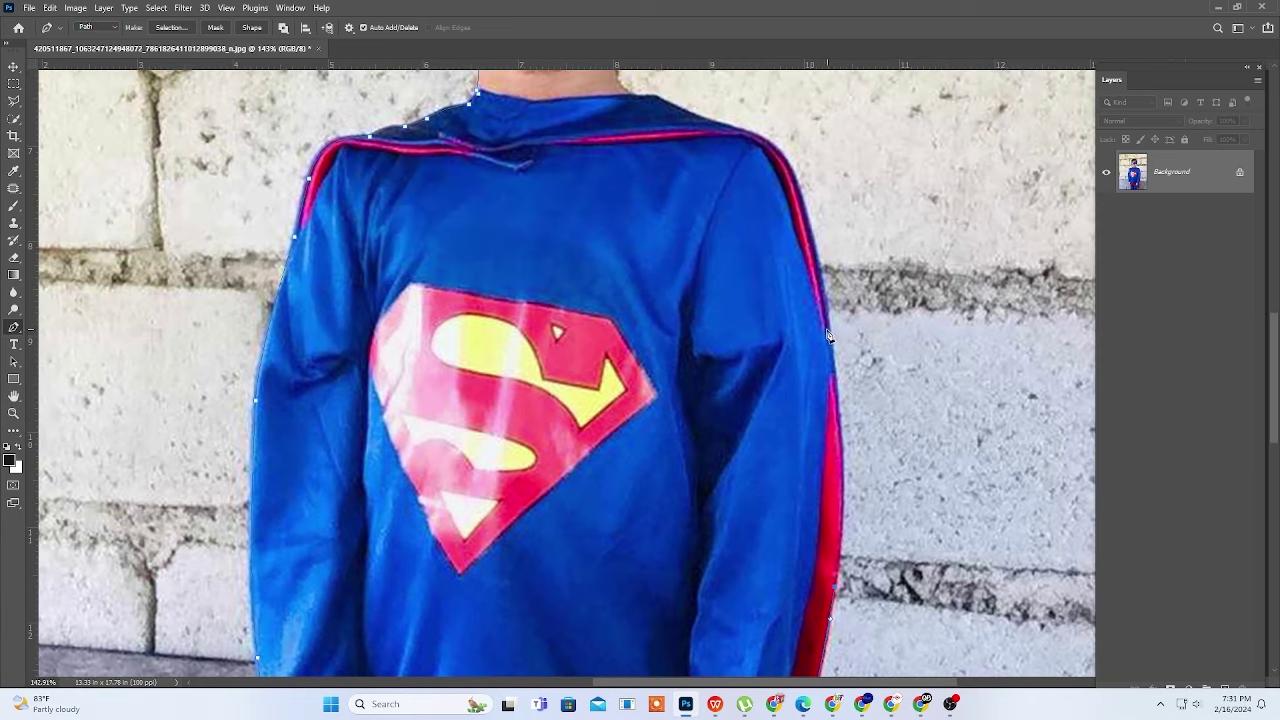
{"action": "left_click_drag", "start_coordinate": [828, 335], "coordinate": [798, 175]}
{"action": "left_click_drag", "start_coordinate": [827, 250], "coordinate": [907, 506]}
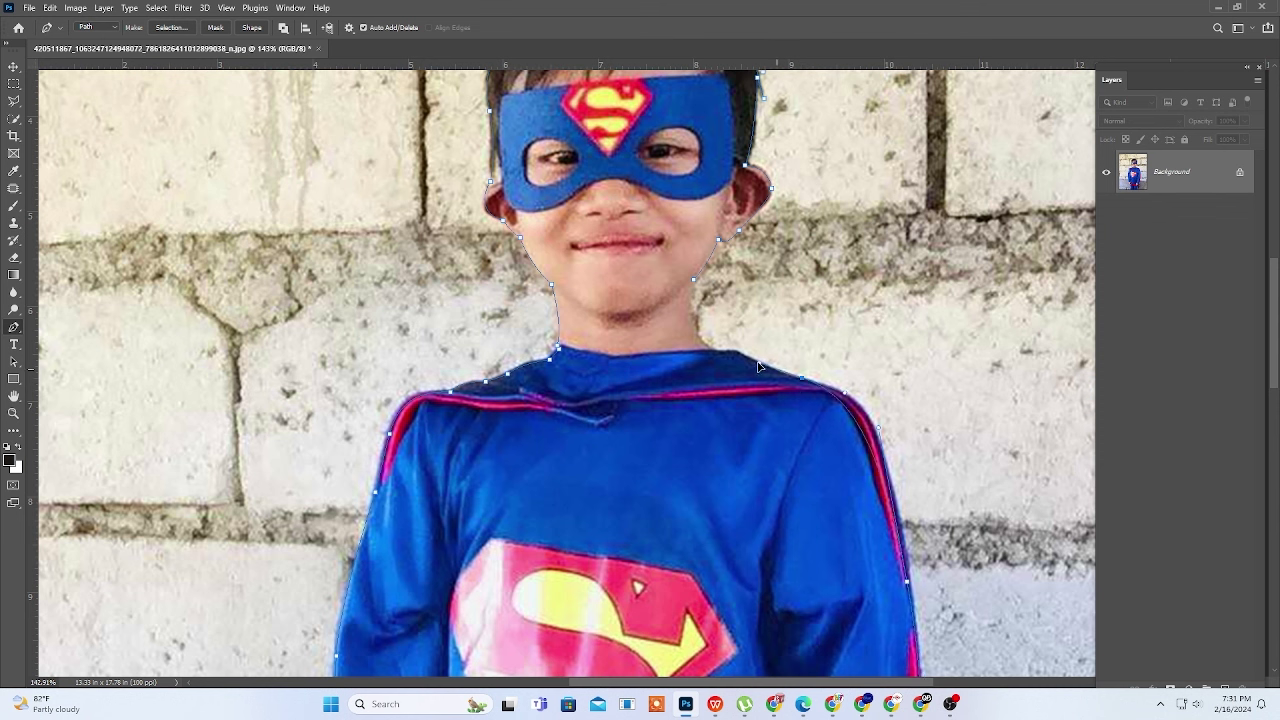
{"action": "left_click_drag", "start_coordinate": [758, 367], "coordinate": [760, 364]}
{"action": "mouse_move", "coordinate": [760, 364]}
{"action": "left_mouse_down"}
{"action": "mouse_move", "coordinate": [720, 360]}
{"action": "mouse_move", "coordinate": [713, 344]}
{"action": "left_mouse_up"}
{"action": "left_click_drag", "start_coordinate": [693, 279], "coordinate": [706, 221]}
{"action": "scroll", "coordinate": [680, 390], "scroll_direction": "down", "scroll_amount": 2}
{"action": "scroll", "coordinate": [672, 385], "scroll_direction": "down", "scroll_amount": 1}
Make a selection from the path, copy it to a new layer with Ctrl+J, and hide the Background
{"action": "scroll", "coordinate": [672, 383], "scroll_direction": "down", "scroll_amount": 1}
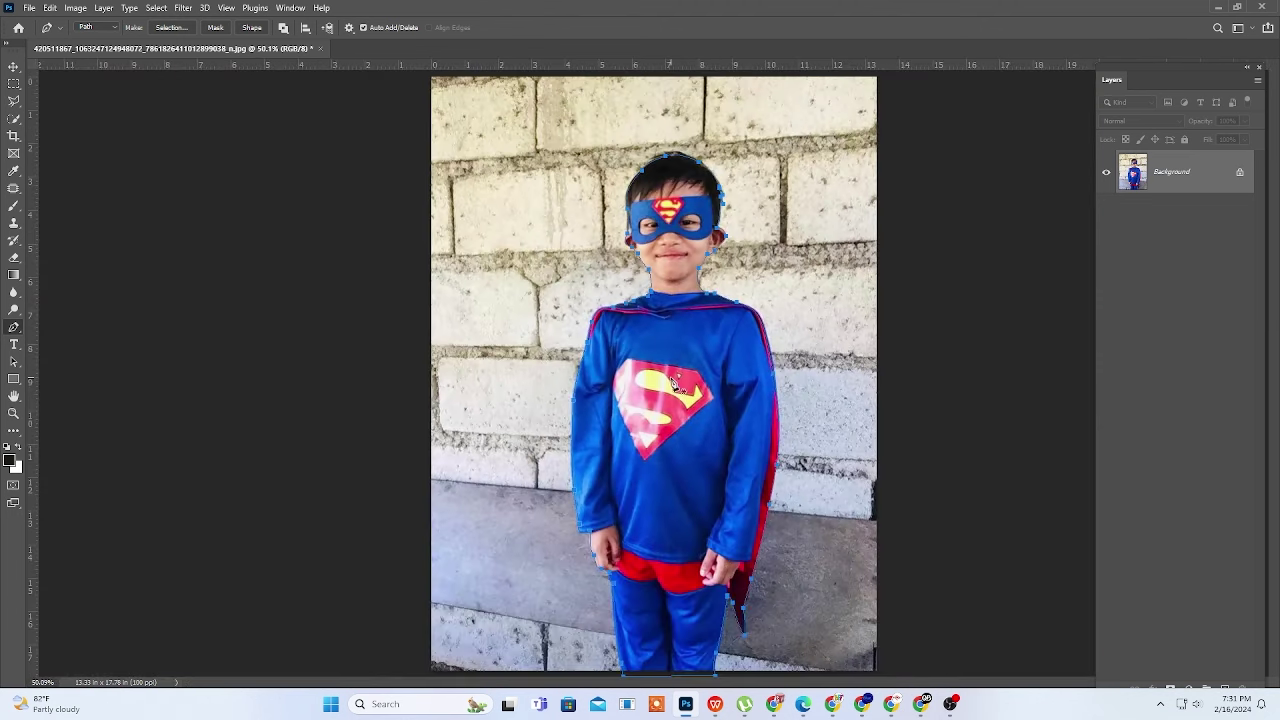
{"action": "right_click", "coordinate": [693, 366]}
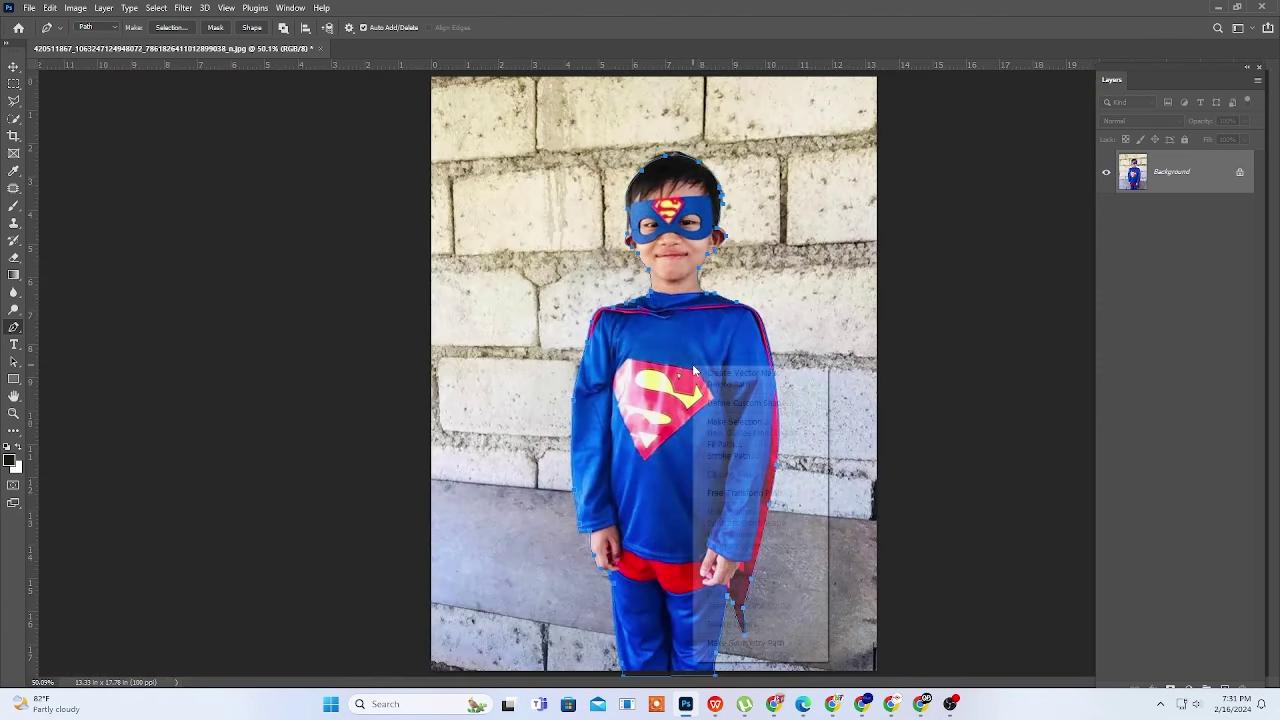
{"action": "left_click", "coordinate": [756, 423]}
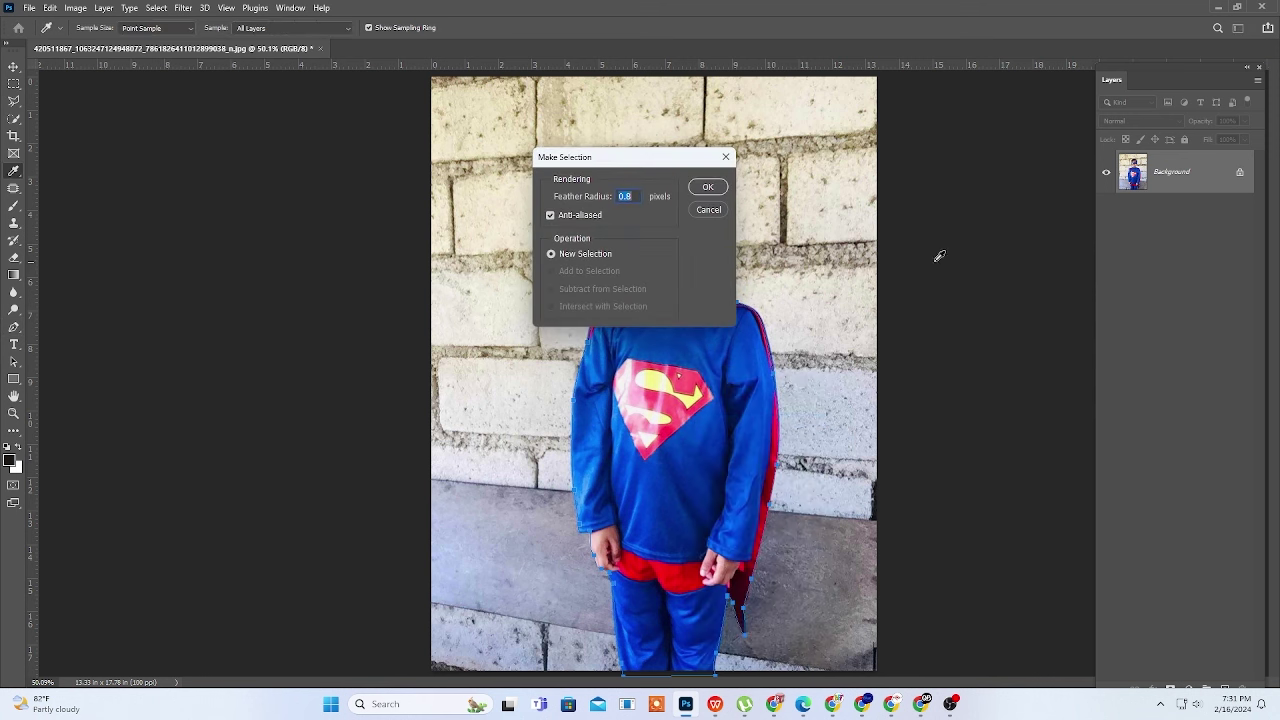
{"action": "left_click", "coordinate": [707, 187]}
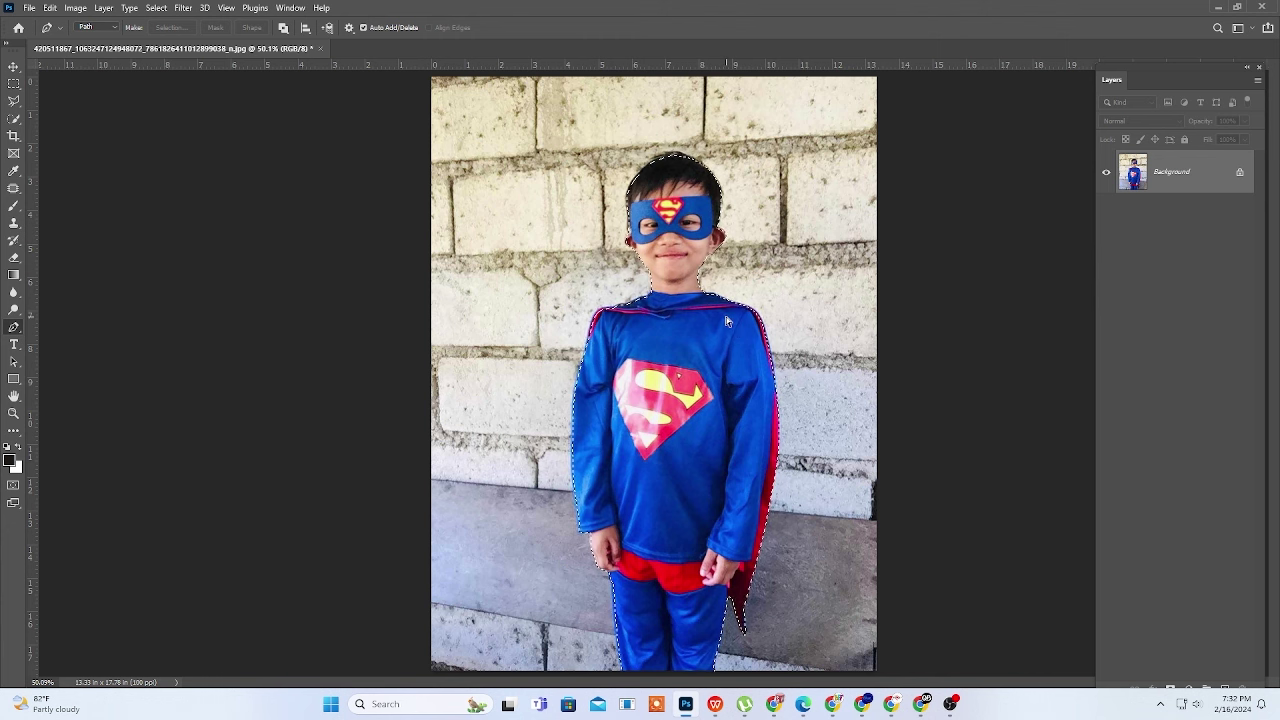
{"action": "key", "text": "ctrl+j"}
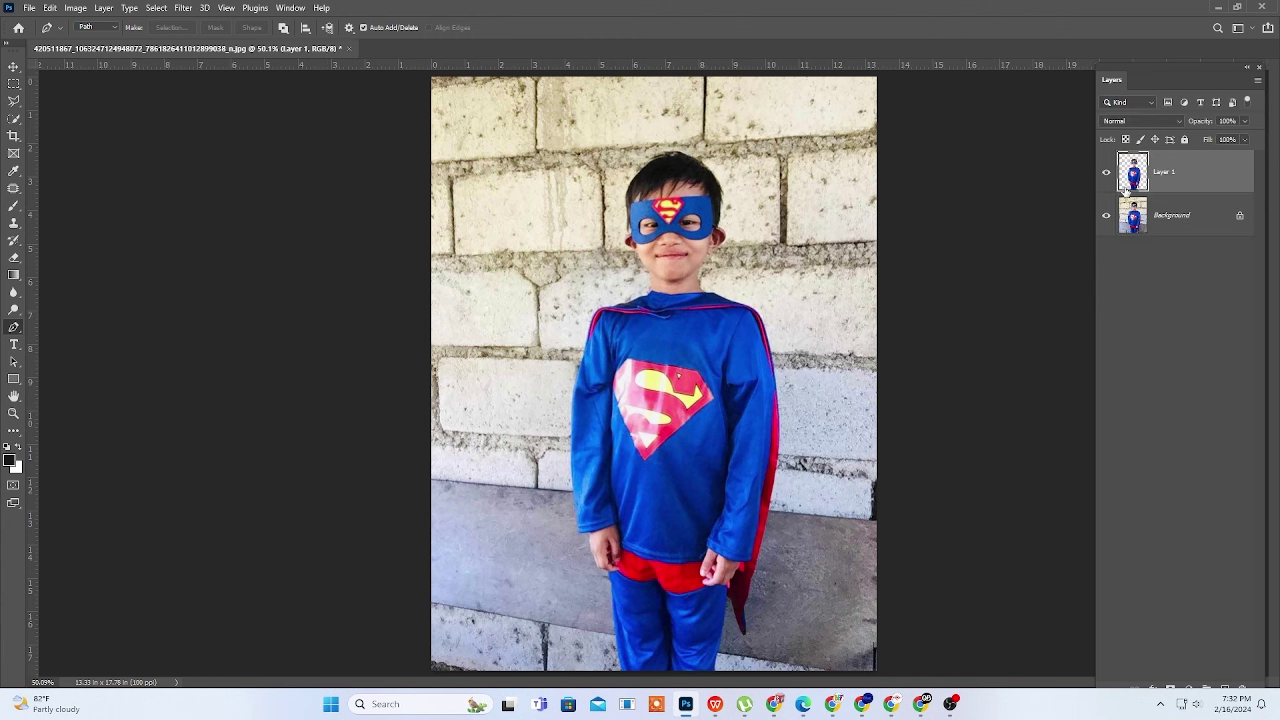
{"action": "left_click", "coordinate": [1106, 216]}
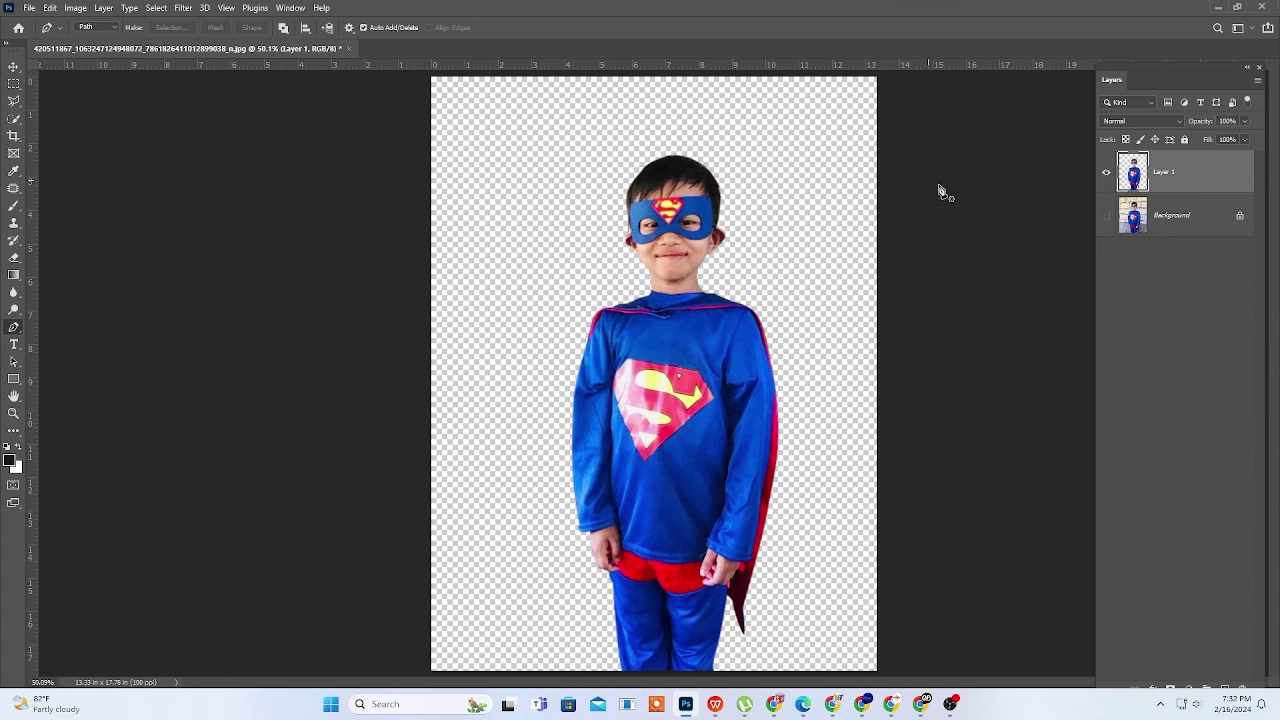
Save the cut-out as PNG file 'L' in Pictures, then minimize Photoshop
{"action": "left_click", "coordinate": [30, 8]}
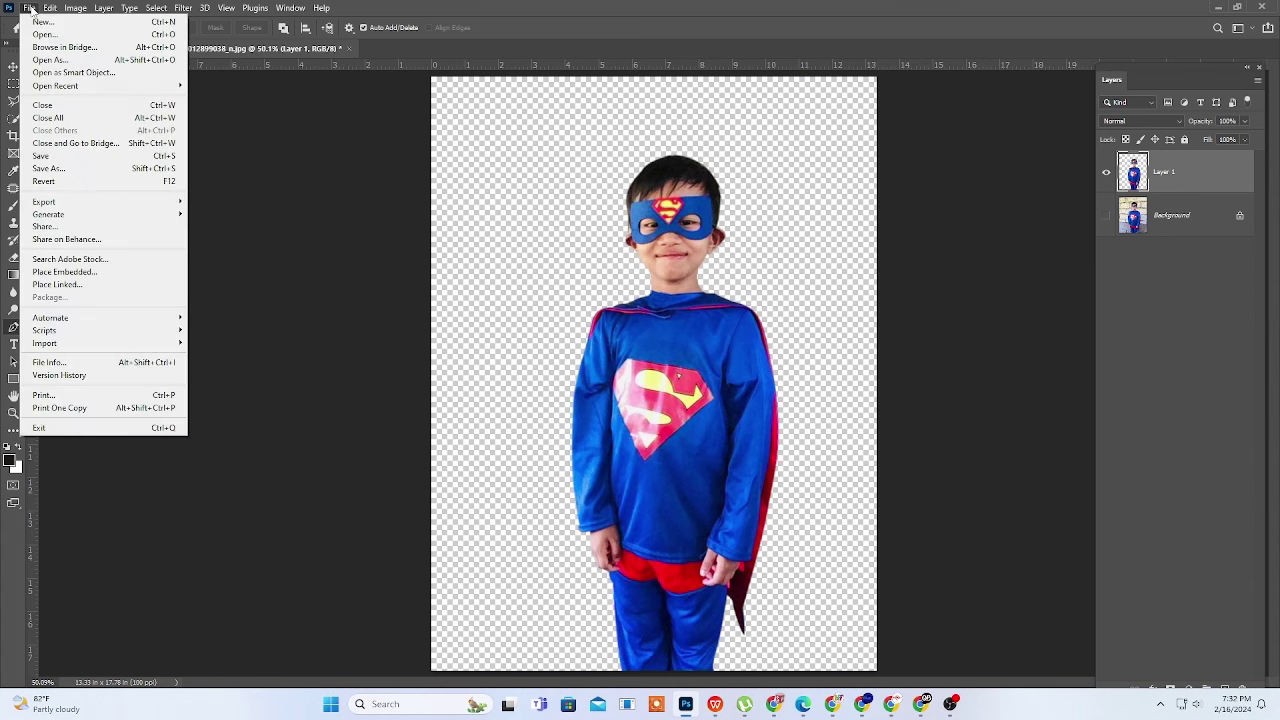
{"action": "left_click", "coordinate": [72, 168]}
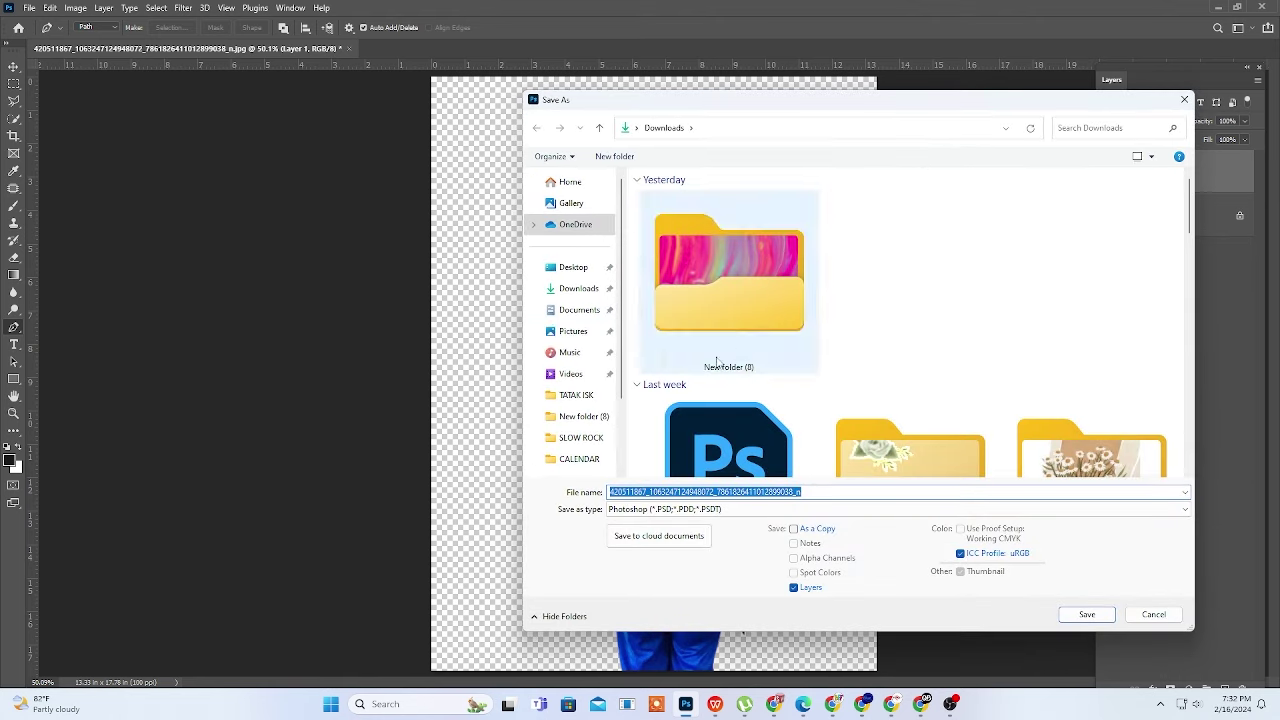
{"action": "left_click", "coordinate": [890, 511]}
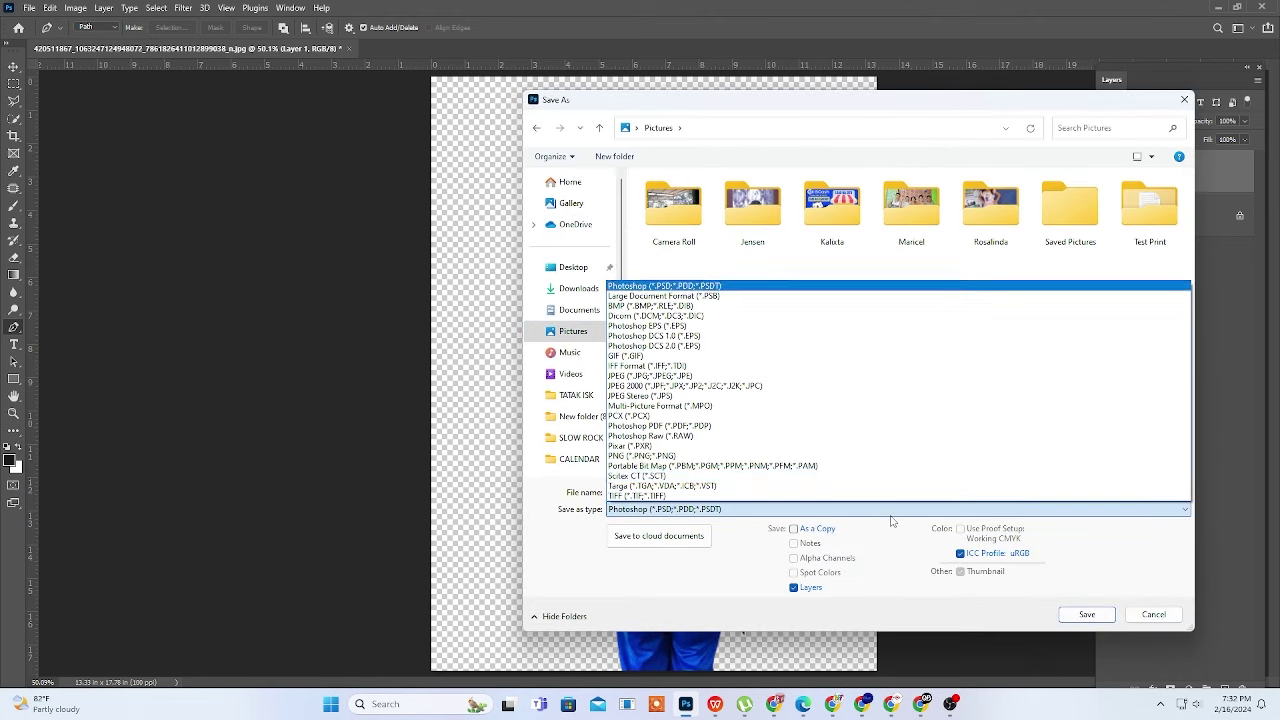
{"action": "left_click", "coordinate": [882, 456]}
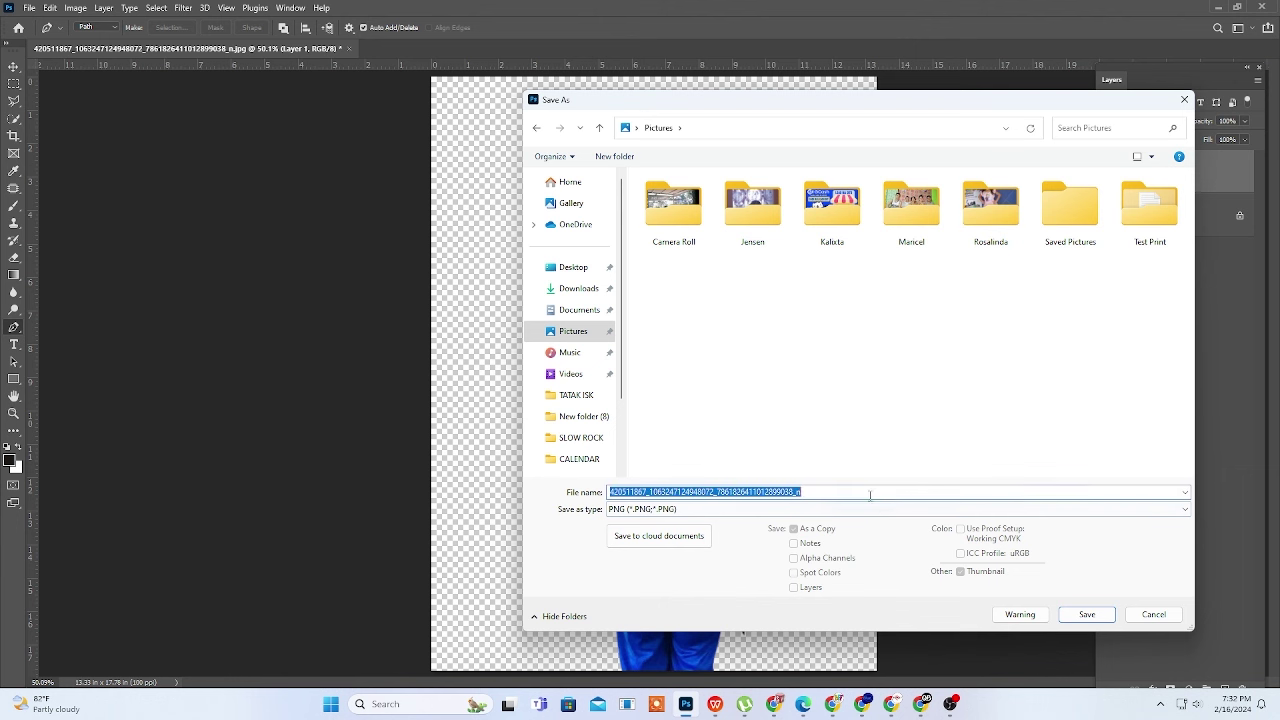
{"action": "type", "text": "Lian"}
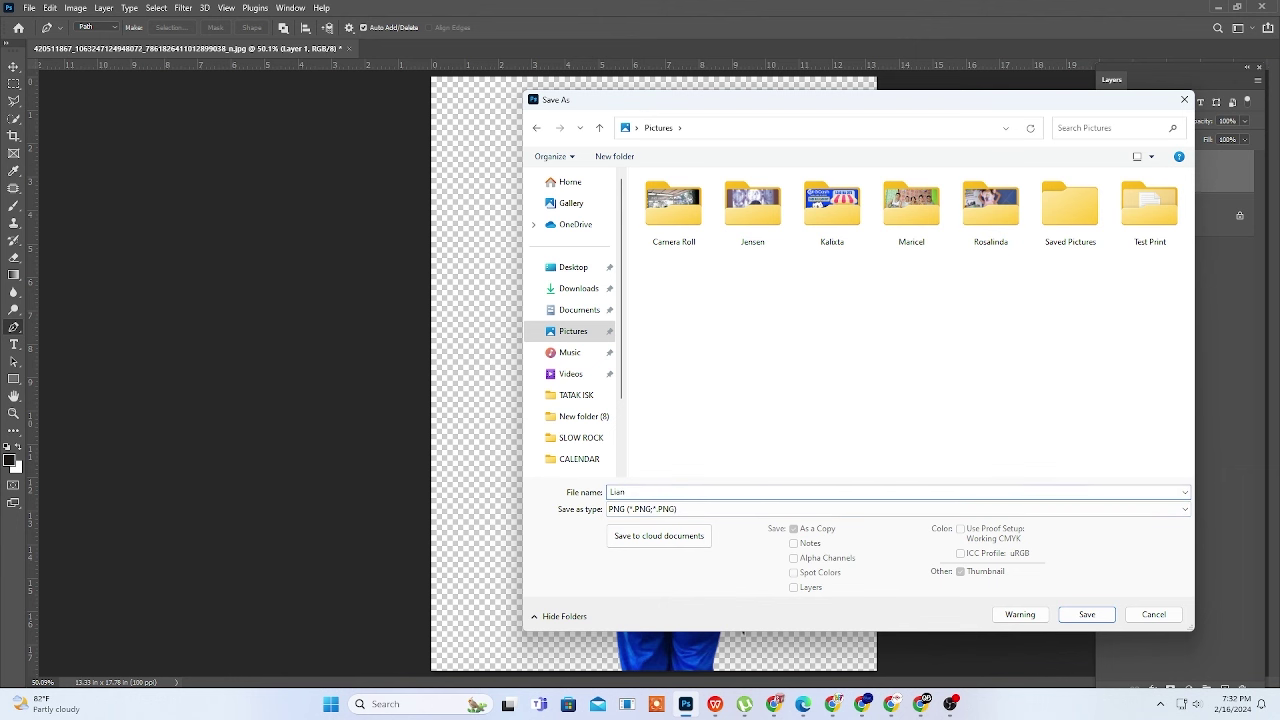
{"action": "left_click", "coordinate": [1092, 618]}
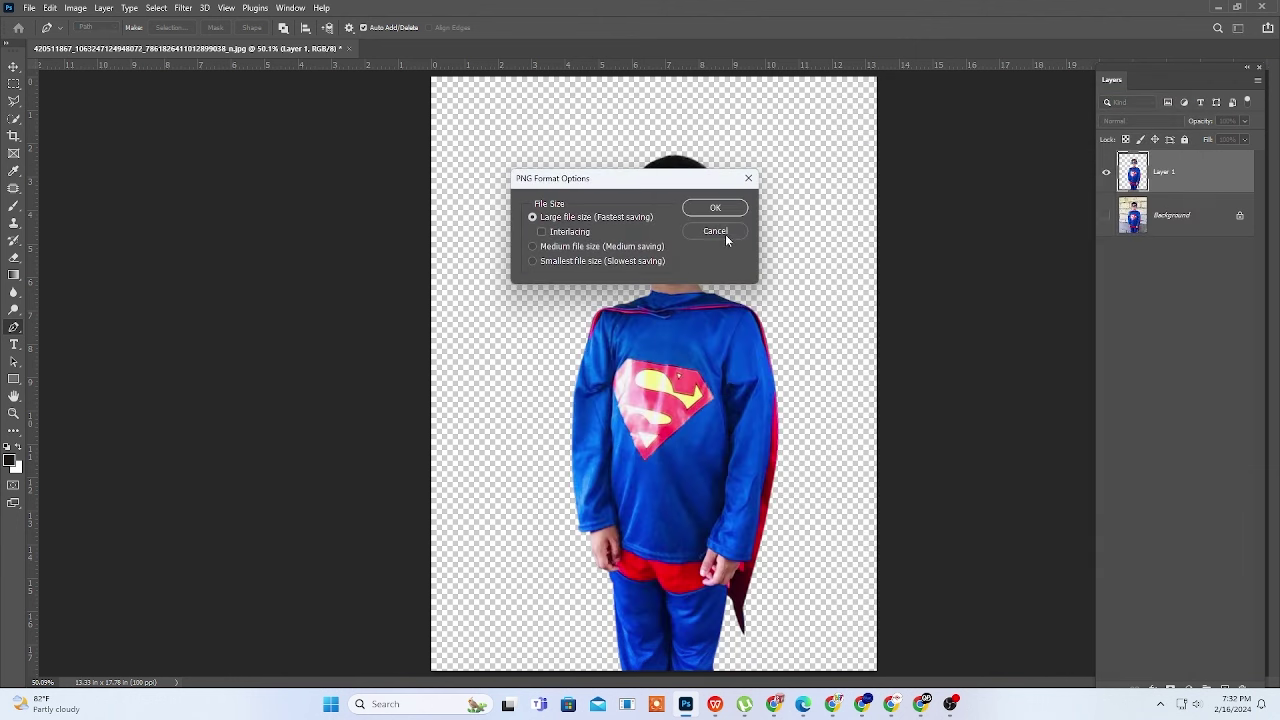
{"action": "left_click", "coordinate": [726, 212]}
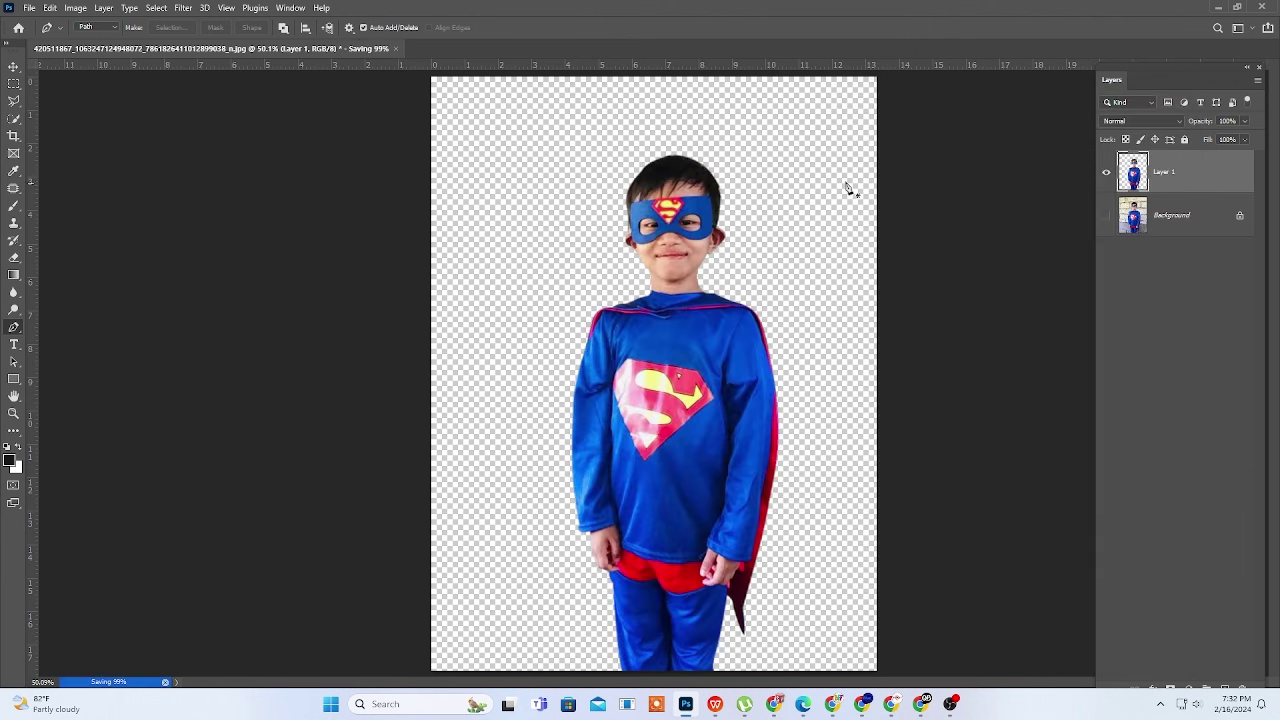
{"action": "left_click", "coordinate": [1223, 10]}
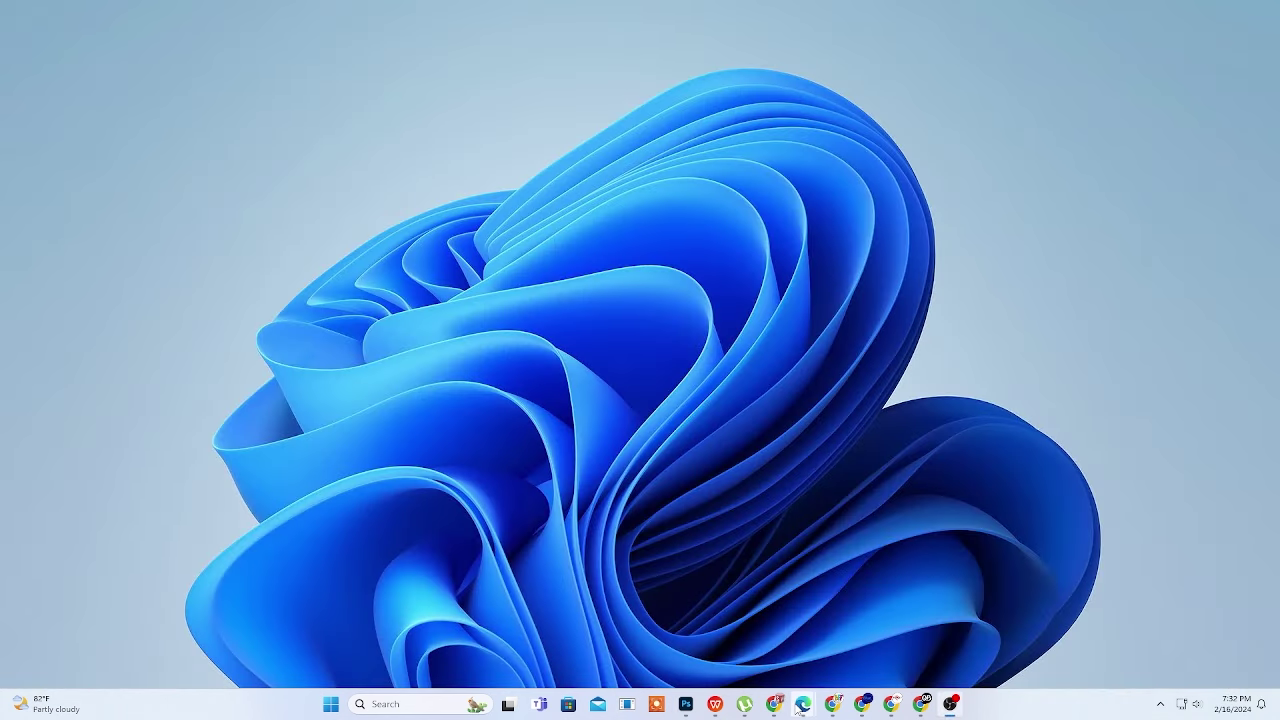
In Chrome, resize the sticker design itself to 48 × 36 in, then show Uploads
{"action": "mouse_move", "coordinate": [802, 704]}
{"action": "left_click", "coordinate": [930, 640]}
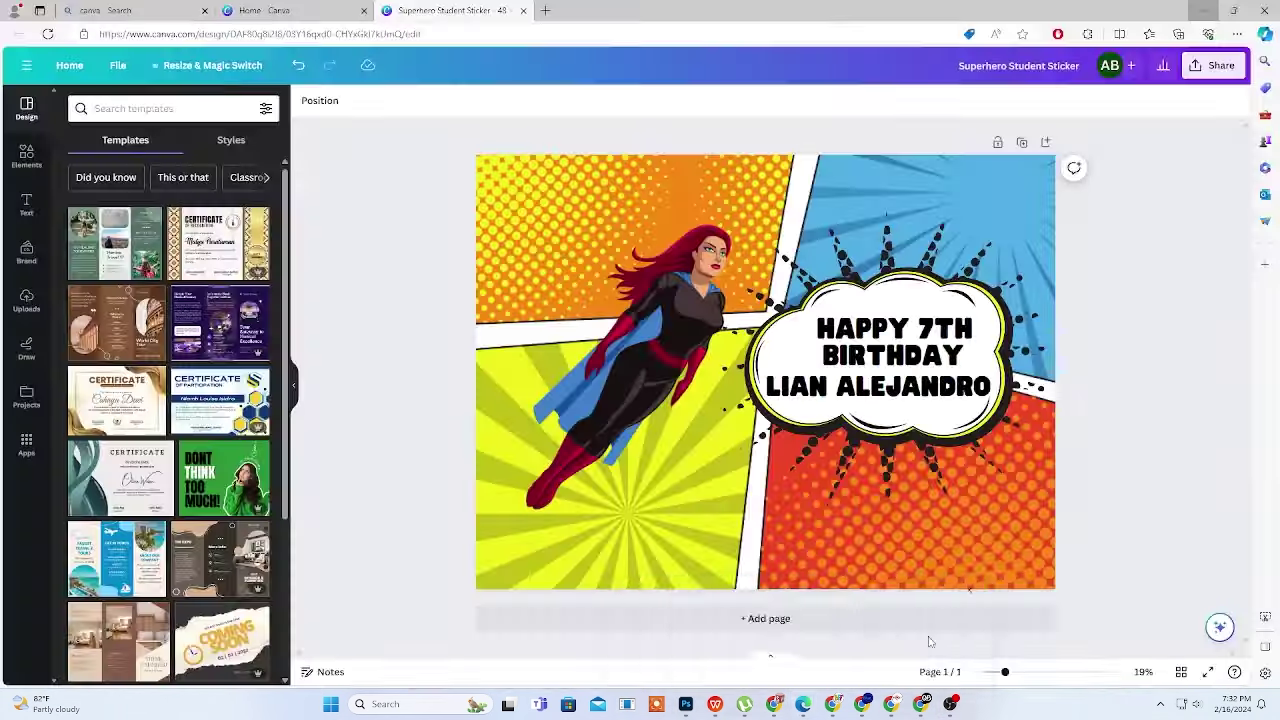
{"action": "left_click", "coordinate": [699, 294]}
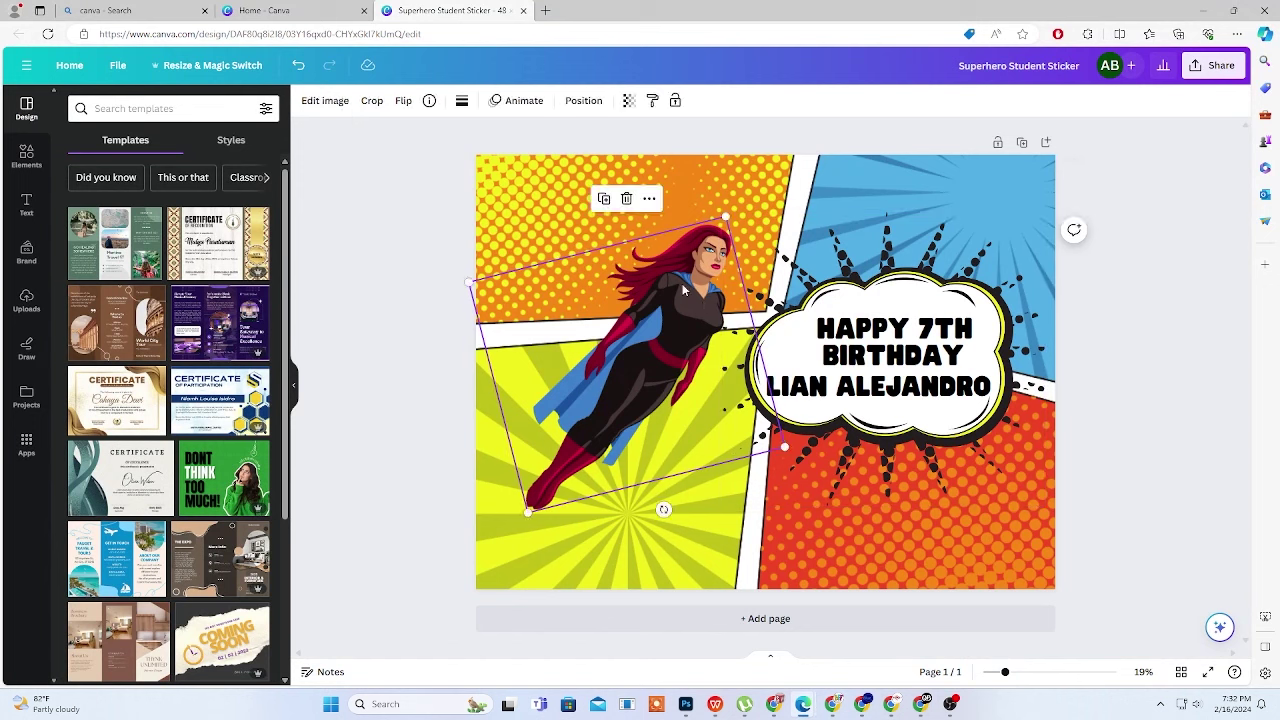
{"action": "left_click", "coordinate": [420, 224]}
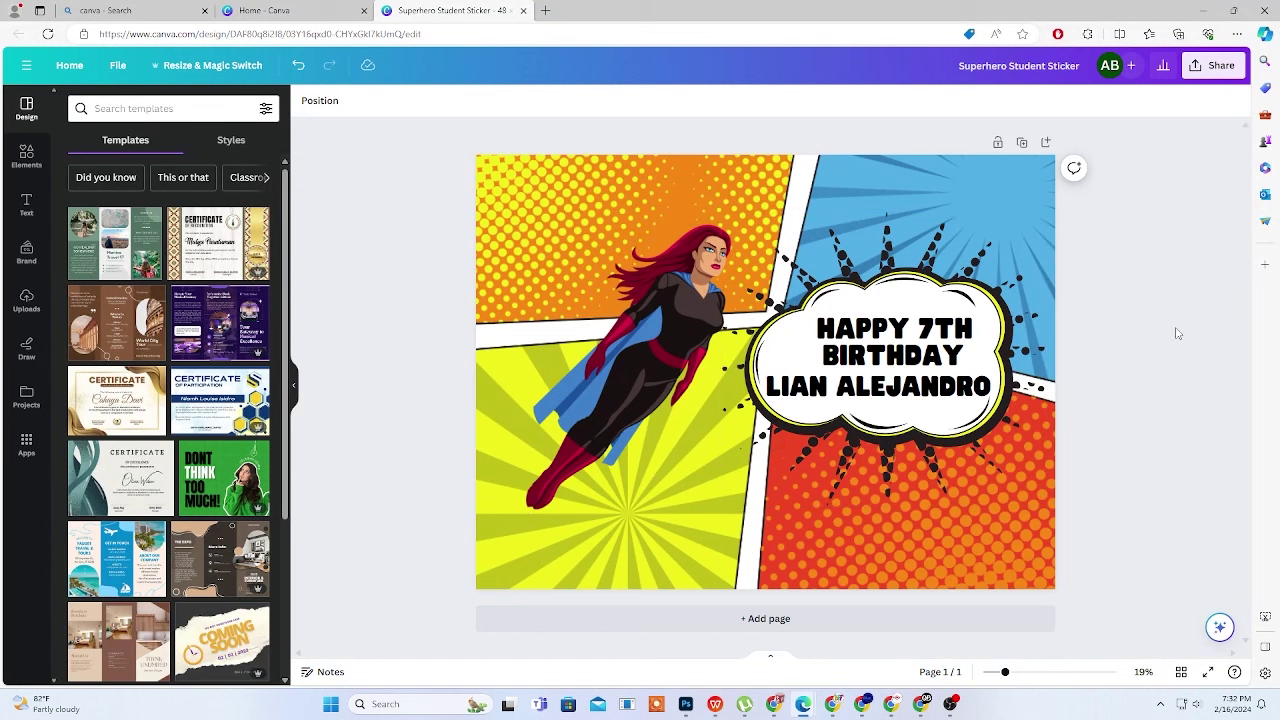
{"action": "left_click", "coordinate": [207, 68]}
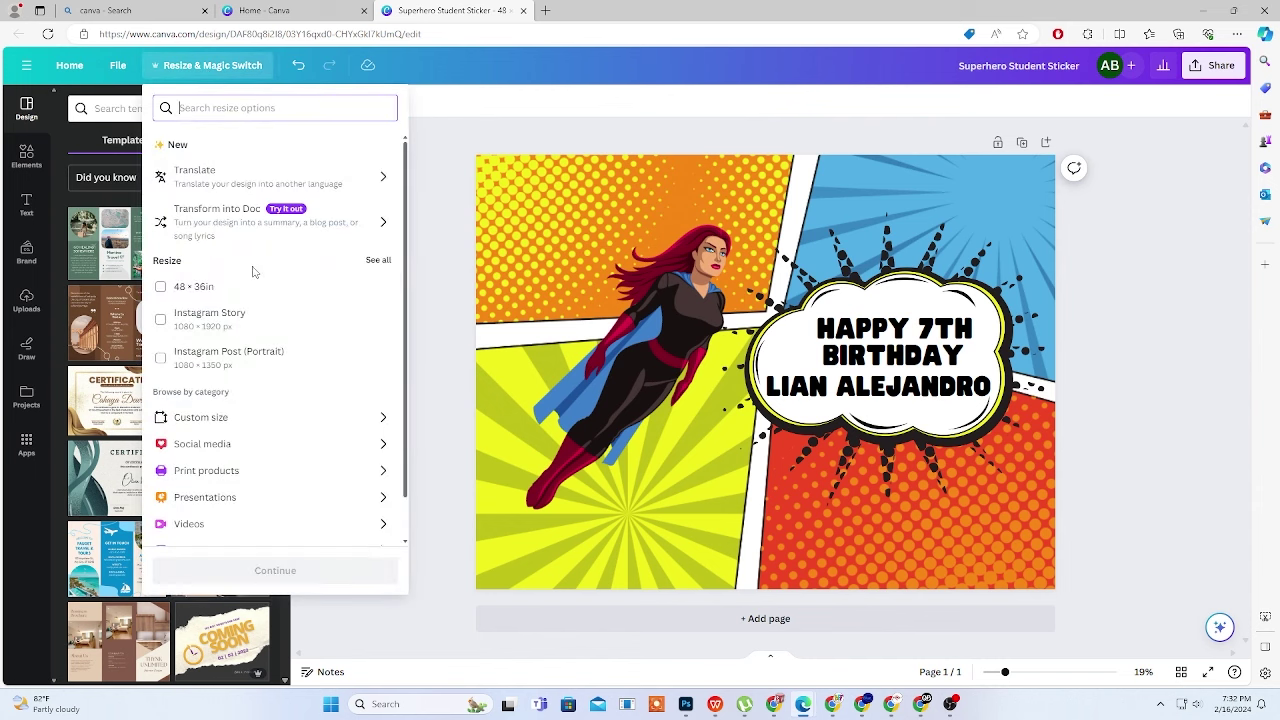
{"action": "left_click", "coordinate": [192, 290]}
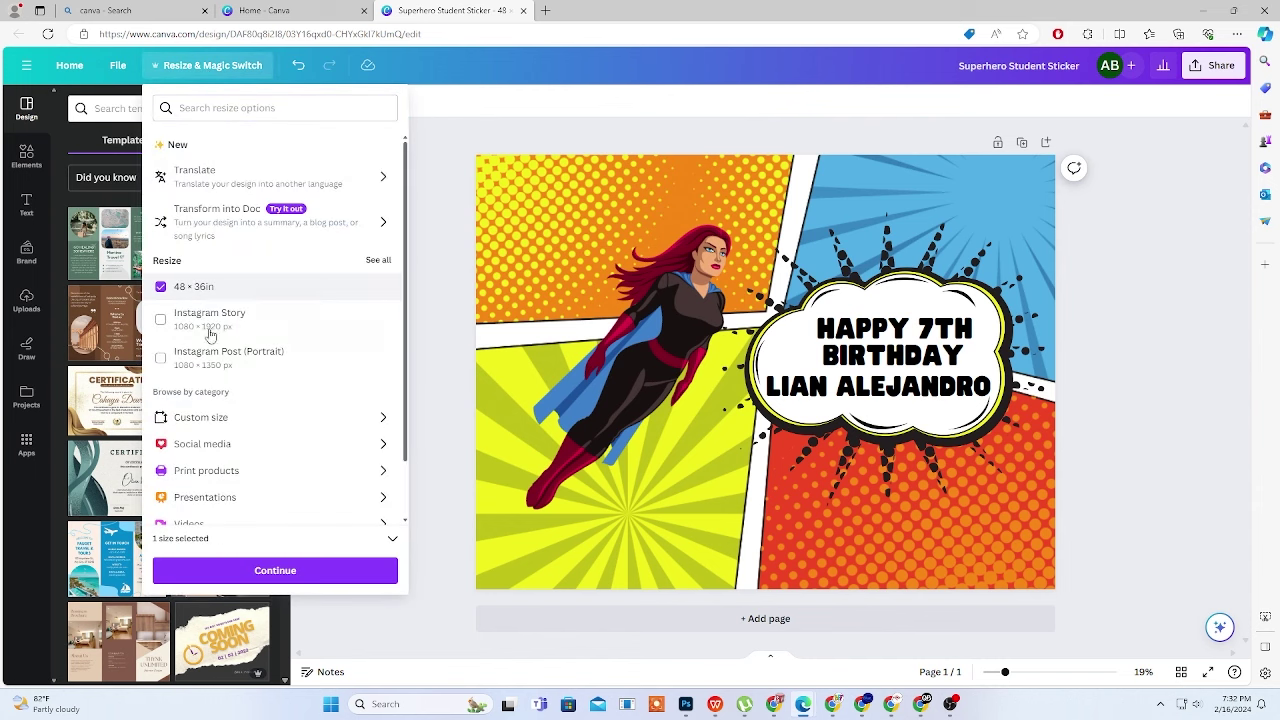
{"action": "left_click", "coordinate": [275, 570]}
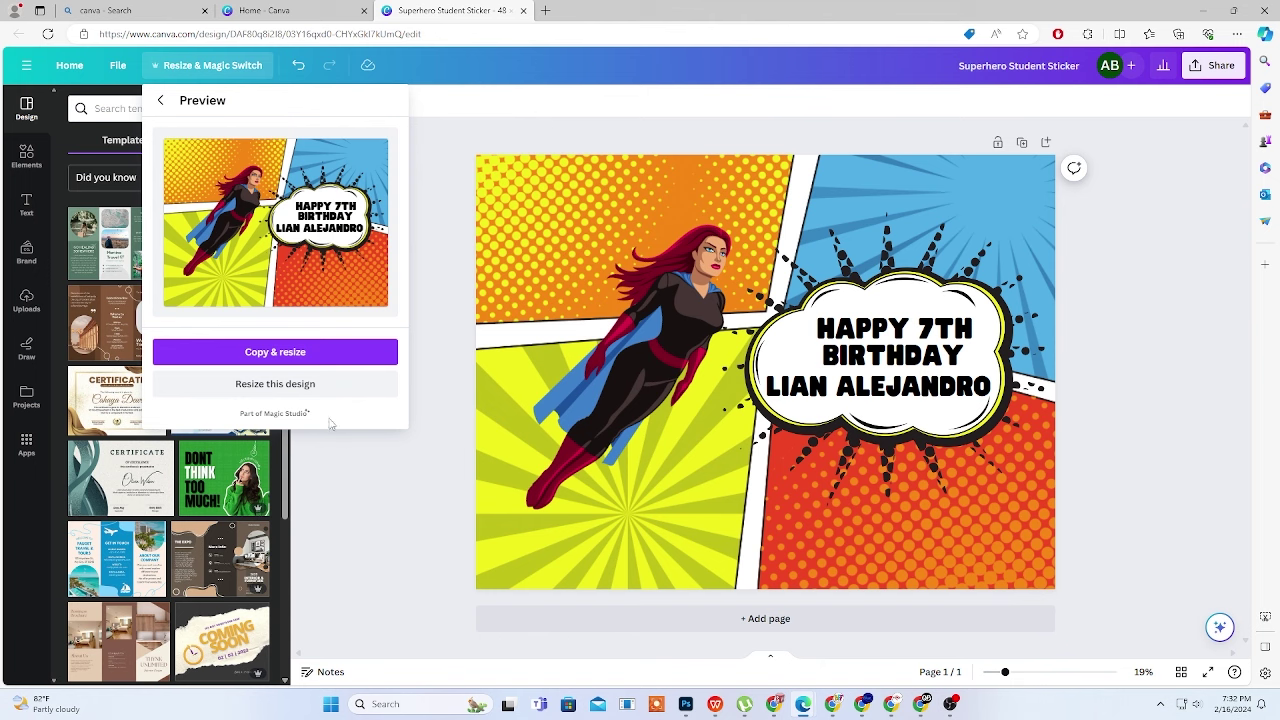
{"action": "left_click", "coordinate": [300, 384]}
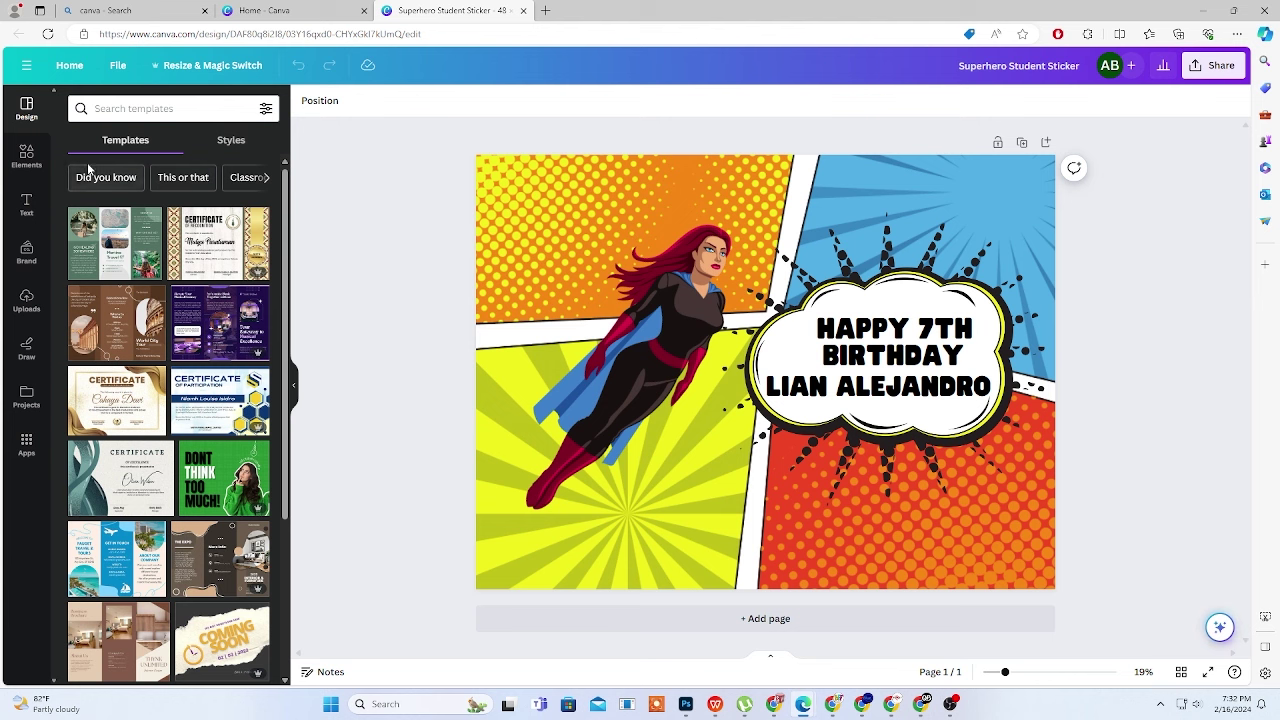
{"action": "left_click", "coordinate": [28, 302]}
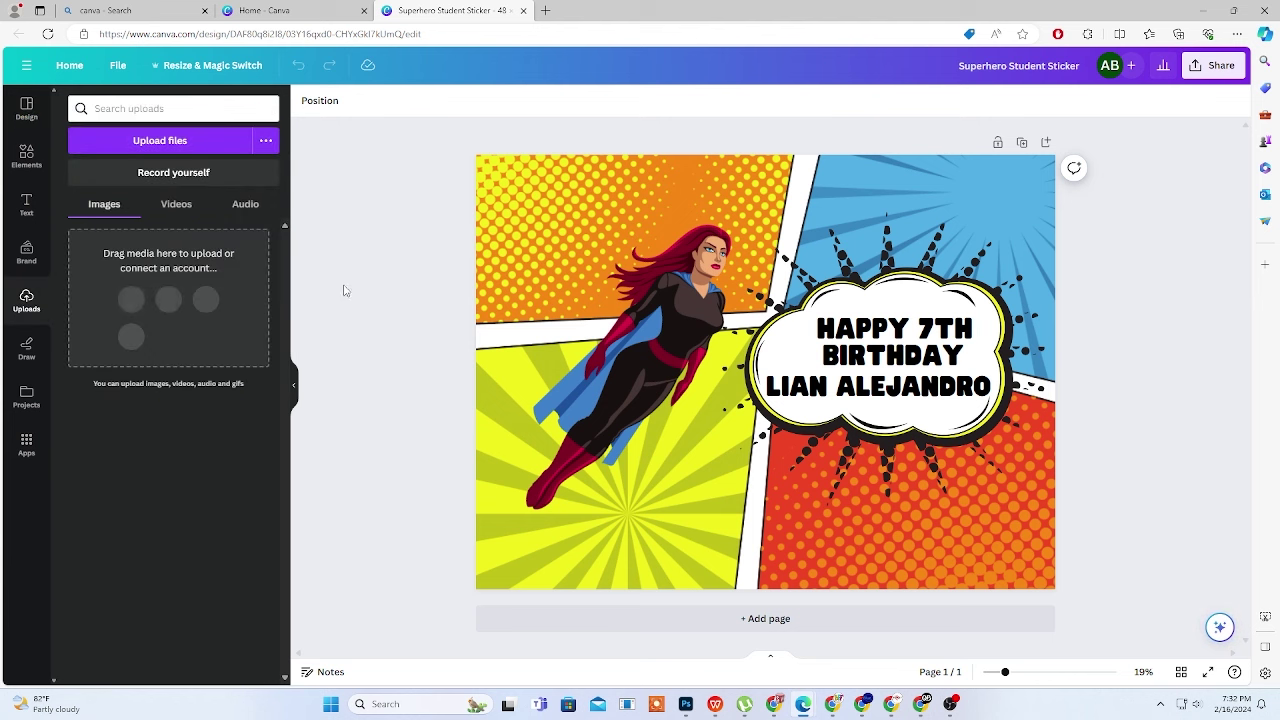
Upload the boy's PNG from Pictures and delete the red-haired flying heroine from the design
{"action": "left_click", "coordinate": [200, 141]}
{"action": "left_click", "coordinate": [305, 309]}
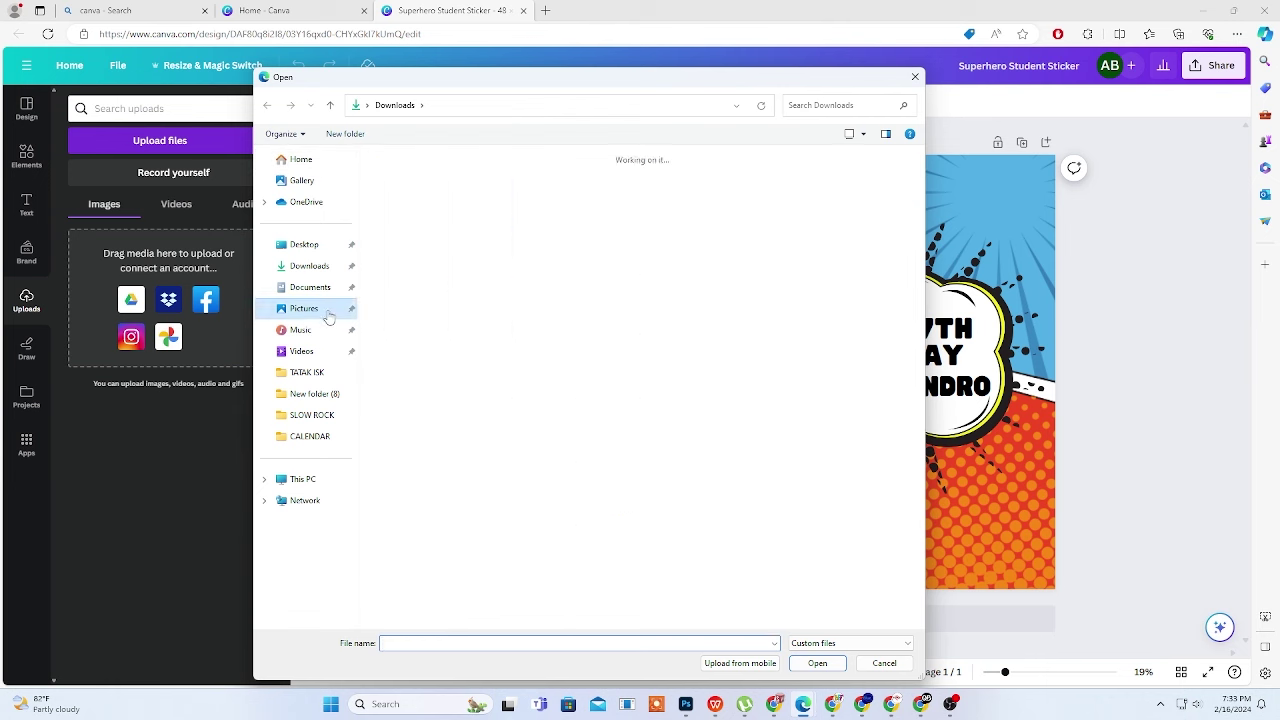
{"action": "left_click", "coordinate": [428, 273]}
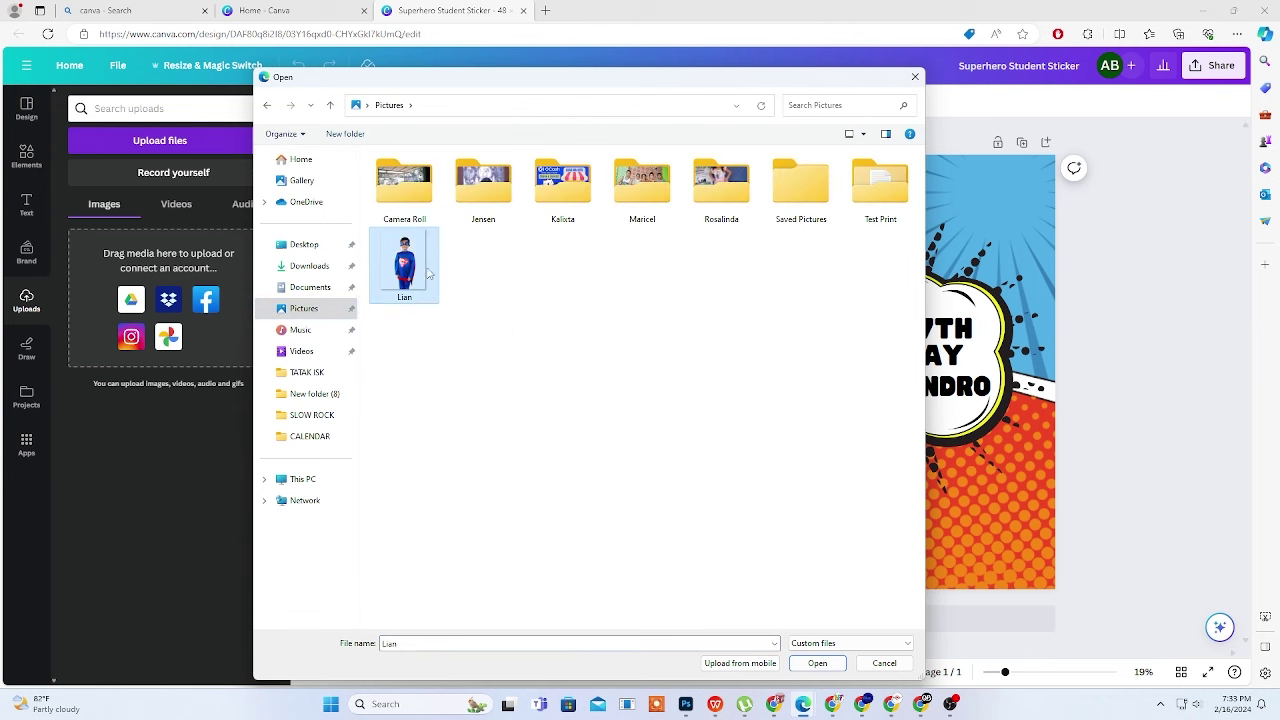
{"action": "left_click", "coordinate": [817, 664]}
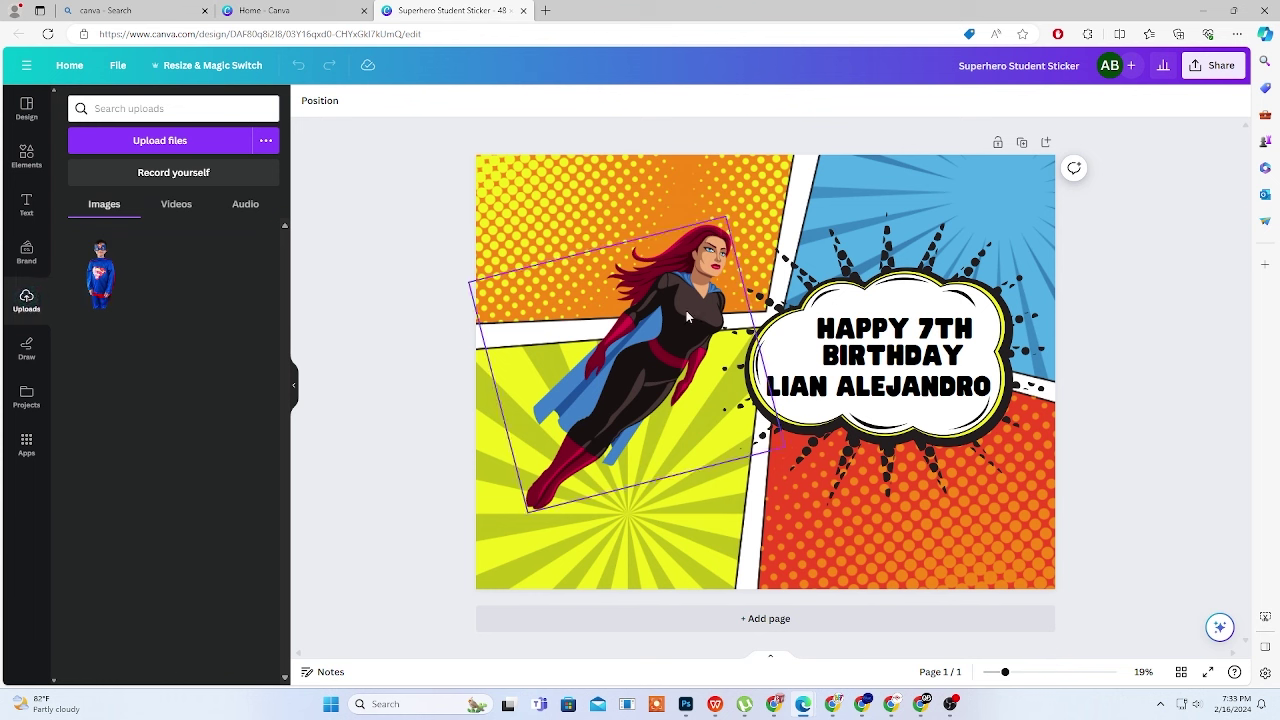
{"action": "left_click", "coordinate": [686, 316]}
{"action": "key", "text": "Delete"}
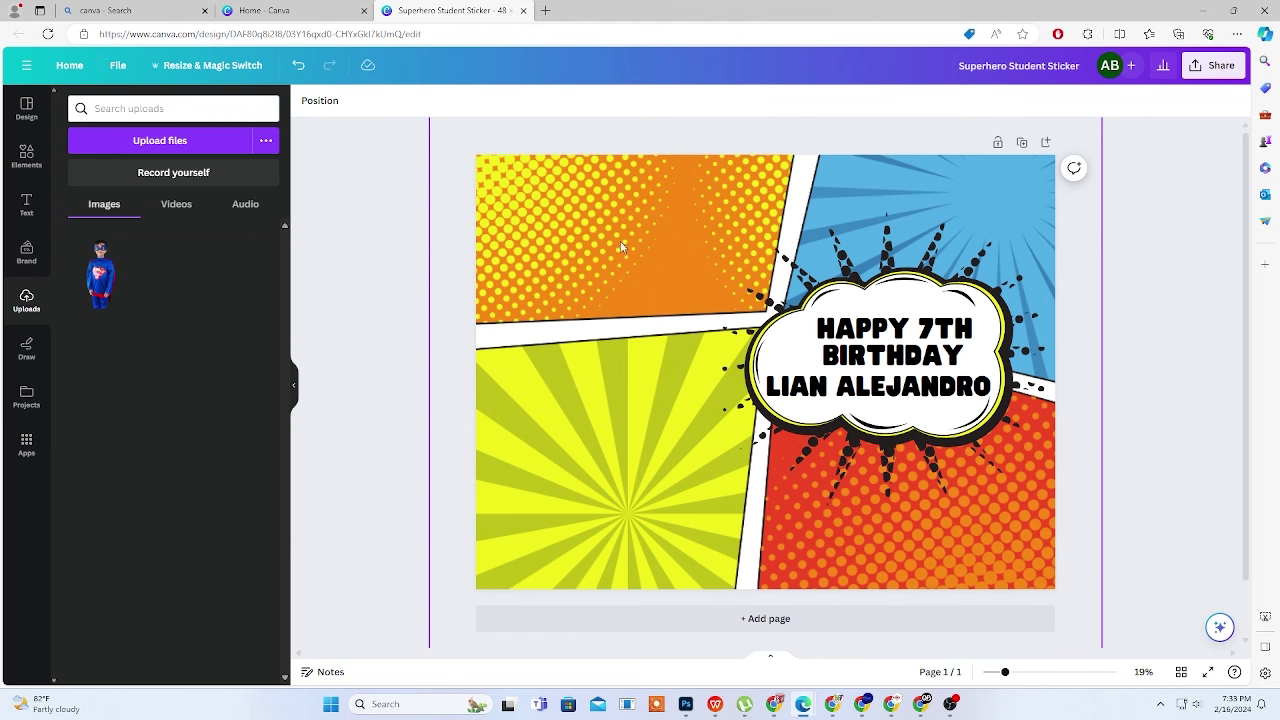
Add the boy's uploaded photo to the page and enlarge it by its corners
{"action": "left_click", "coordinate": [104, 292]}
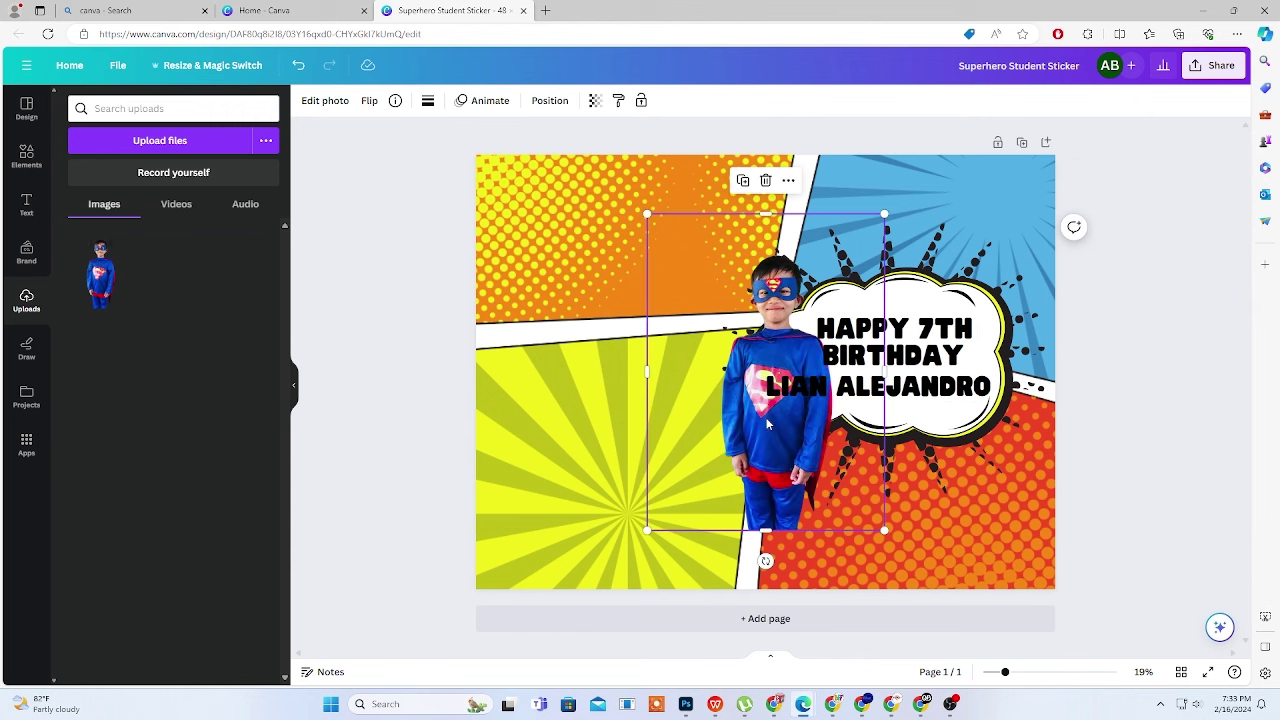
{"action": "left_click_drag", "start_coordinate": [768, 425], "coordinate": [669, 484]}
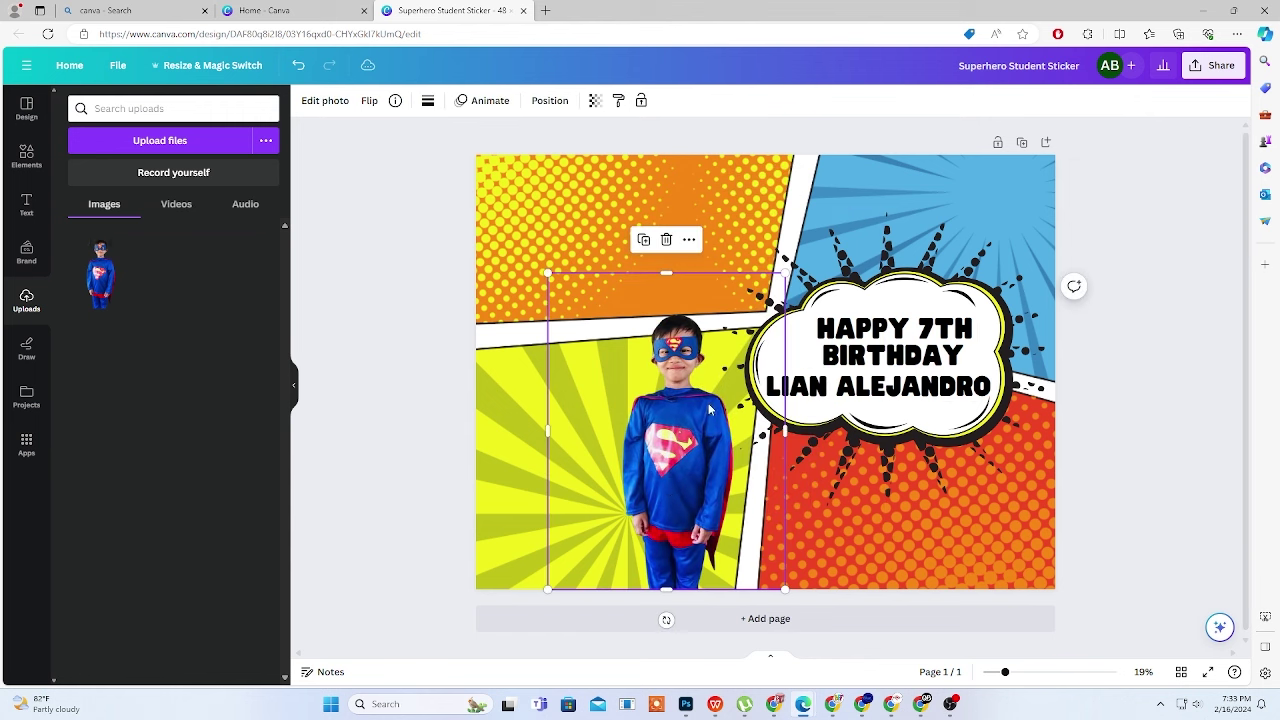
{"action": "left_click_drag", "start_coordinate": [548, 273], "coordinate": [383, 146]}
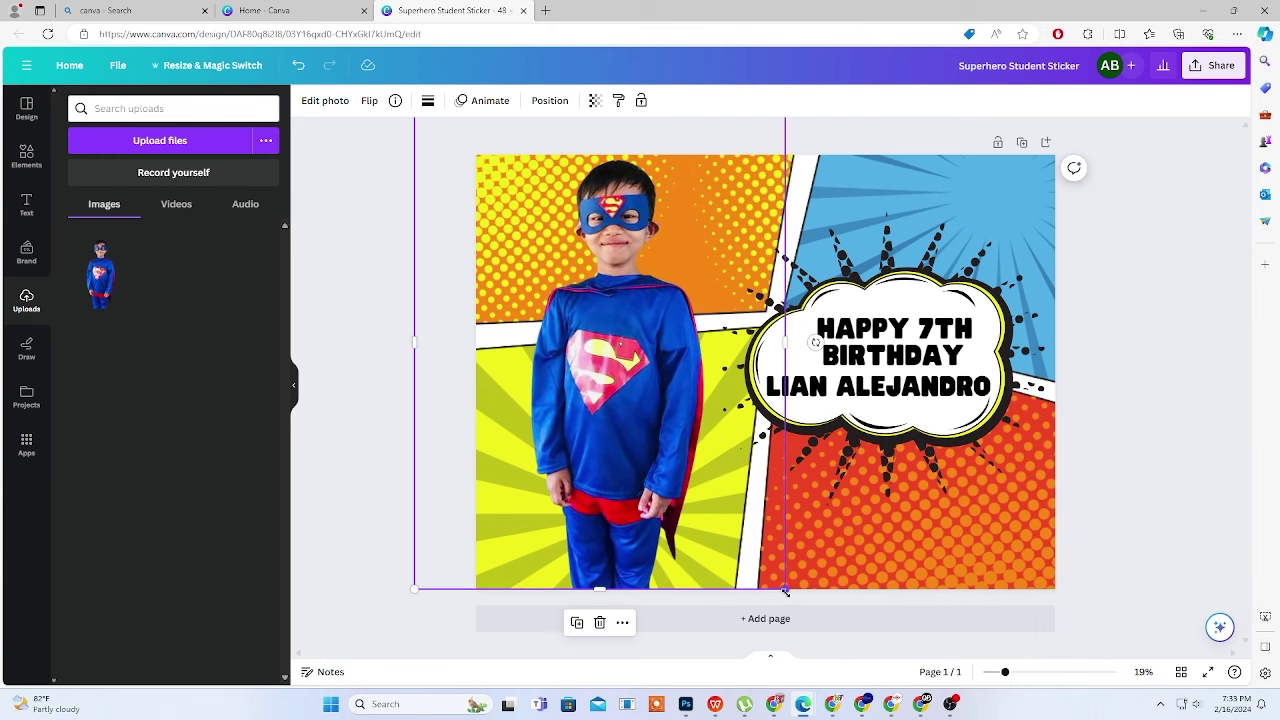
{"action": "left_click_drag", "start_coordinate": [786, 589], "coordinate": [790, 596]}
{"action": "left_click", "coordinate": [1133, 527]}
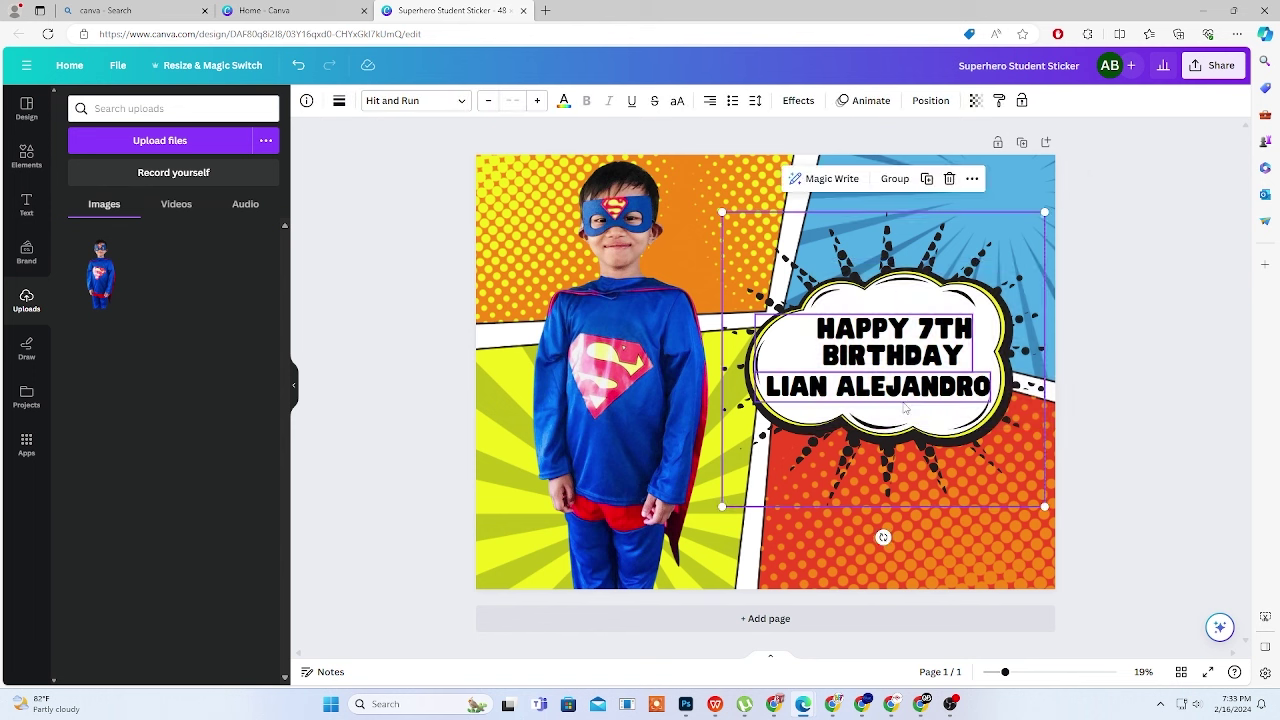
Move the birthday speech burst left and the boy's photo to the right side
{"action": "mouse_move", "coordinate": [904, 409]}
{"action": "left_mouse_down"}
{"action": "mouse_move", "coordinate": [631, 396]}
{"action": "mouse_move", "coordinate": [658, 401]}
{"action": "left_mouse_up"}
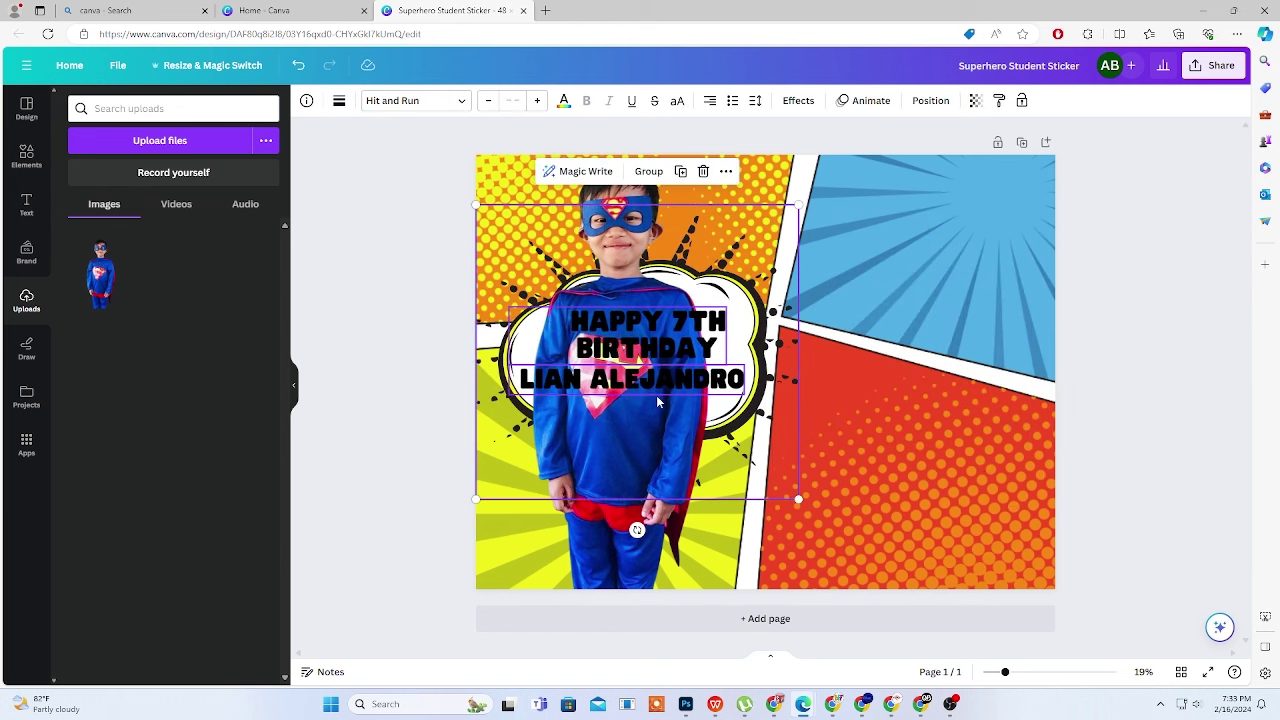
{"action": "left_click", "coordinate": [1131, 428]}
{"action": "left_click_drag", "start_coordinate": [613, 461], "coordinate": [895, 469]}
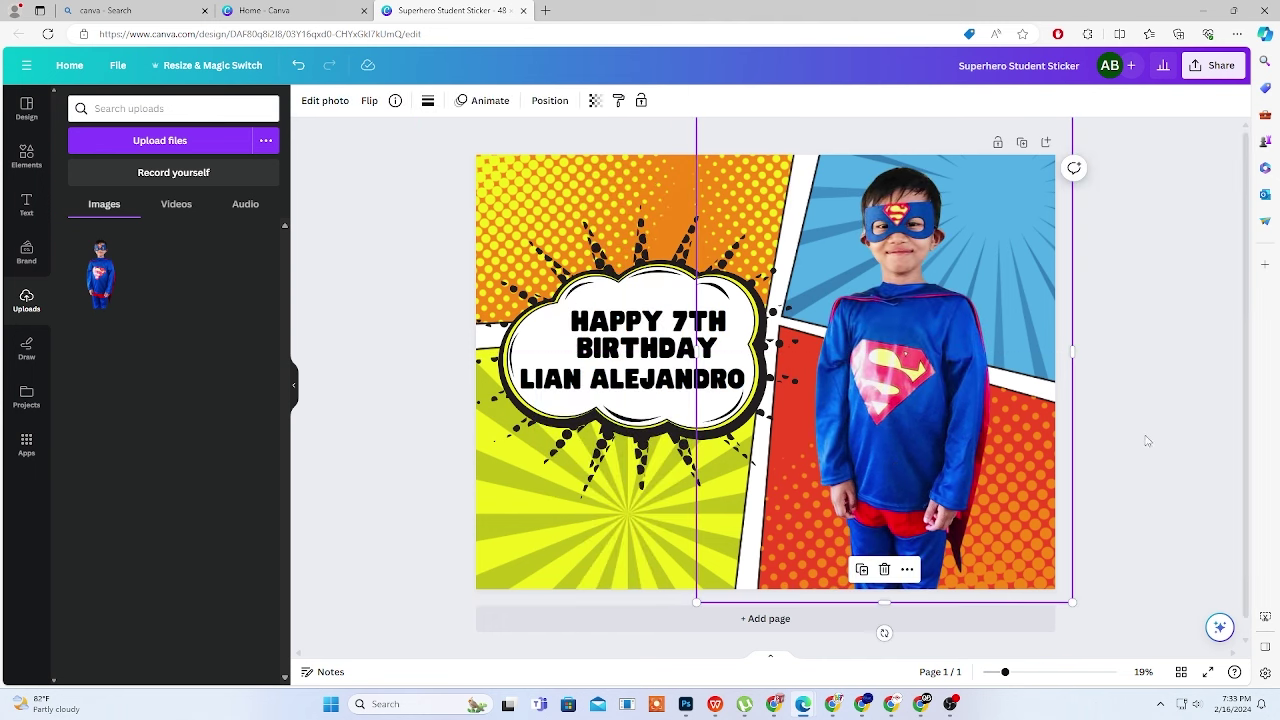
{"action": "left_click", "coordinate": [1138, 445]}
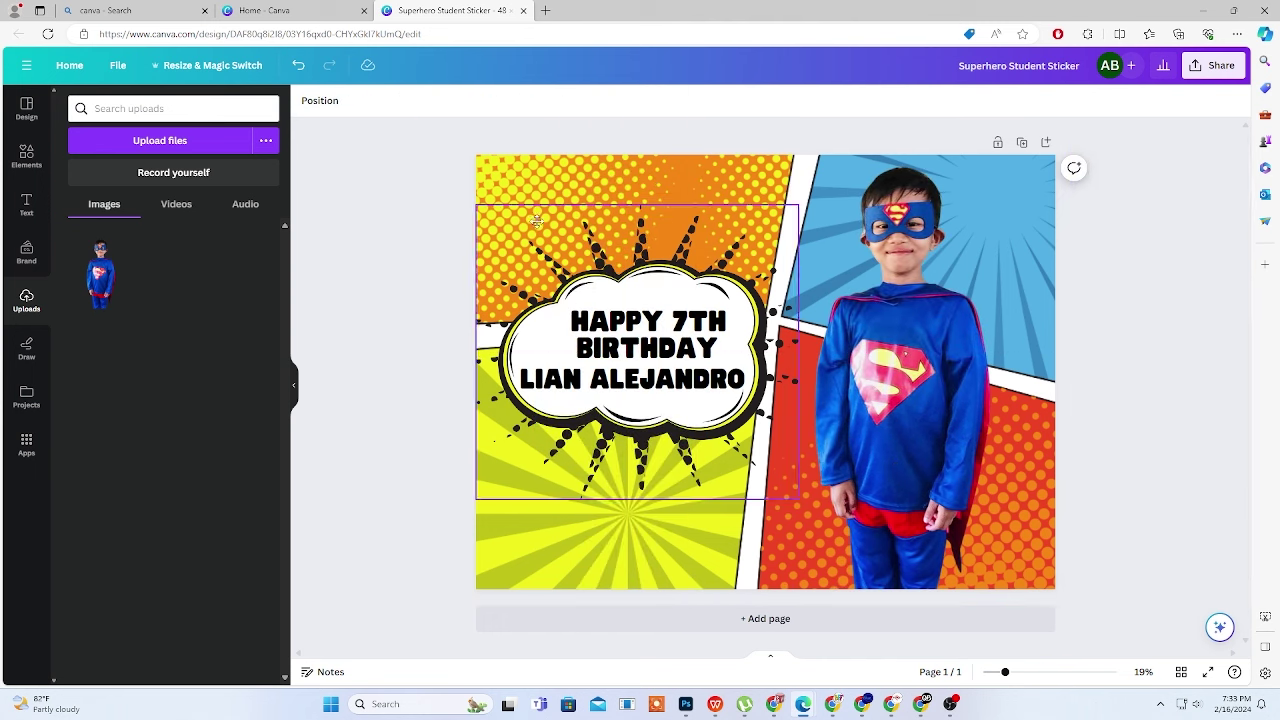
Reselect the speech burst with its text and raise the boy's photo slightly
{"action": "left_click_drag", "start_coordinate": [547, 206], "coordinate": [516, 322]}
{"action": "key", "text": "ctrl+z"}
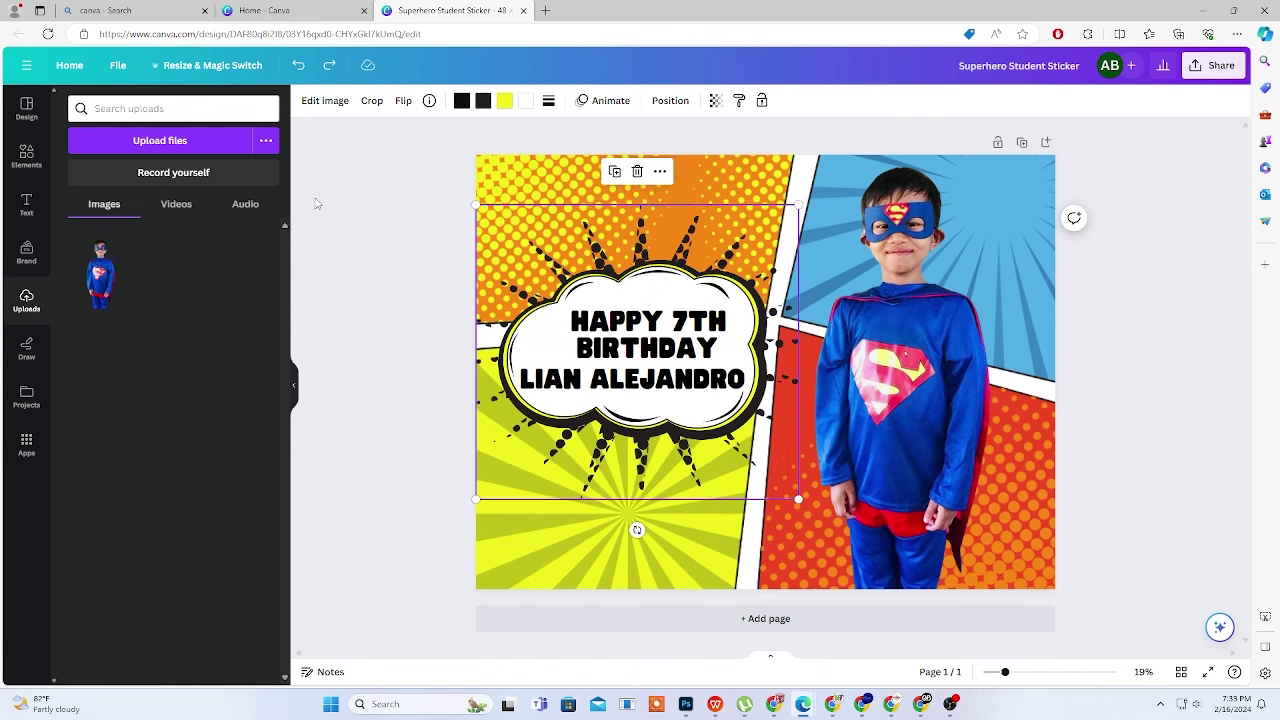
{"action": "left_click", "coordinate": [319, 204]}
{"action": "left_click_drag", "start_coordinate": [402, 266], "coordinate": [740, 424]}
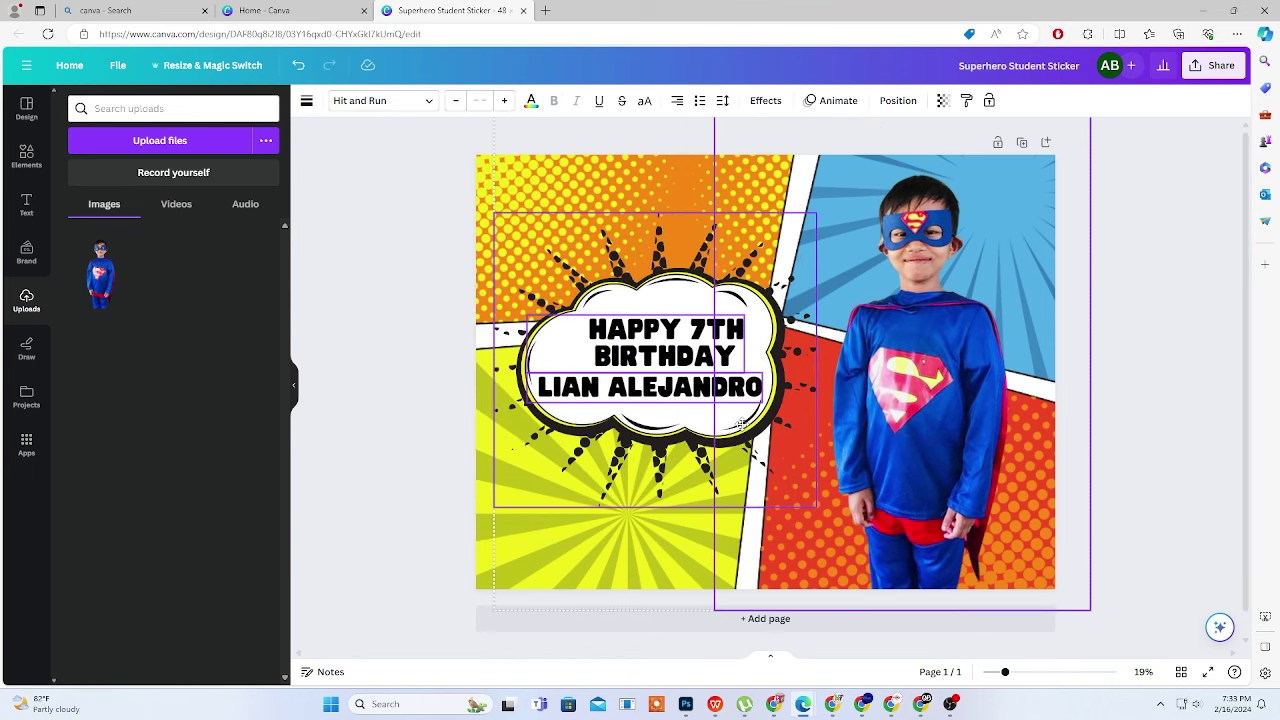
{"action": "left_click", "coordinate": [1157, 416]}
{"action": "left_click", "coordinate": [922, 430]}
{"action": "mouse_move", "coordinate": [922, 430]}
{"action": "left_mouse_down"}
{"action": "mouse_move", "coordinate": [922, 411]}
{"action": "mouse_move", "coordinate": [911, 424]}
{"action": "left_mouse_up"}
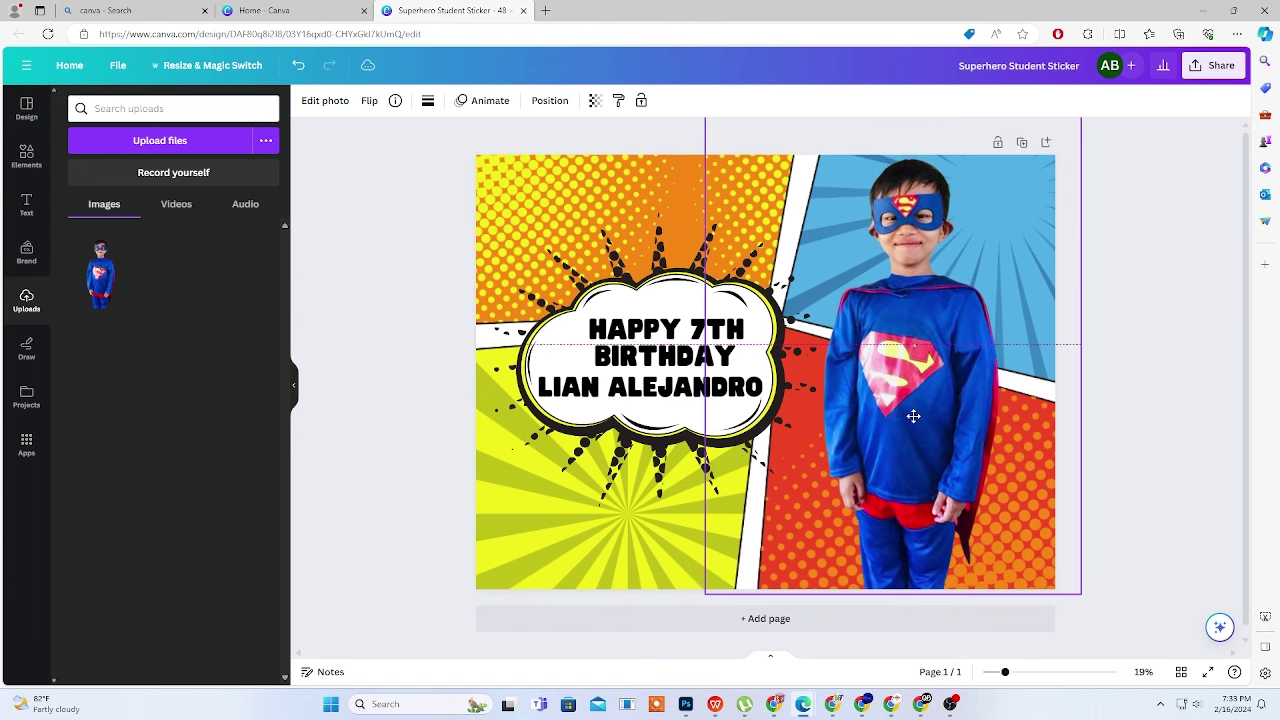
{"action": "left_click", "coordinate": [1130, 418]}
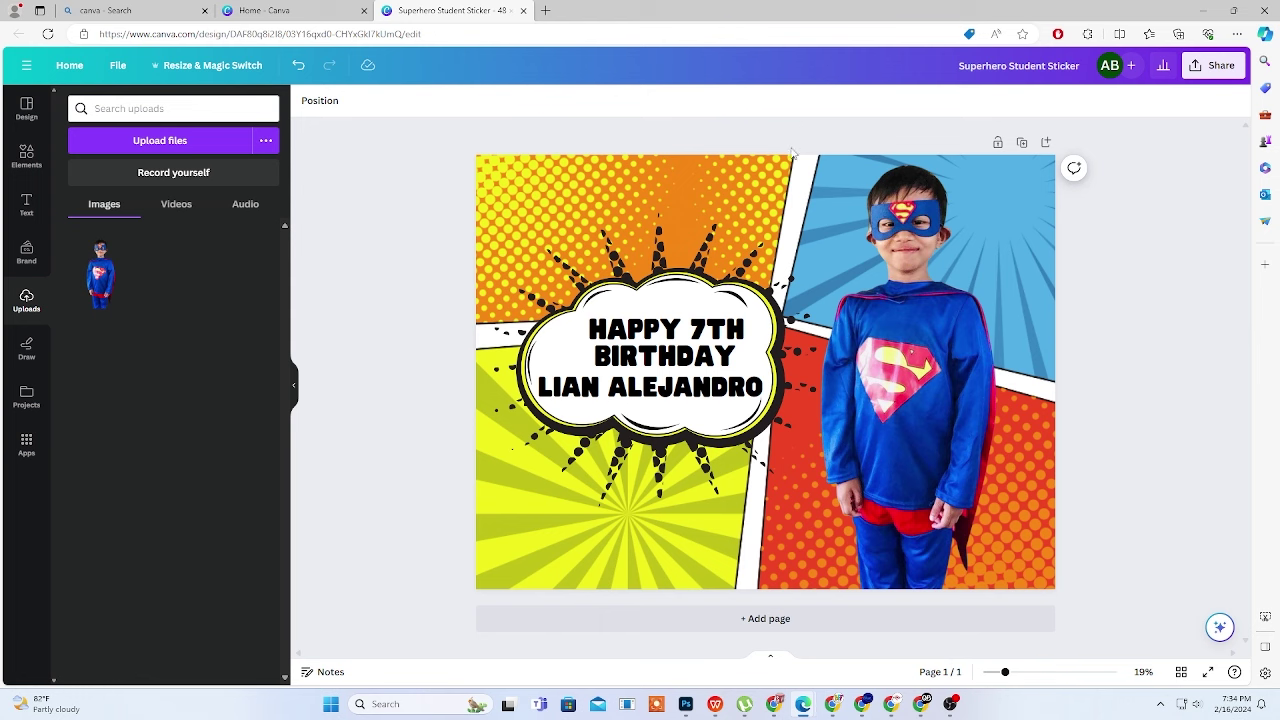
{"action": "left_click", "coordinate": [550, 12]}
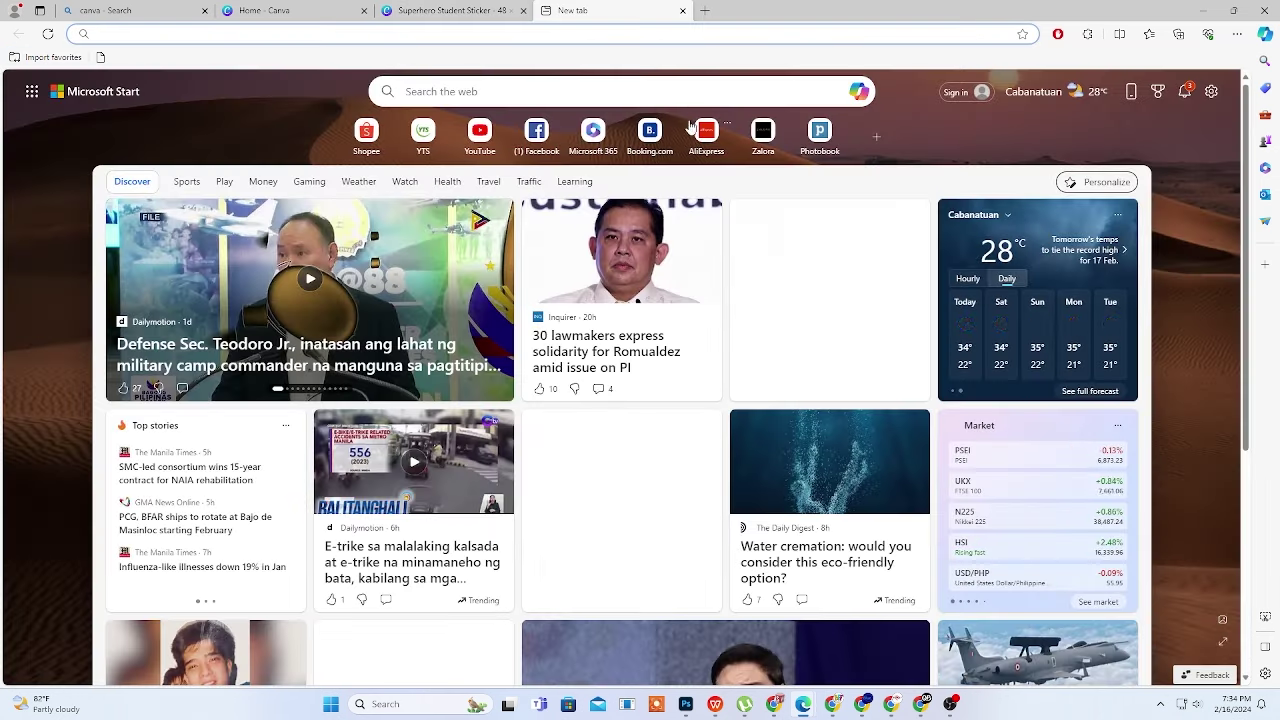
Search the web for 'png wings' and open the PNGWing site from the results
{"action": "left_click", "coordinate": [680, 95]}
{"action": "type", "text": "png"}
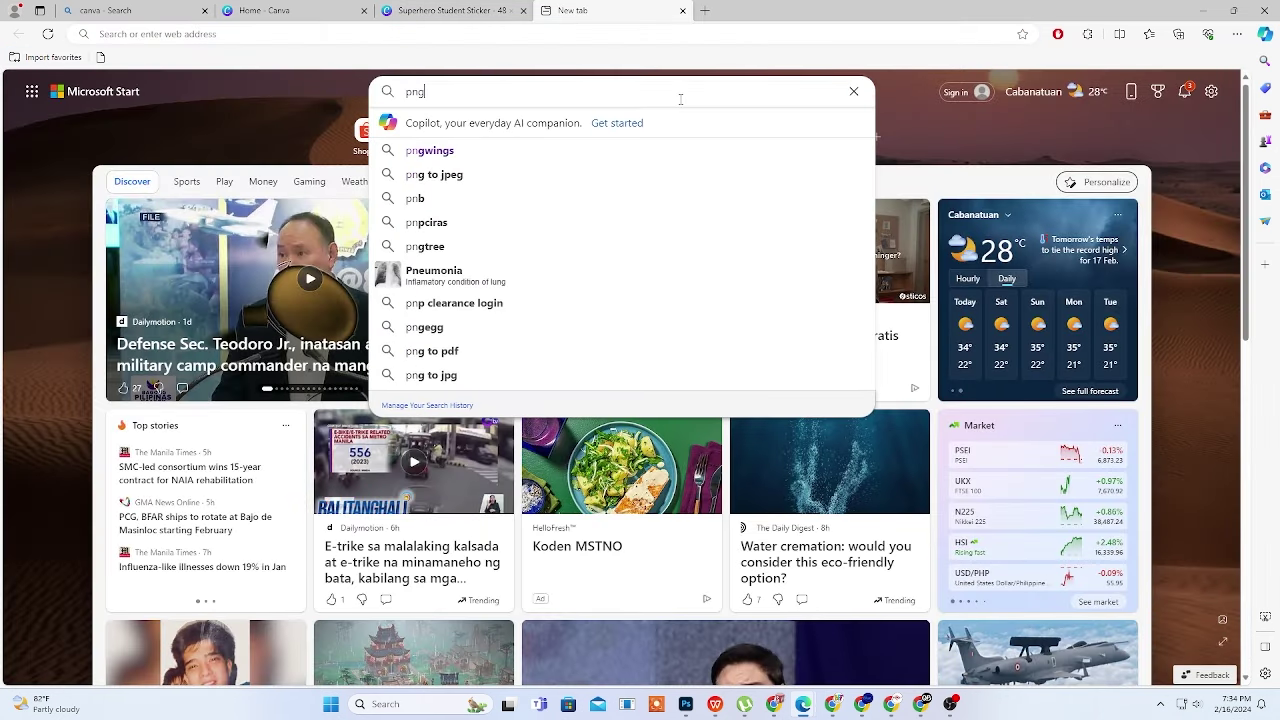
{"action": "type", "text": " wings"}
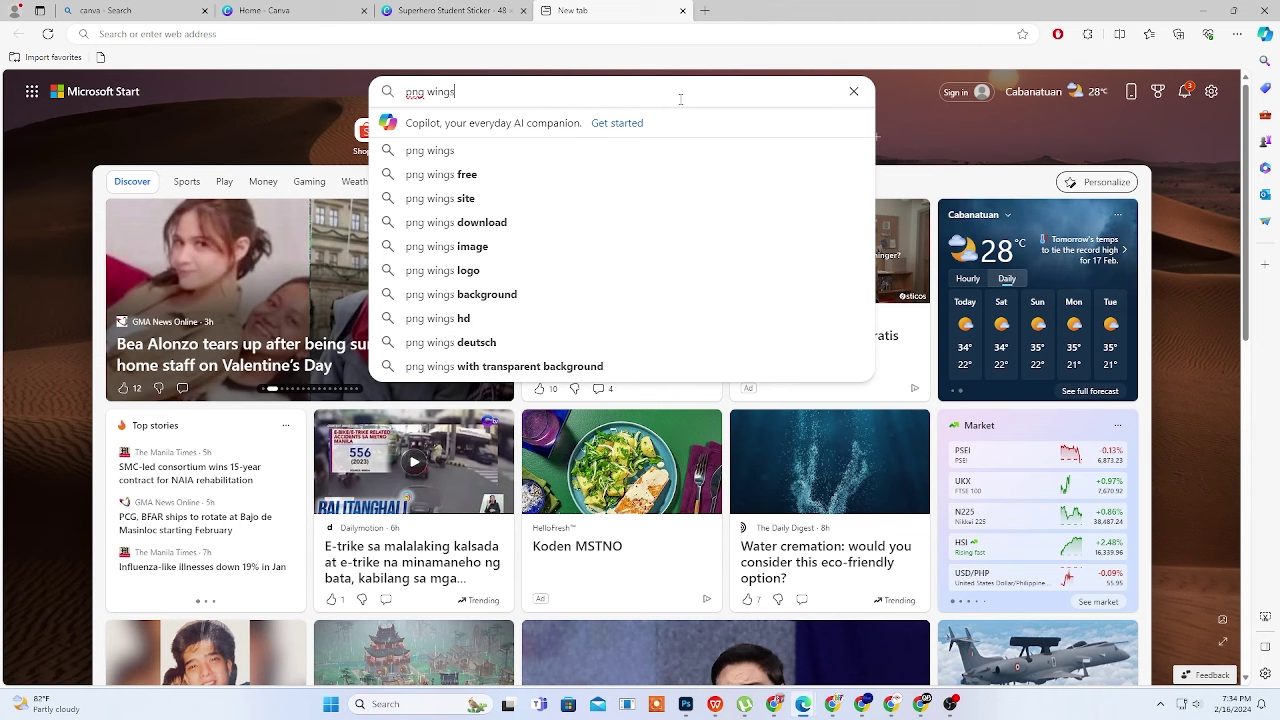
{"action": "key", "text": "Return"}
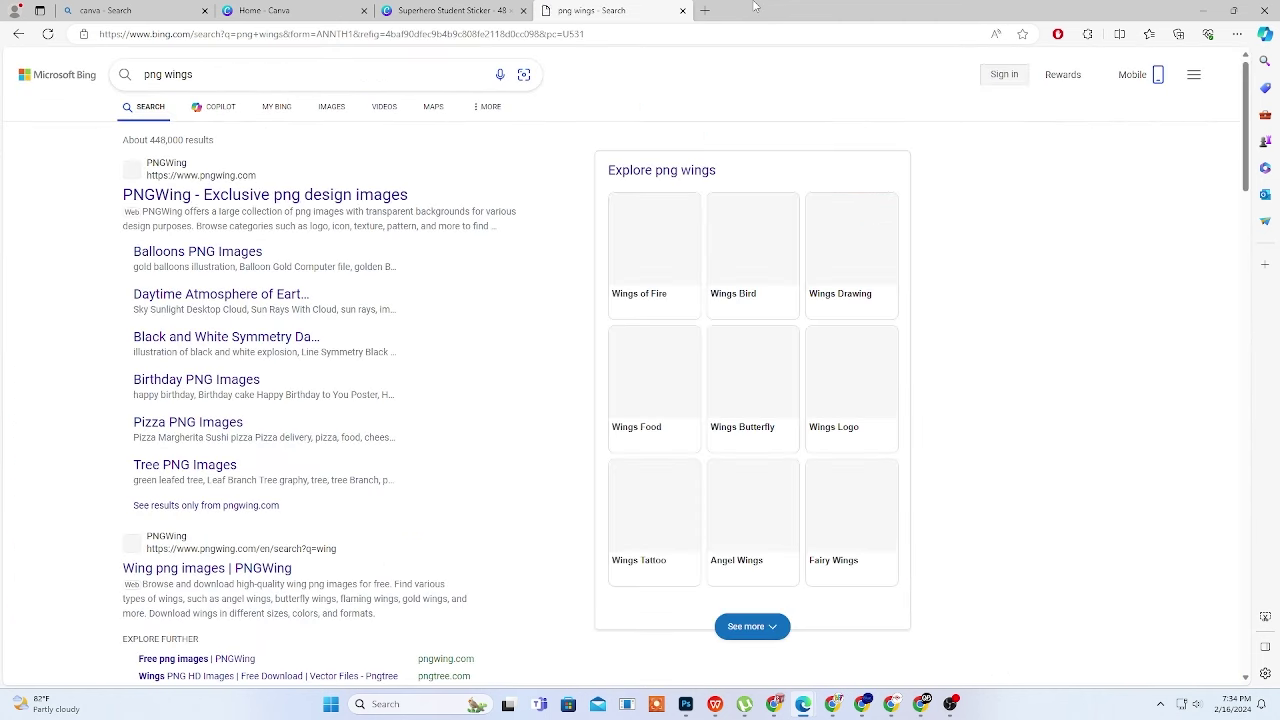
{"action": "left_click", "coordinate": [325, 211]}
{"action": "type", "text": "superman"}
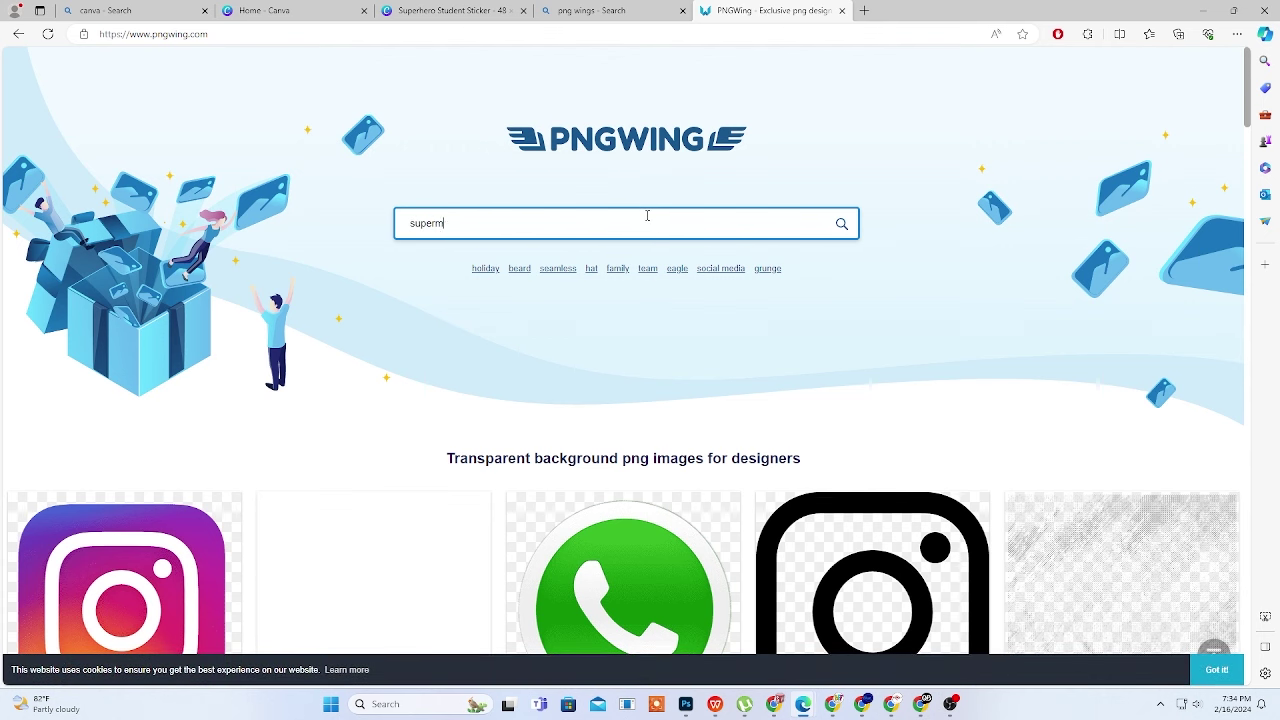
Search PNGWing for Superman images and browse the results
{"action": "key", "text": "Return"}
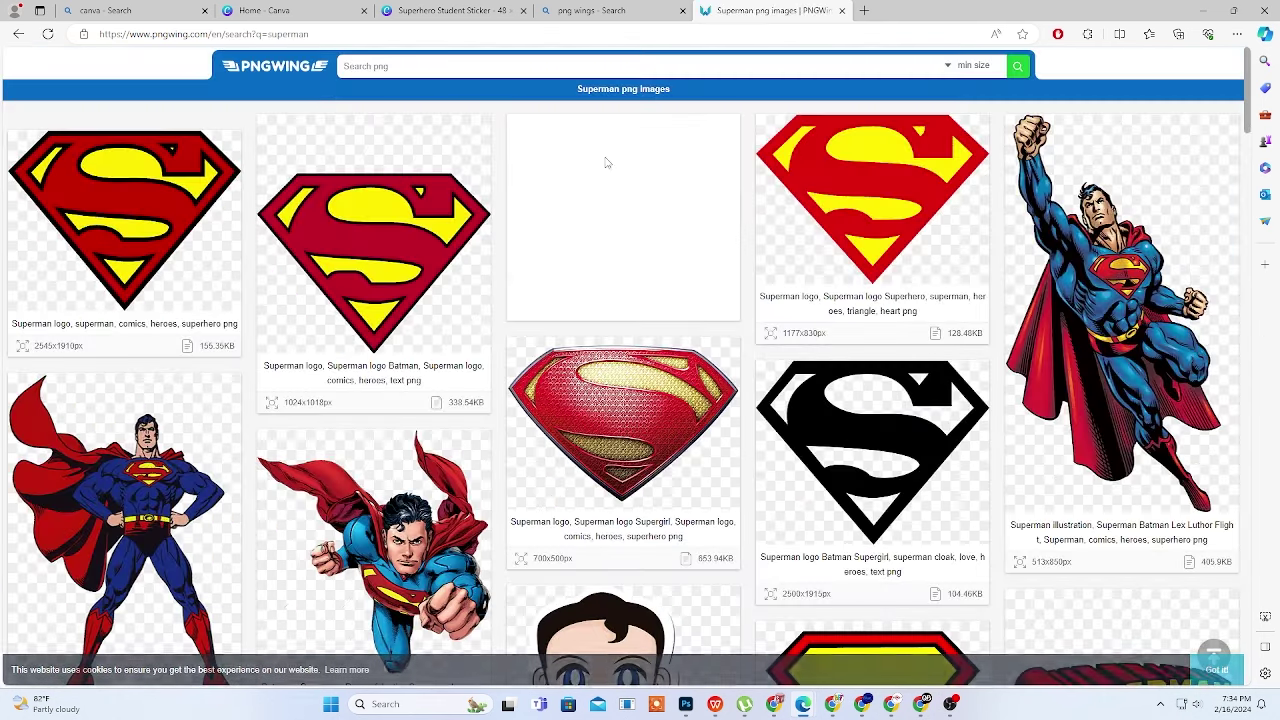
{"action": "scroll", "coordinate": [1076, 515], "scroll_direction": "down", "scroll_amount": 3}
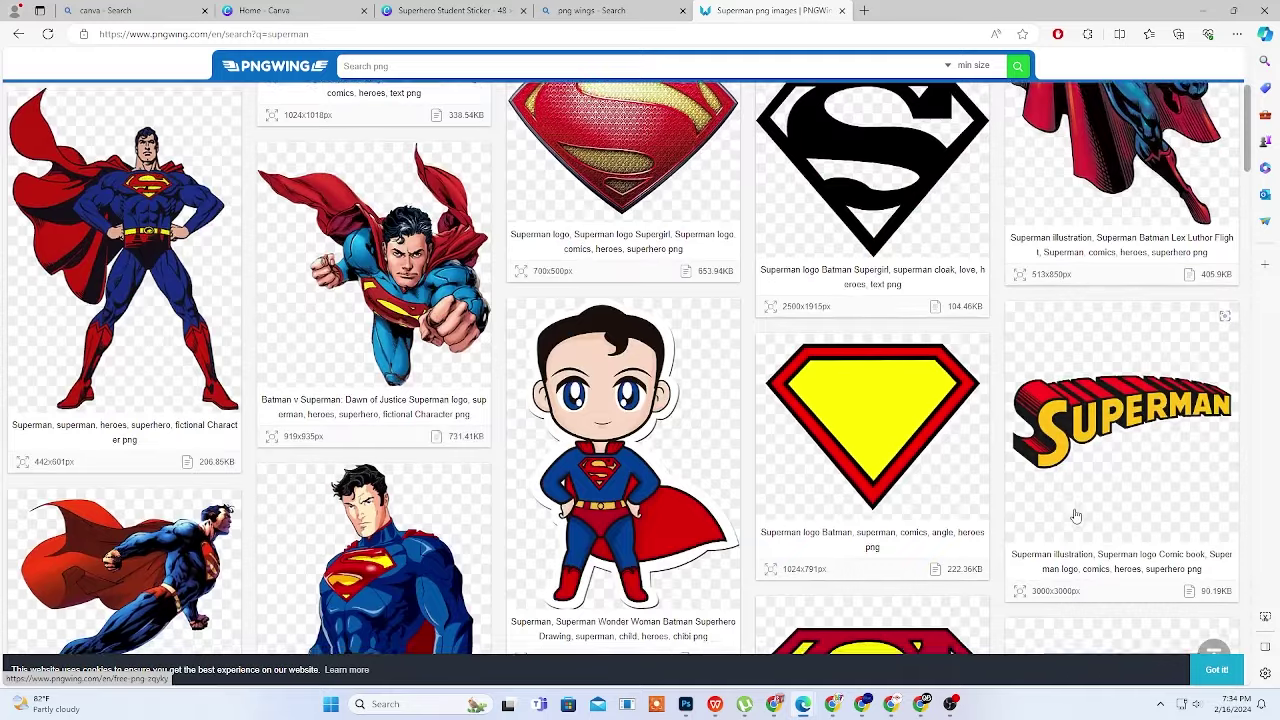
{"action": "scroll", "coordinate": [1076, 515], "scroll_direction": "down", "scroll_amount": 3}
{"action": "scroll", "coordinate": [1076, 515], "scroll_direction": "down", "scroll_amount": 2}
{"action": "scroll", "coordinate": [1076, 515], "scroll_direction": "down", "scroll_amount": 2}
{"action": "scroll", "coordinate": [1076, 515], "scroll_direction": "down", "scroll_amount": 1}
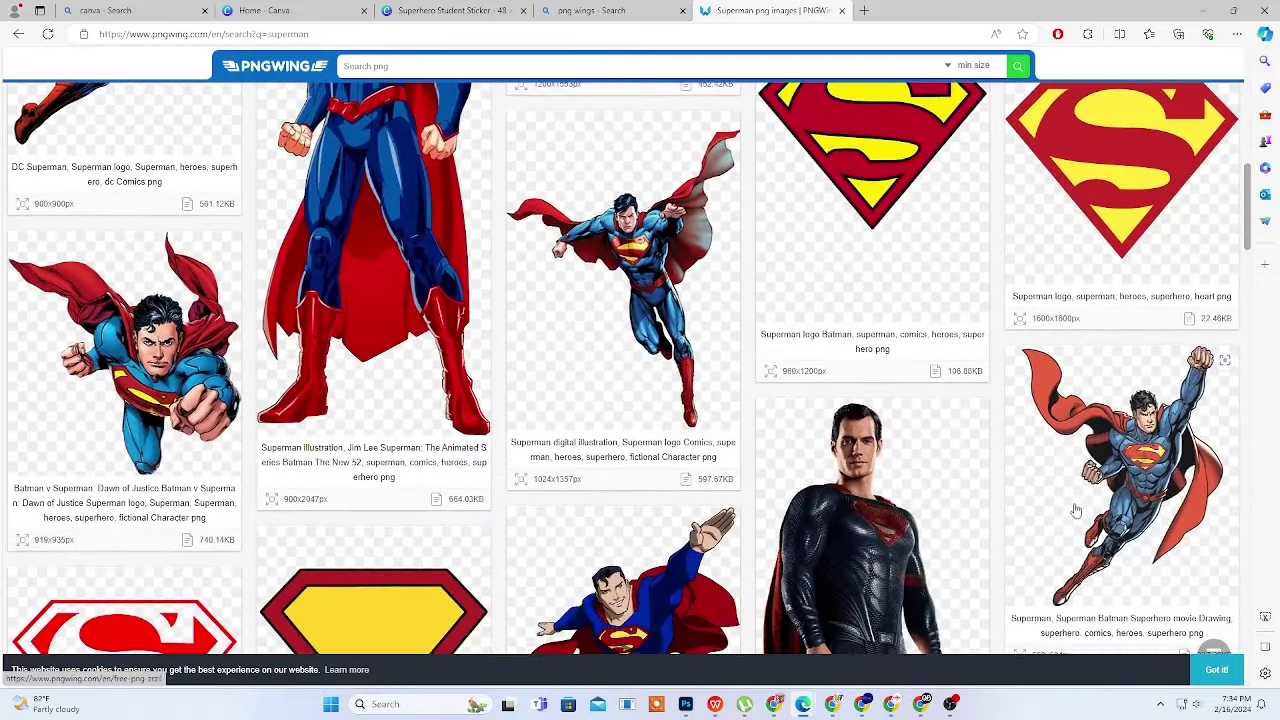
{"action": "left_click", "coordinate": [590, 14]}
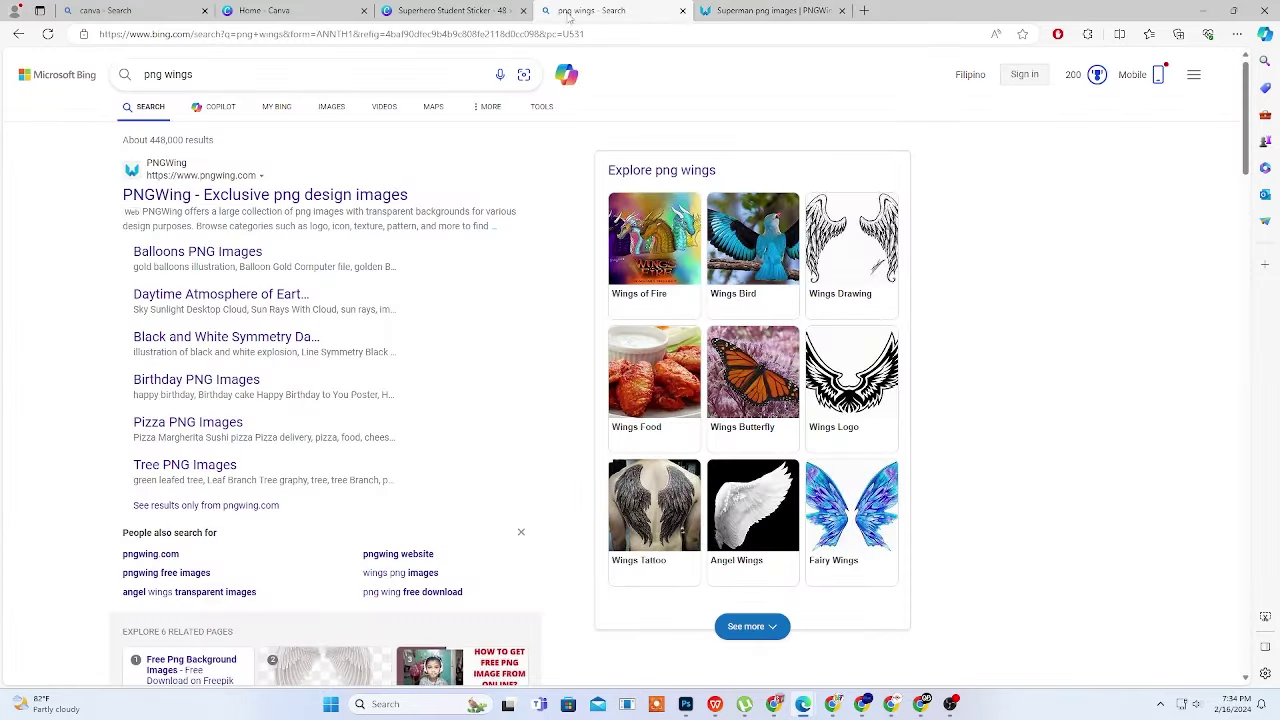
{"action": "left_click", "coordinate": [322, 14]}
{"action": "left_click", "coordinate": [450, 11]}
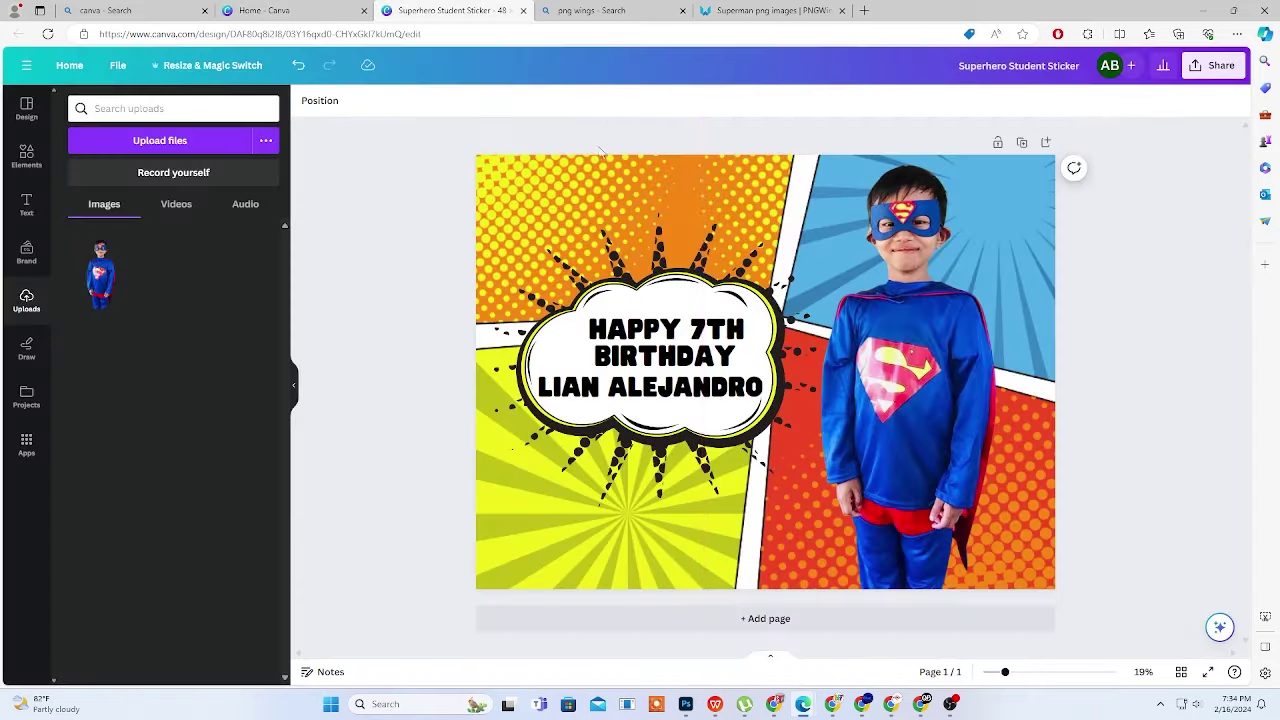
{"action": "left_click", "coordinate": [770, 11]}
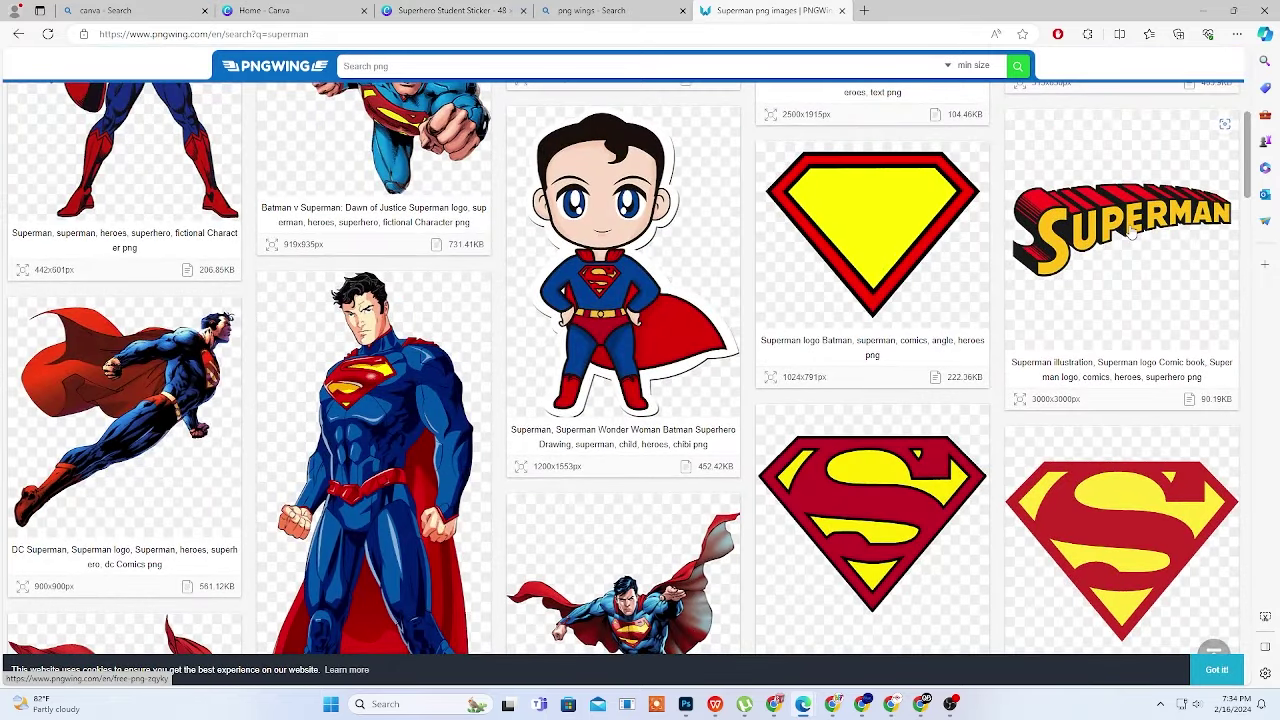
Download the red-and-yellow SUPERMAN lettering PNG and bring back its download page
{"action": "left_click", "coordinate": [1130, 232]}
{"action": "scroll", "coordinate": [612, 390], "scroll_direction": "down", "scroll_amount": 3}
{"action": "scroll", "coordinate": [609, 352], "scroll_direction": "down", "scroll_amount": 2}
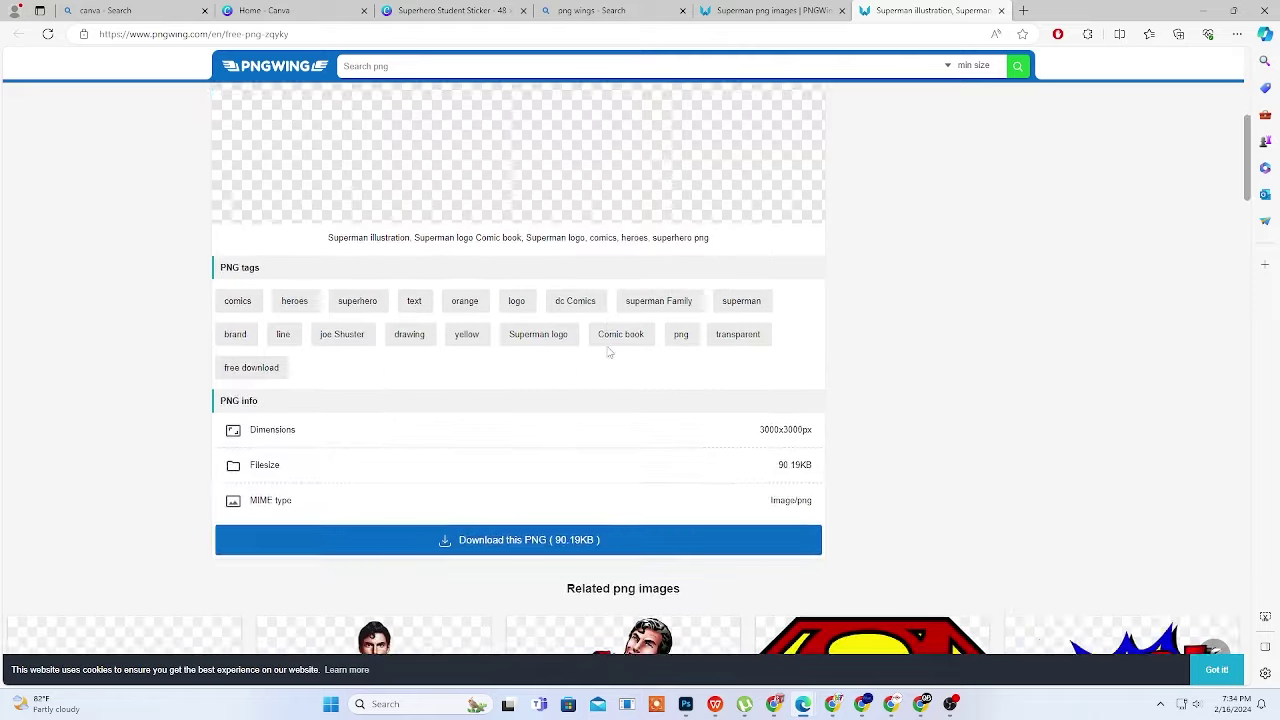
{"action": "scroll", "coordinate": [609, 352], "scroll_direction": "down", "scroll_amount": 2}
{"action": "left_click", "coordinate": [540, 380]}
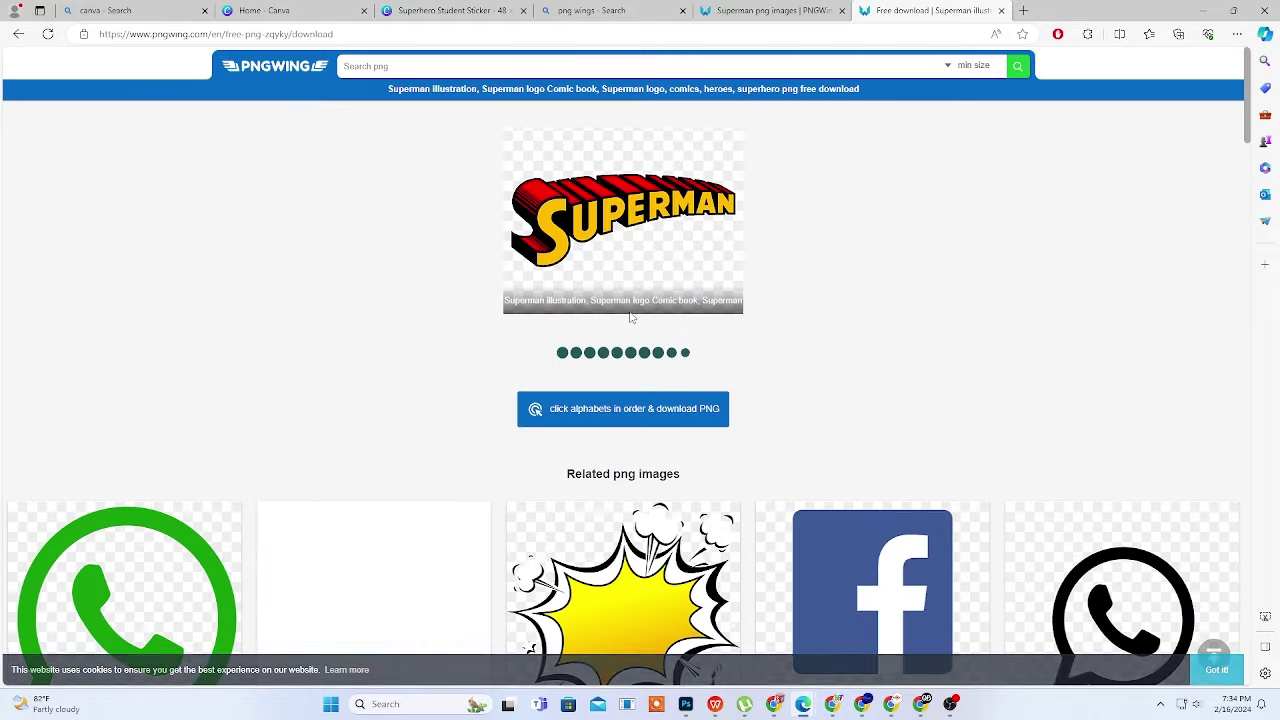
{"action": "left_click", "coordinate": [651, 416]}
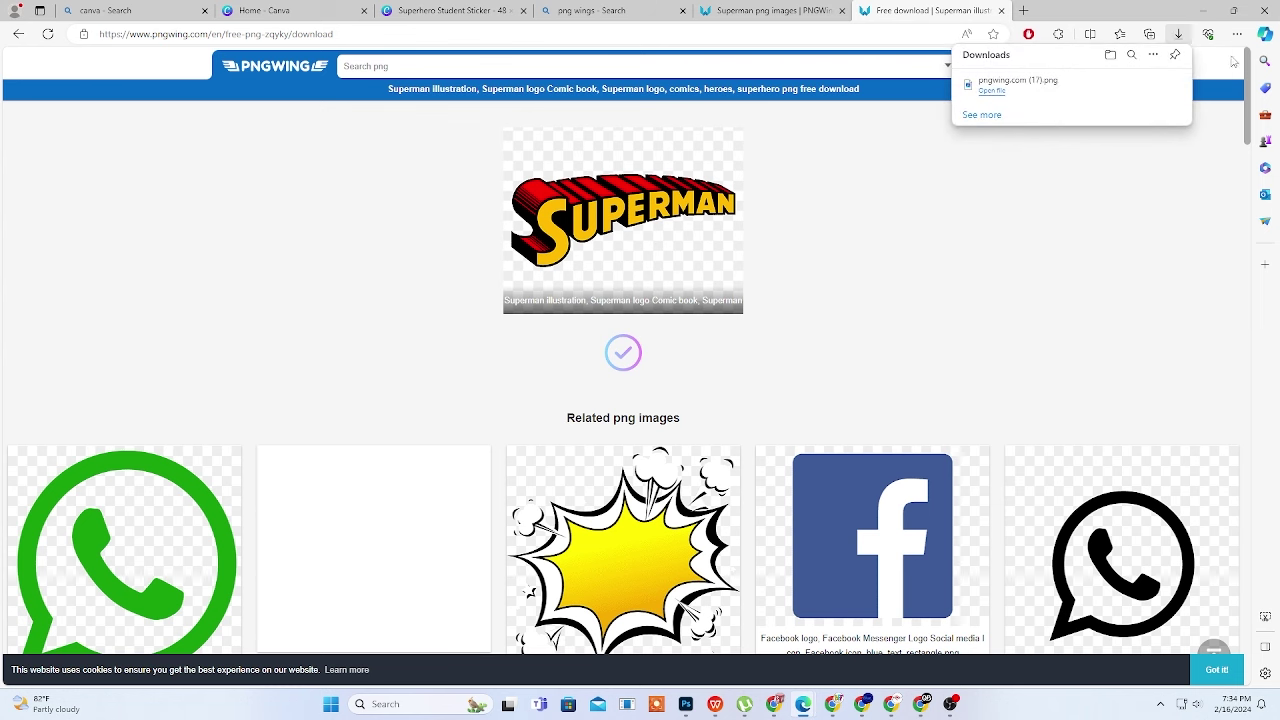
{"action": "left_click", "coordinate": [1204, 14]}
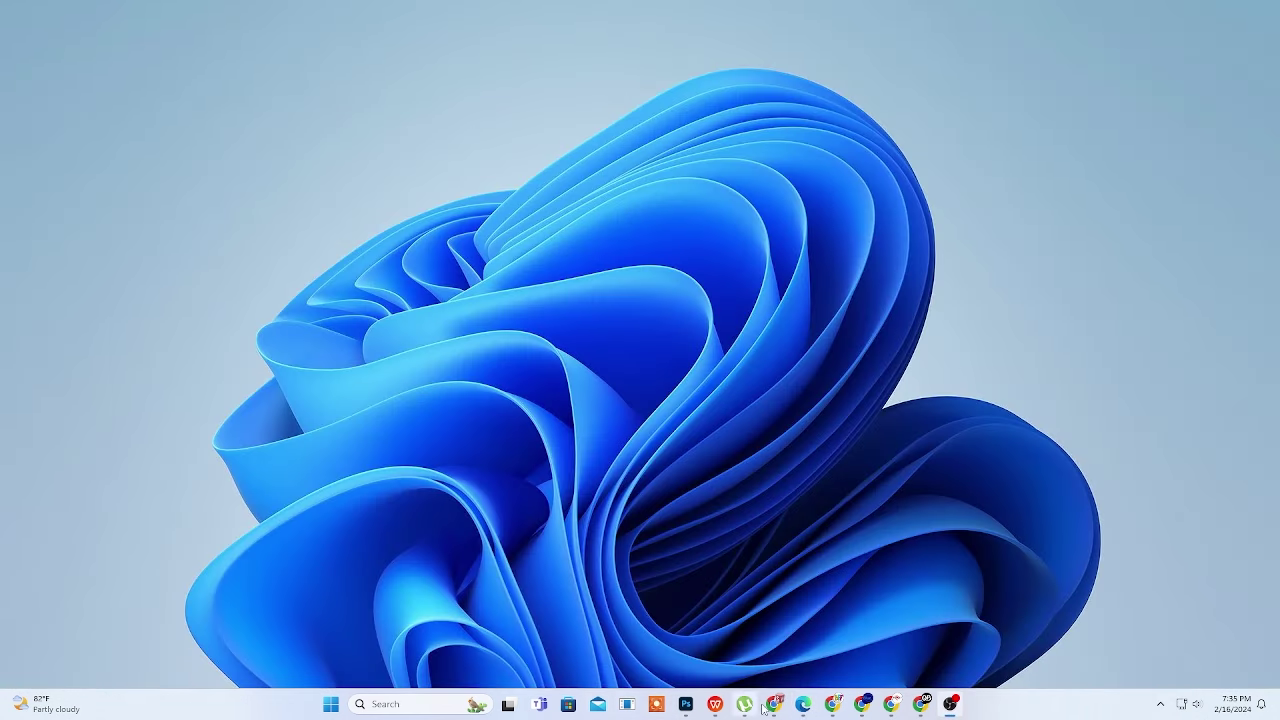
{"action": "mouse_move", "coordinate": [802, 704]}
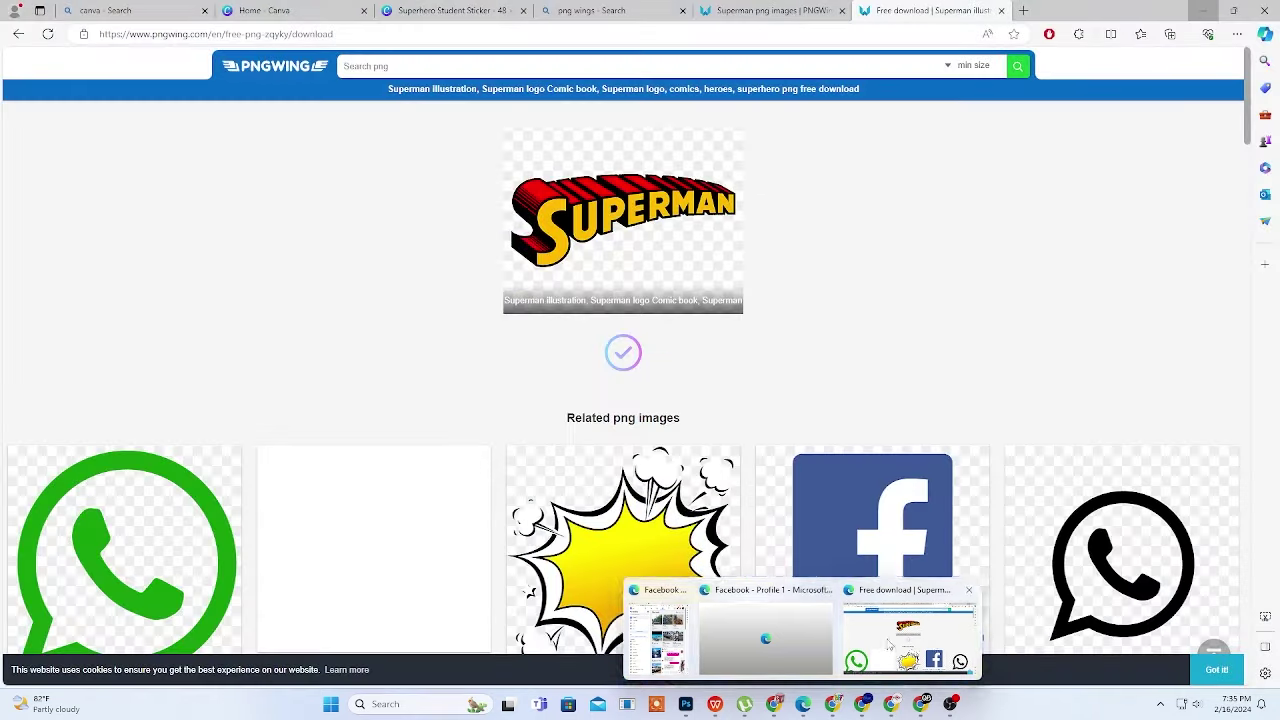
{"action": "left_click", "coordinate": [776, 646]}
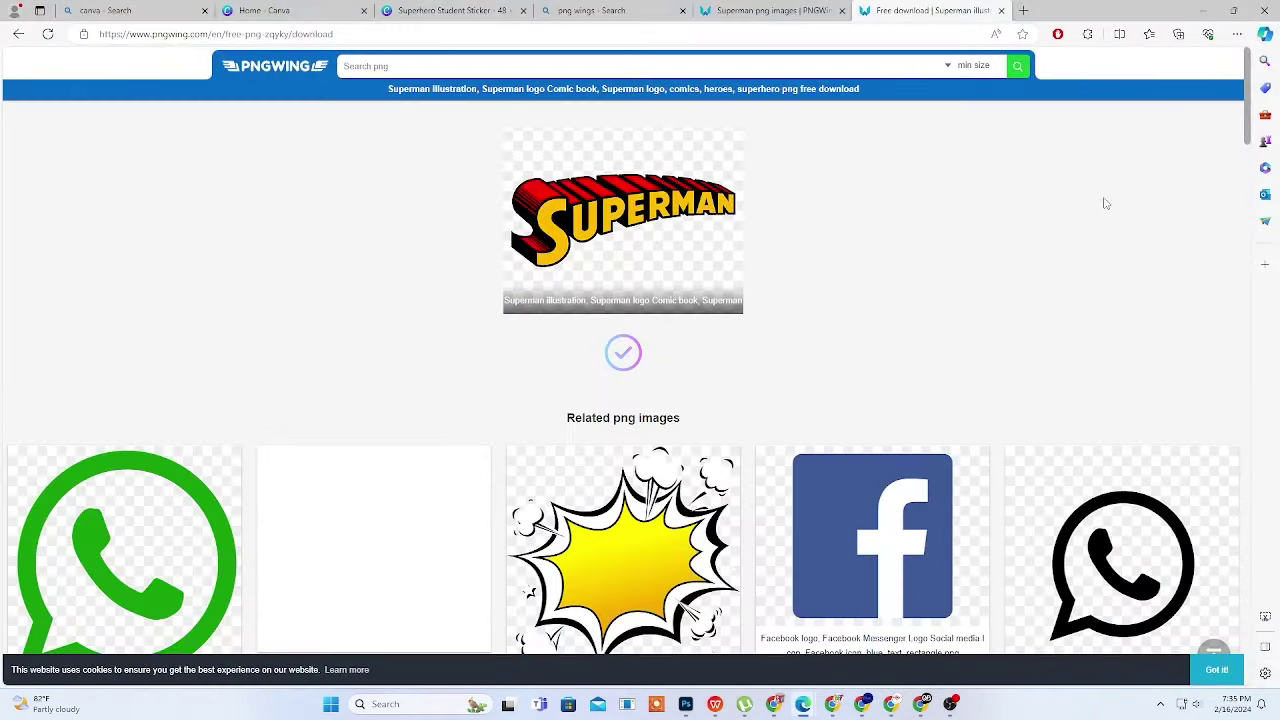
Upload the downloaded Superman logo, pngwing.com (17), from Downloads to Canva
{"action": "left_click", "coordinate": [450, 10]}
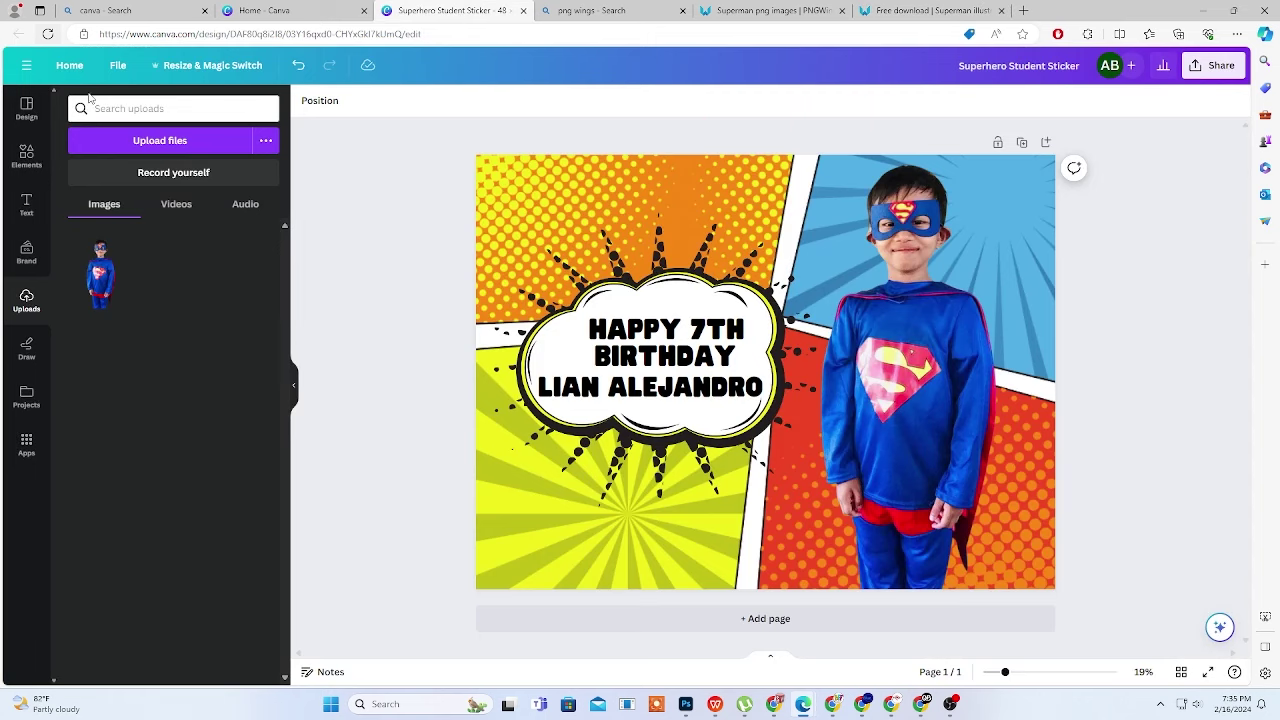
{"action": "left_click", "coordinate": [182, 143]}
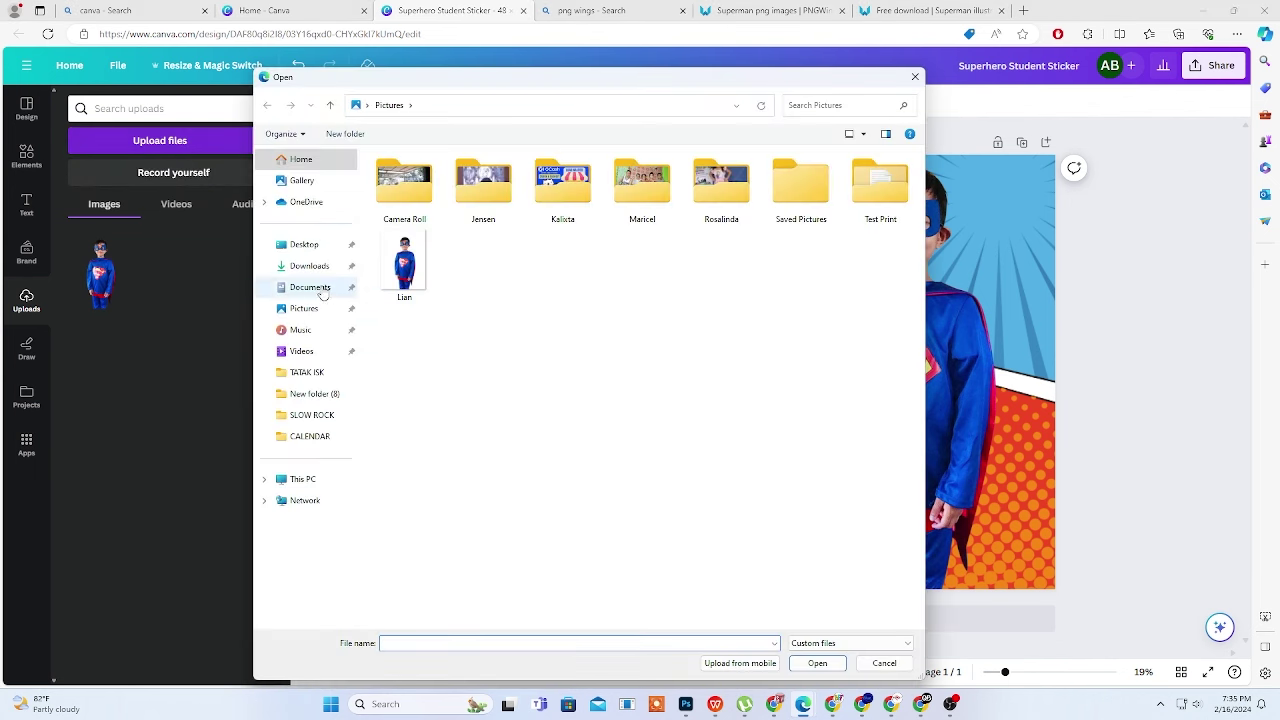
{"action": "left_click", "coordinate": [309, 266]}
{"action": "left_click", "coordinate": [464, 257]}
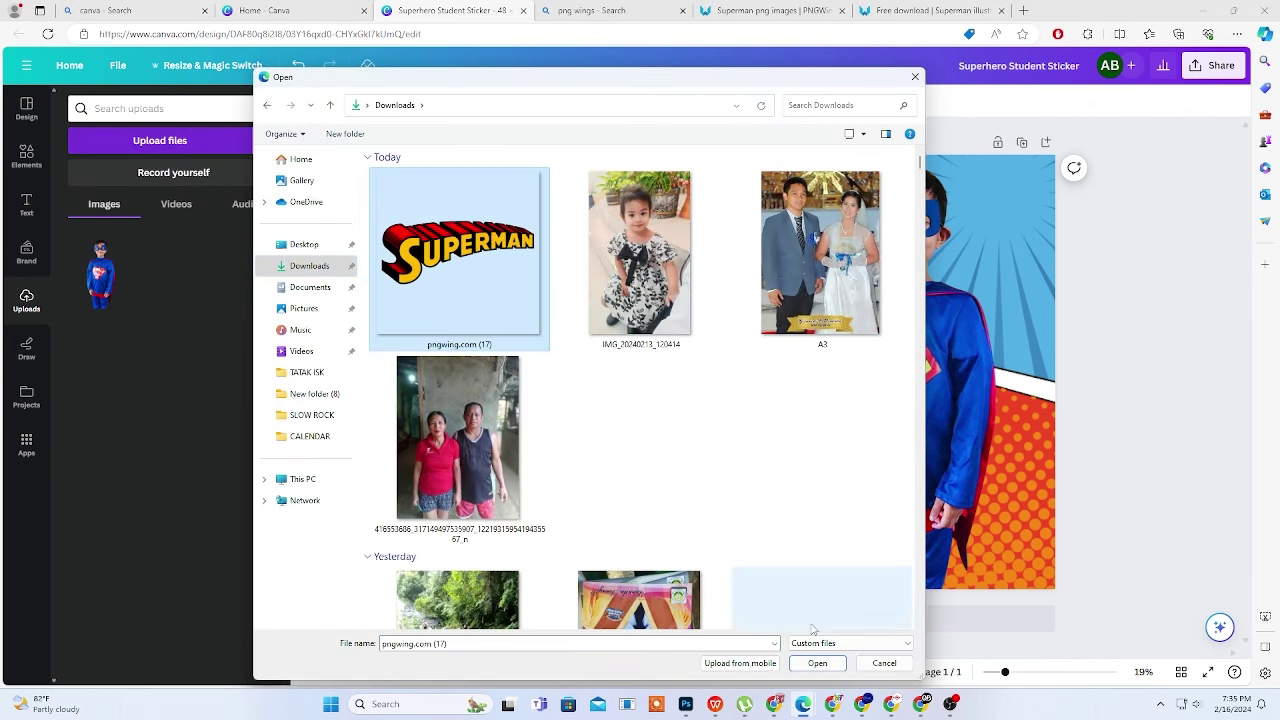
{"action": "left_click", "coordinate": [817, 663]}
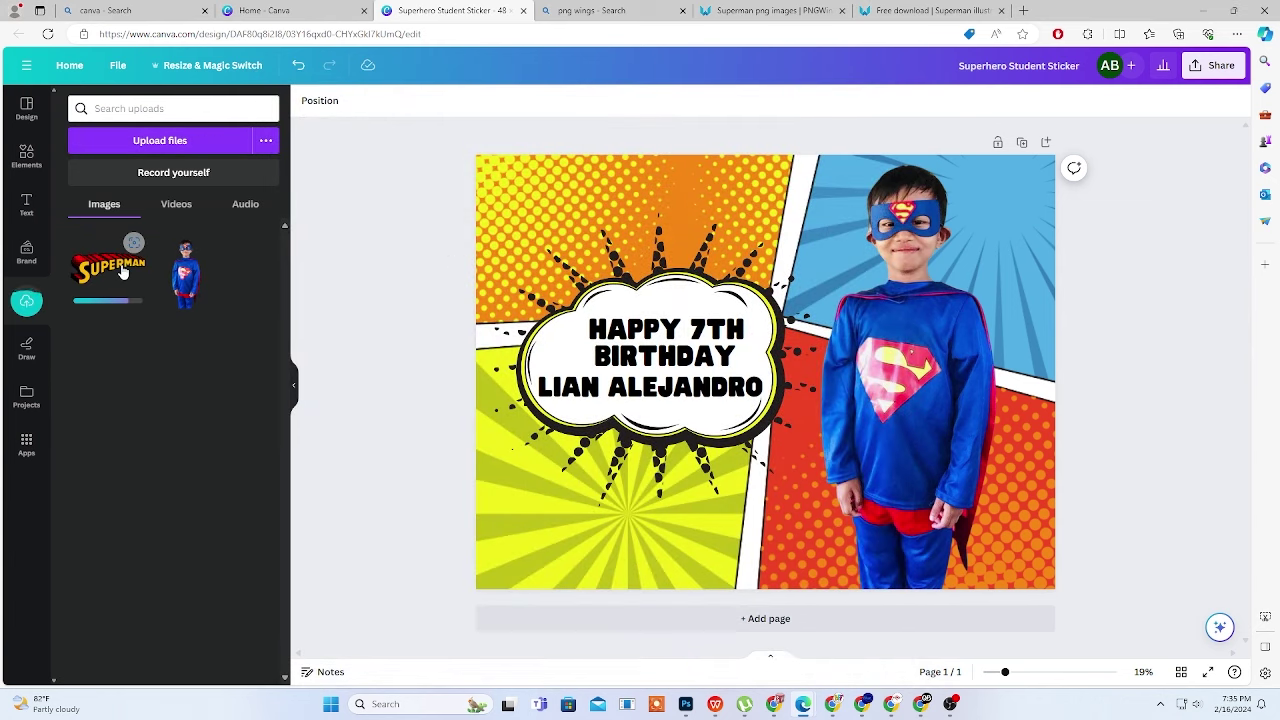
Add the Superman logo to the page, shrink it, and place it below the boy
{"action": "left_click", "coordinate": [128, 278]}
{"action": "left_click_drag", "start_coordinate": [840, 372], "coordinate": [976, 526]}
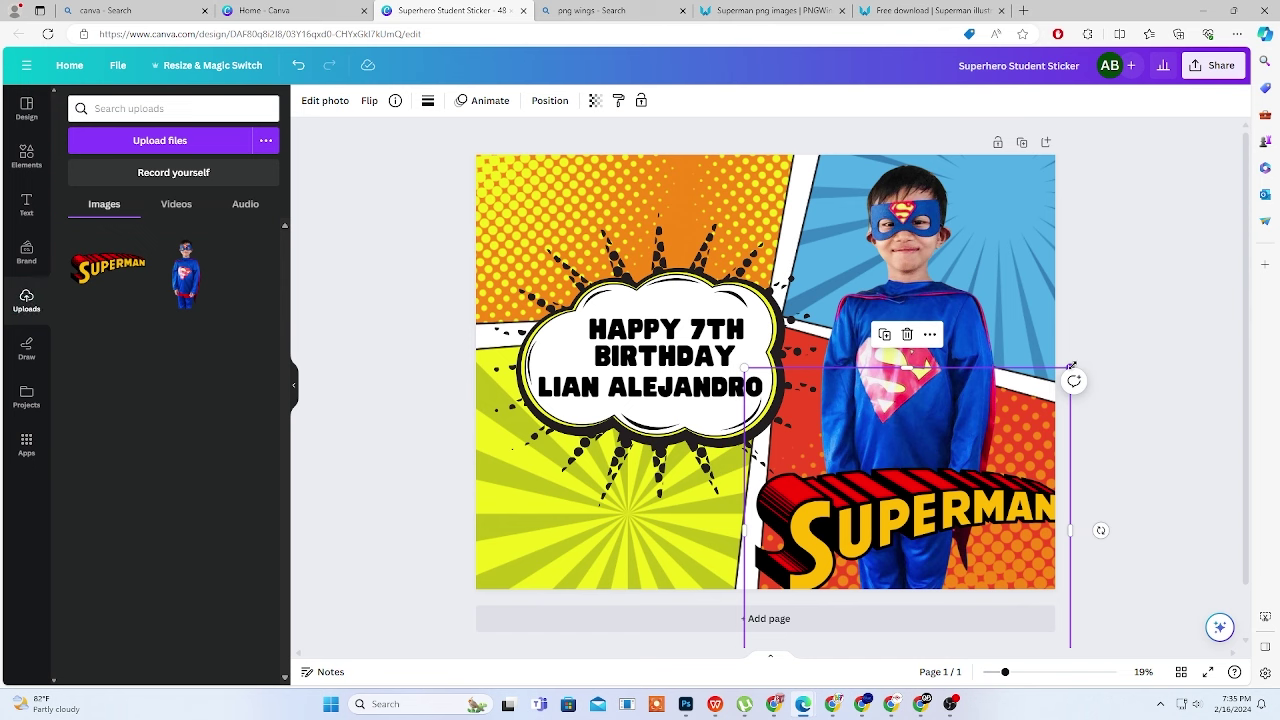
{"action": "left_click_drag", "start_coordinate": [1071, 366], "coordinate": [1036, 408]}
{"action": "left_click_drag", "start_coordinate": [958, 546], "coordinate": [979, 512]}
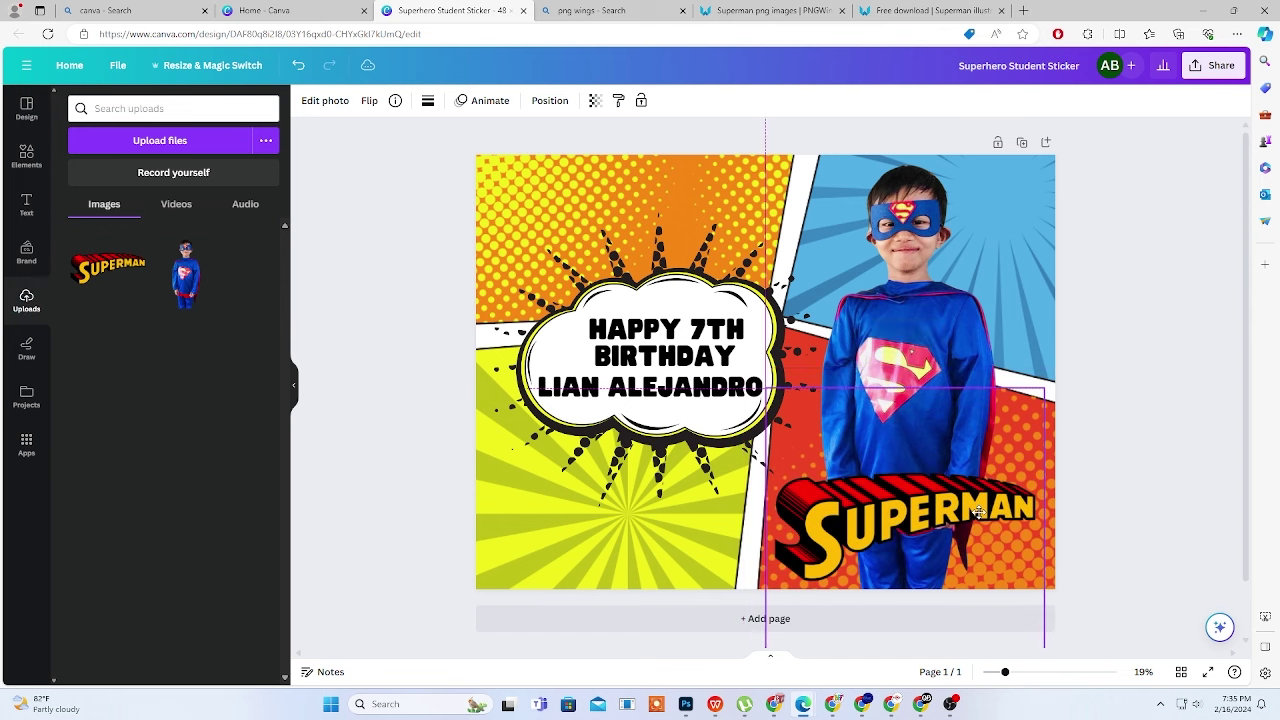
{"action": "left_click", "coordinate": [1135, 500]}
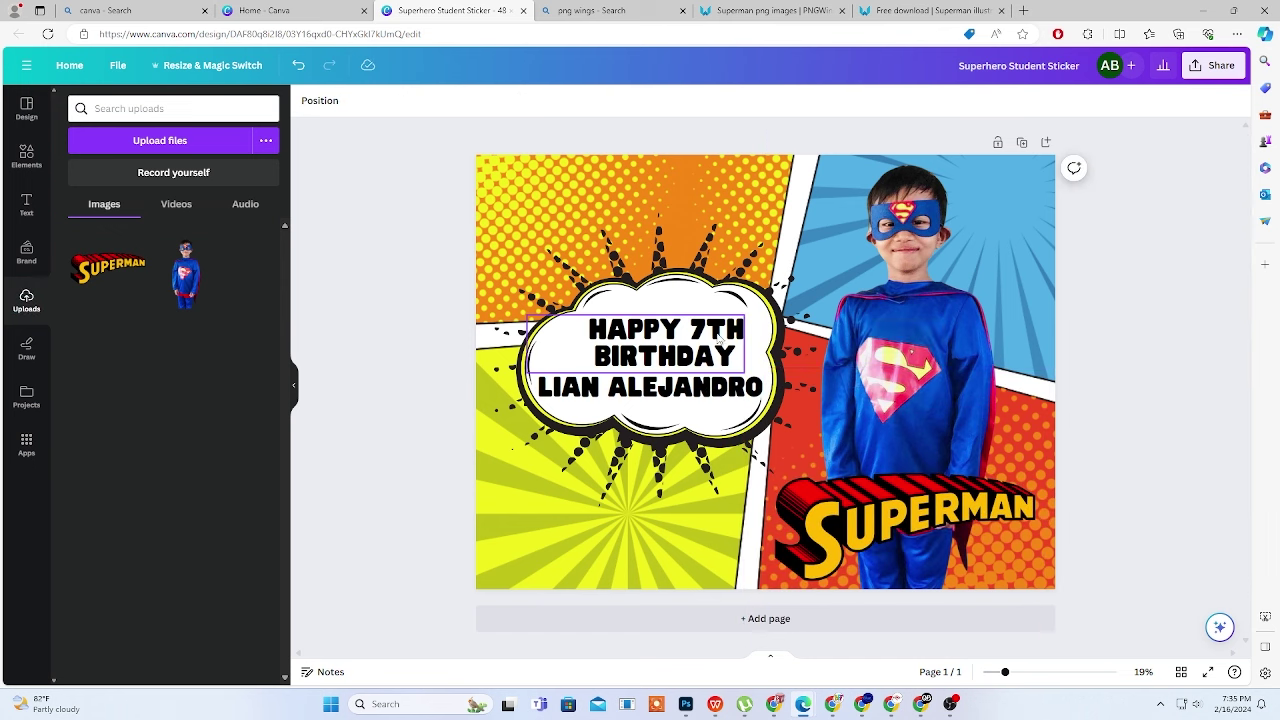
Browse the PNGWing Superman results and open the flying DC Superman image page
{"action": "left_click", "coordinate": [808, 12]}
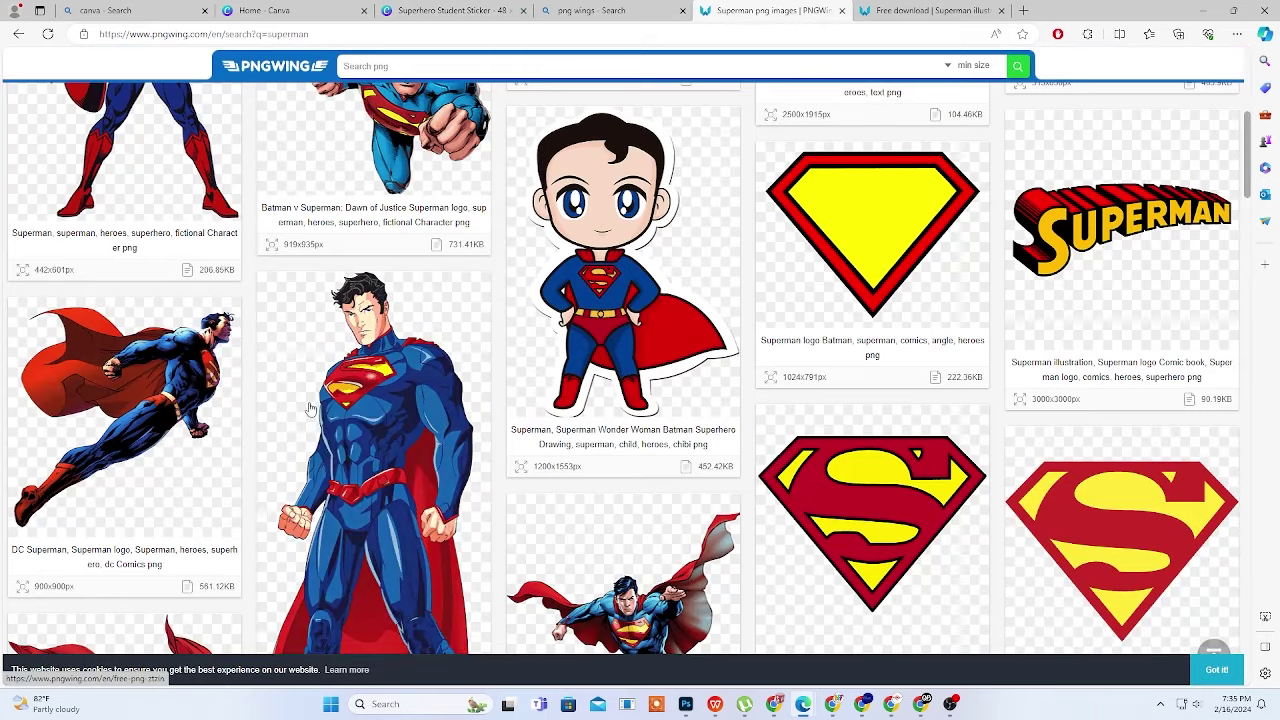
{"action": "scroll", "coordinate": [316, 400], "scroll_direction": "down", "scroll_amount": 3}
{"action": "scroll", "coordinate": [316, 390], "scroll_direction": "down", "scroll_amount": 2}
{"action": "scroll", "coordinate": [320, 385], "scroll_direction": "down", "scroll_amount": 3}
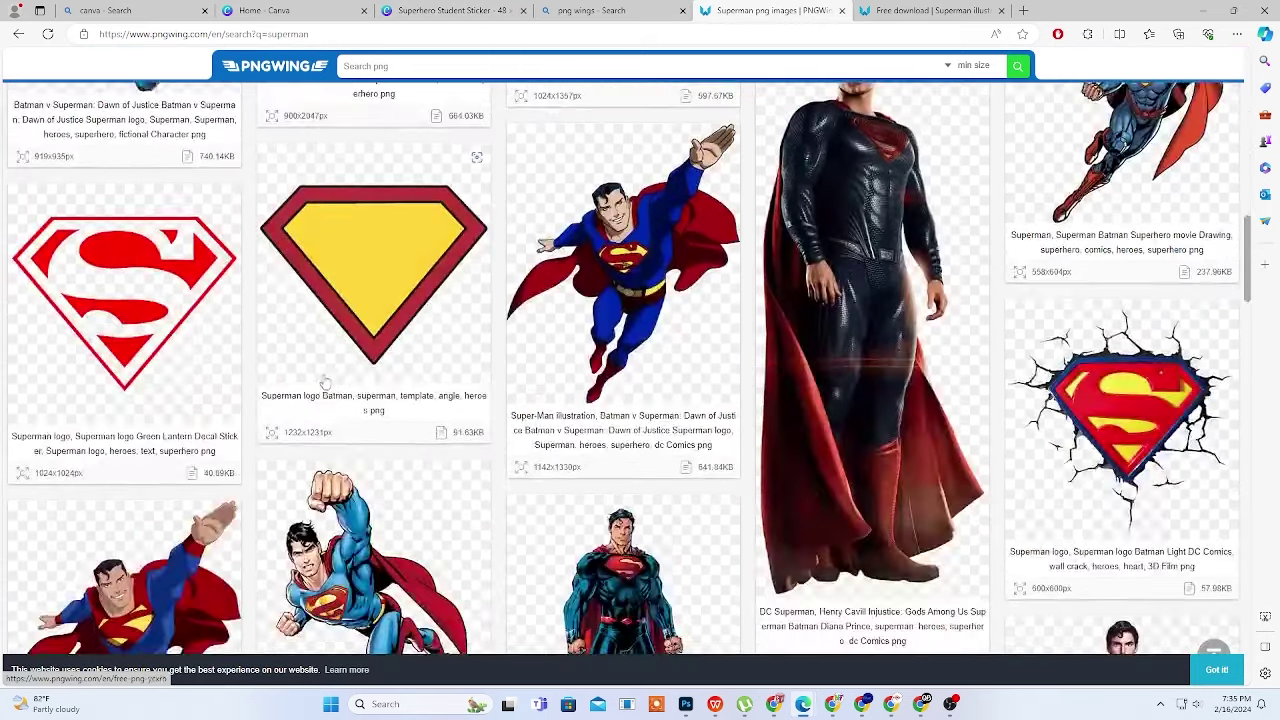
{"action": "scroll", "coordinate": [325, 380], "scroll_direction": "down", "scroll_amount": 2}
{"action": "scroll", "coordinate": [330, 375], "scroll_direction": "down", "scroll_amount": 2}
{"action": "scroll", "coordinate": [333, 374], "scroll_direction": "down", "scroll_amount": 2}
{"action": "scroll", "coordinate": [336, 373], "scroll_direction": "down", "scroll_amount": 3}
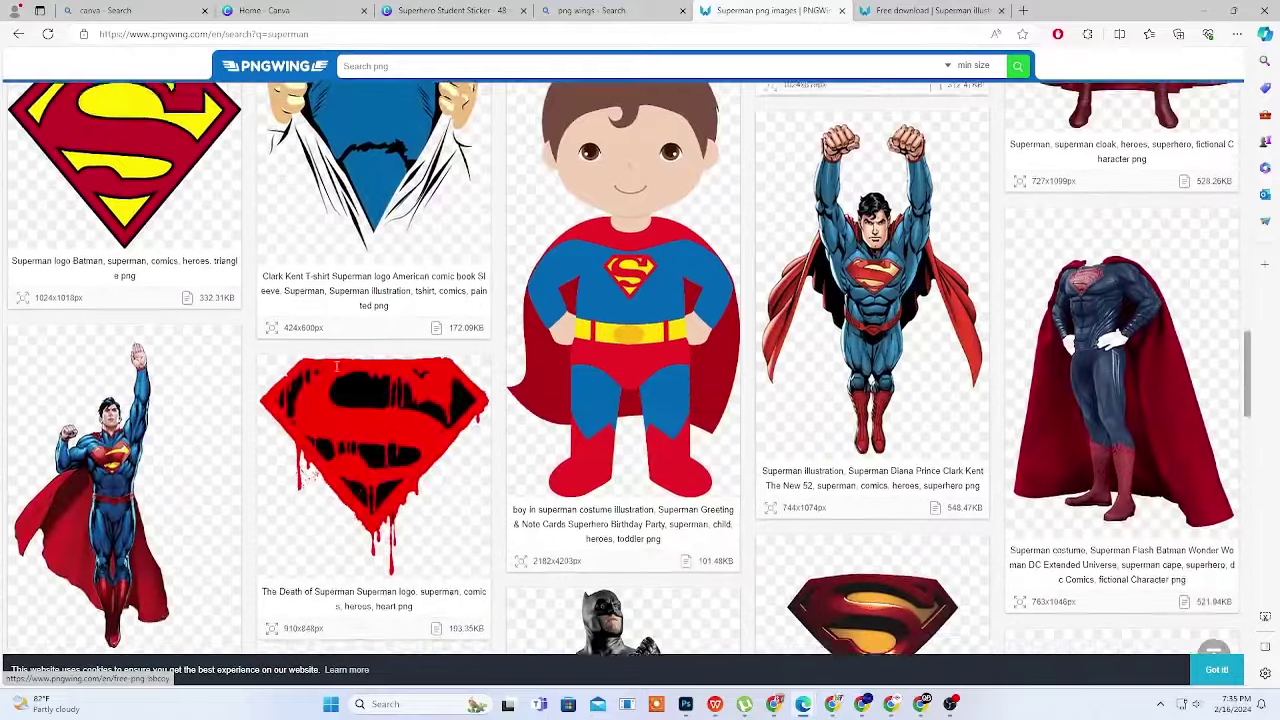
{"action": "scroll", "coordinate": [339, 372], "scroll_direction": "down", "scroll_amount": 3}
{"action": "scroll", "coordinate": [339, 372], "scroll_direction": "up", "scroll_amount": 1}
{"action": "scroll", "coordinate": [339, 372], "scroll_direction": "up", "scroll_amount": 1}
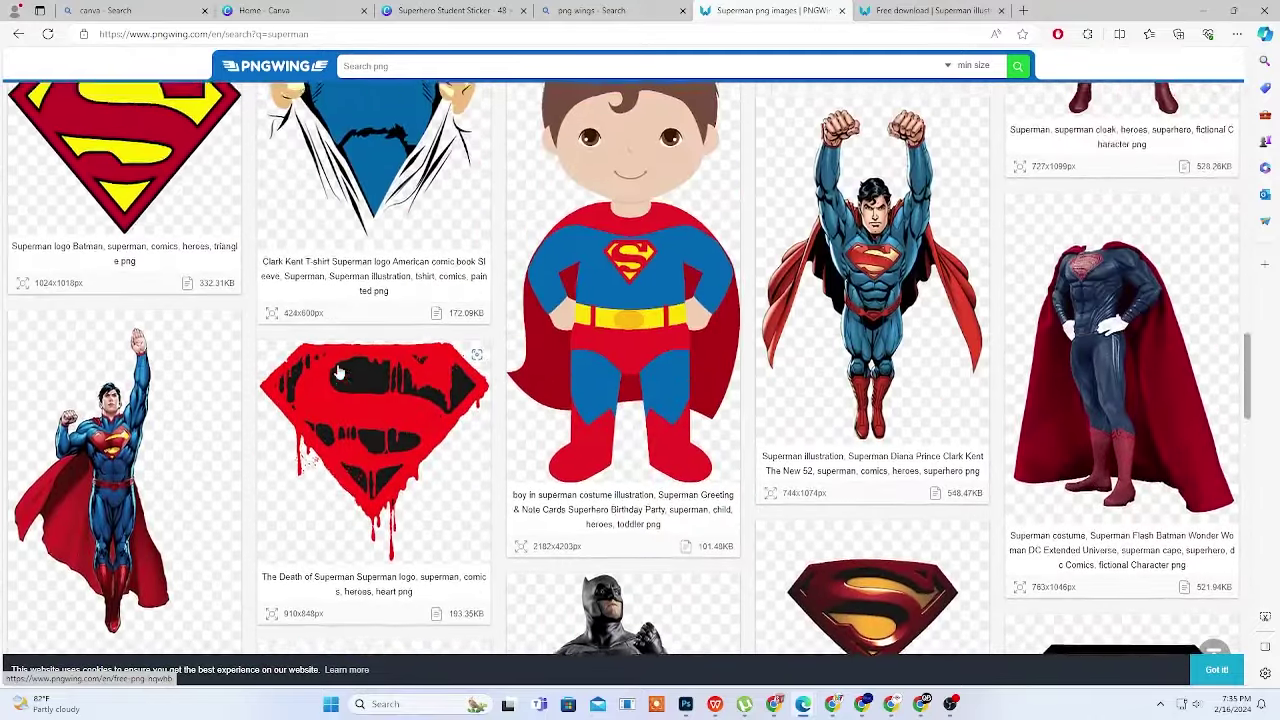
{"action": "scroll", "coordinate": [339, 372], "scroll_direction": "up", "scroll_amount": 2}
{"action": "scroll", "coordinate": [340, 372], "scroll_direction": "up", "scroll_amount": 3}
{"action": "scroll", "coordinate": [339, 372], "scroll_direction": "up", "scroll_amount": 2}
{"action": "scroll", "coordinate": [339, 372], "scroll_direction": "up", "scroll_amount": 2}
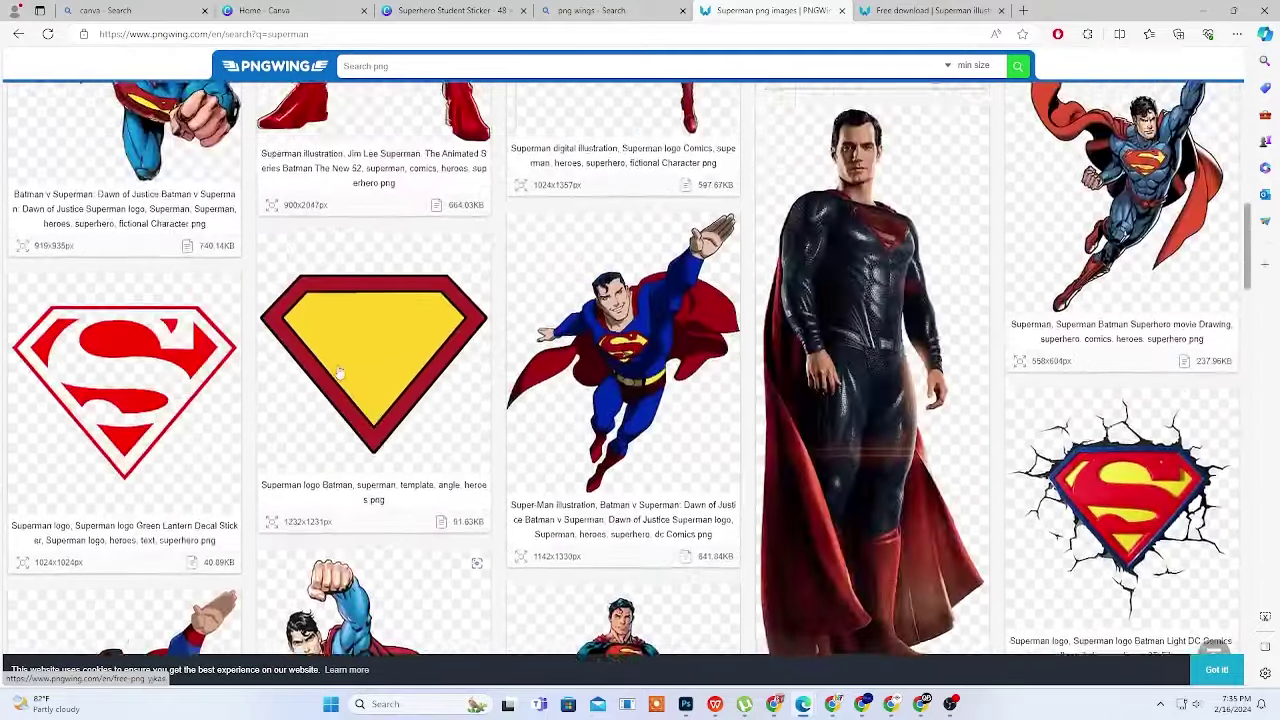
{"action": "scroll", "coordinate": [339, 372], "scroll_direction": "up", "scroll_amount": 2}
{"action": "scroll", "coordinate": [339, 372], "scroll_direction": "up", "scroll_amount": 2}
{"action": "scroll", "coordinate": [338, 372], "scroll_direction": "up", "scroll_amount": 1}
{"action": "left_click", "coordinate": [150, 320]}
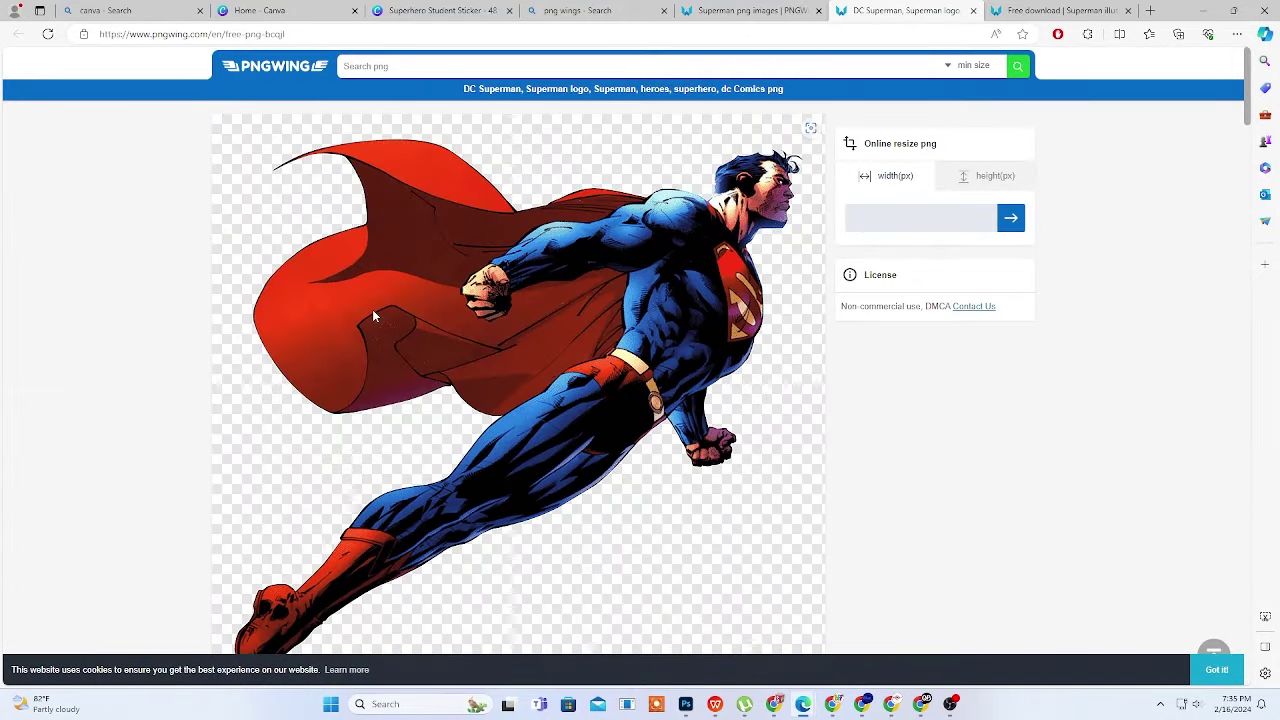
Download the flying Superman PNG and return to the Canva sticker design
{"action": "scroll", "coordinate": [488, 328], "scroll_direction": "down", "scroll_amount": 1}
{"action": "scroll", "coordinate": [488, 328], "scroll_direction": "down", "scroll_amount": 2}
{"action": "scroll", "coordinate": [488, 340], "scroll_direction": "down", "scroll_amount": 2}
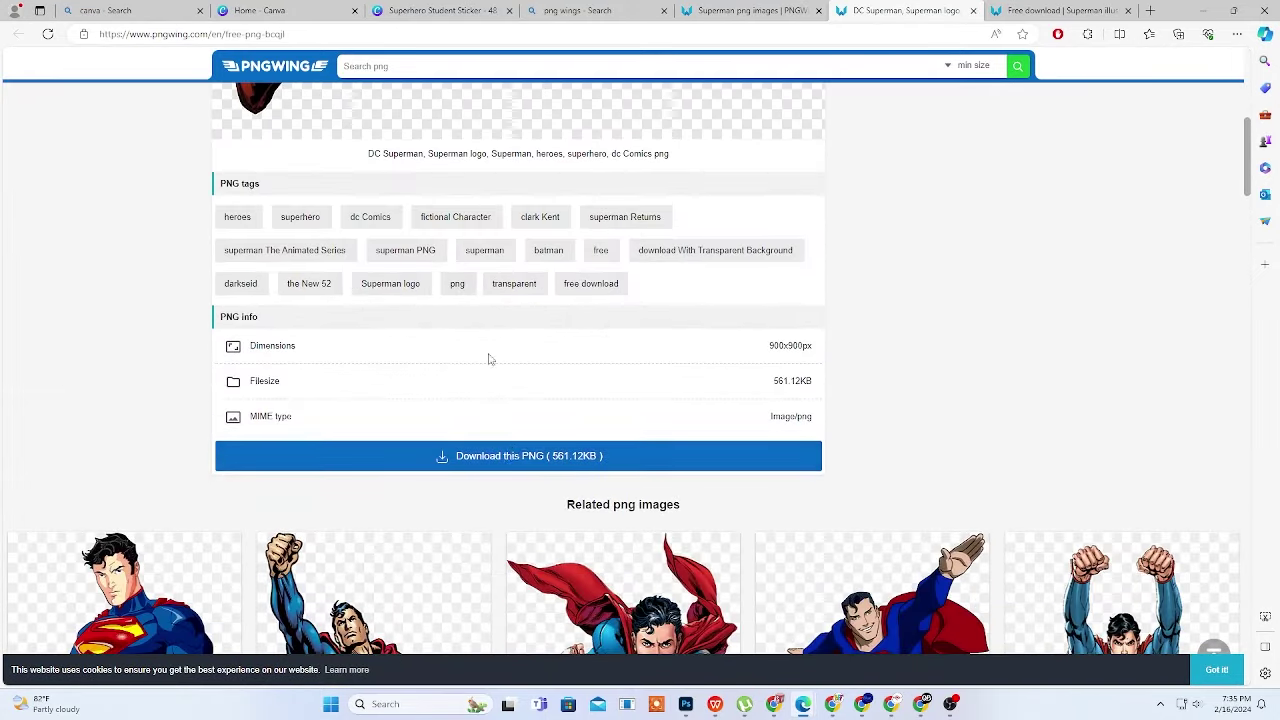
{"action": "left_click", "coordinate": [524, 457]}
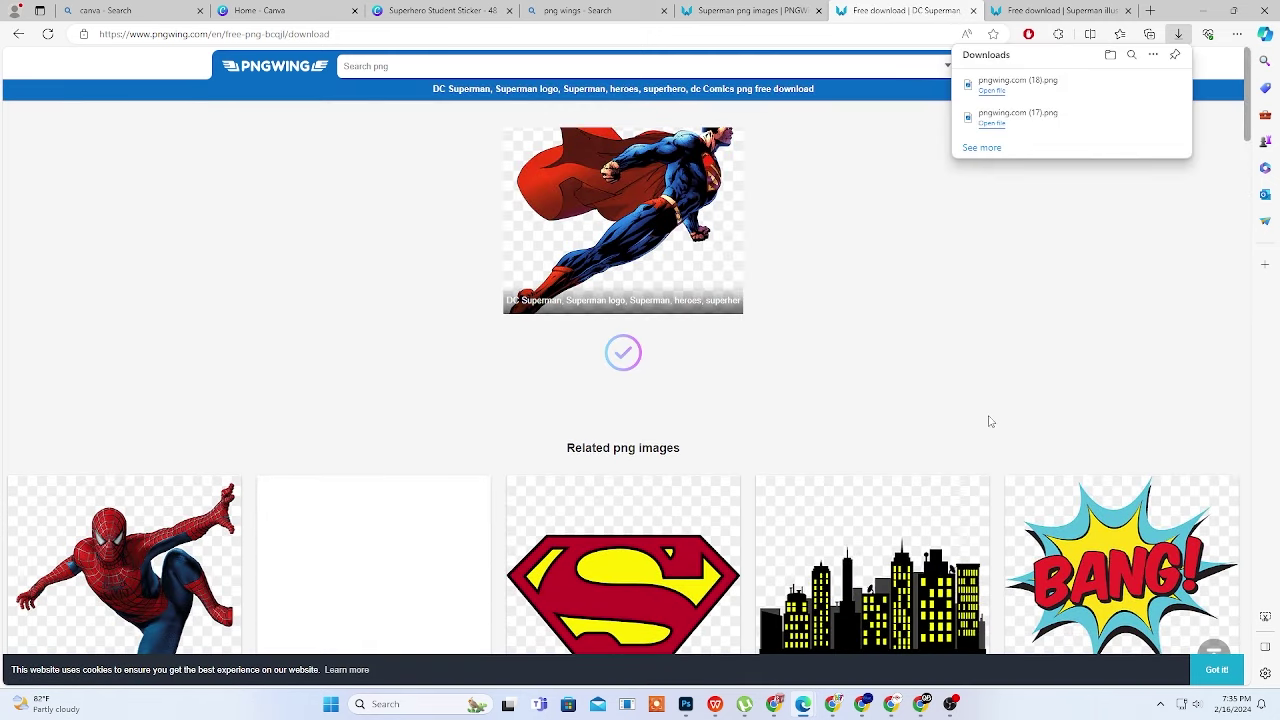
{"action": "left_click", "coordinate": [462, 12]}
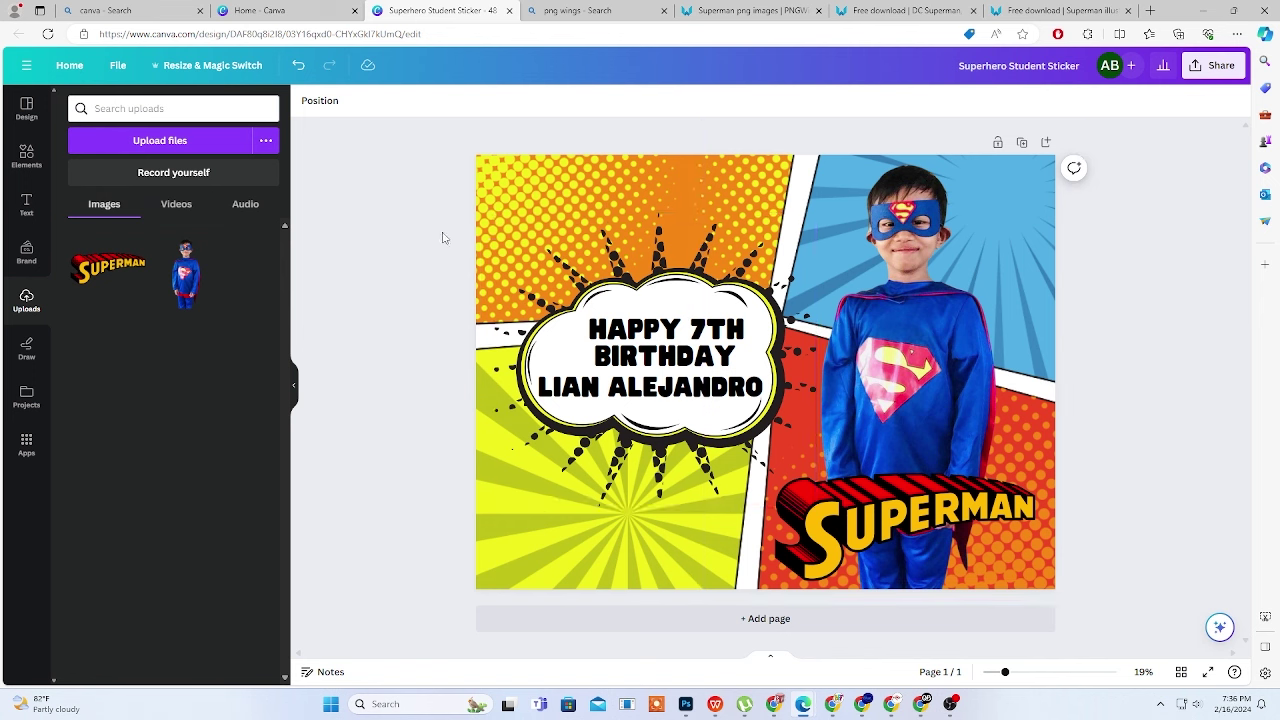
Select the speech bubble with its text, shrink it and move it up-right
{"action": "mouse_move", "coordinate": [443, 233]}
{"action": "left_mouse_down"}
{"action": "mouse_move", "coordinate": [646, 352]}
{"action": "mouse_move", "coordinate": [781, 465]}
{"action": "left_mouse_up"}
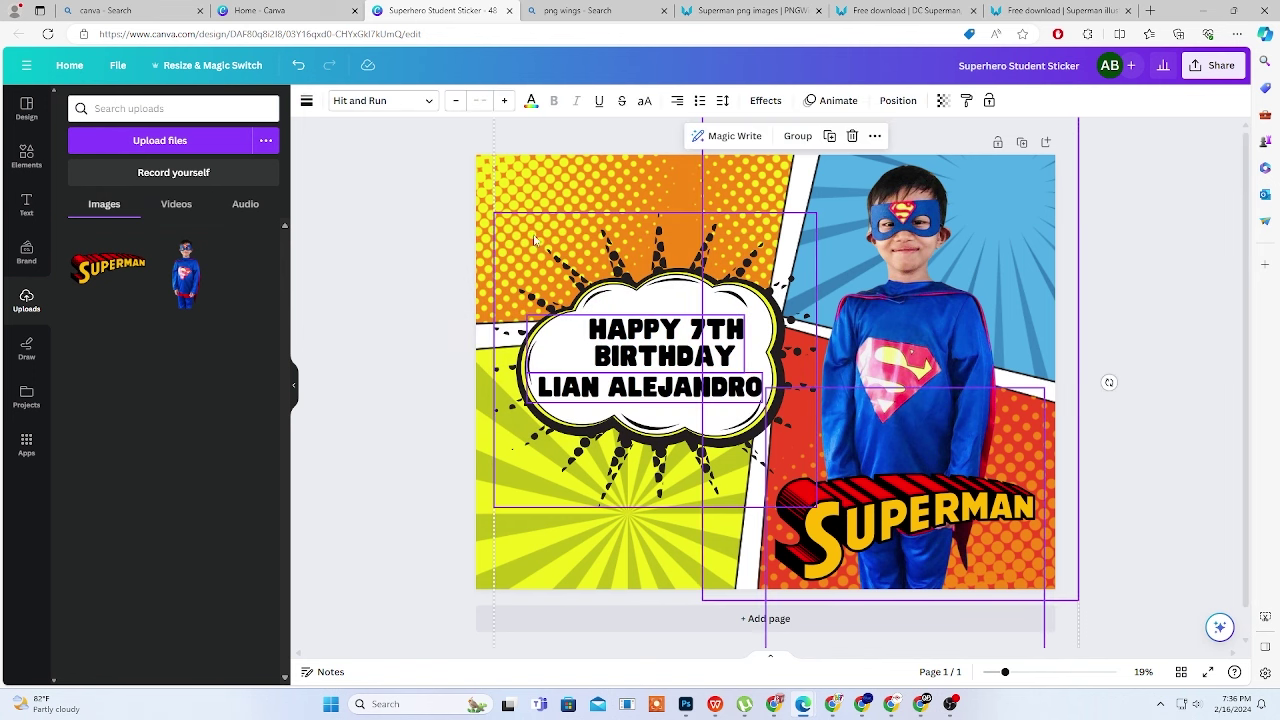
{"action": "left_click", "coordinate": [960, 385]}
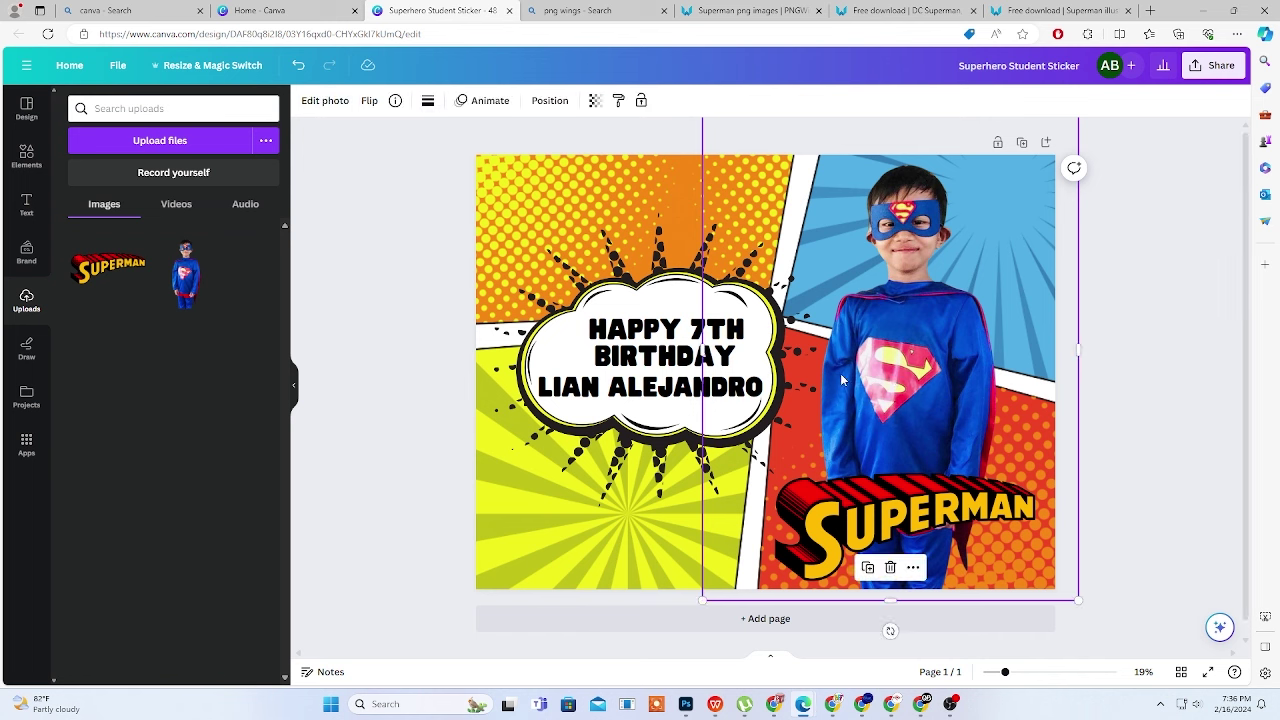
{"action": "left_click_drag", "start_coordinate": [416, 264], "coordinate": [605, 432]}
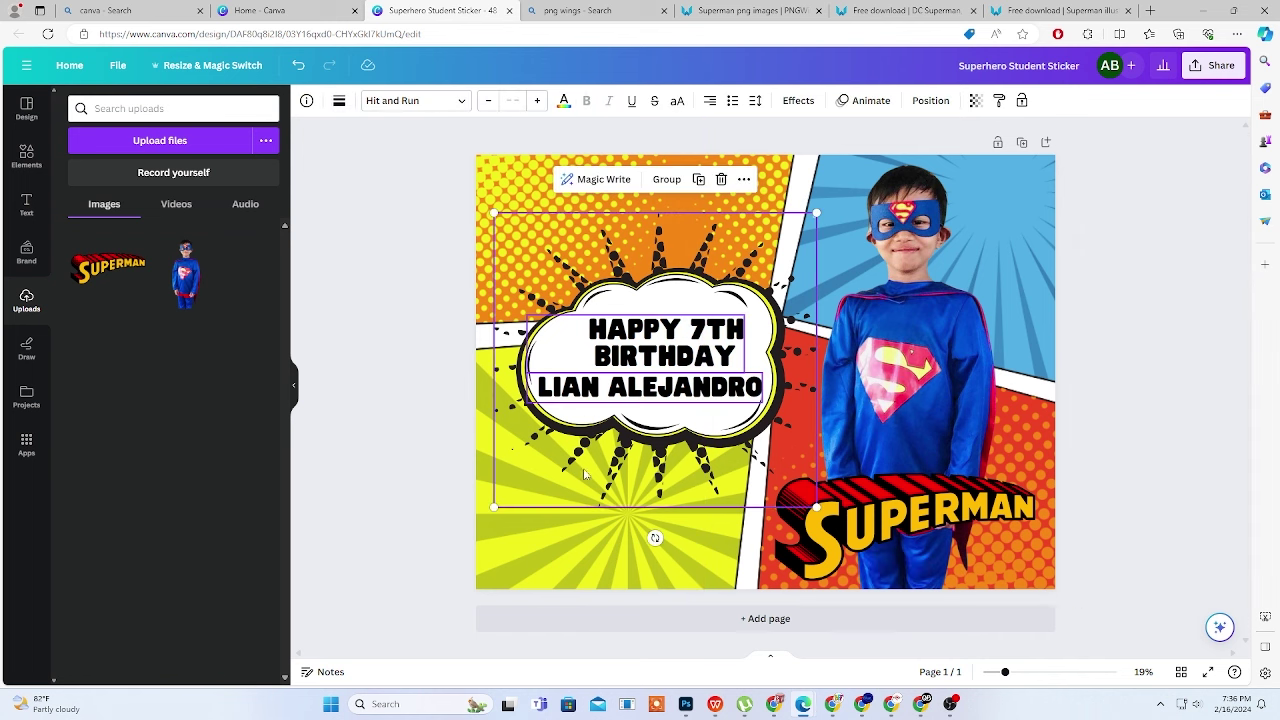
{"action": "mouse_move", "coordinate": [490, 514]}
{"action": "left_mouse_down"}
{"action": "mouse_move", "coordinate": [603, 458]}
{"action": "mouse_move", "coordinate": [627, 420]}
{"action": "left_mouse_up"}
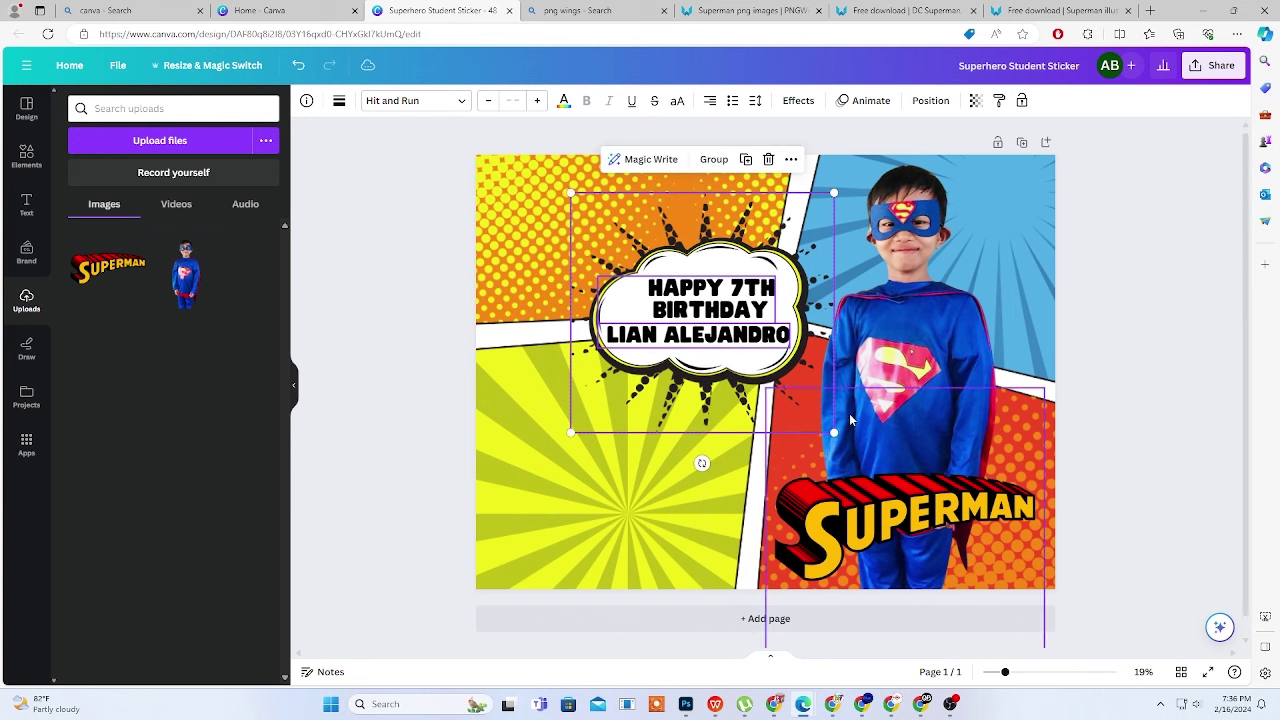
{"action": "left_click_drag", "start_coordinate": [836, 436], "coordinate": [852, 449]}
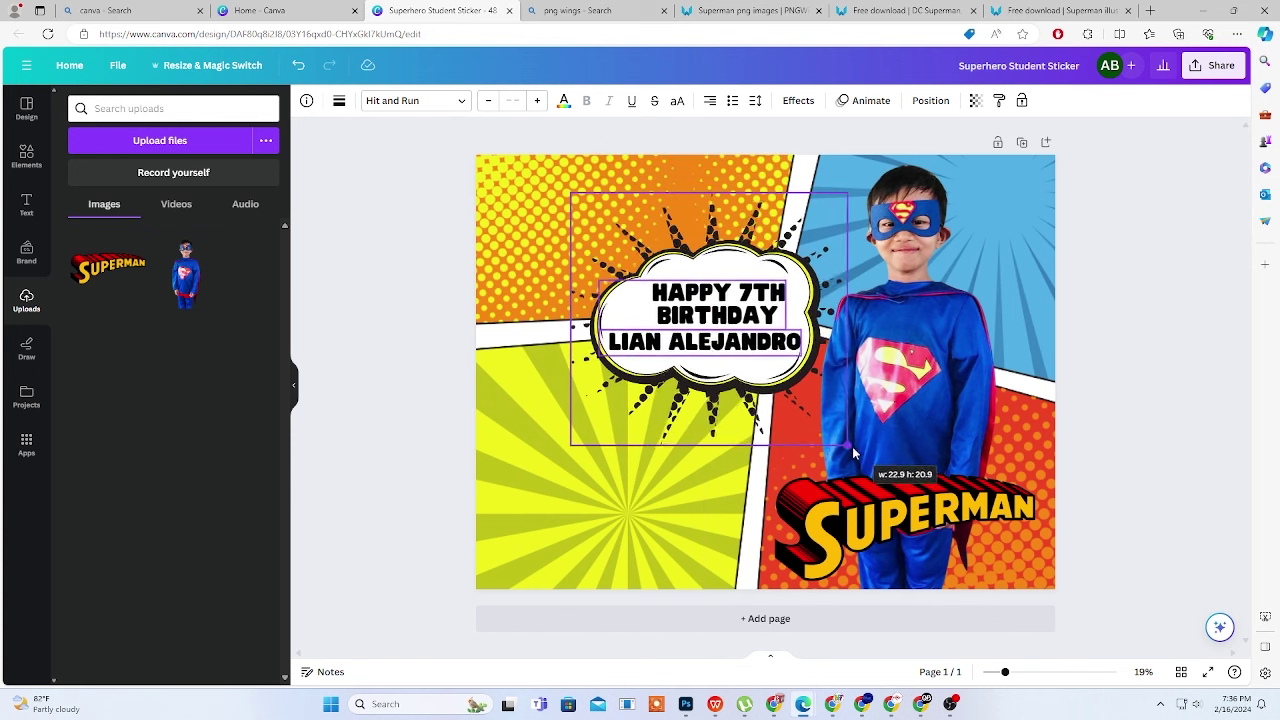
Shift the boy photo right, lower the speech bubble group, and raise the photo slightly
{"action": "left_click", "coordinate": [1007, 353]}
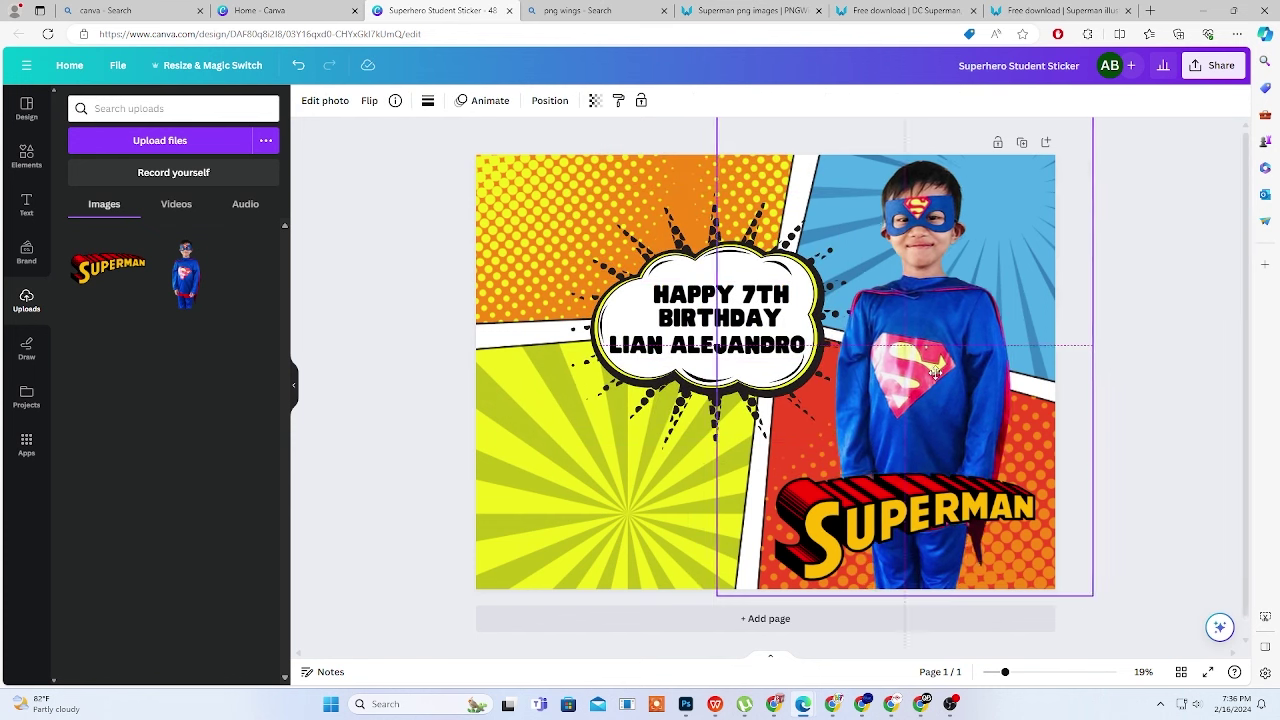
{"action": "left_click_drag", "start_coordinate": [923, 378], "coordinate": [946, 378]}
{"action": "left_click", "coordinate": [1182, 332]}
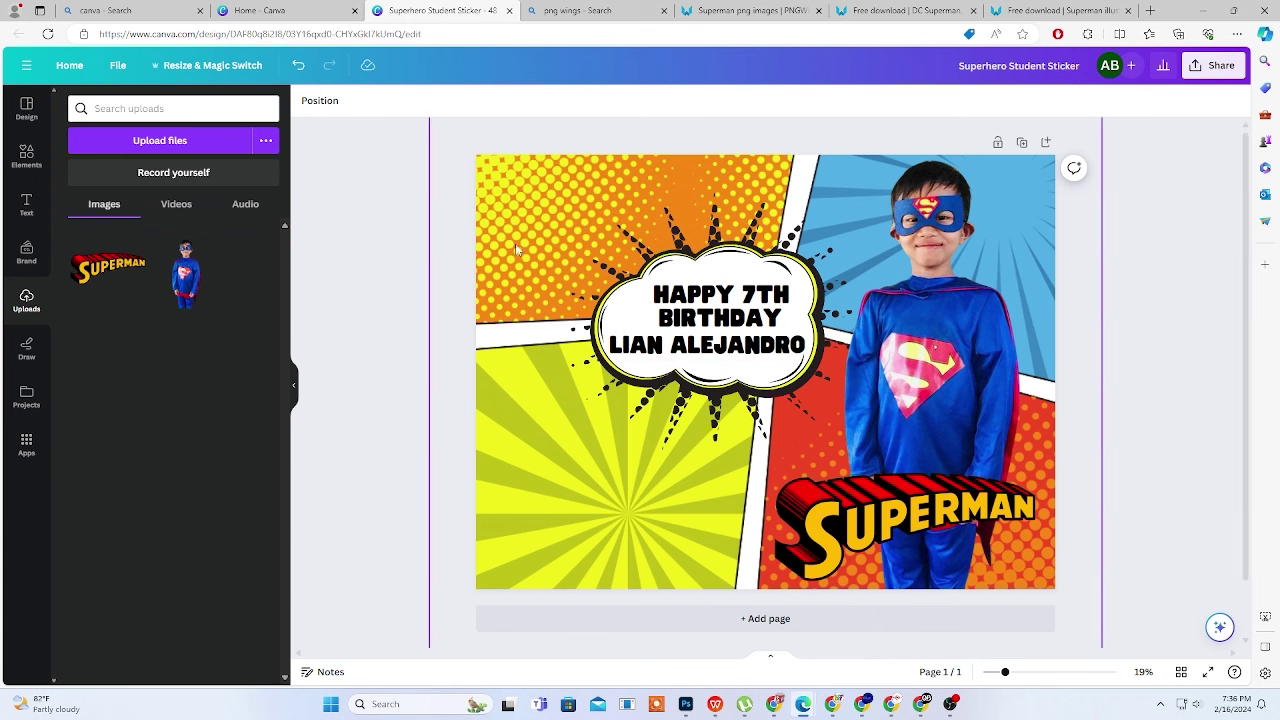
{"action": "left_click_drag", "start_coordinate": [533, 254], "coordinate": [757, 414]}
{"action": "left_click_drag", "start_coordinate": [770, 365], "coordinate": [770, 391]}
{"action": "left_click", "coordinate": [1177, 392]}
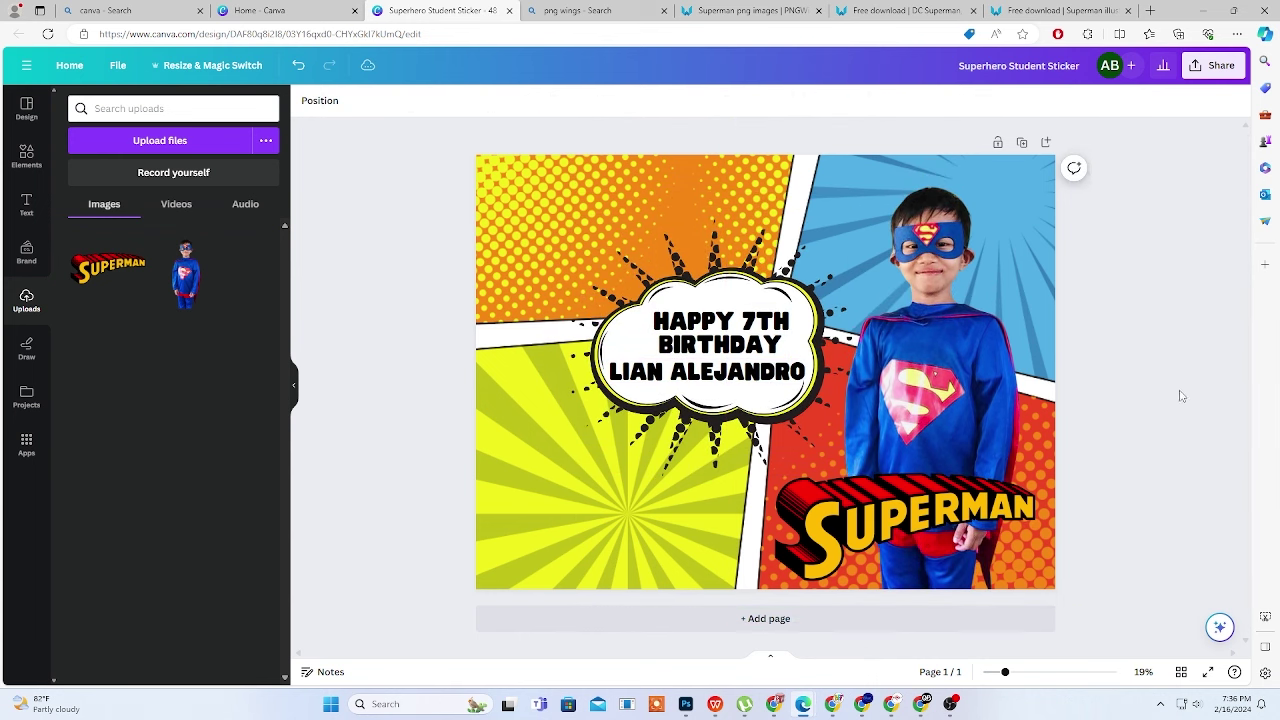
{"action": "left_click", "coordinate": [955, 405]}
{"action": "left_click_drag", "start_coordinate": [958, 352], "coordinate": [952, 327]}
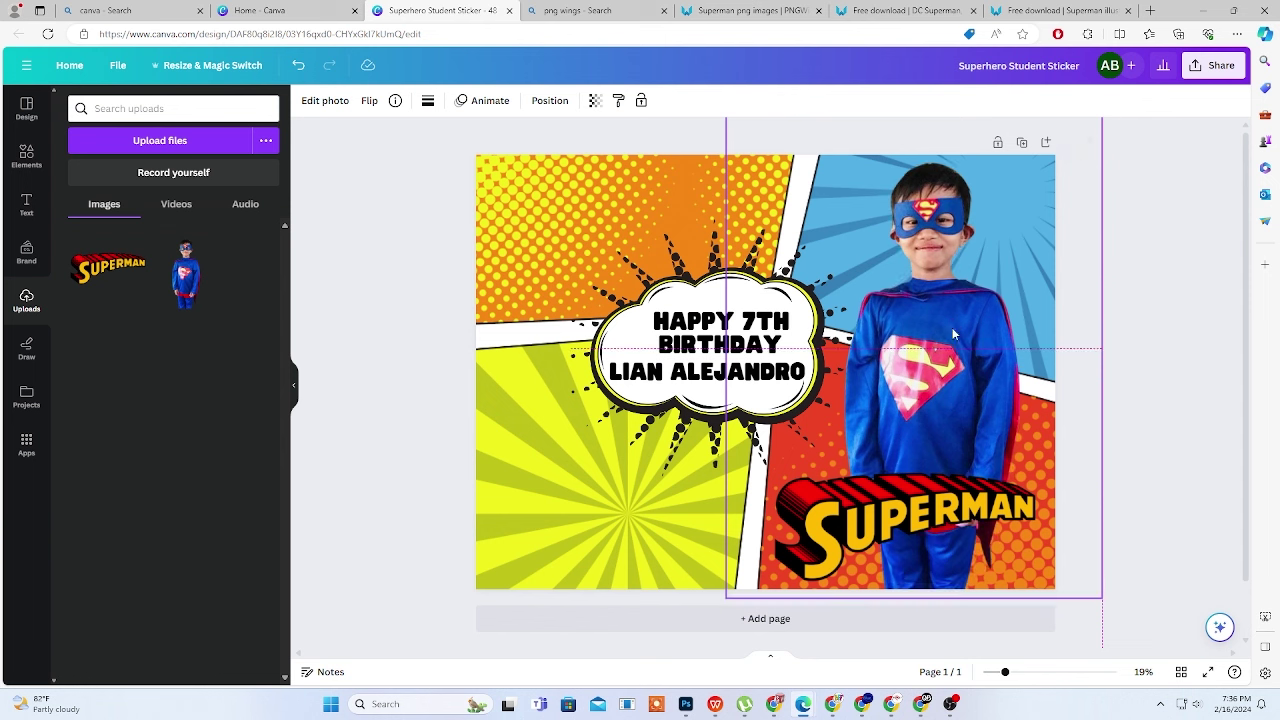
Shrink the SUPERMAN logo and nudge it into the lower-right panel
{"action": "left_click", "coordinate": [887, 487]}
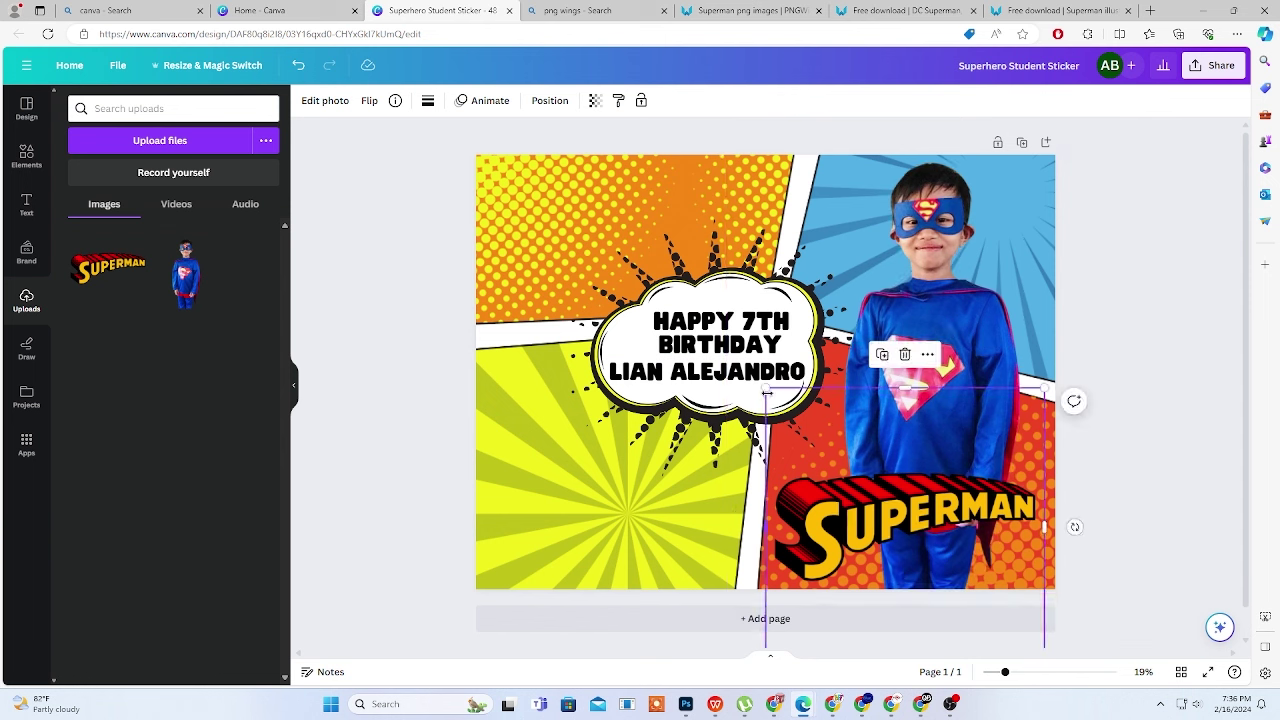
{"action": "left_click_drag", "start_coordinate": [766, 388], "coordinate": [797, 420]}
{"action": "mouse_move", "coordinate": [889, 540]}
{"action": "left_mouse_down"}
{"action": "mouse_move", "coordinate": [892, 507]}
{"action": "mouse_move", "coordinate": [688, 494]}
{"action": "mouse_move", "coordinate": [888, 518]}
{"action": "left_mouse_up"}
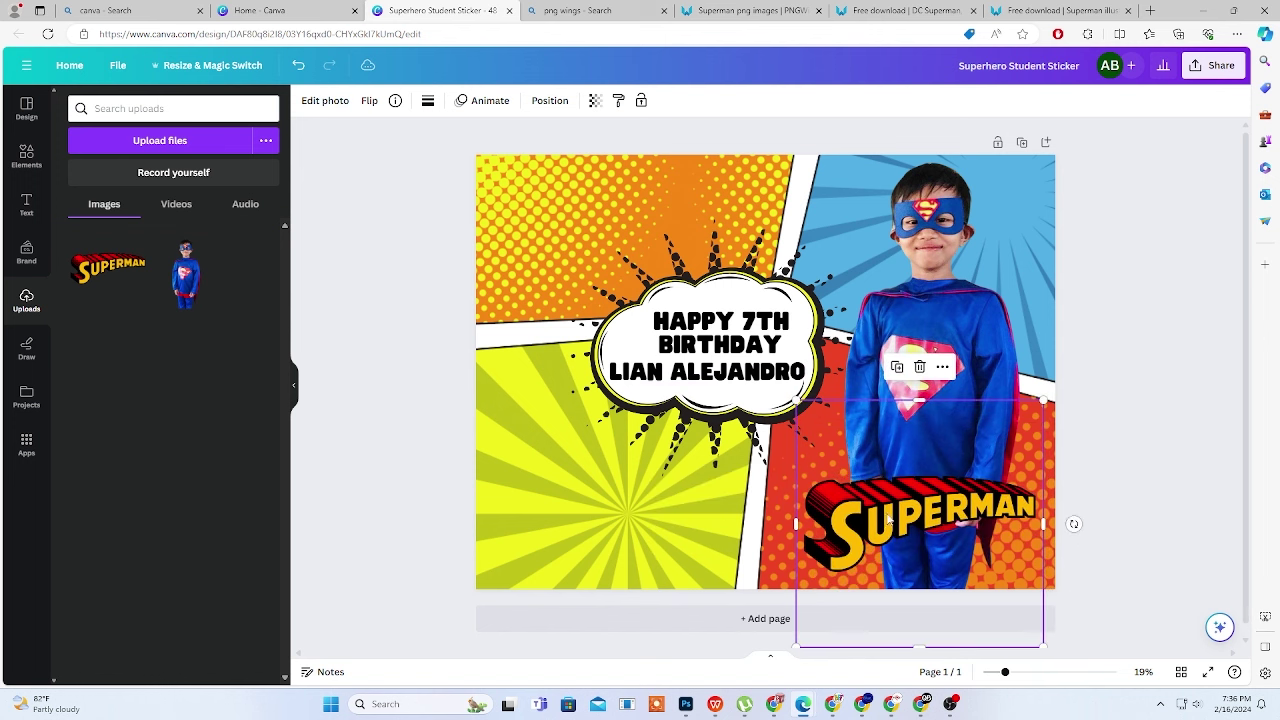
{"action": "left_click", "coordinate": [1077, 414]}
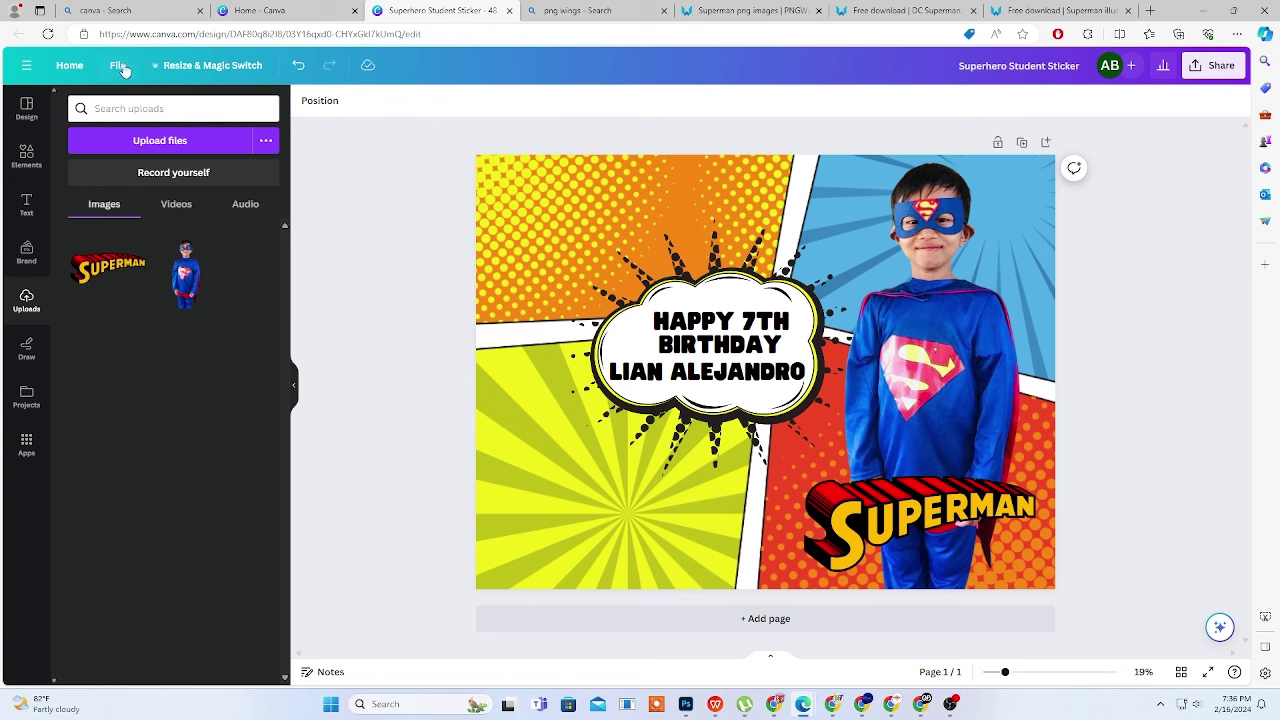
Upload pngwing.com (18), the flying Superman image, and add it to the sticker
{"action": "left_click", "coordinate": [170, 141]}
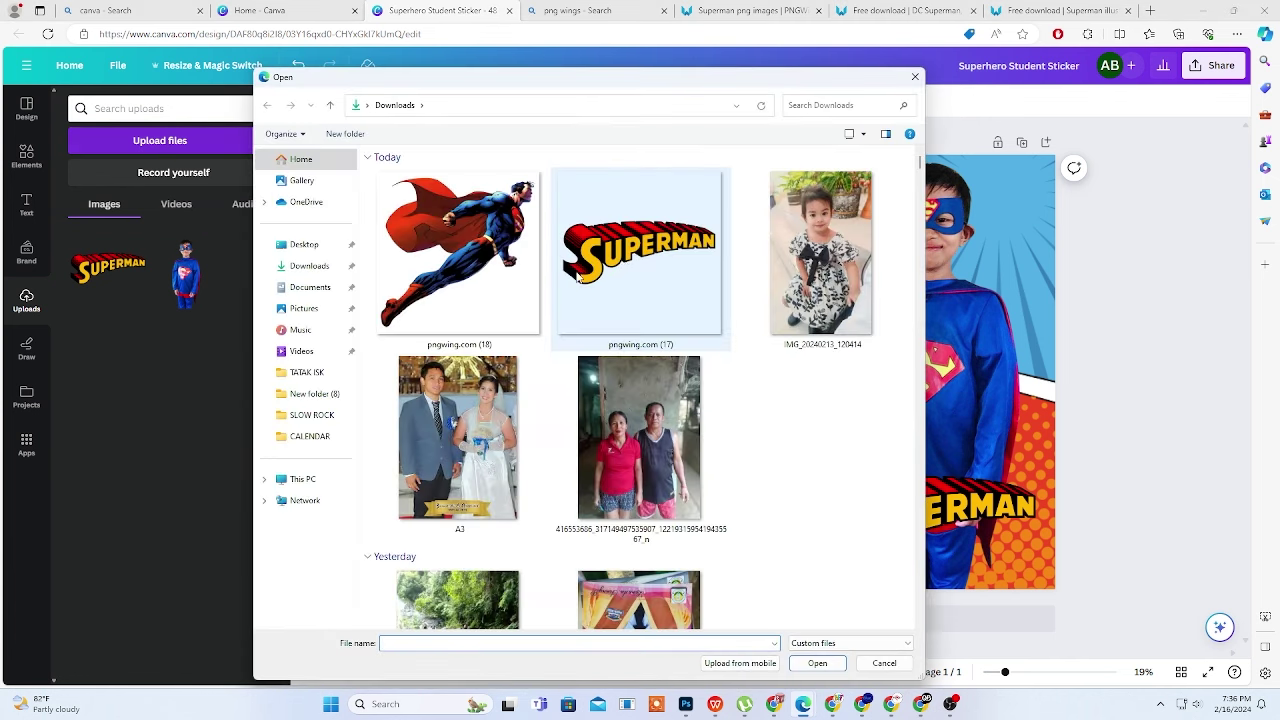
{"action": "left_click", "coordinate": [500, 242]}
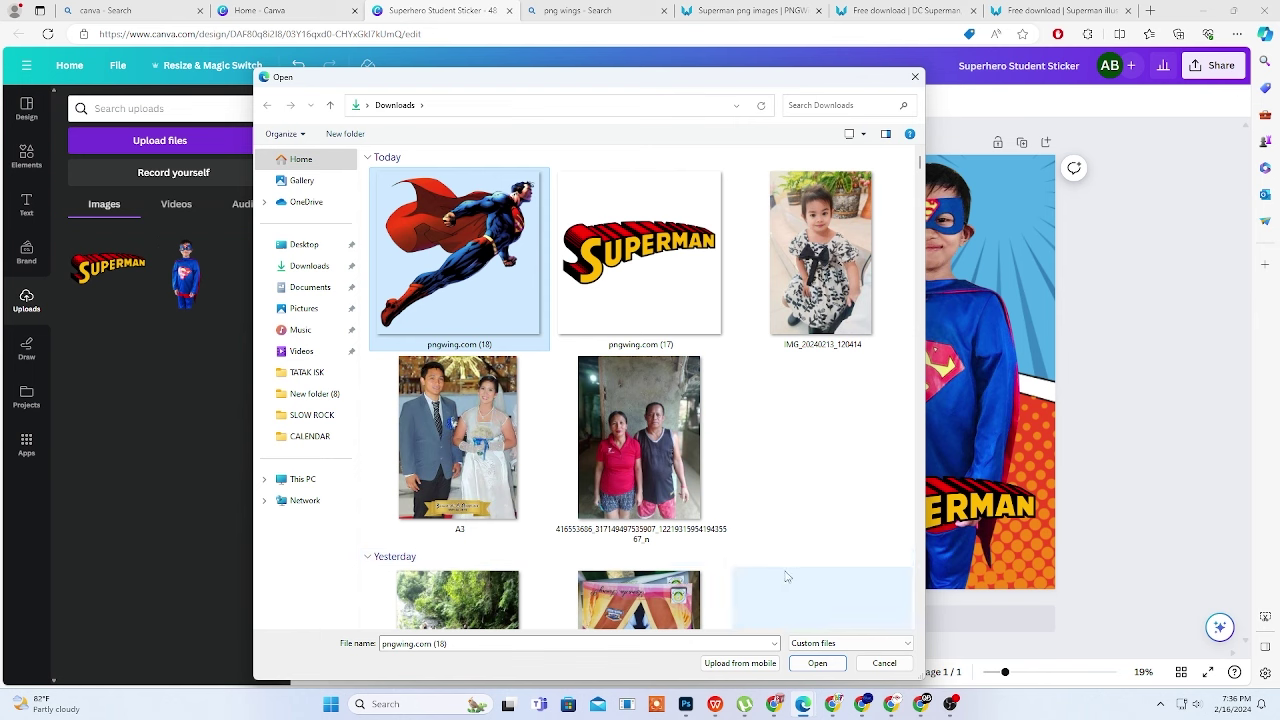
{"action": "left_click", "coordinate": [815, 664]}
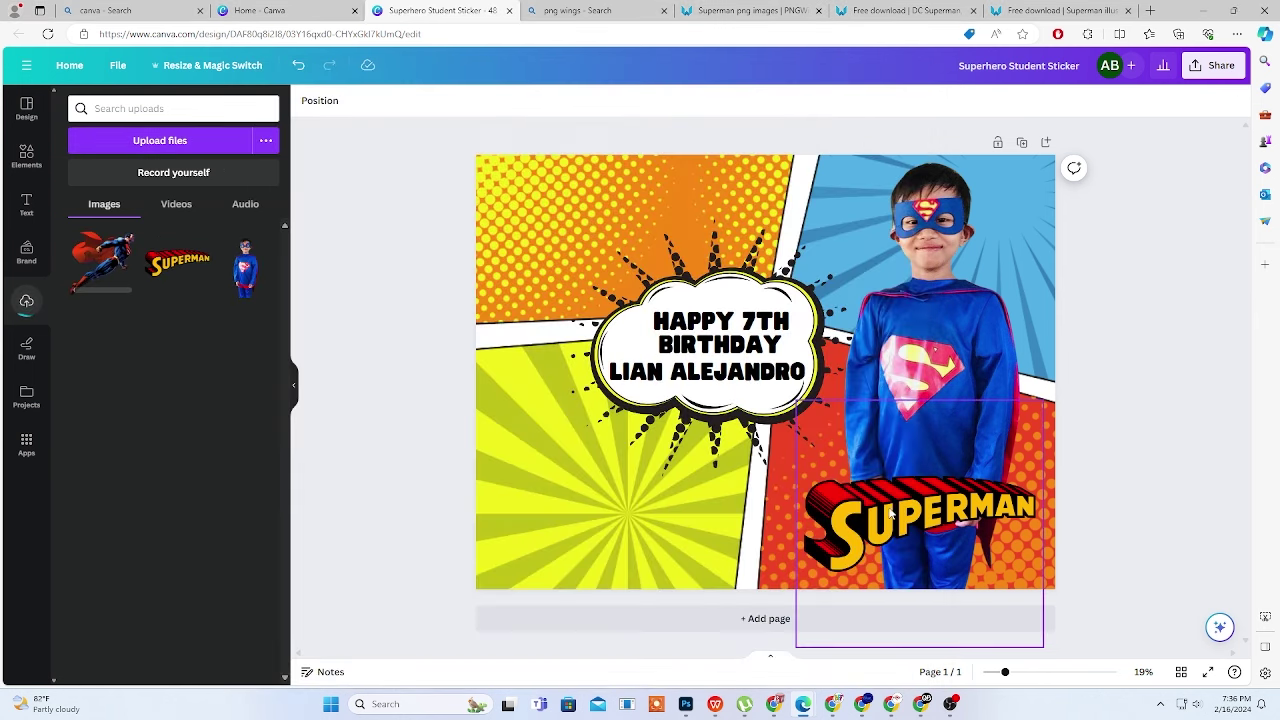
{"action": "left_click", "coordinate": [105, 260]}
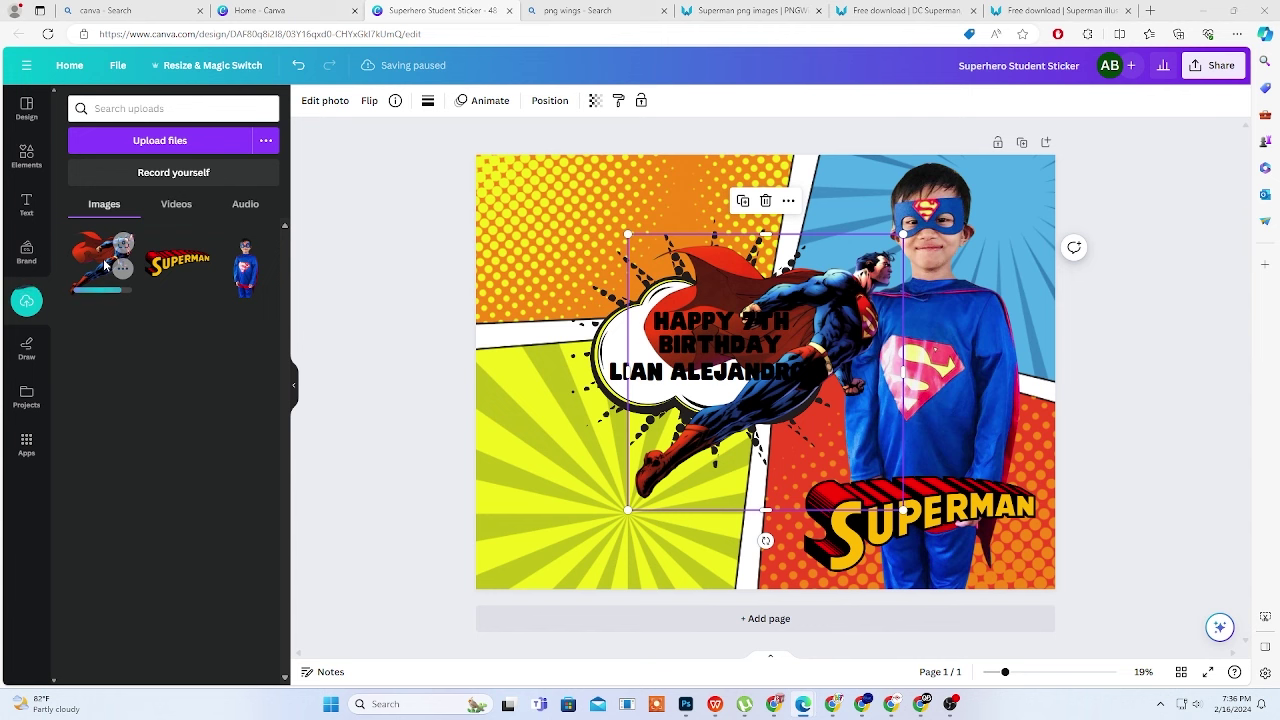
Move the flying Superman to the upper-left and shrink it
{"action": "left_click_drag", "start_coordinate": [800, 404], "coordinate": [641, 352]}
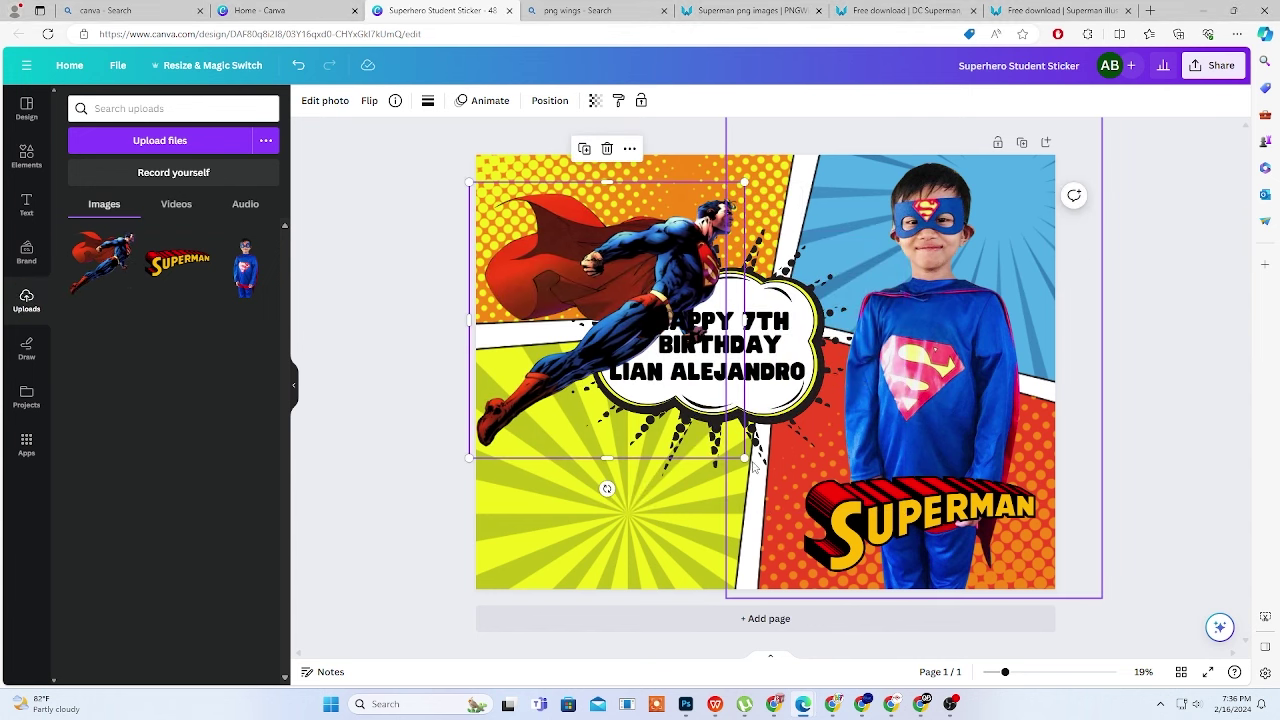
{"action": "mouse_move", "coordinate": [746, 458]}
{"action": "left_mouse_down"}
{"action": "mouse_move", "coordinate": [689, 377]}
{"action": "mouse_move", "coordinate": [695, 386]}
{"action": "left_mouse_up"}
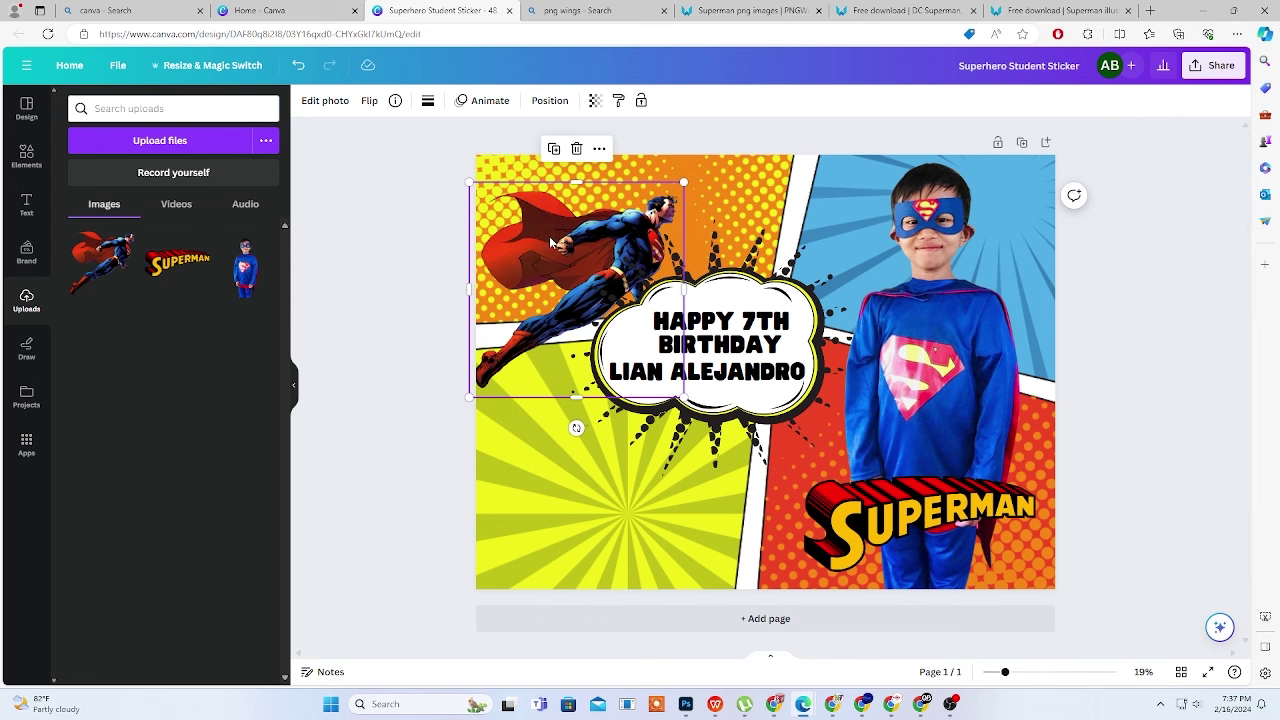
{"action": "key", "text": "Escape"}
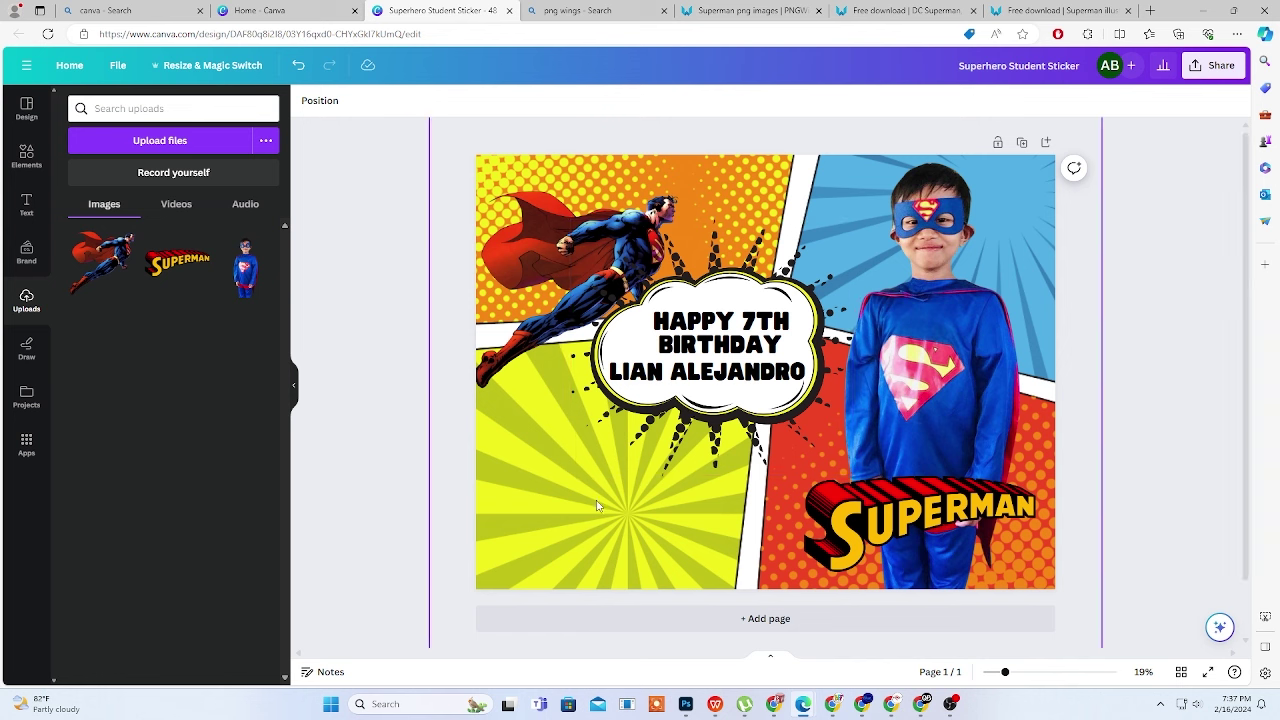
{"action": "left_click_drag", "start_coordinate": [617, 468], "coordinate": [705, 418]}
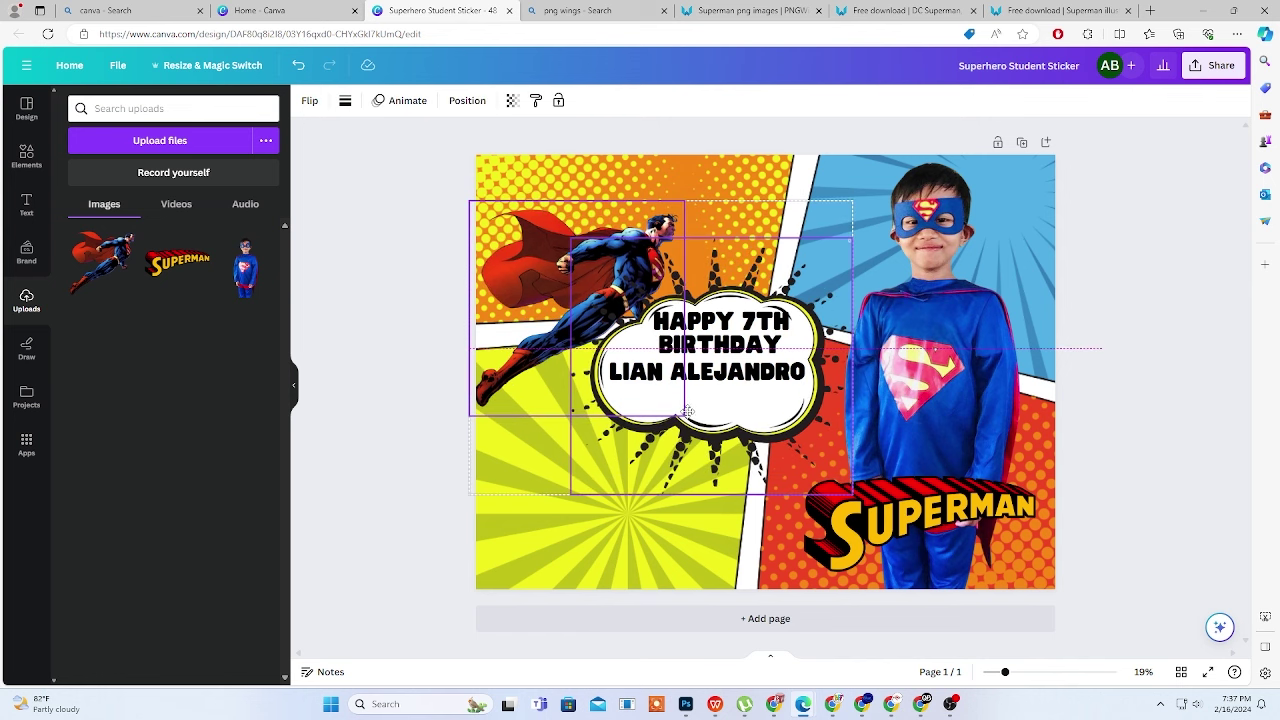
{"action": "key", "text": "ctrl+z"}
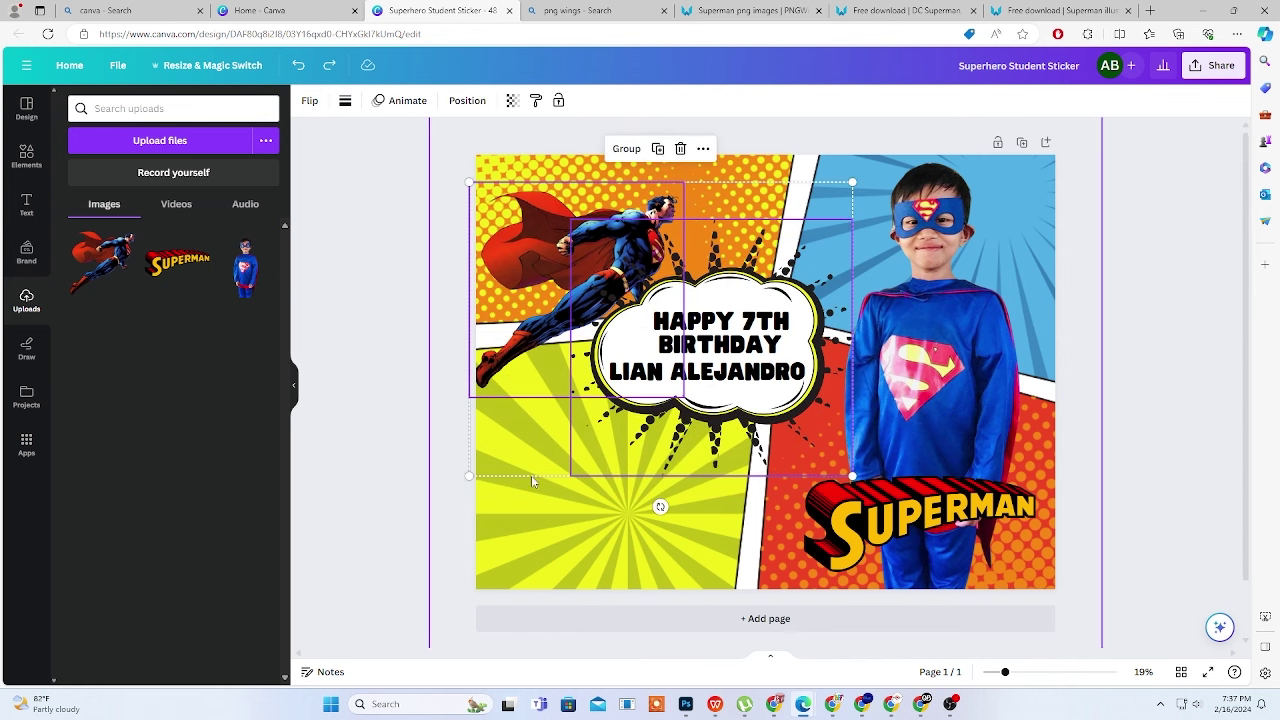
{"action": "left_click", "coordinate": [545, 470]}
Select the birthday burst with its text and enlarge them together
{"action": "mouse_move", "coordinate": [557, 460]}
{"action": "left_mouse_down"}
{"action": "mouse_move", "coordinate": [692, 372]}
{"action": "mouse_move", "coordinate": [700, 380]}
{"action": "left_mouse_up"}
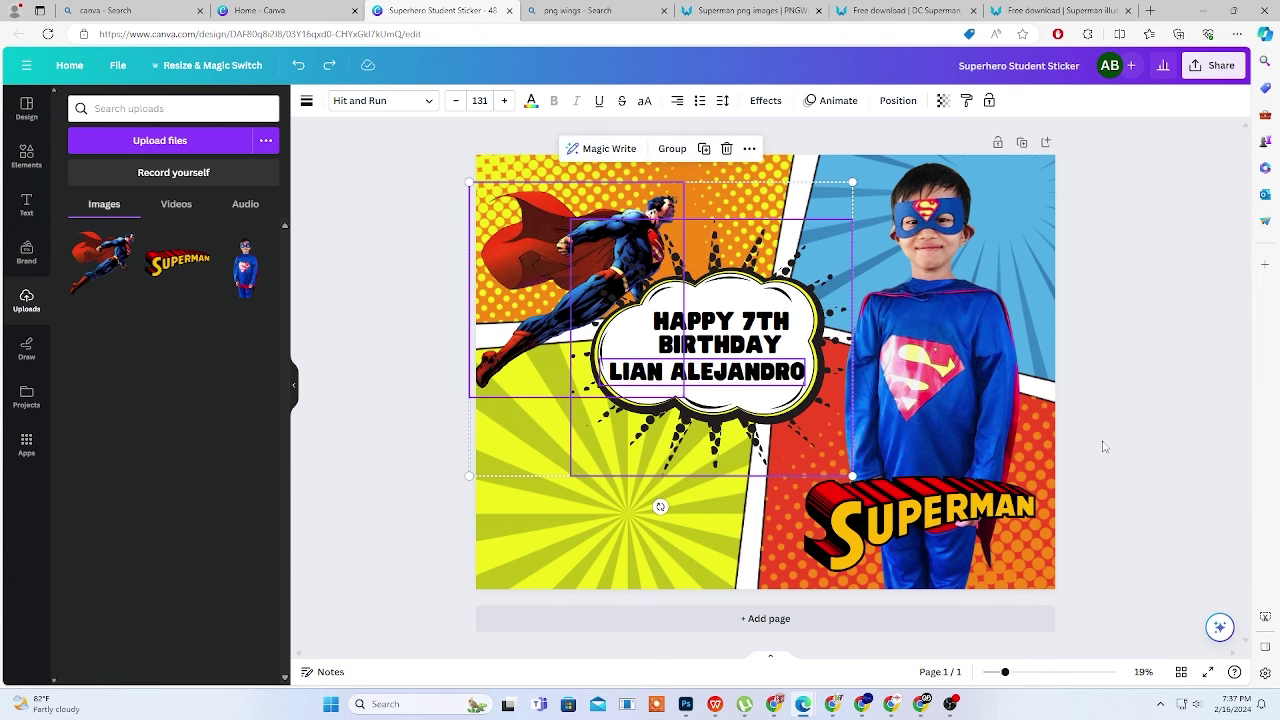
{"action": "left_click", "coordinate": [1168, 432]}
{"action": "mouse_move", "coordinate": [695, 500]}
{"action": "left_mouse_down"}
{"action": "mouse_move", "coordinate": [718, 343]}
{"action": "mouse_move", "coordinate": [709, 379]}
{"action": "left_mouse_up"}
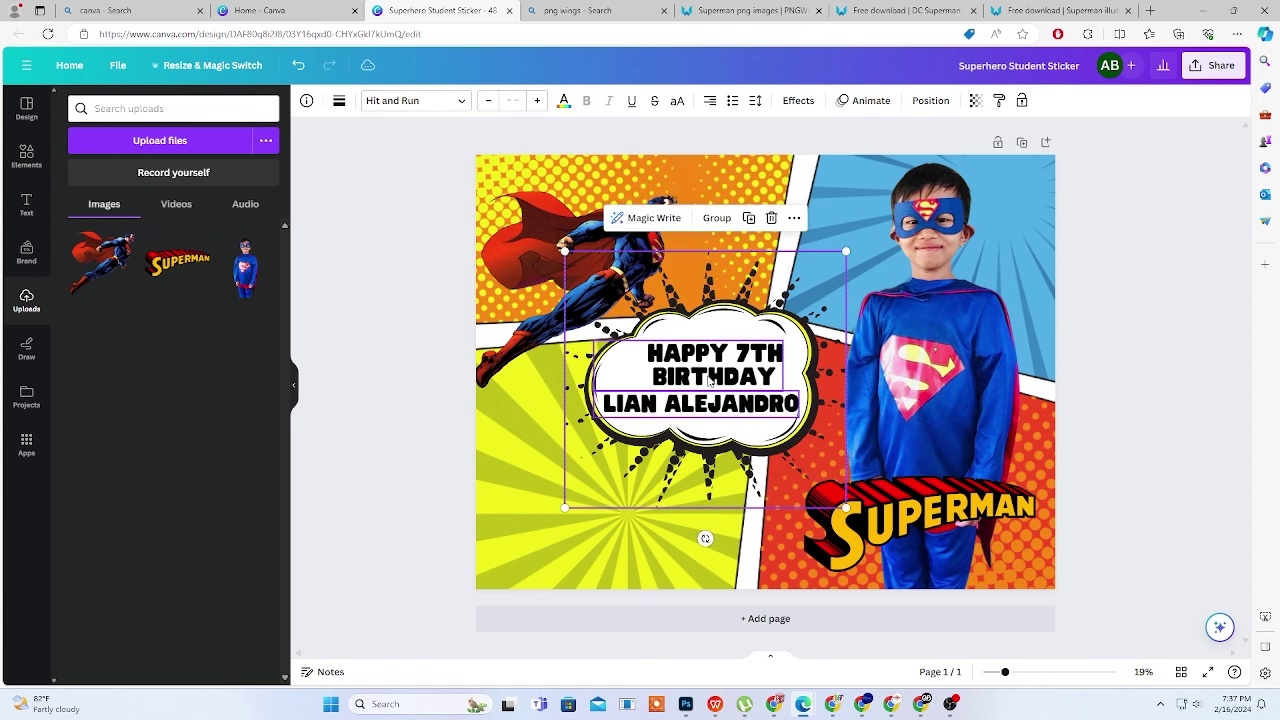
{"action": "left_click_drag", "start_coordinate": [565, 253], "coordinate": [544, 236]}
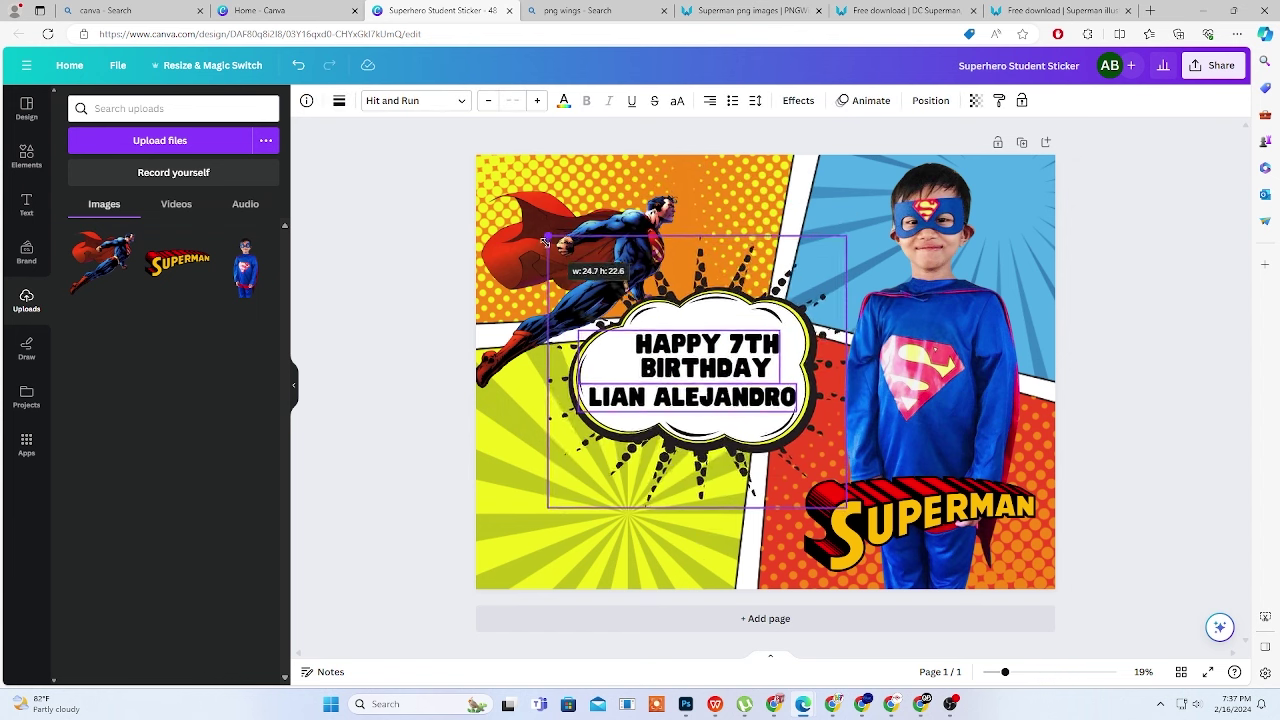
{"action": "left_click", "coordinate": [1147, 372]}
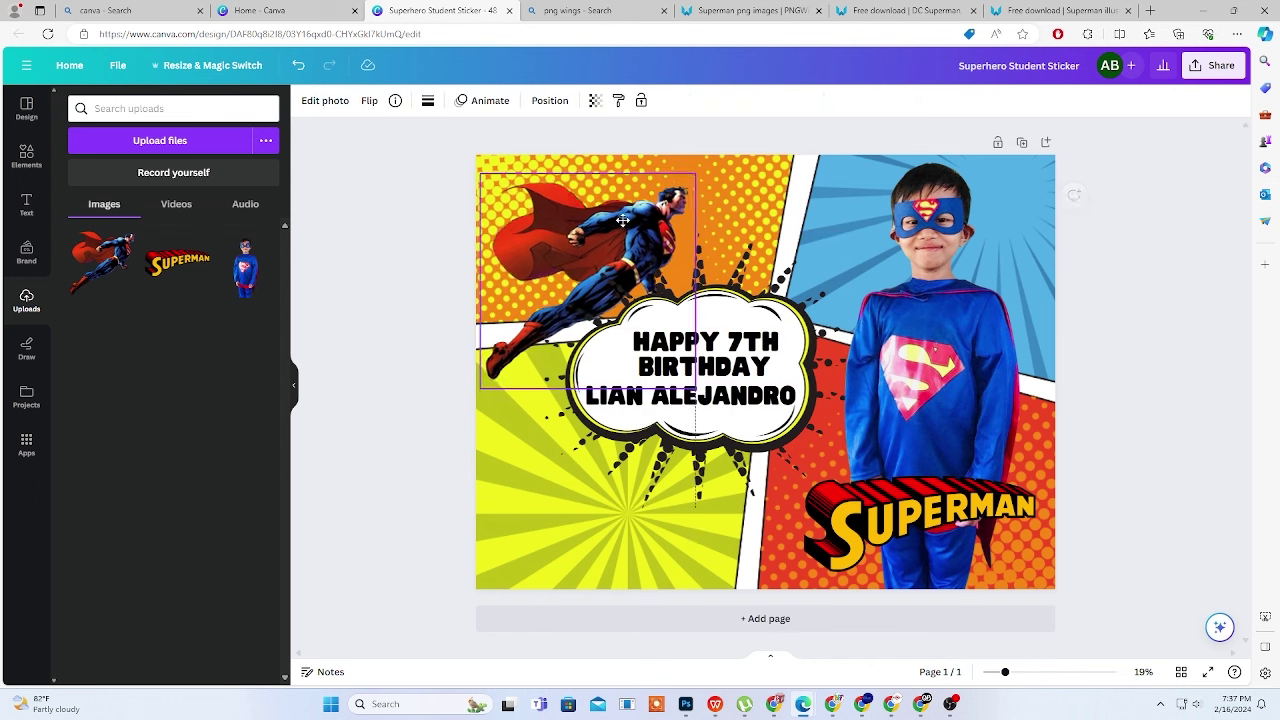
Raise the flying Superman, nudge the SUPERMAN logo, and shift the boy's photo left
{"action": "left_click_drag", "start_coordinate": [617, 235], "coordinate": [631, 208]}
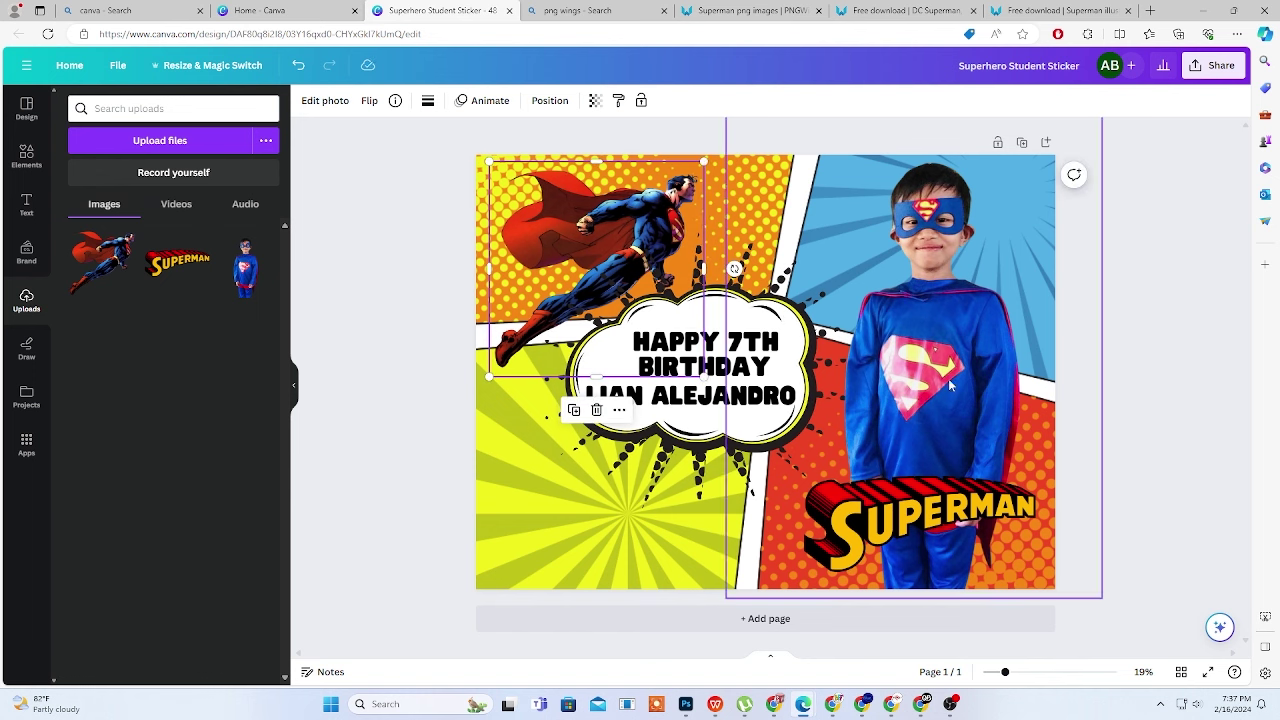
{"action": "left_click", "coordinate": [1179, 422]}
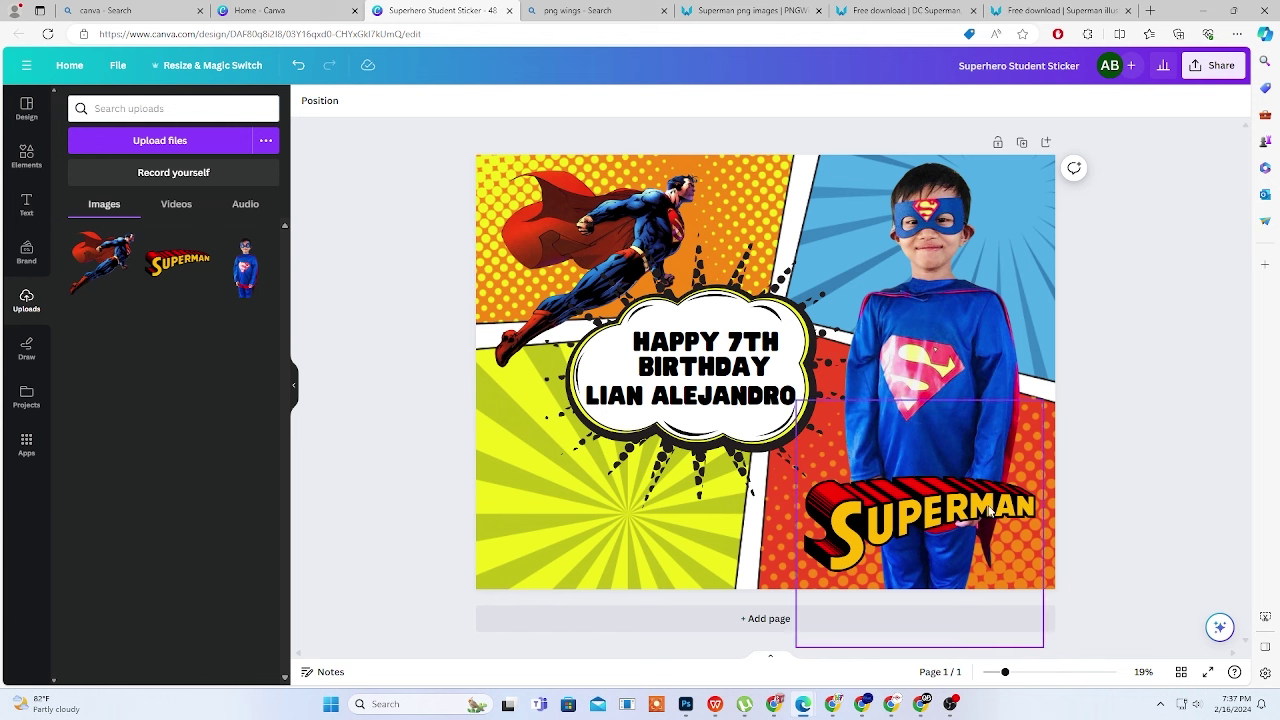
{"action": "left_click_drag", "start_coordinate": [988, 511], "coordinate": [1001, 511]}
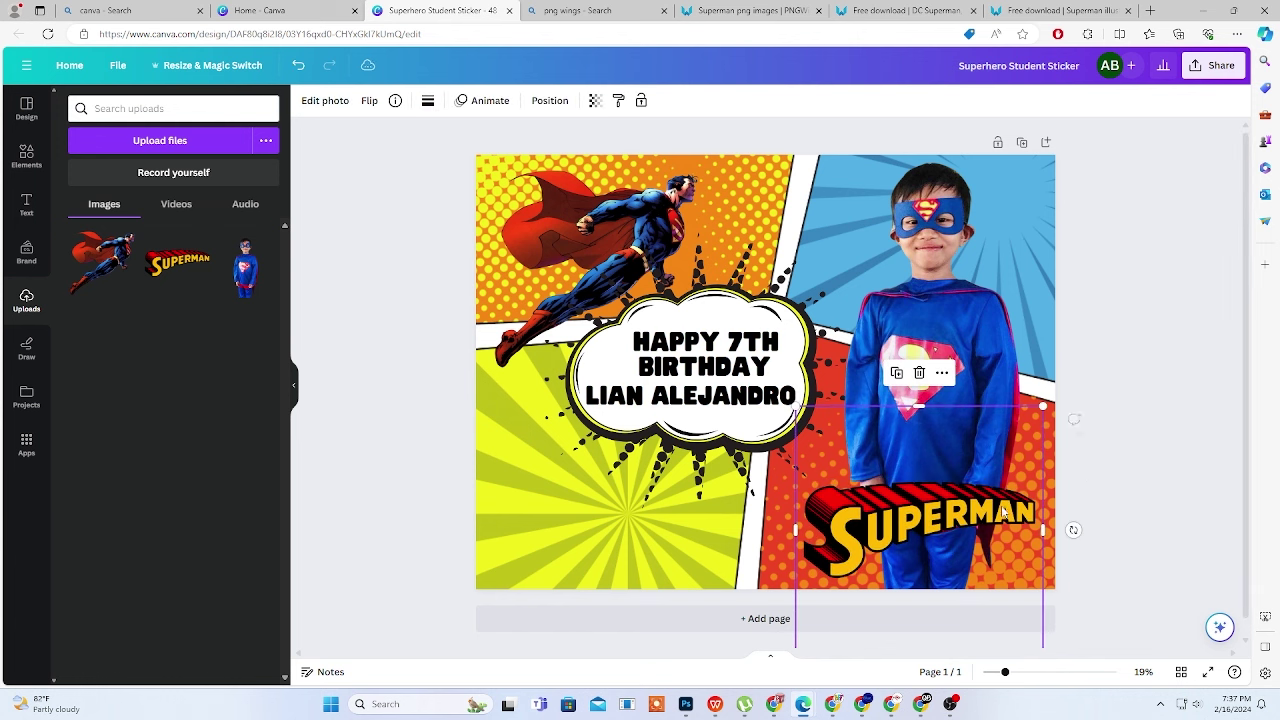
{"action": "left_click", "coordinate": [1000, 295]}
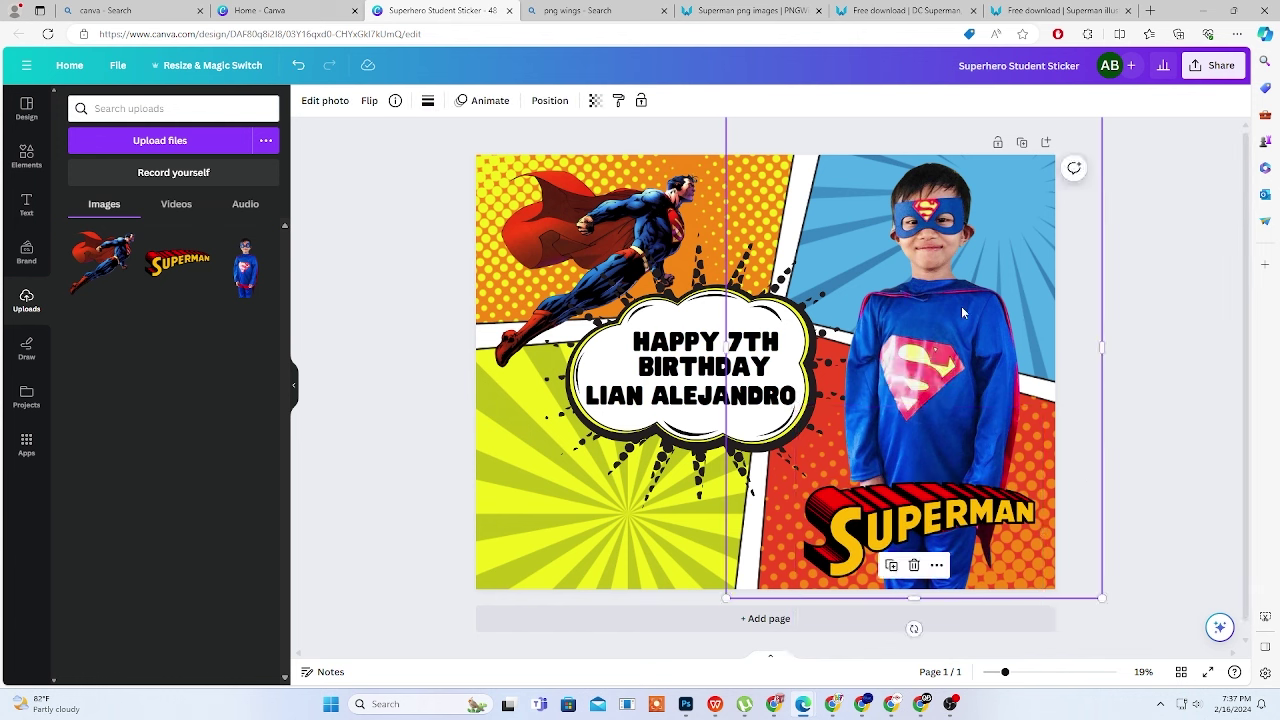
{"action": "left_click_drag", "start_coordinate": [963, 313], "coordinate": [951, 306]}
{"action": "left_click", "coordinate": [1177, 320]}
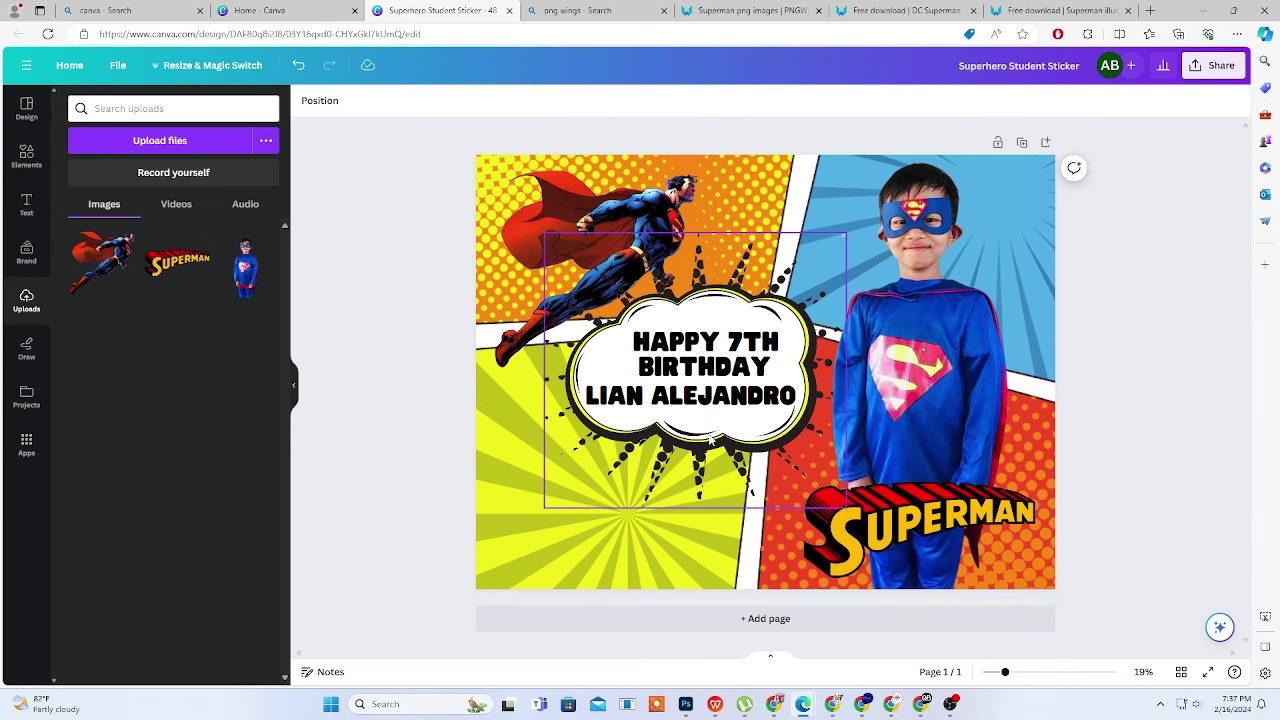
Browse PNGWing's Superman results and open the DC Super Friends image page
{"action": "left_click", "coordinate": [1066, 12]}
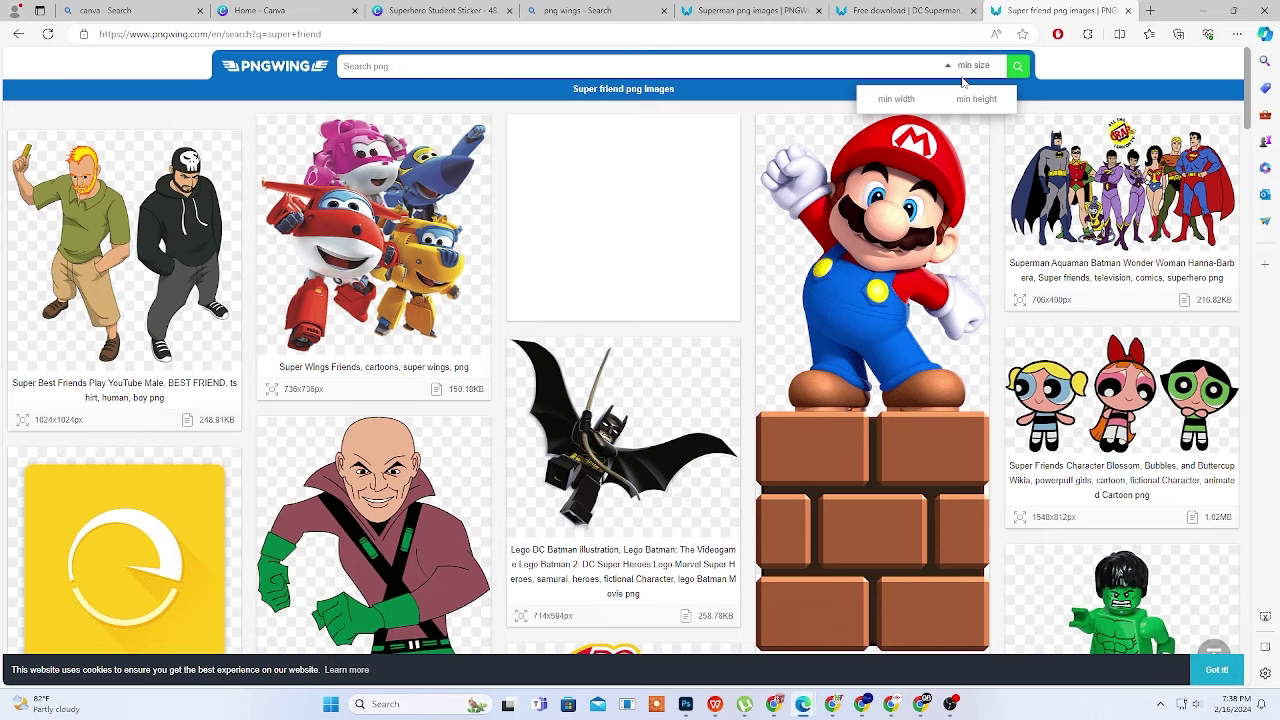
{"action": "scroll", "coordinate": [1080, 190], "scroll_direction": "down", "scroll_amount": 3}
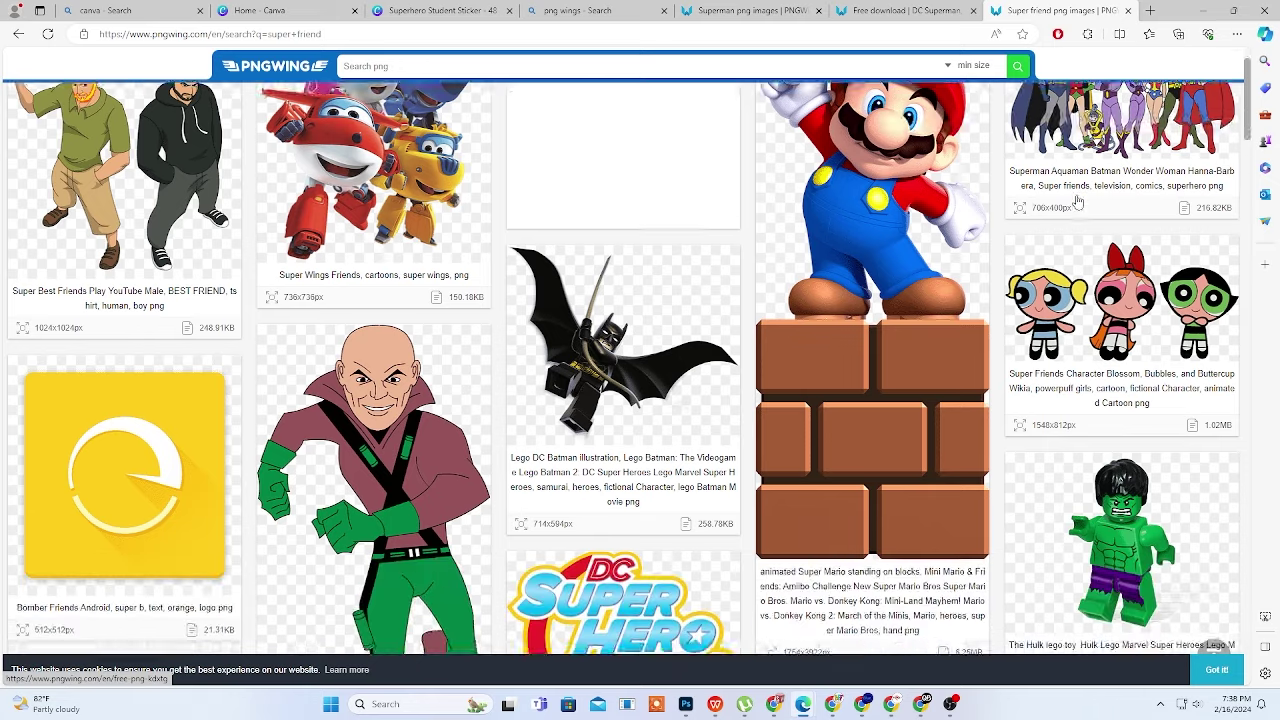
{"action": "scroll", "coordinate": [1081, 190], "scroll_direction": "down", "scroll_amount": 2}
{"action": "scroll", "coordinate": [1081, 190], "scroll_direction": "down", "scroll_amount": 2}
{"action": "scroll", "coordinate": [1100, 250], "scroll_direction": "down", "scroll_amount": 5}
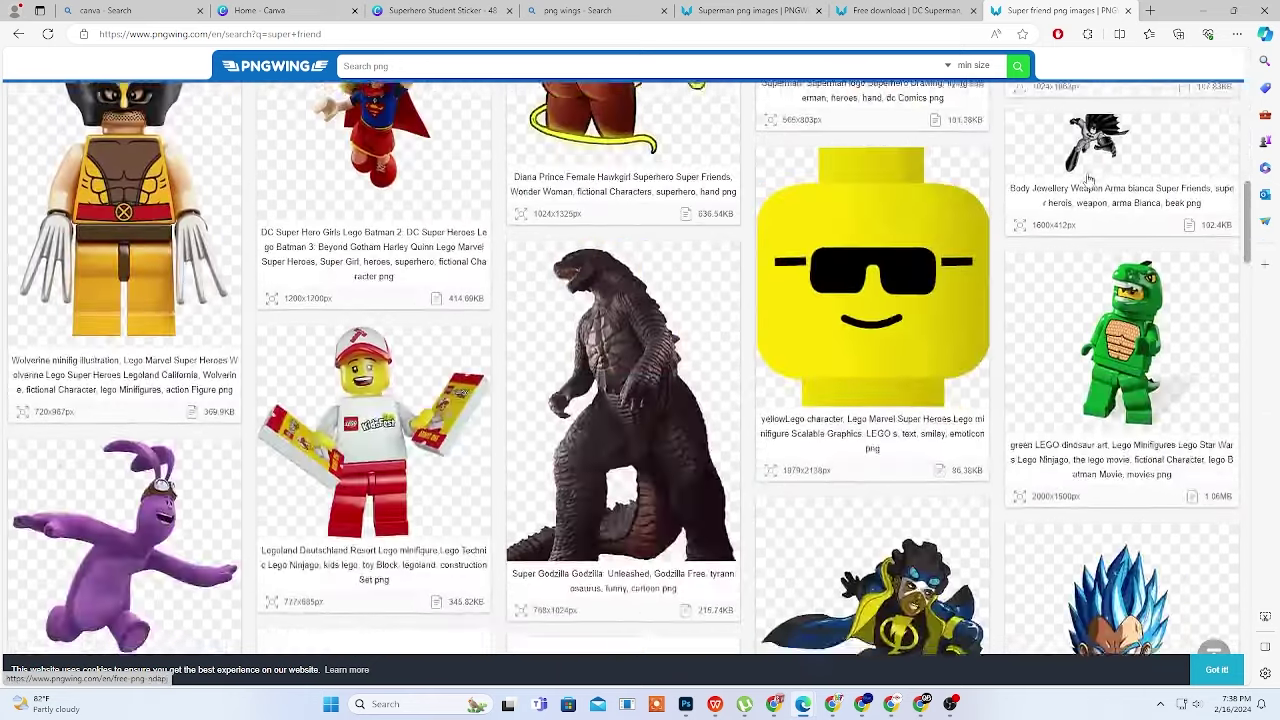
{"action": "scroll", "coordinate": [1167, 367], "scroll_direction": "down", "scroll_amount": 3}
{"action": "scroll", "coordinate": [1167, 367], "scroll_direction": "down", "scroll_amount": 1}
{"action": "scroll", "coordinate": [1150, 300], "scroll_direction": "down", "scroll_amount": 3}
{"action": "scroll", "coordinate": [1100, 200], "scroll_direction": "down", "scroll_amount": 1}
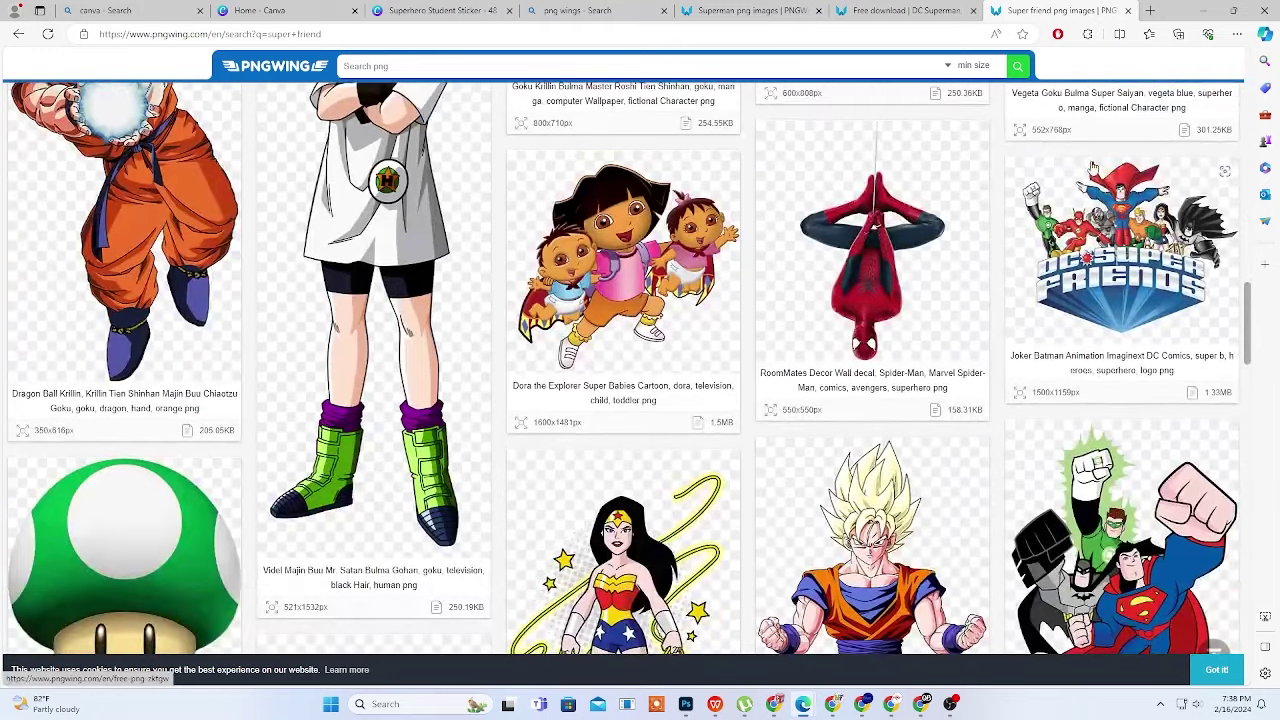
{"action": "mouse_move", "coordinate": [1121, 245]}
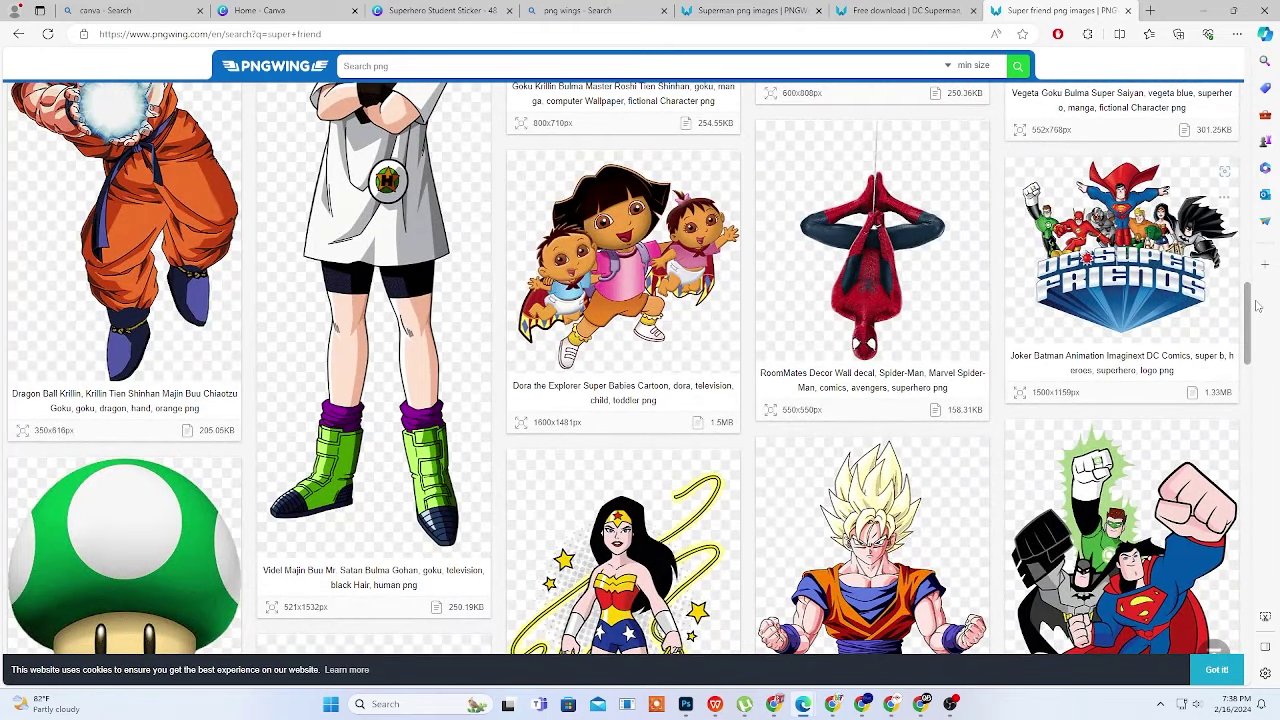
{"action": "scroll", "coordinate": [1236, 276], "scroll_direction": "down", "scroll_amount": 3}
{"action": "scroll", "coordinate": [1236, 272], "scroll_direction": "up", "scroll_amount": 4}
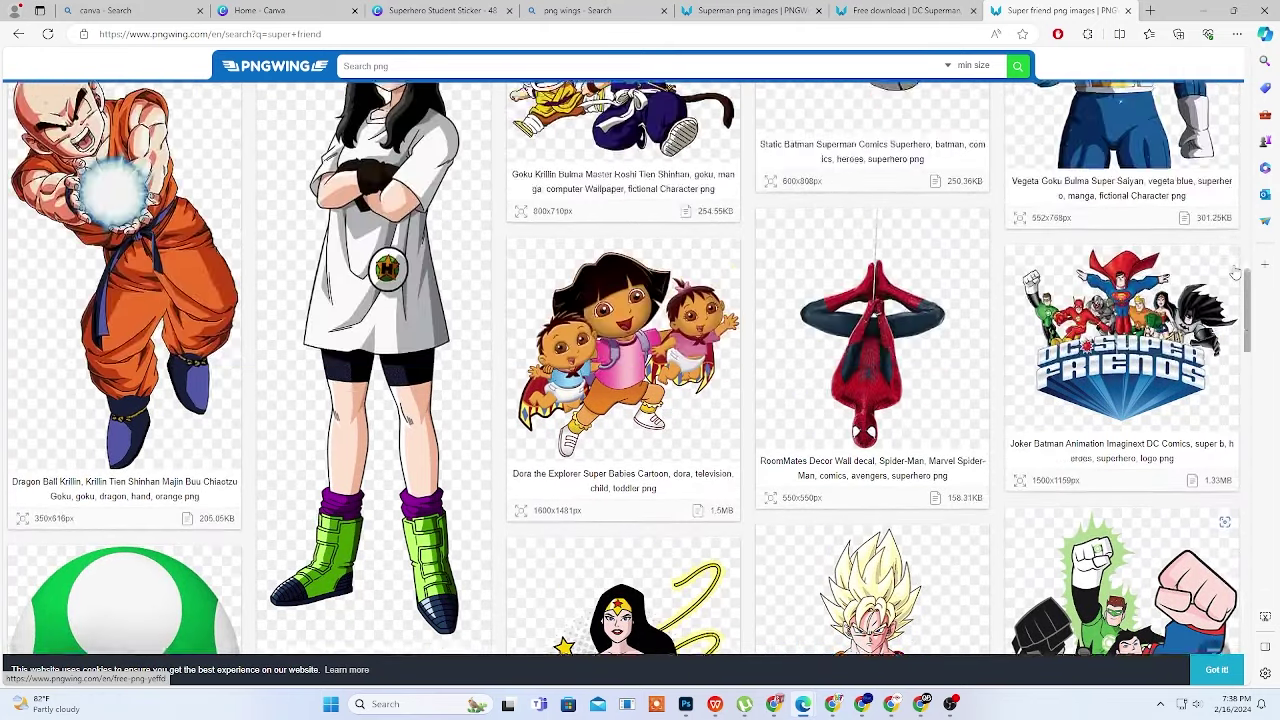
{"action": "scroll", "coordinate": [1236, 272], "scroll_direction": "up", "scroll_amount": 2}
{"action": "left_click", "coordinate": [1150, 415]}
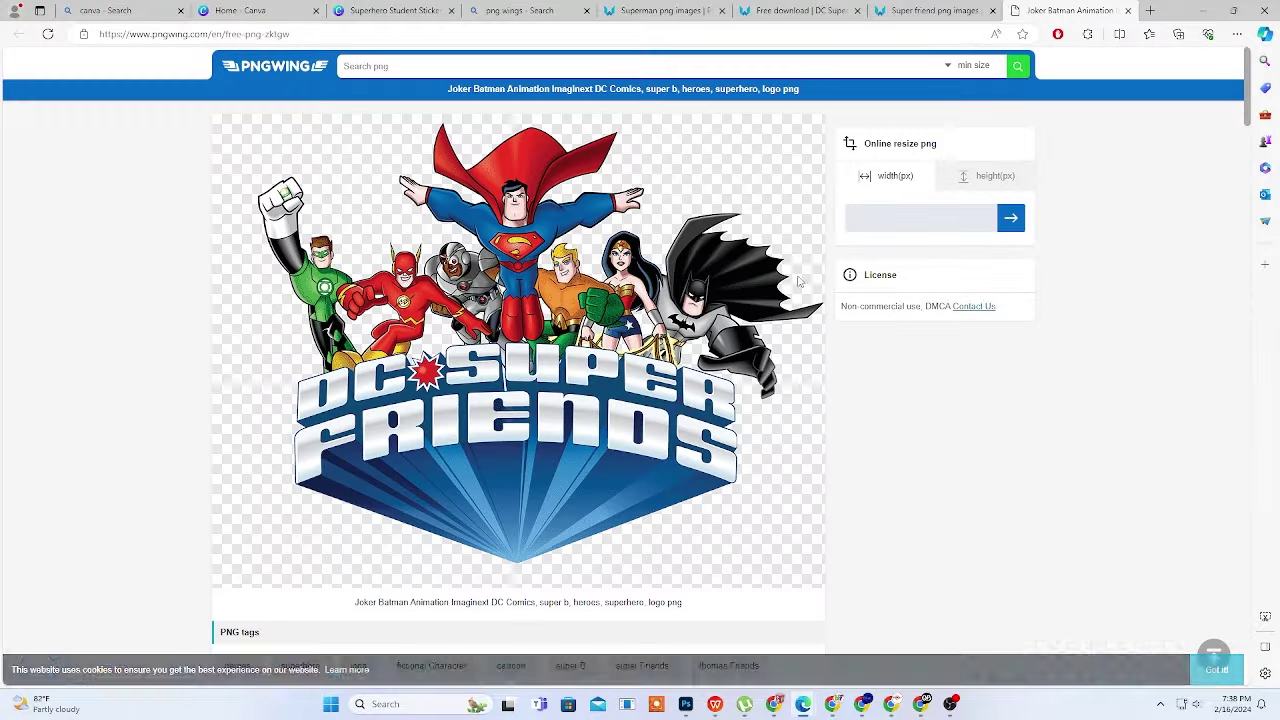
Download the DC Super Friends PNG and return to the Superman search results
{"action": "scroll", "coordinate": [690, 376], "scroll_direction": "down", "scroll_amount": 1}
{"action": "scroll", "coordinate": [690, 376], "scroll_direction": "down", "scroll_amount": 4}
{"action": "scroll", "coordinate": [690, 376], "scroll_direction": "down", "scroll_amount": 3}
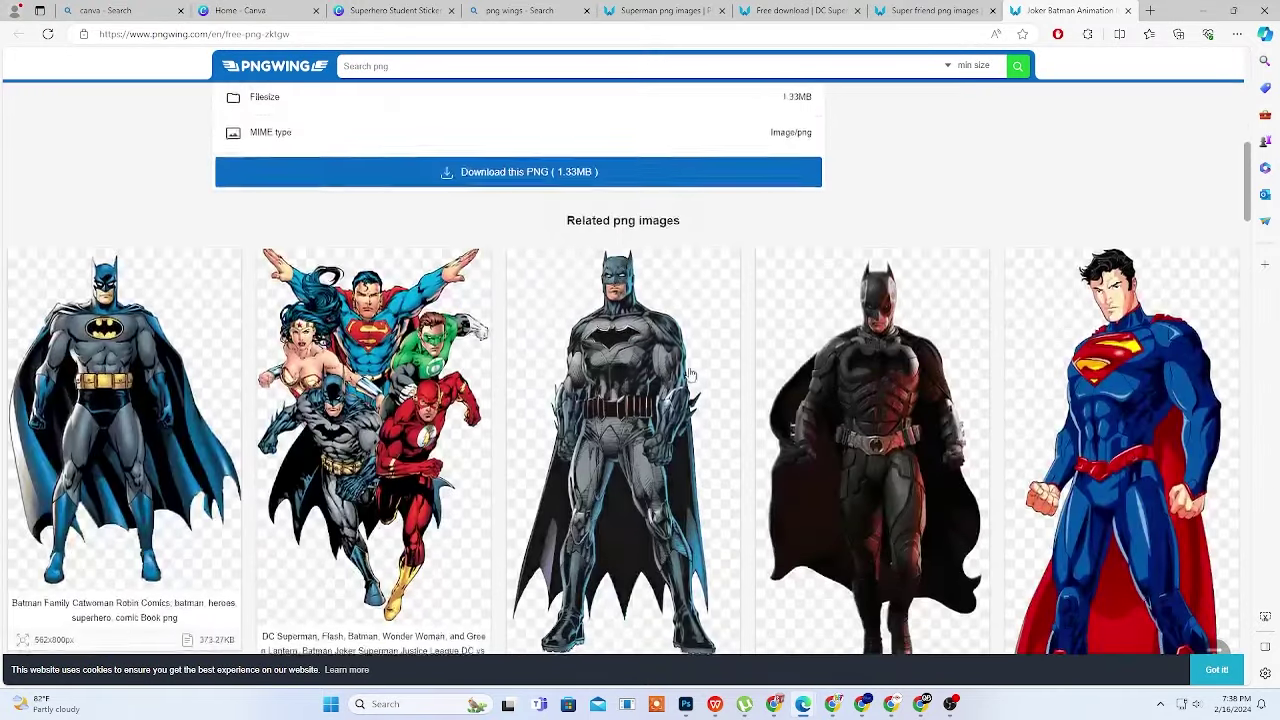
{"action": "left_click", "coordinate": [563, 170]}
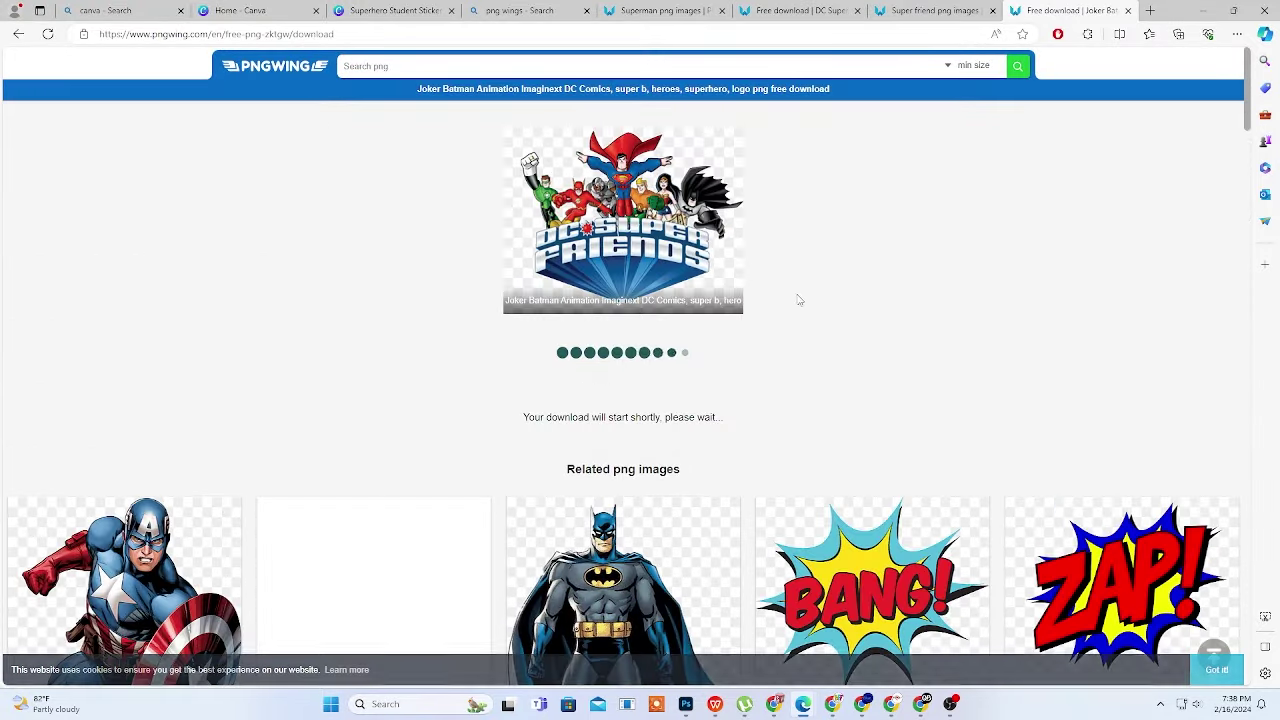
{"action": "scroll", "coordinate": [798, 299], "scroll_direction": "down", "scroll_amount": 2}
{"action": "scroll", "coordinate": [798, 299], "scroll_direction": "down", "scroll_amount": 2}
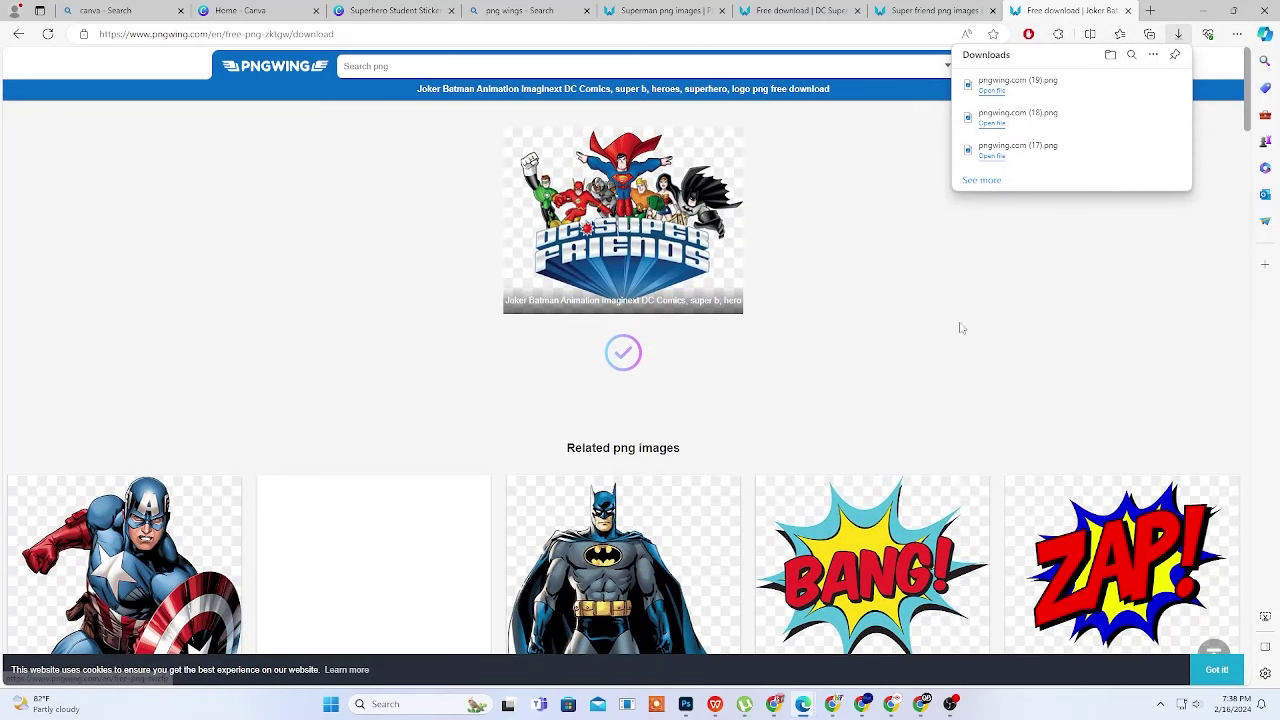
{"action": "left_click", "coordinate": [685, 704]}
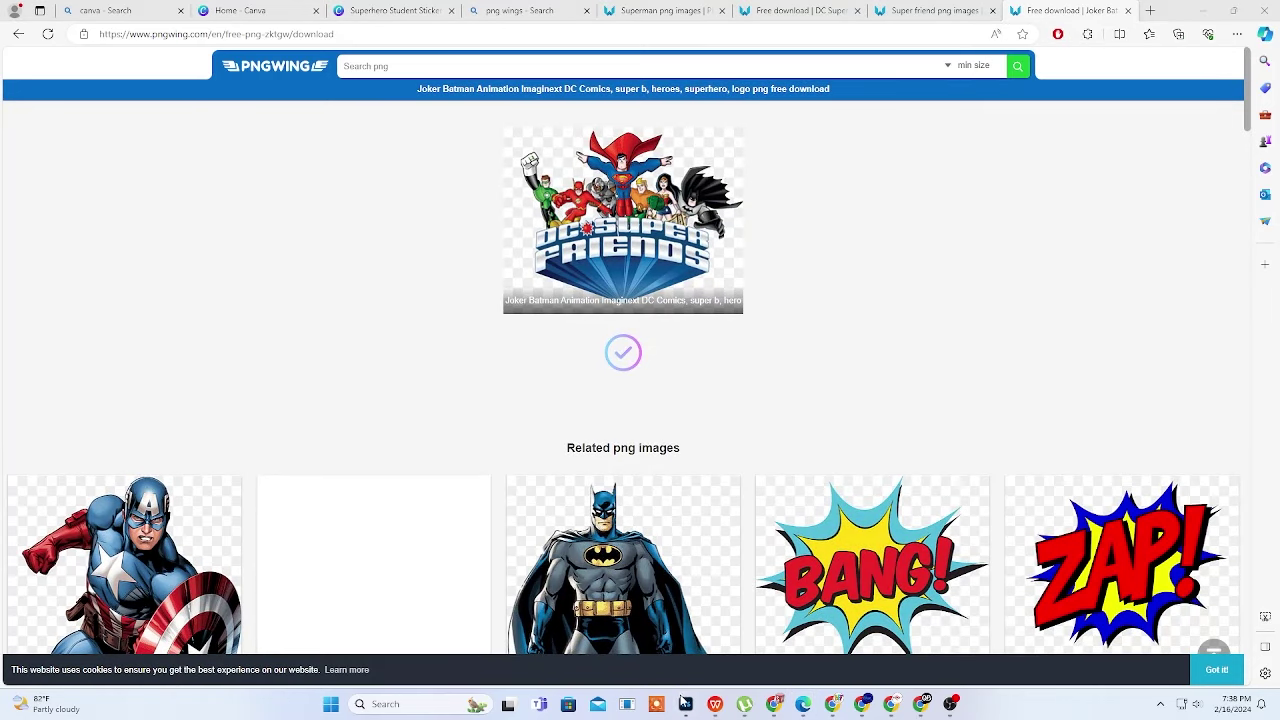
{"action": "left_click", "coordinate": [644, 14]}
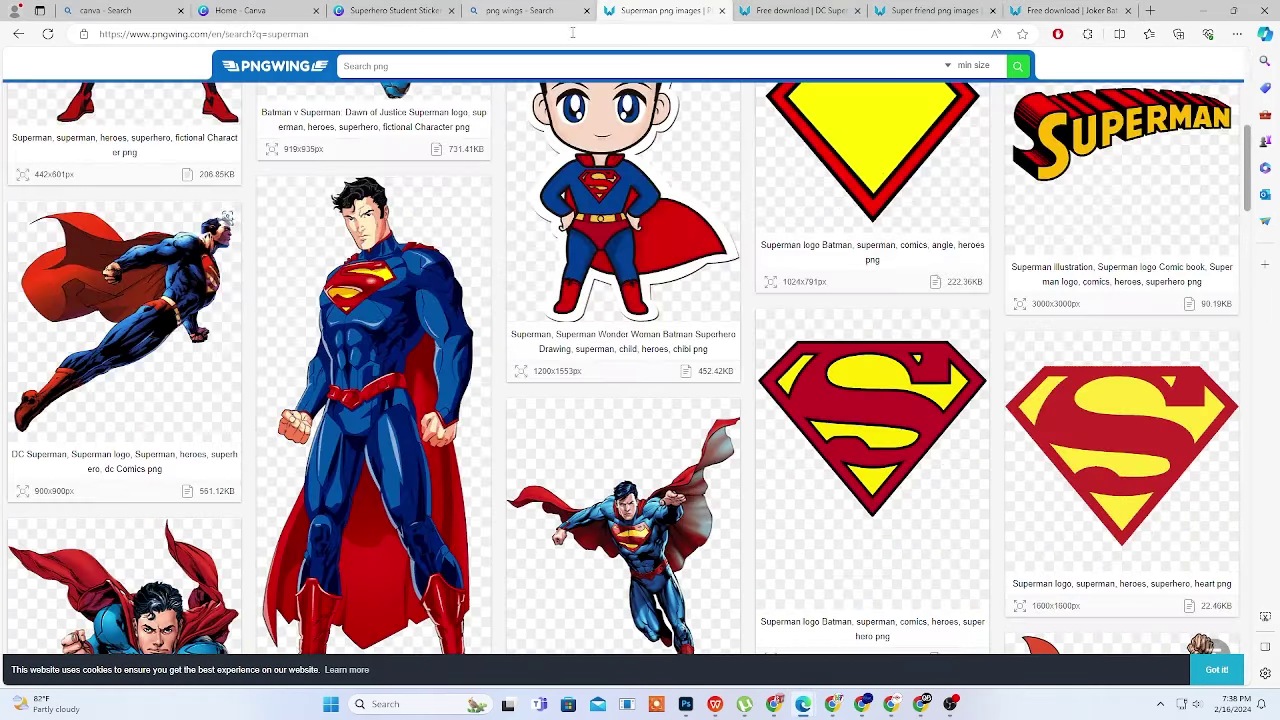
Upload pngwing.com (19), the DC Super Friends image, and add it to the sticker
{"action": "left_click", "coordinate": [392, 10]}
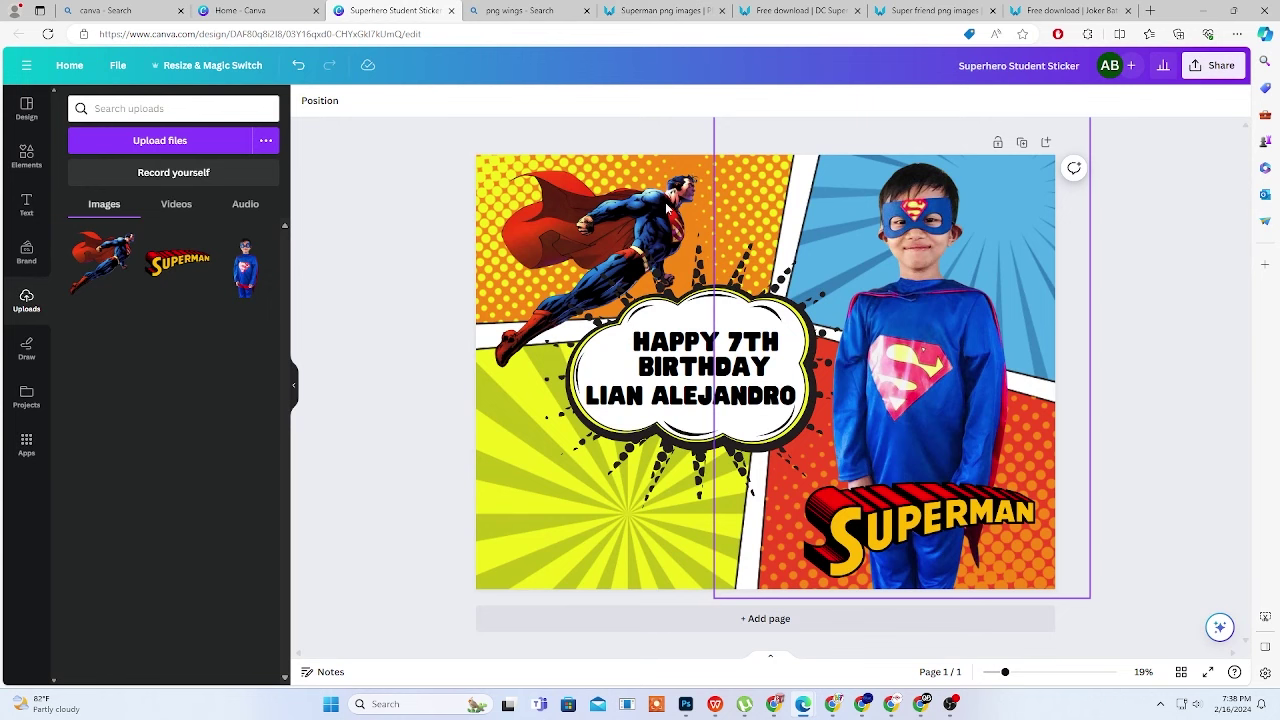
{"action": "left_click", "coordinate": [148, 142]}
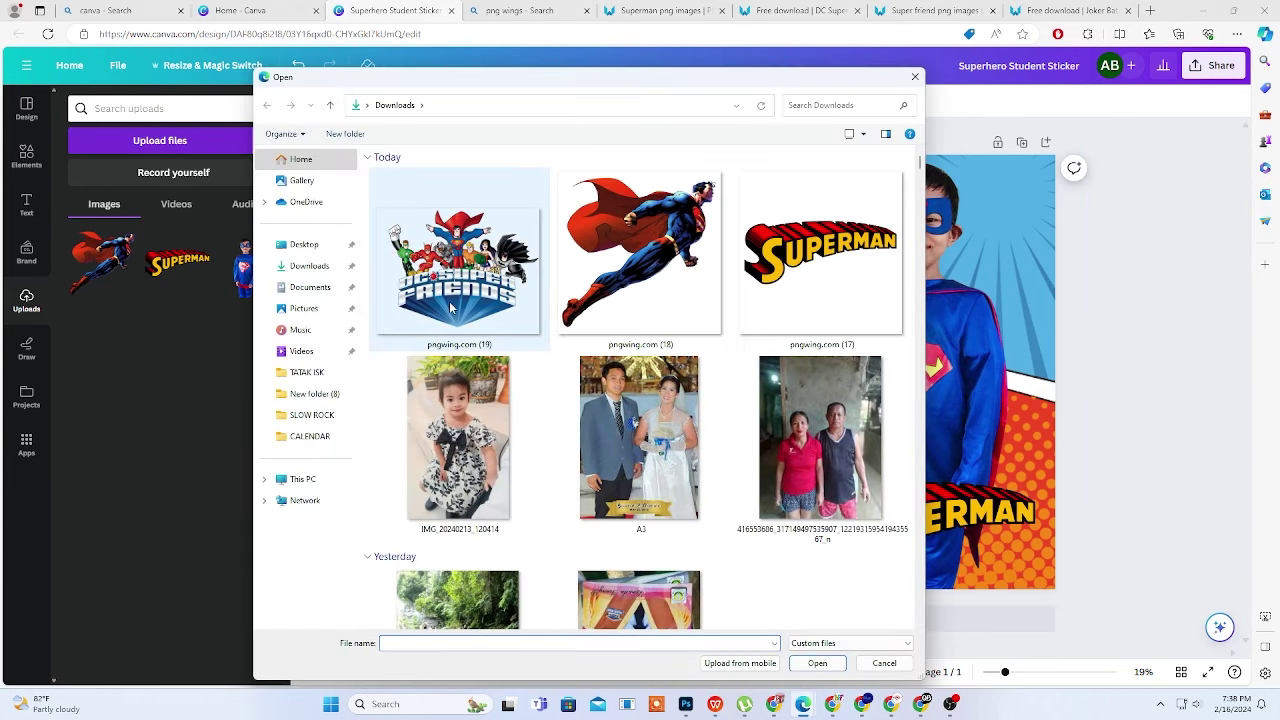
{"action": "left_click", "coordinate": [453, 308]}
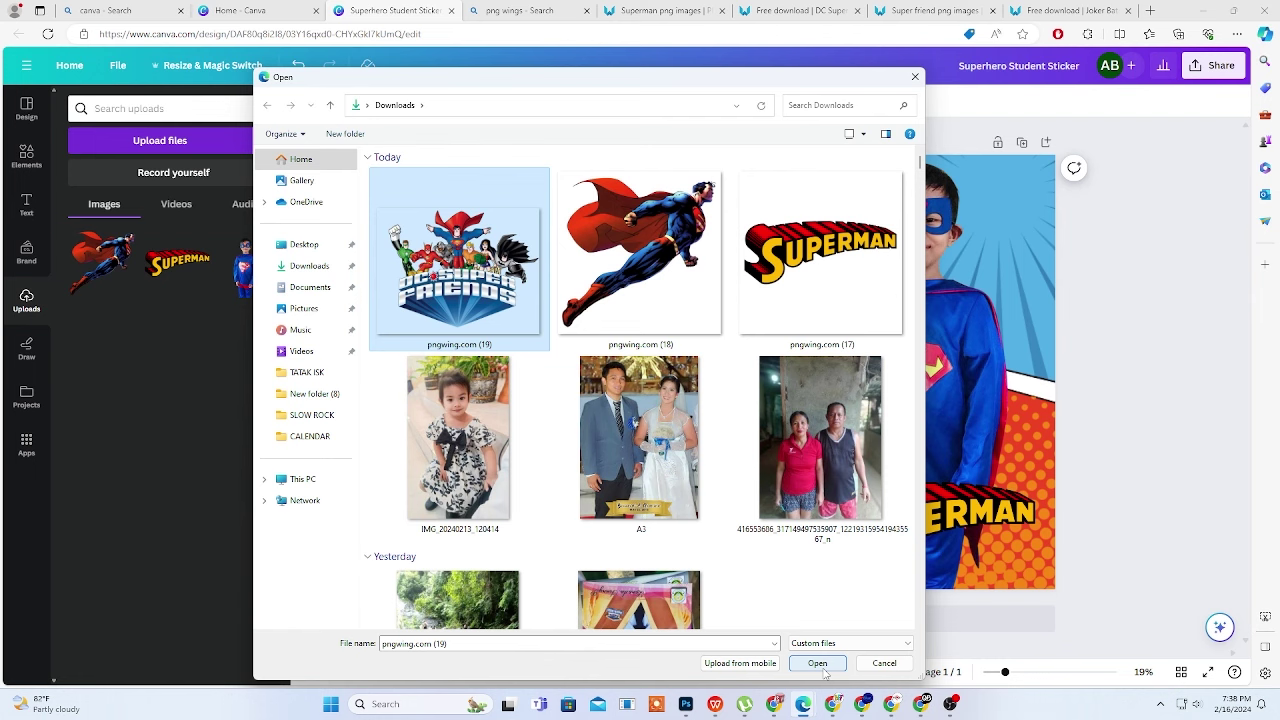
{"action": "left_click", "coordinate": [820, 666]}
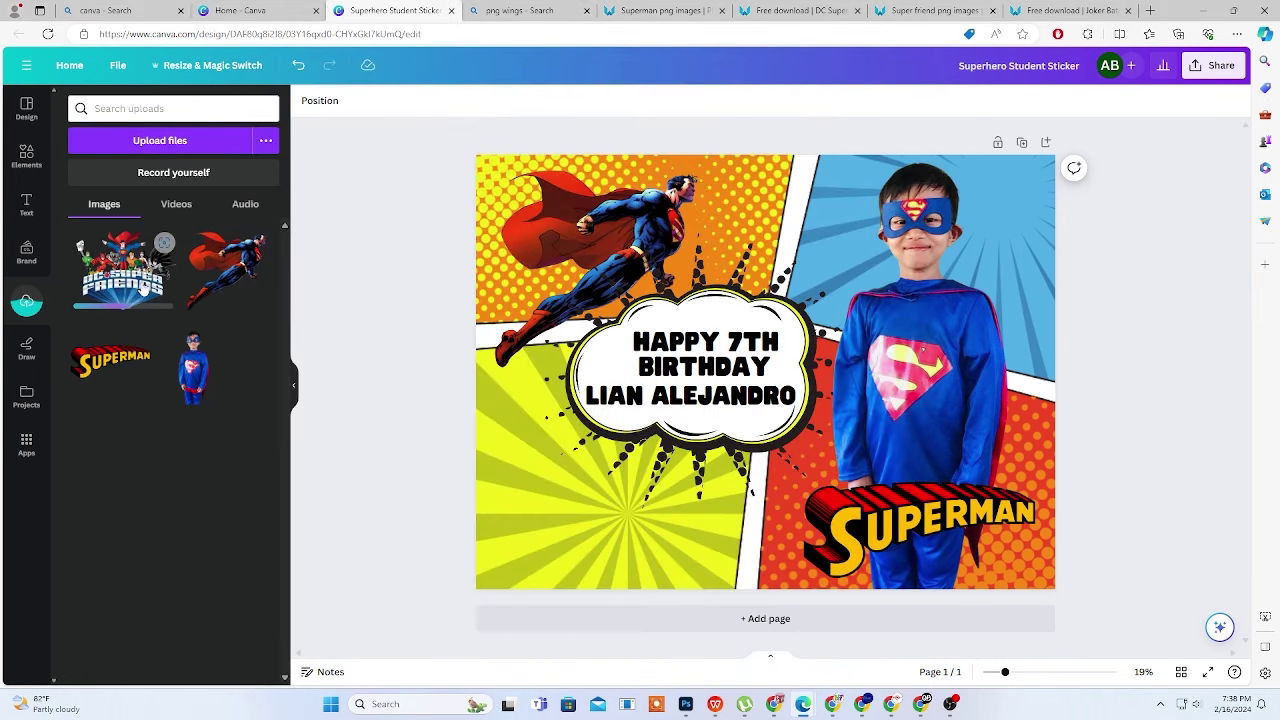
{"action": "left_click", "coordinate": [143, 289]}
Move the DC Super Friends art under the bubble and enlarge flying Superman at top right
{"action": "left_click_drag", "start_coordinate": [801, 459], "coordinate": [712, 540]}
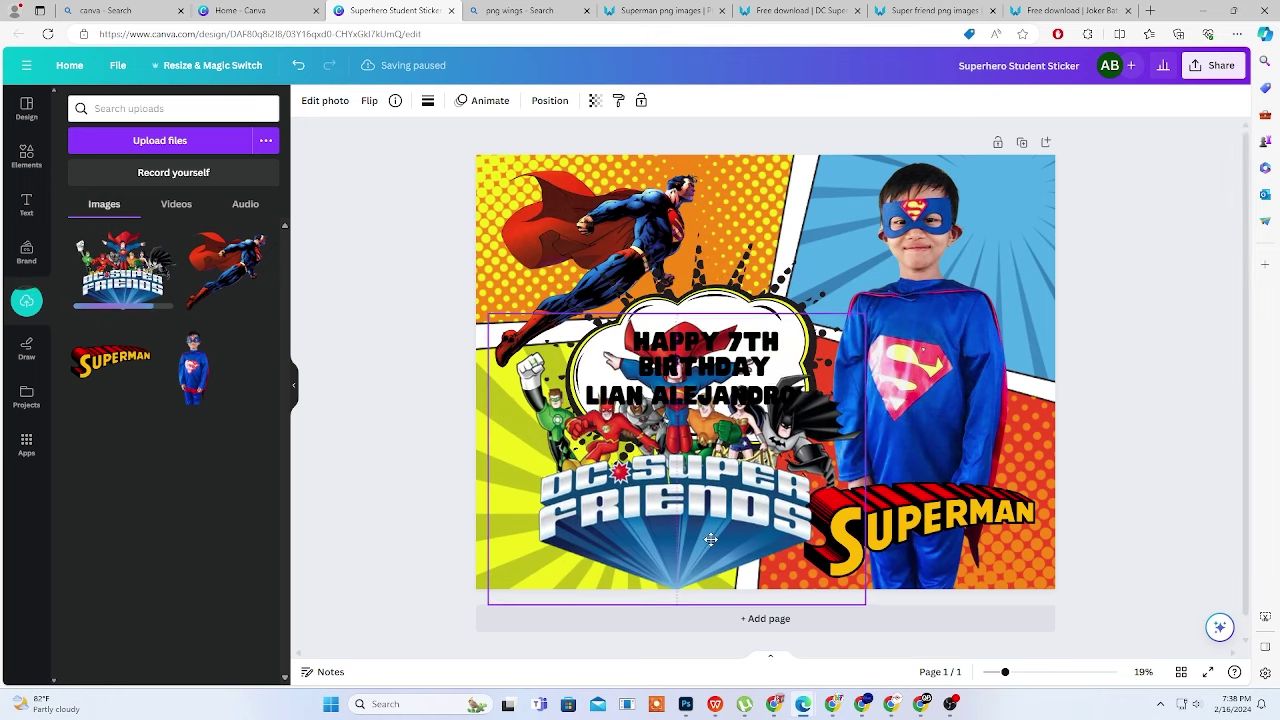
{"action": "left_click_drag", "start_coordinate": [712, 540], "coordinate": [693, 539]}
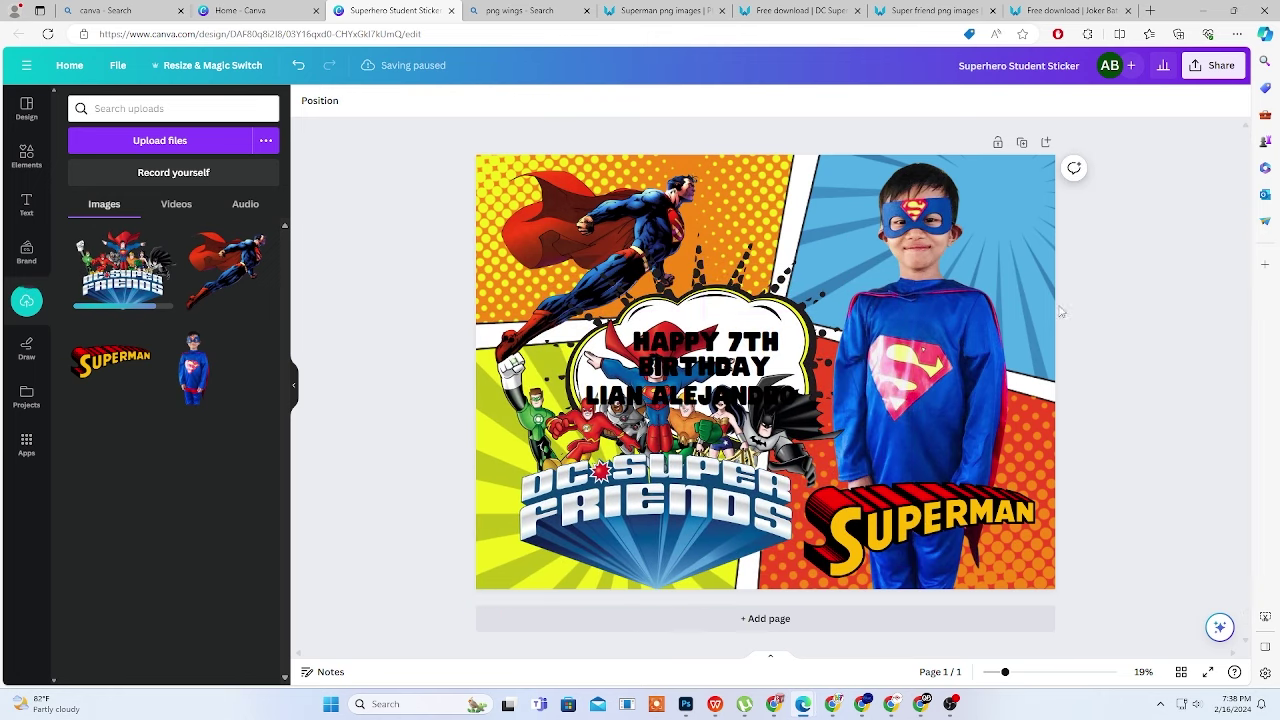
{"action": "mouse_move", "coordinate": [645, 275]}
{"action": "left_mouse_down"}
{"action": "mouse_move", "coordinate": [638, 250]}
{"action": "mouse_move", "coordinate": [981, 242]}
{"action": "left_mouse_up"}
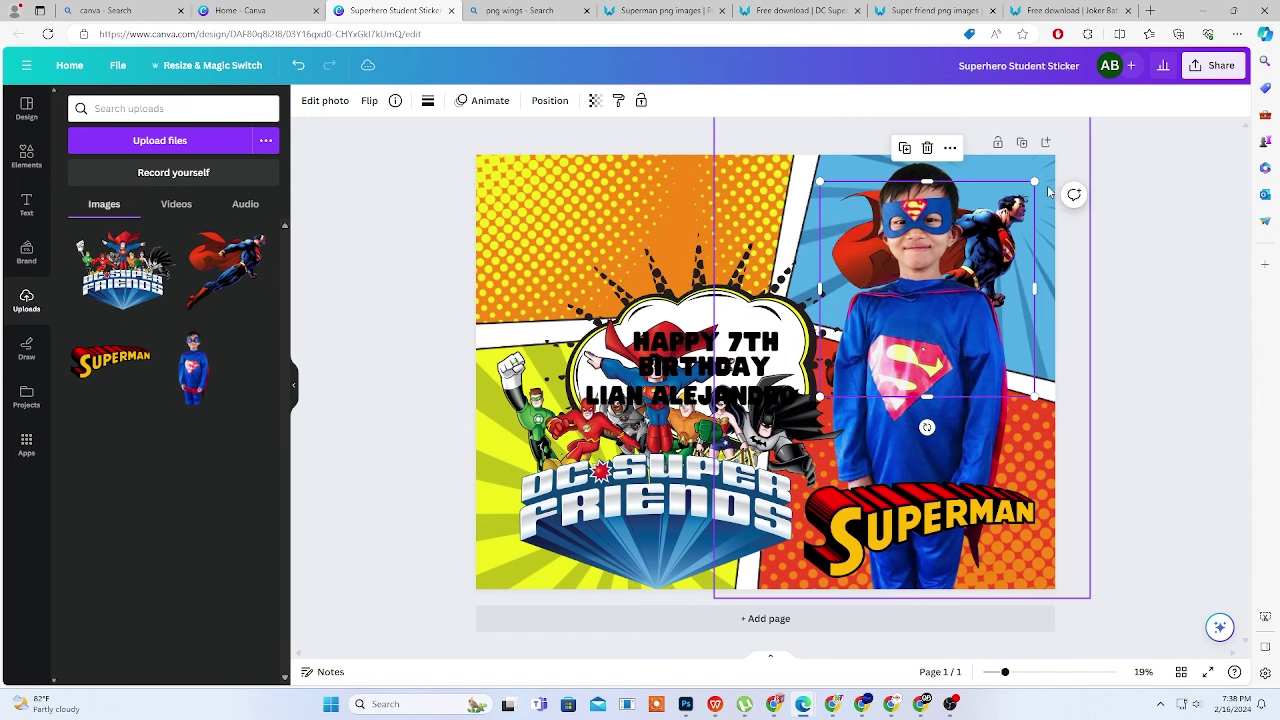
{"action": "left_click_drag", "start_coordinate": [1043, 167], "coordinate": [1058, 145]}
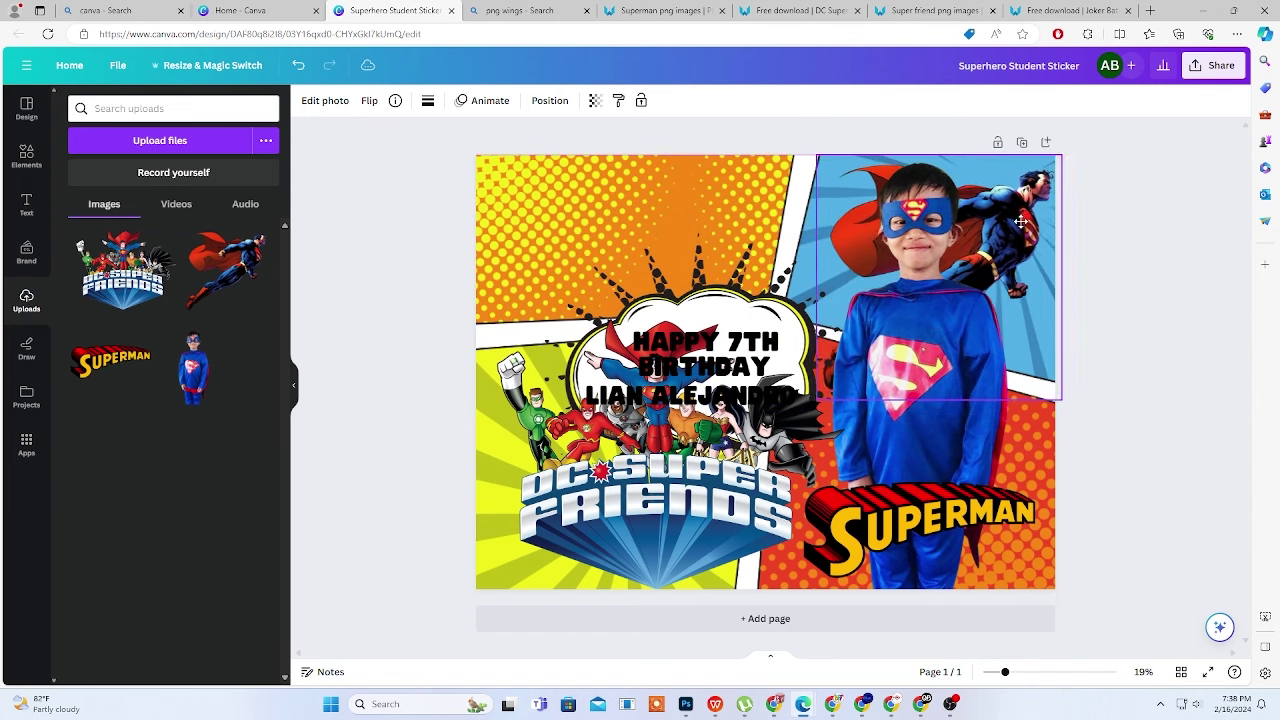
{"action": "left_click", "coordinate": [1130, 243]}
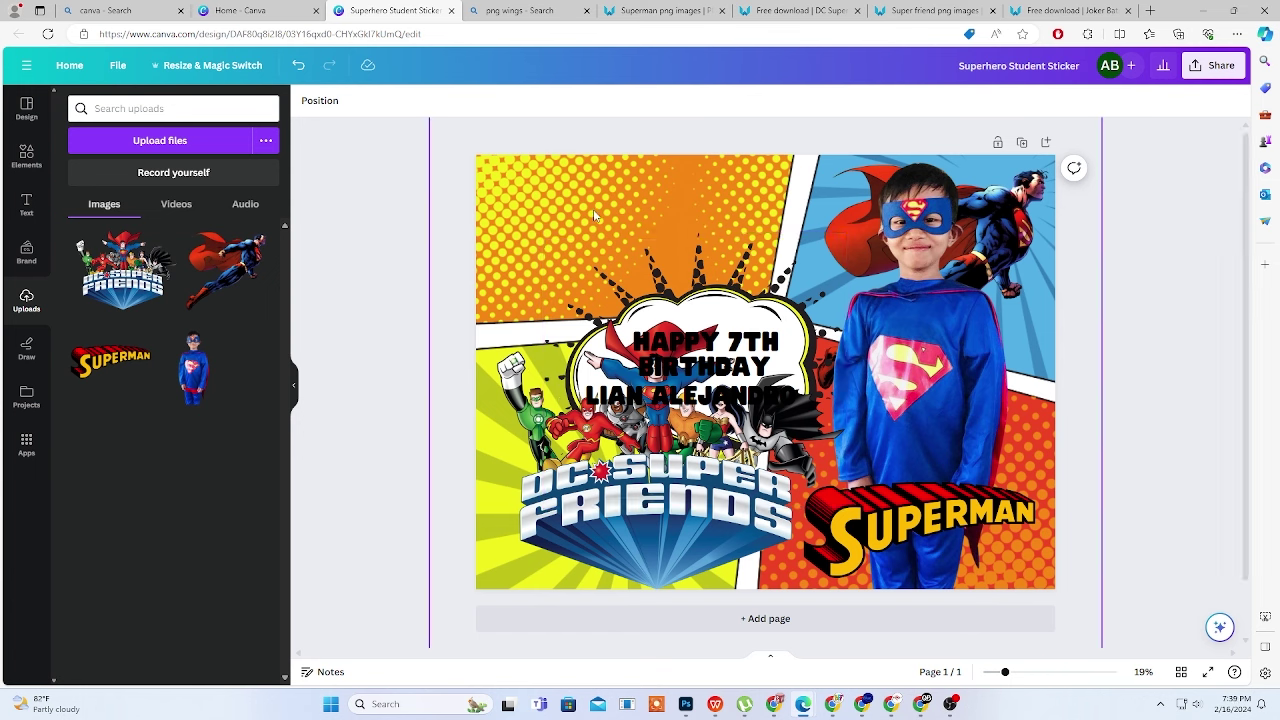
Shift the birthday bubble group up-left and drop the Super Friends art to the page bottom
{"action": "left_click_drag", "start_coordinate": [697, 467], "coordinate": [662, 384]}
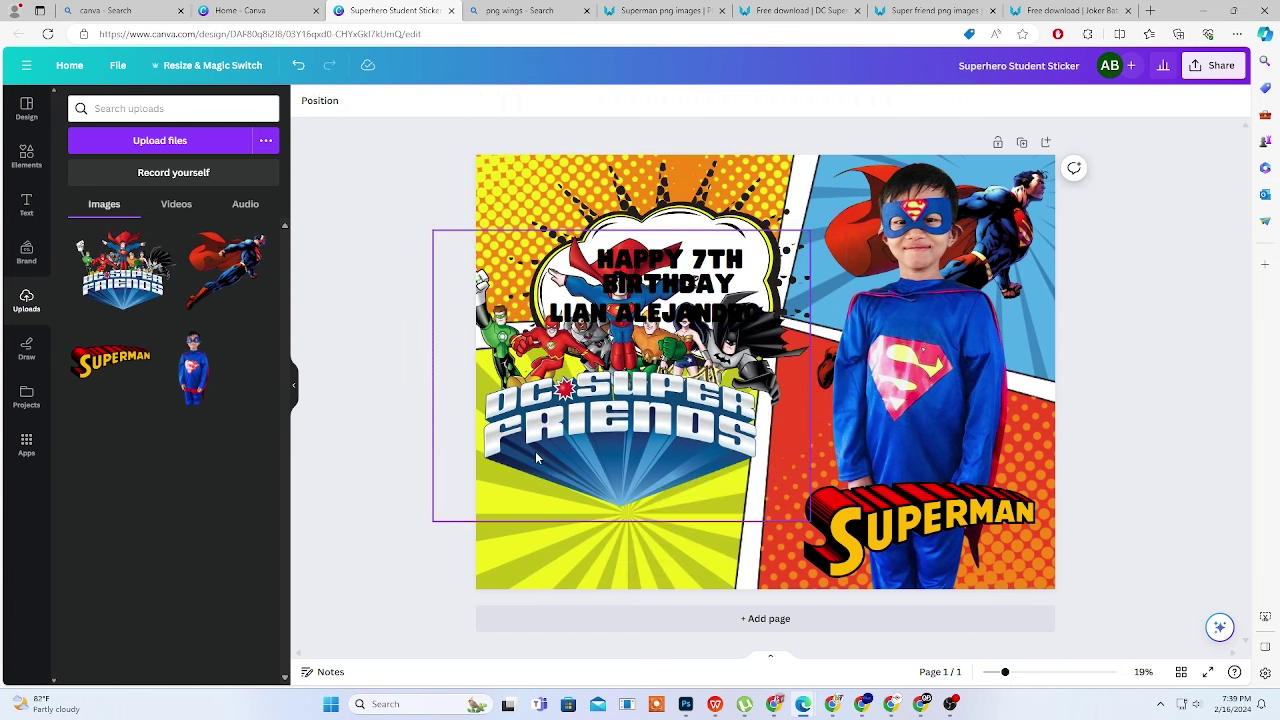
{"action": "left_click_drag", "start_coordinate": [593, 445], "coordinate": [621, 525]}
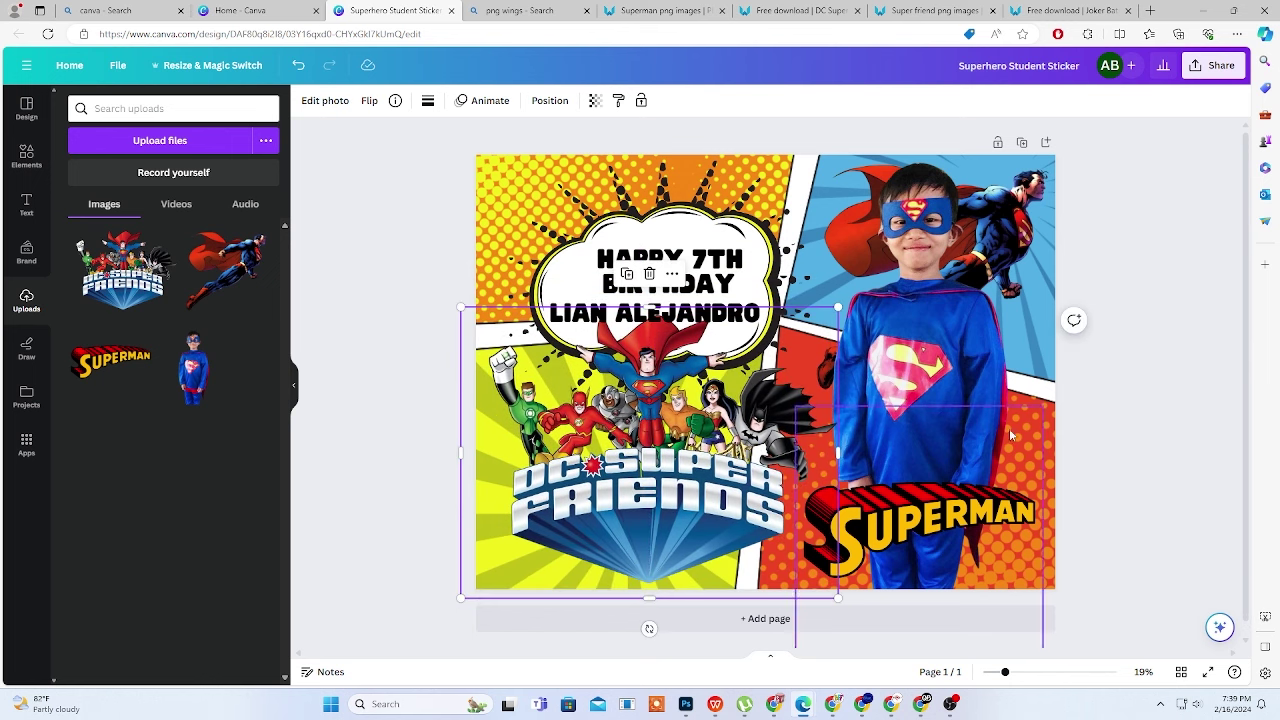
{"action": "left_click", "coordinate": [1117, 396]}
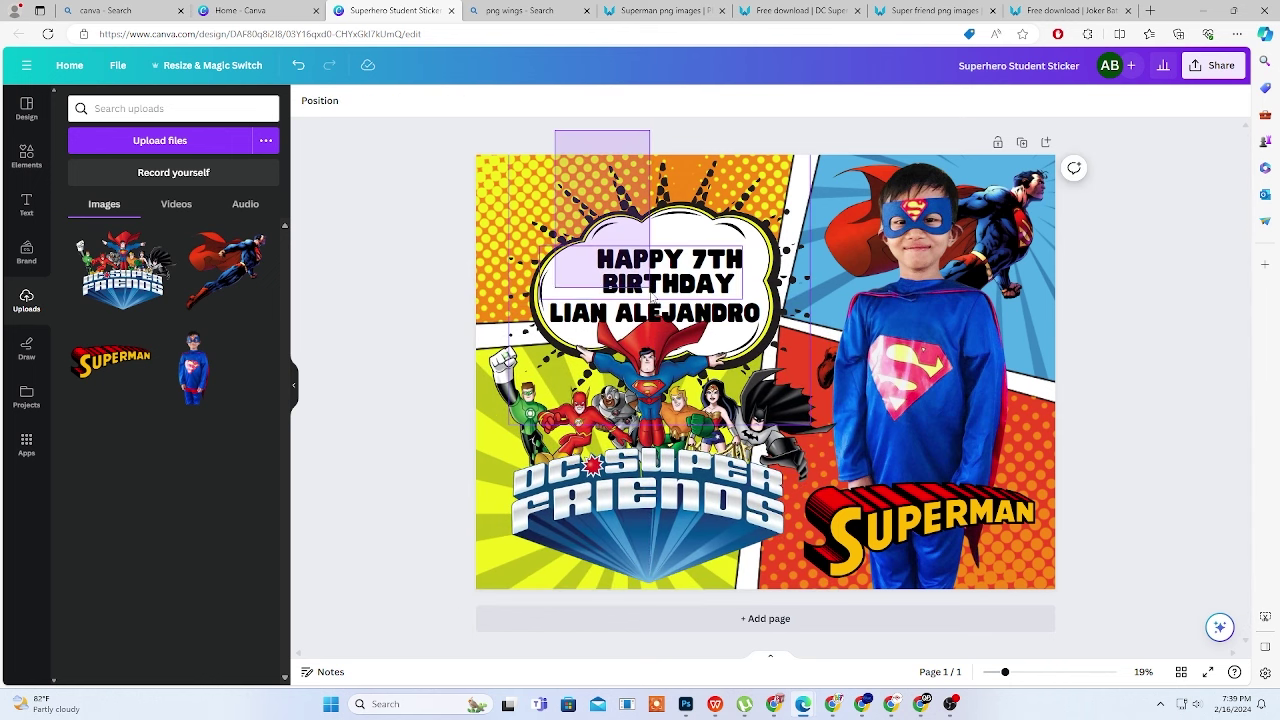
{"action": "mouse_move", "coordinate": [556, 134]}
{"action": "left_mouse_down"}
{"action": "mouse_move", "coordinate": [682, 286]}
{"action": "mouse_move", "coordinate": [665, 252]}
{"action": "left_mouse_up"}
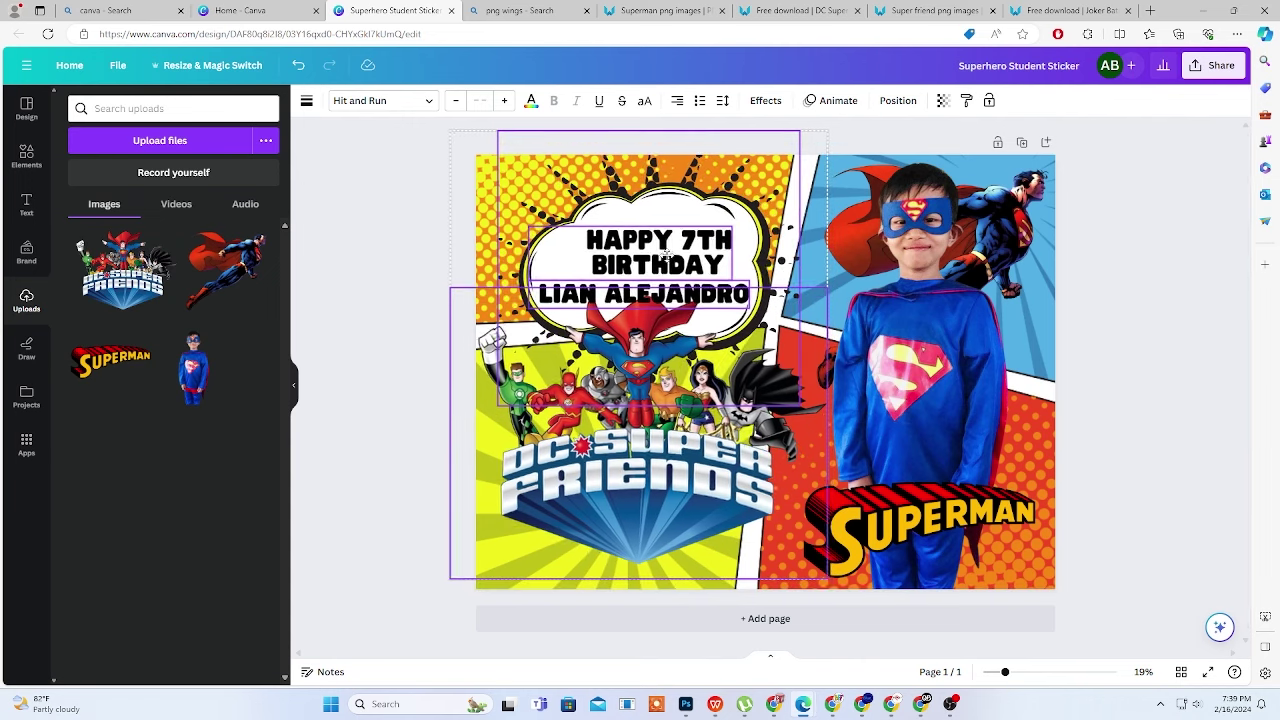
{"action": "left_click", "coordinate": [1137, 431]}
{"action": "left_click_drag", "start_coordinate": [436, 485], "coordinate": [540, 500]}
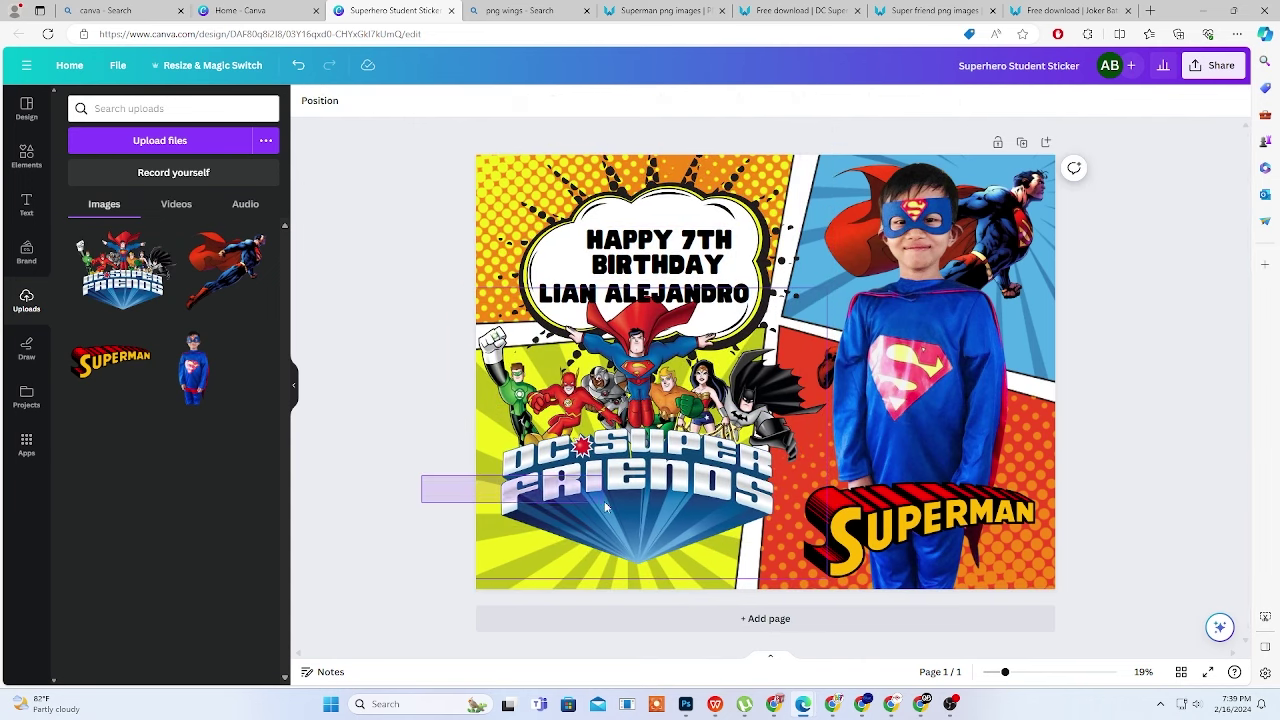
{"action": "left_click_drag", "start_coordinate": [627, 500], "coordinate": [637, 510]}
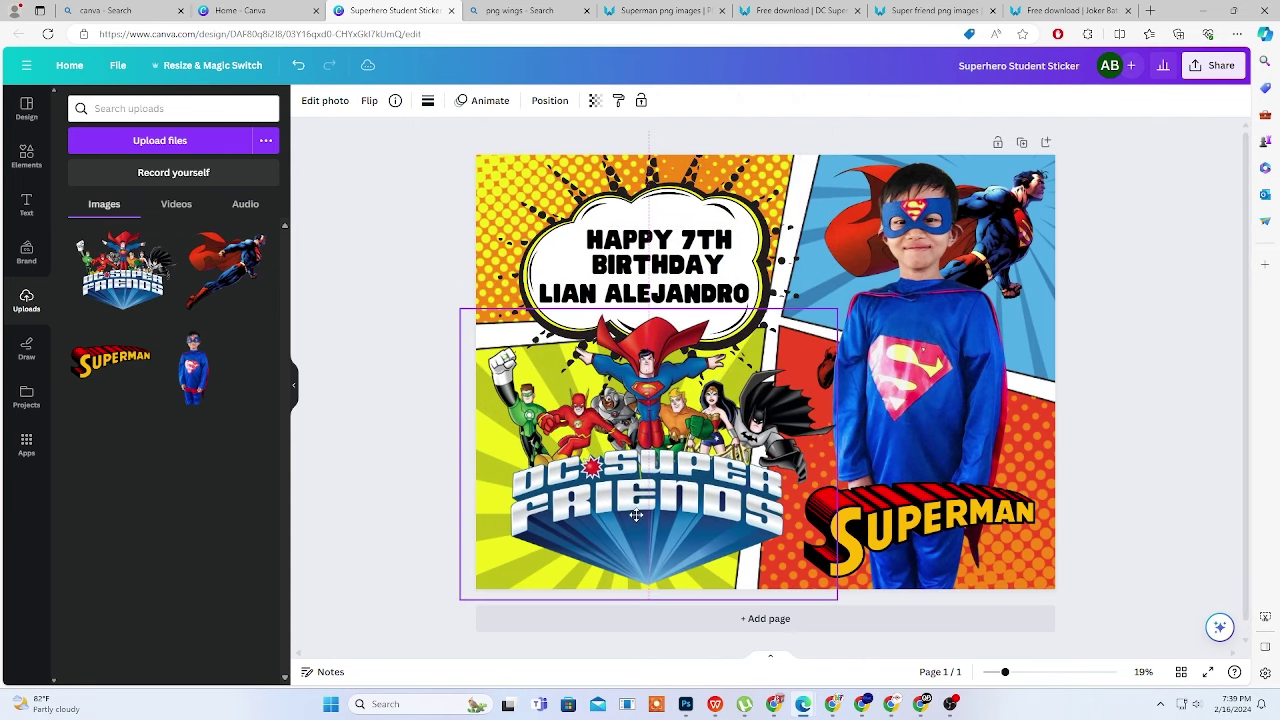
{"action": "left_click", "coordinate": [1163, 328]}
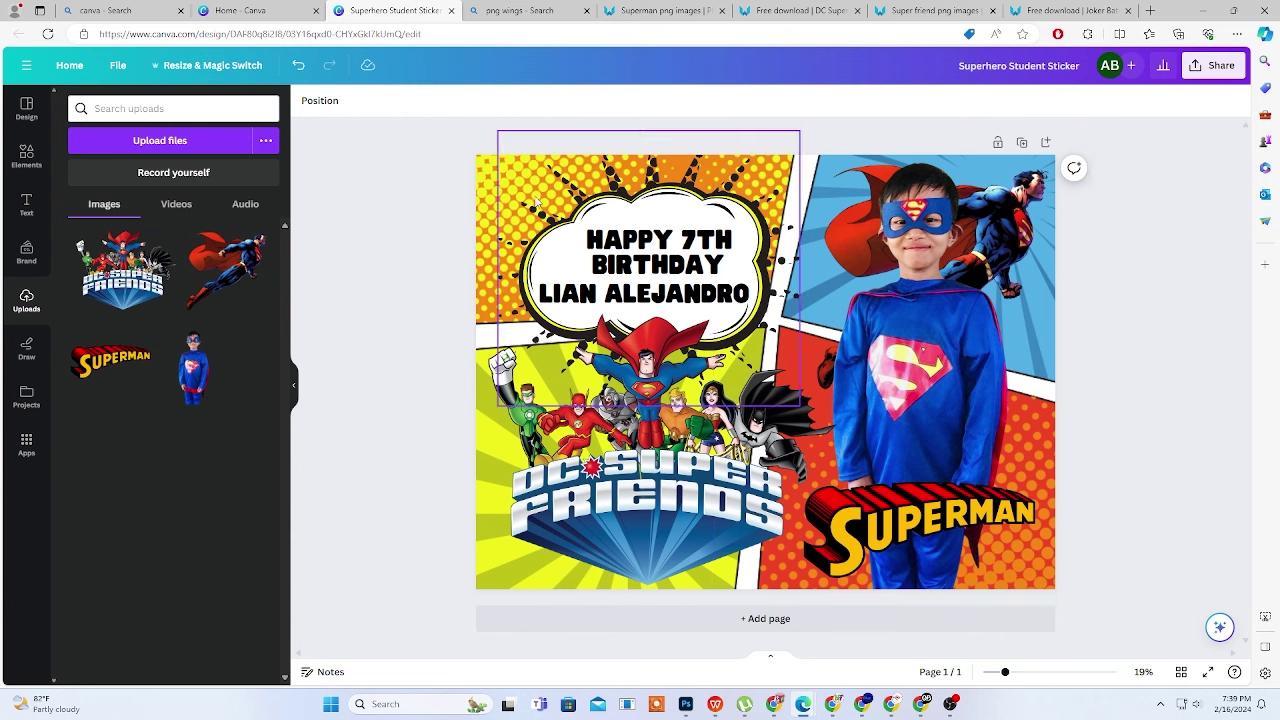
Fine-tune positions: bubble up-left, boy photo slightly down, Super Friends art nudged and slightly shrunk
{"action": "mouse_move", "coordinate": [466, 176]}
{"action": "left_mouse_down"}
{"action": "mouse_move", "coordinate": [734, 296]}
{"action": "mouse_move", "coordinate": [738, 282]}
{"action": "left_mouse_up"}
{"action": "left_click", "coordinate": [1148, 378]}
{"action": "left_click", "coordinate": [1036, 368]}
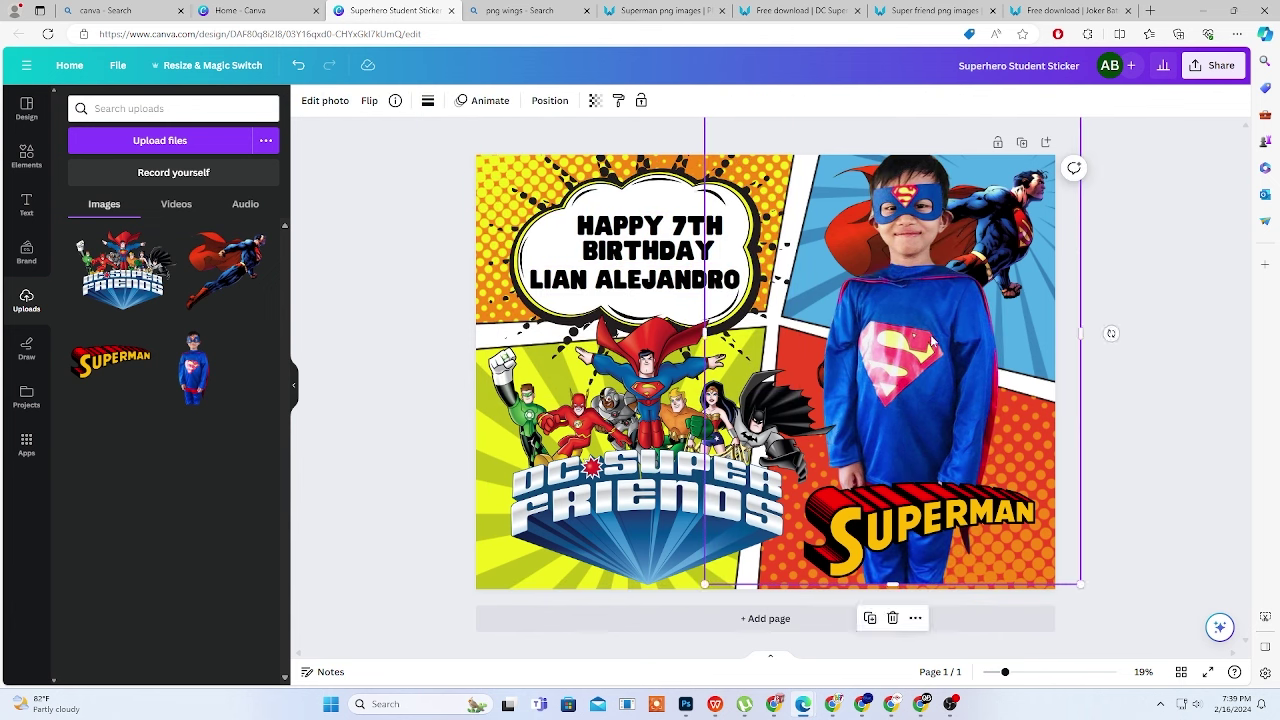
{"action": "left_click_drag", "start_coordinate": [930, 337], "coordinate": [934, 352]}
{"action": "left_click", "coordinate": [694, 525]}
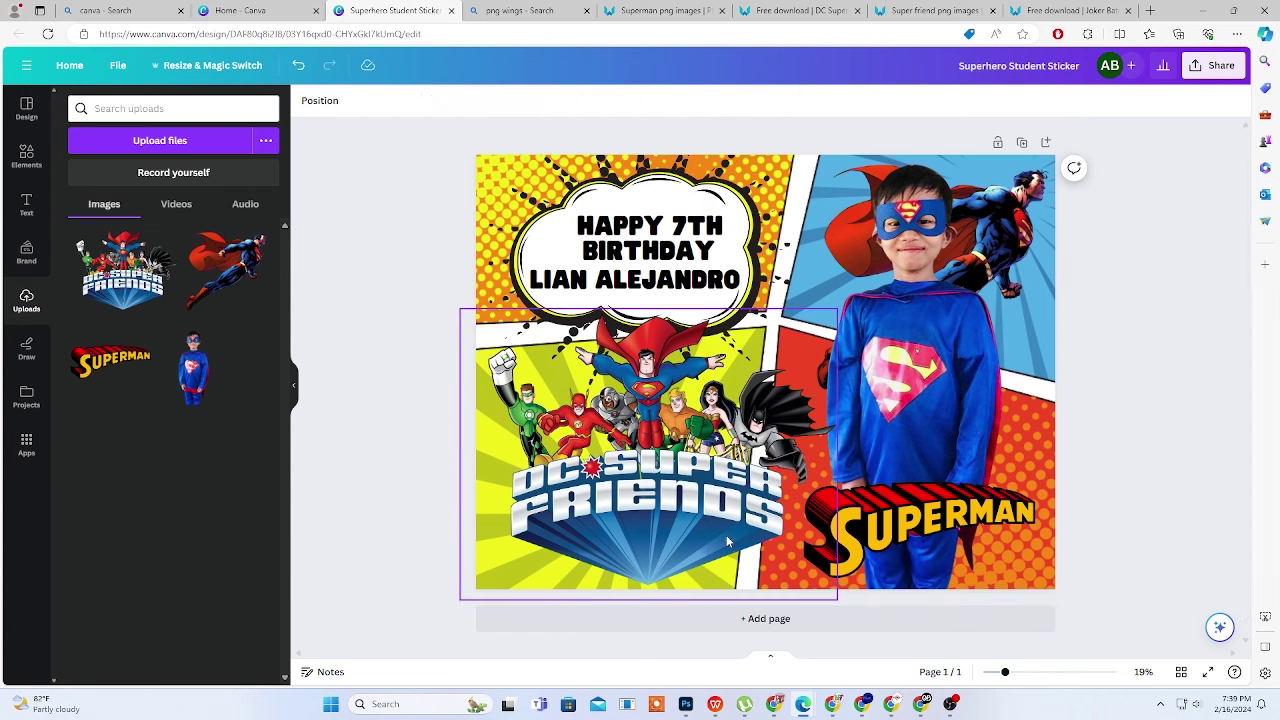
{"action": "left_click_drag", "start_coordinate": [694, 525], "coordinate": [694, 535]}
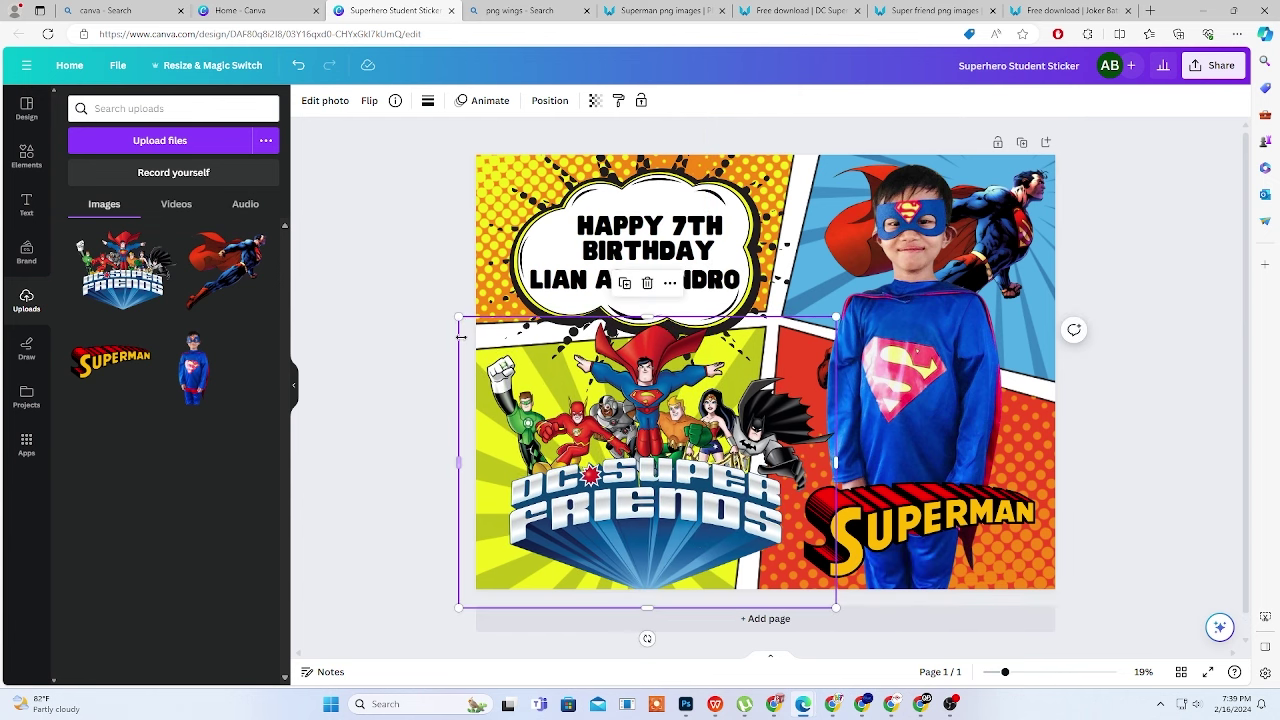
{"action": "left_click_drag", "start_coordinate": [459, 319], "coordinate": [476, 337]}
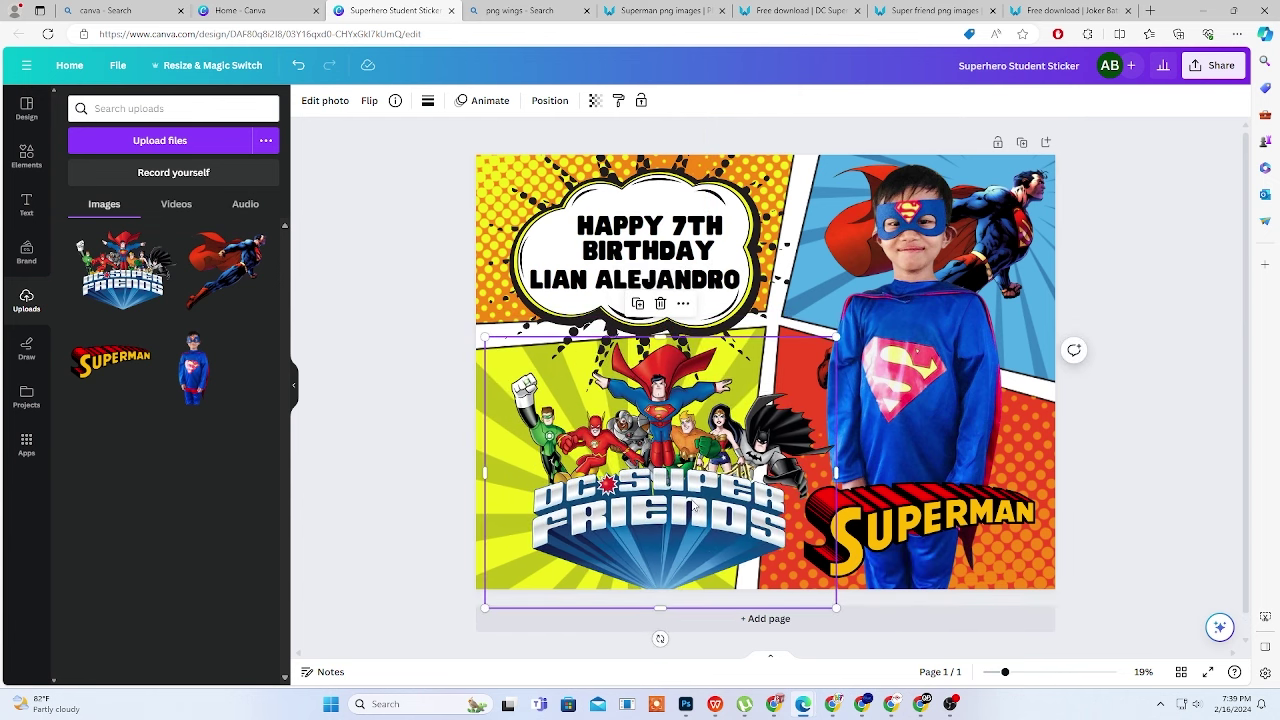
{"action": "left_click", "coordinate": [1136, 493]}
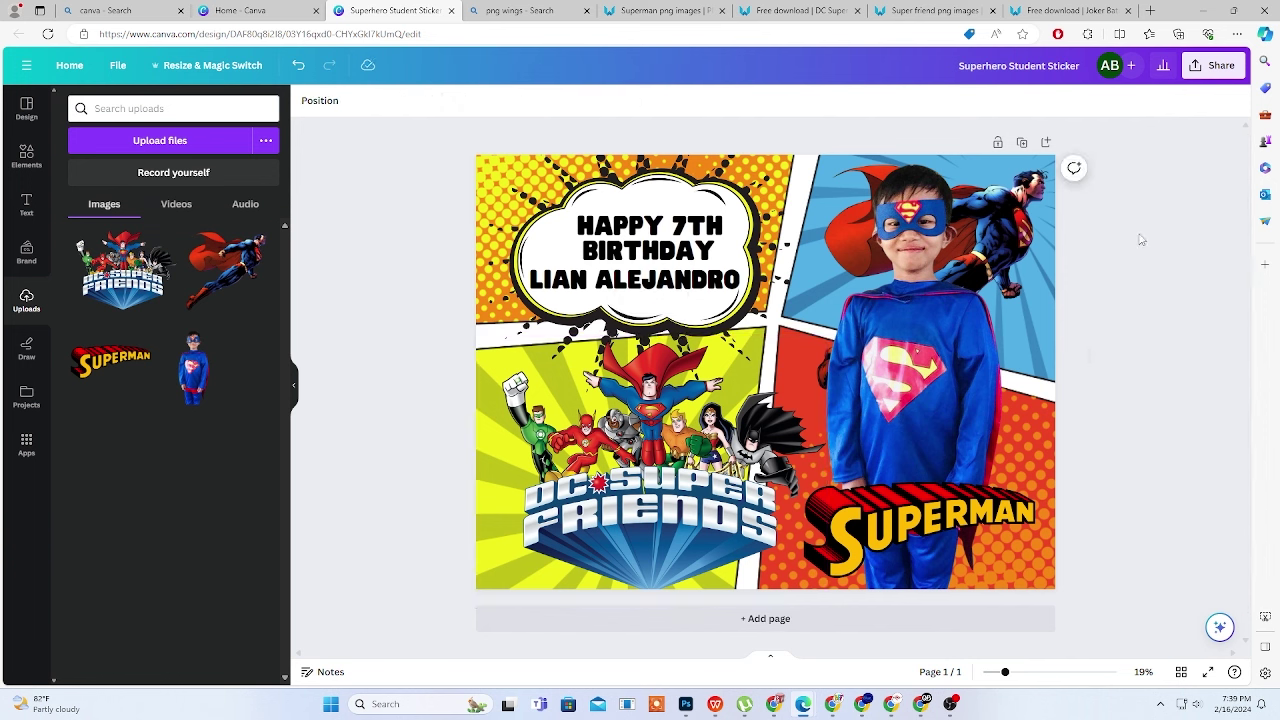
Edit the bubble's second text line to read FEBRUARY 24, 2024
{"action": "left_click", "coordinate": [678, 283]}
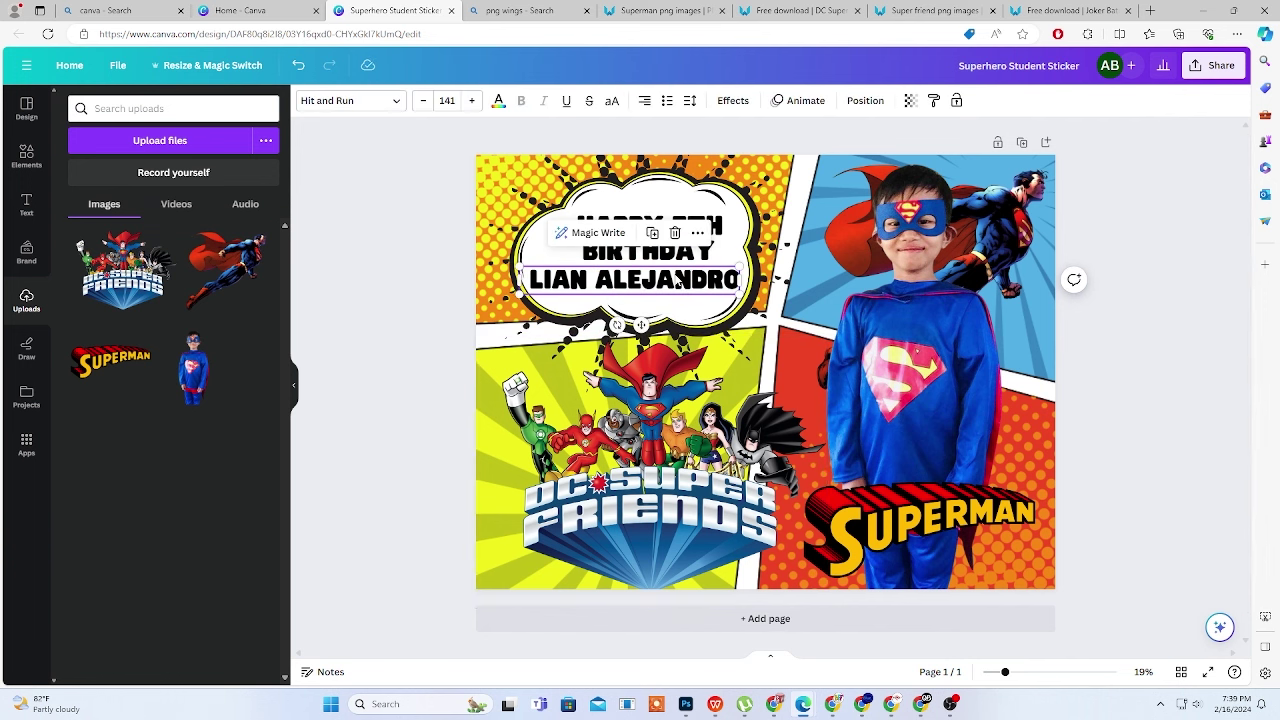
{"action": "left_click_drag", "start_coordinate": [678, 283], "coordinate": [686, 296]}
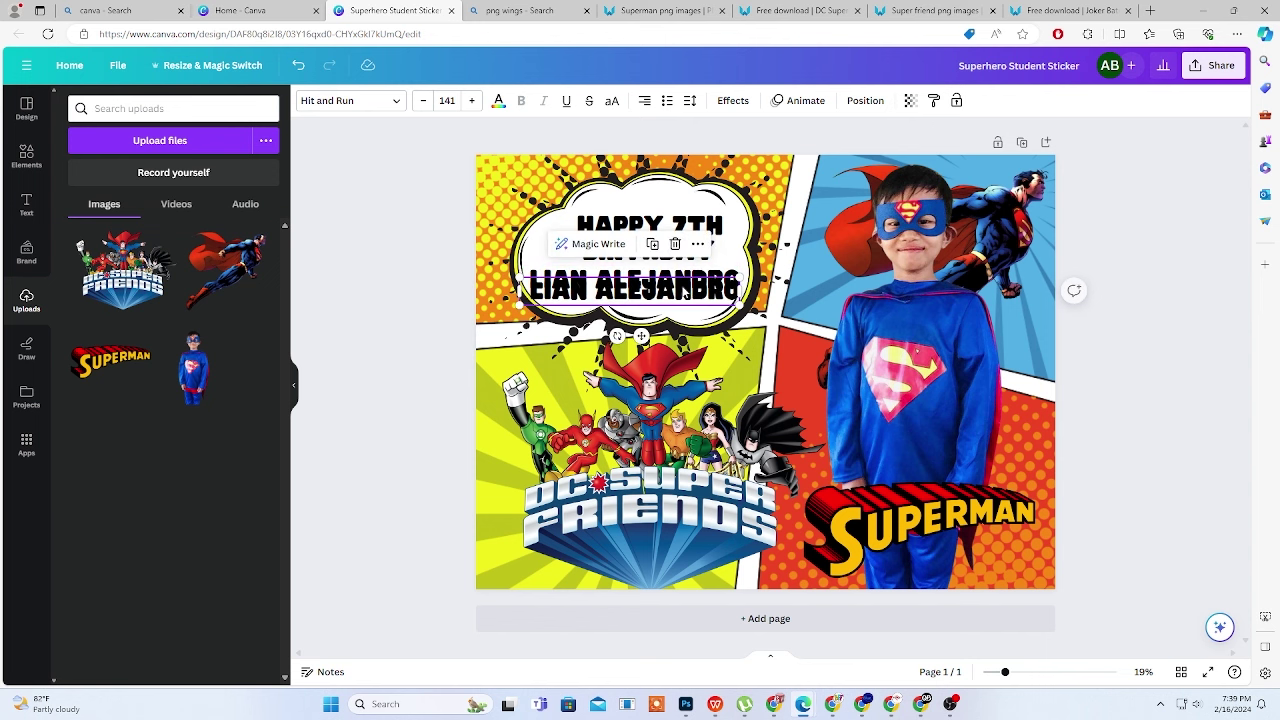
{"action": "double_click", "coordinate": [688, 290]}
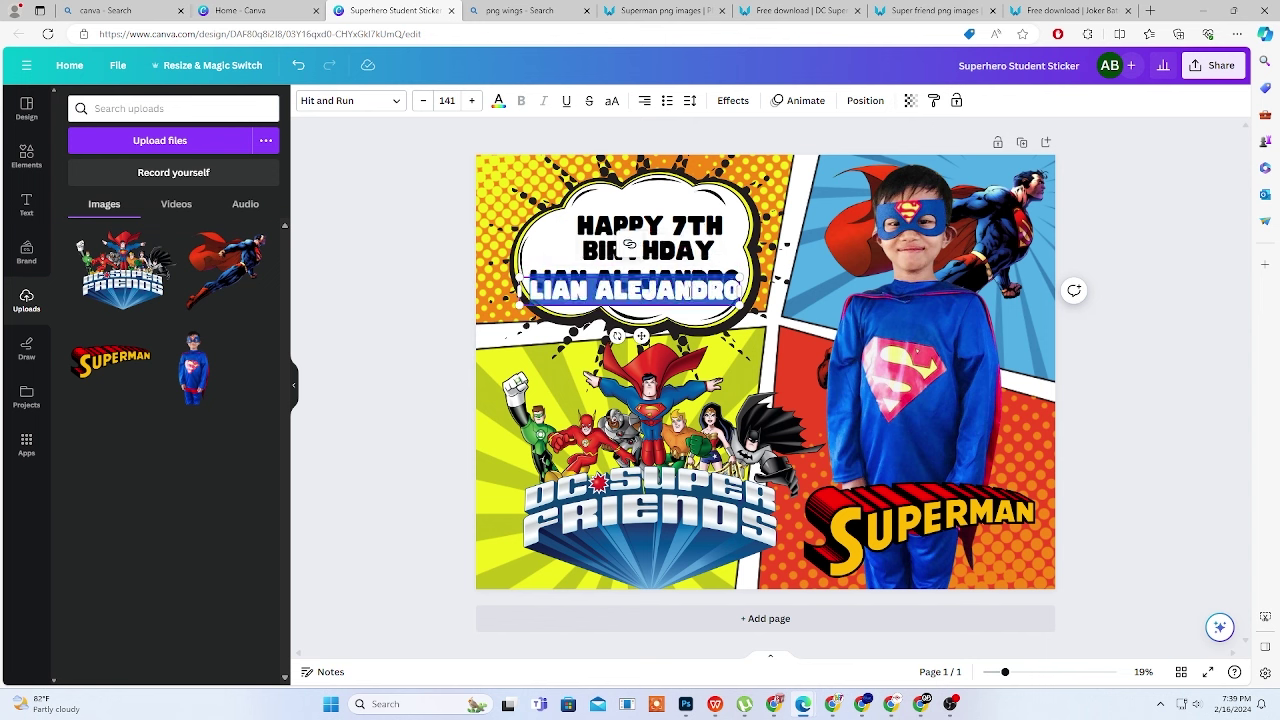
{"action": "left_click", "coordinate": [689, 291]}
{"action": "type", "text": "RY"}
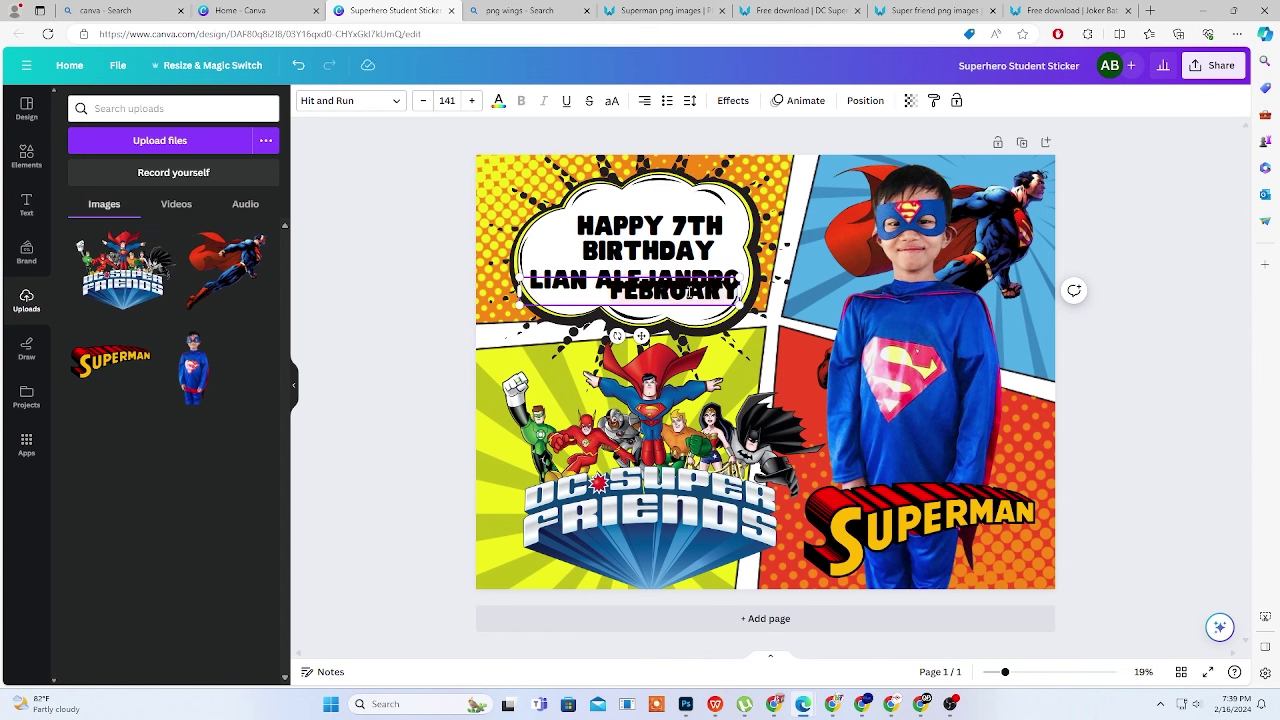
{"action": "type", "text": " 24"}
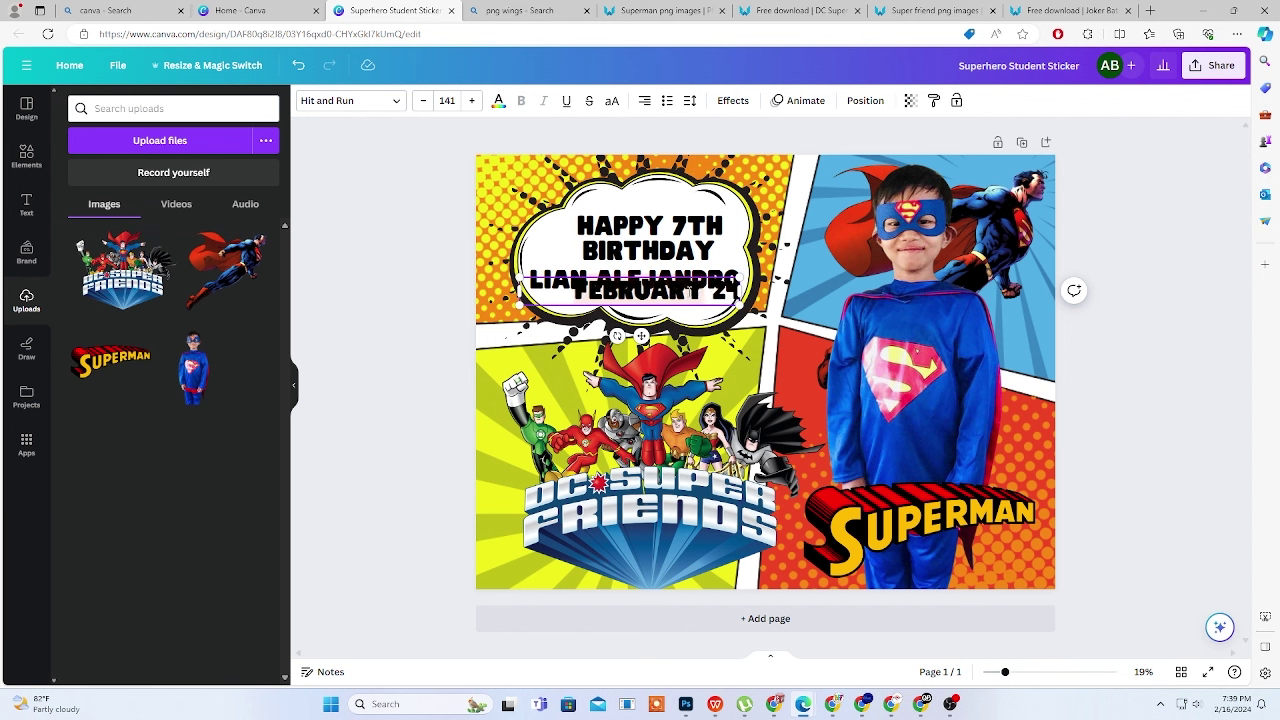
{"action": "type", "text": ", 2"}
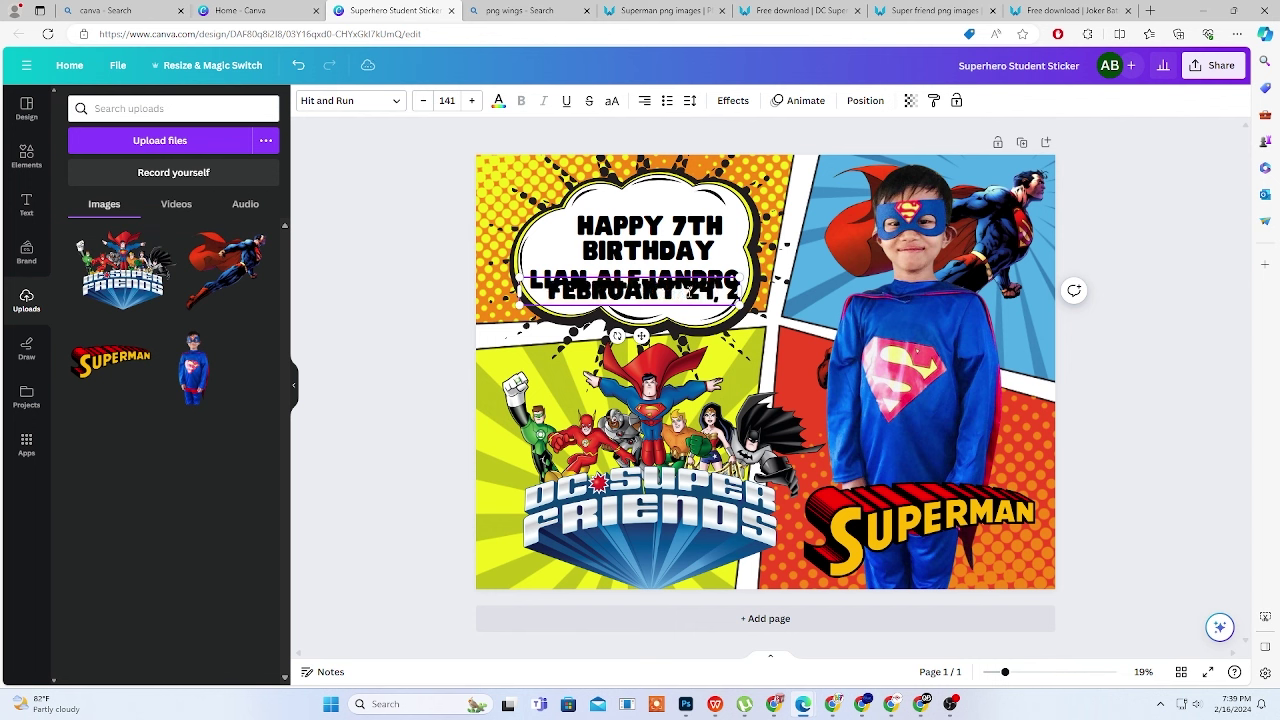
{"action": "type", "text": "024"}
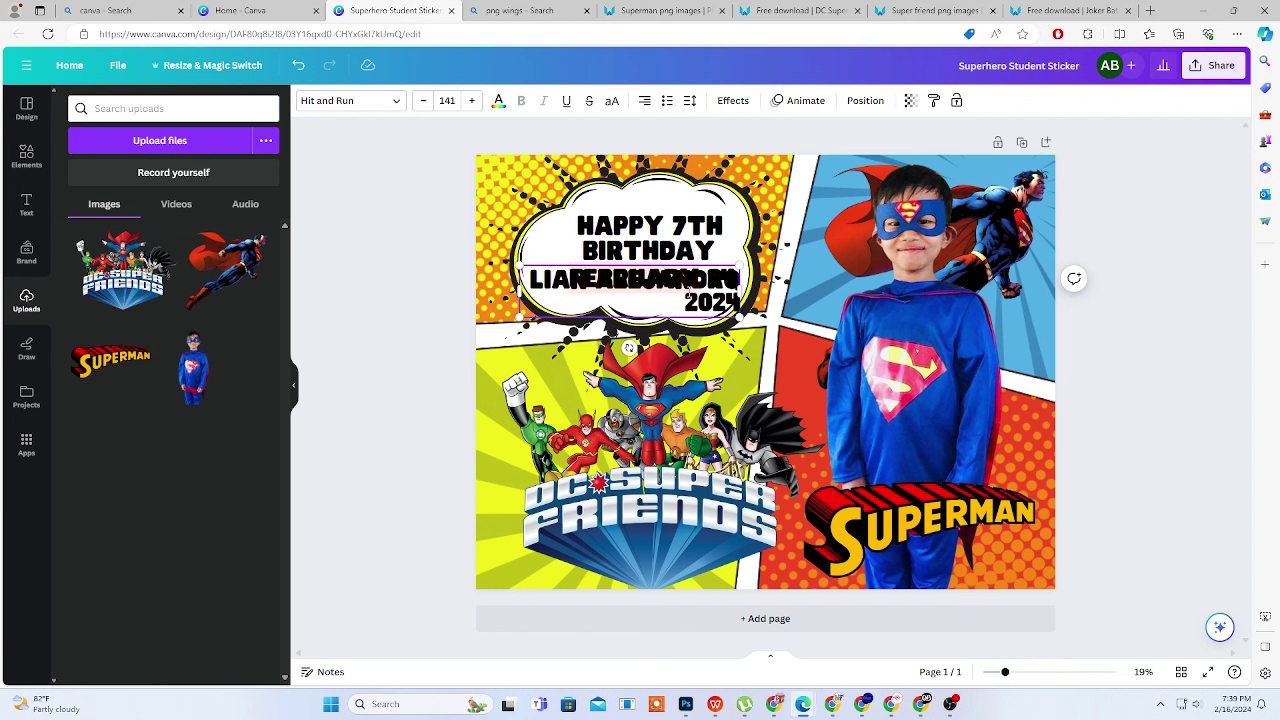
Reduce the date line's font size step by step toward about 70
{"action": "left_click", "coordinate": [421, 101]}
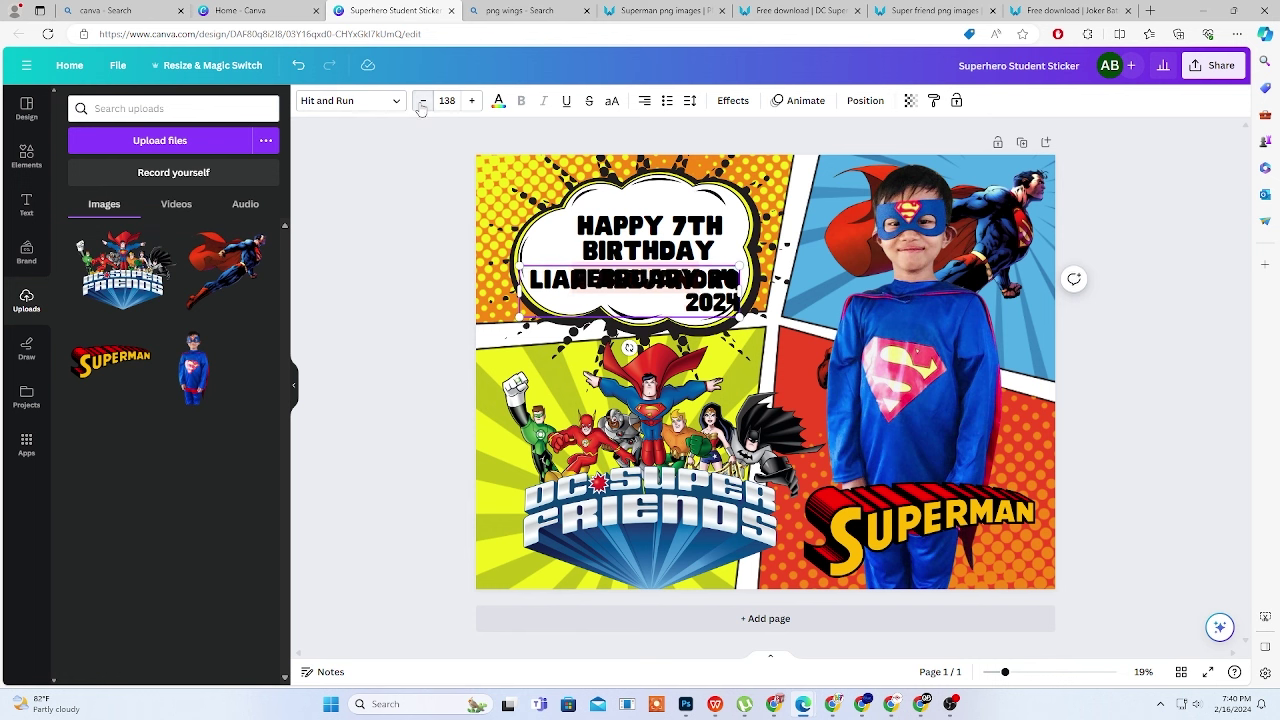
{"action": "left_click", "coordinate": [421, 101]}
{"action": "double_click", "coordinate": [421, 101]}
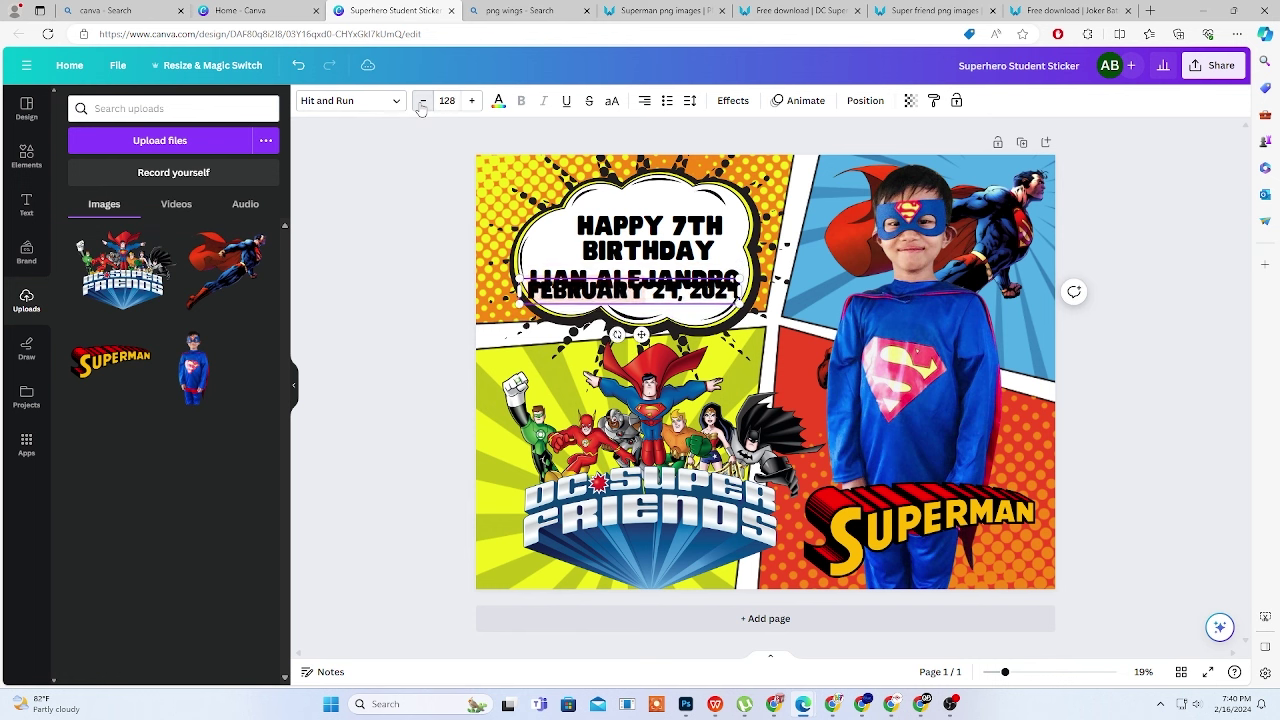
{"action": "left_click", "coordinate": [421, 101]}
{"action": "triple_click", "coordinate": [421, 101]}
{"action": "double_click", "coordinate": [421, 101]}
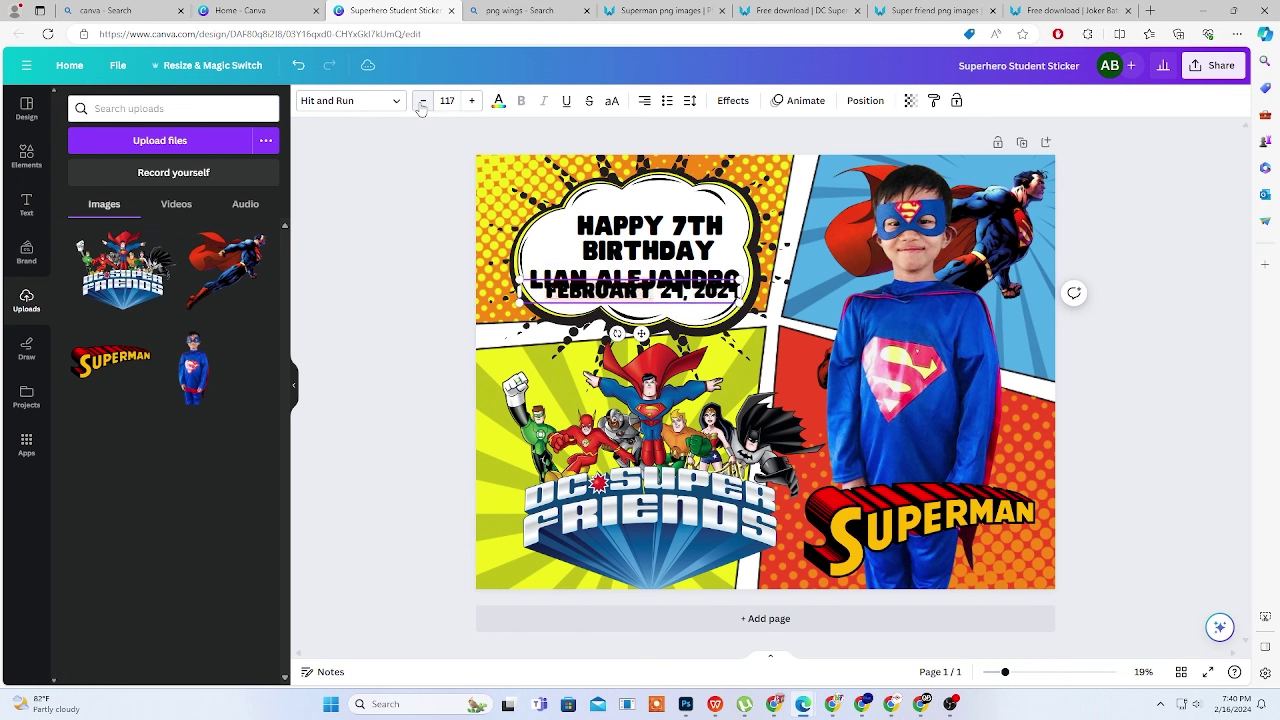
{"action": "double_click", "coordinate": [421, 101]}
{"action": "double_click", "coordinate": [421, 101]}
{"action": "triple_click", "coordinate": [421, 101]}
{"action": "double_click", "coordinate": [421, 101]}
{"action": "left_click", "coordinate": [421, 101]}
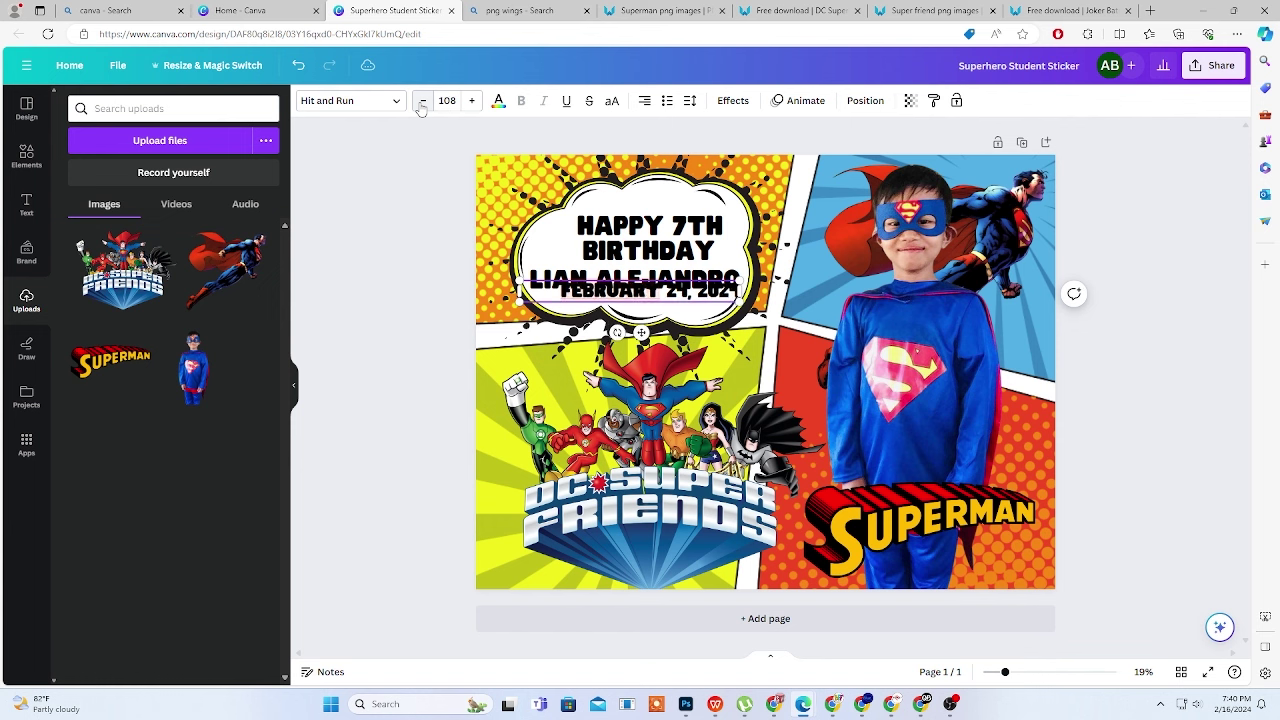
{"action": "left_click", "coordinate": [421, 101]}
Place the date just below the child's name and shrink it a little more
{"action": "left_click", "coordinate": [421, 101]}
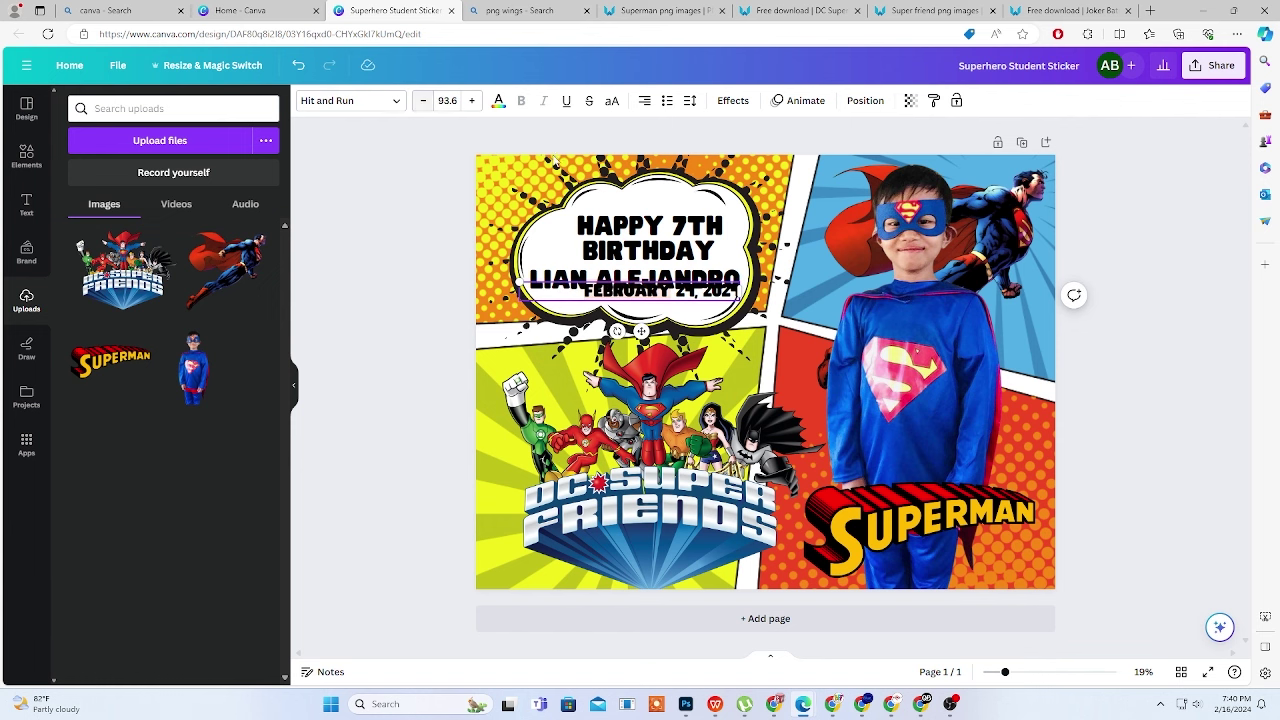
{"action": "left_click_drag", "start_coordinate": [688, 290], "coordinate": [695, 300]}
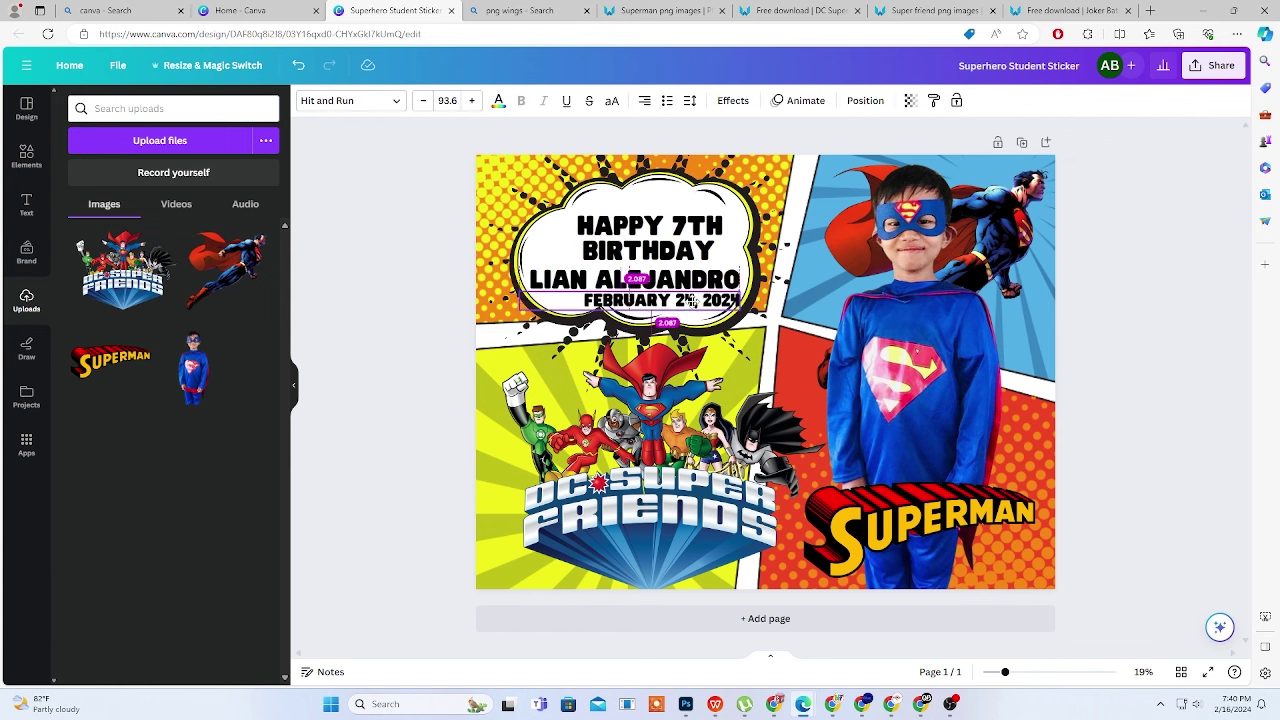
{"action": "left_click_drag", "start_coordinate": [620, 310], "coordinate": [641, 310]}
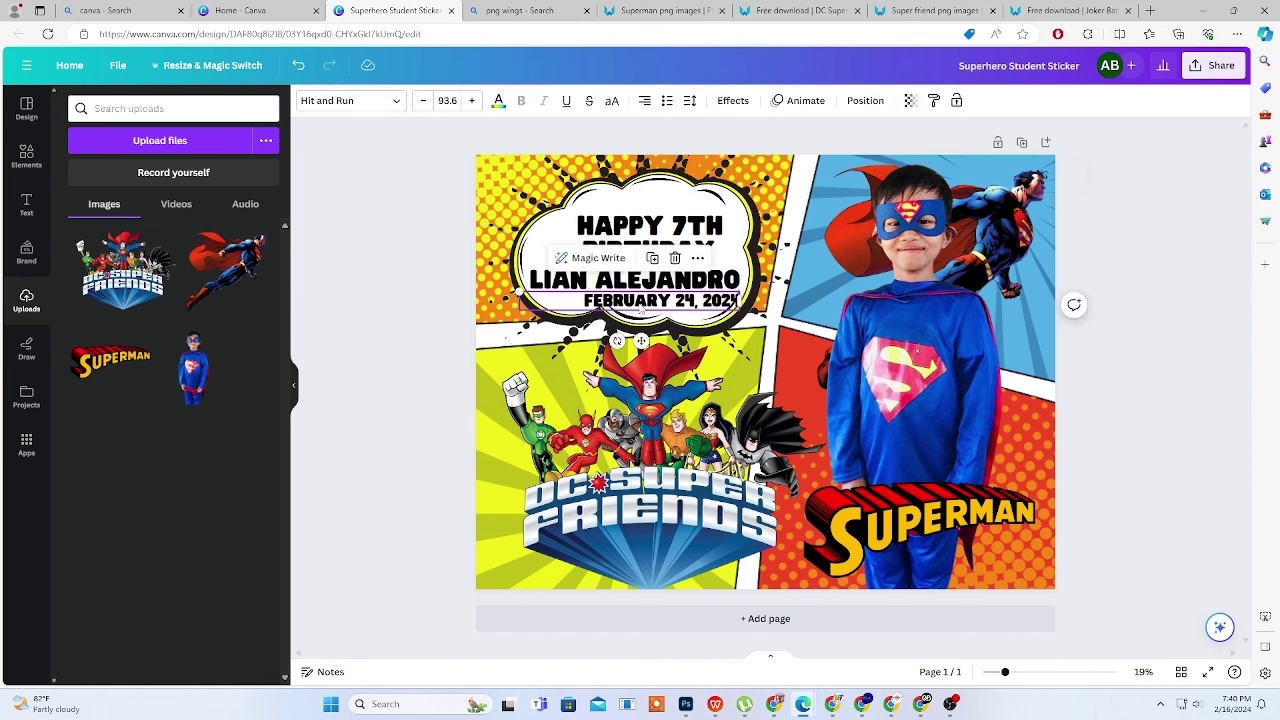
{"action": "left_click", "coordinate": [425, 101]}
{"action": "left_click", "coordinate": [425, 101]}
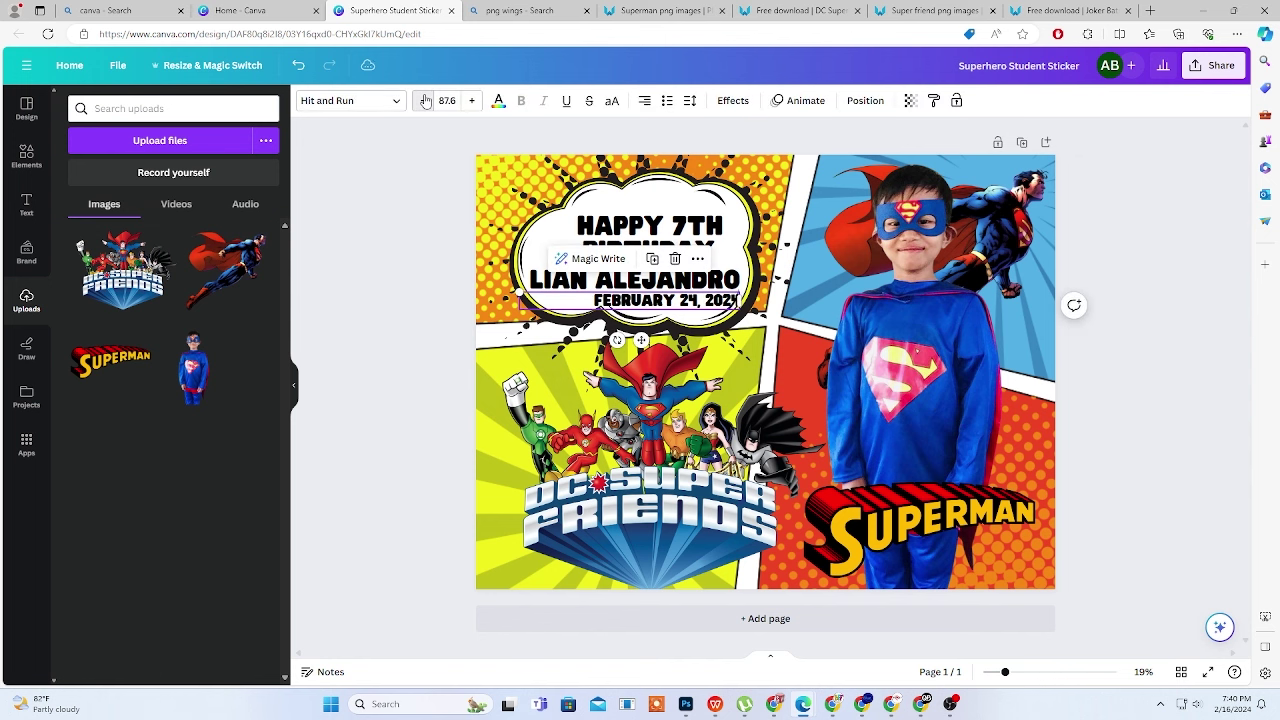
{"action": "left_click", "coordinate": [425, 101]}
{"action": "left_click", "coordinate": [425, 101]}
{"action": "left_click", "coordinate": [425, 101]}
{"action": "left_click", "coordinate": [425, 101]}
{"action": "left_click", "coordinate": [425, 101]}
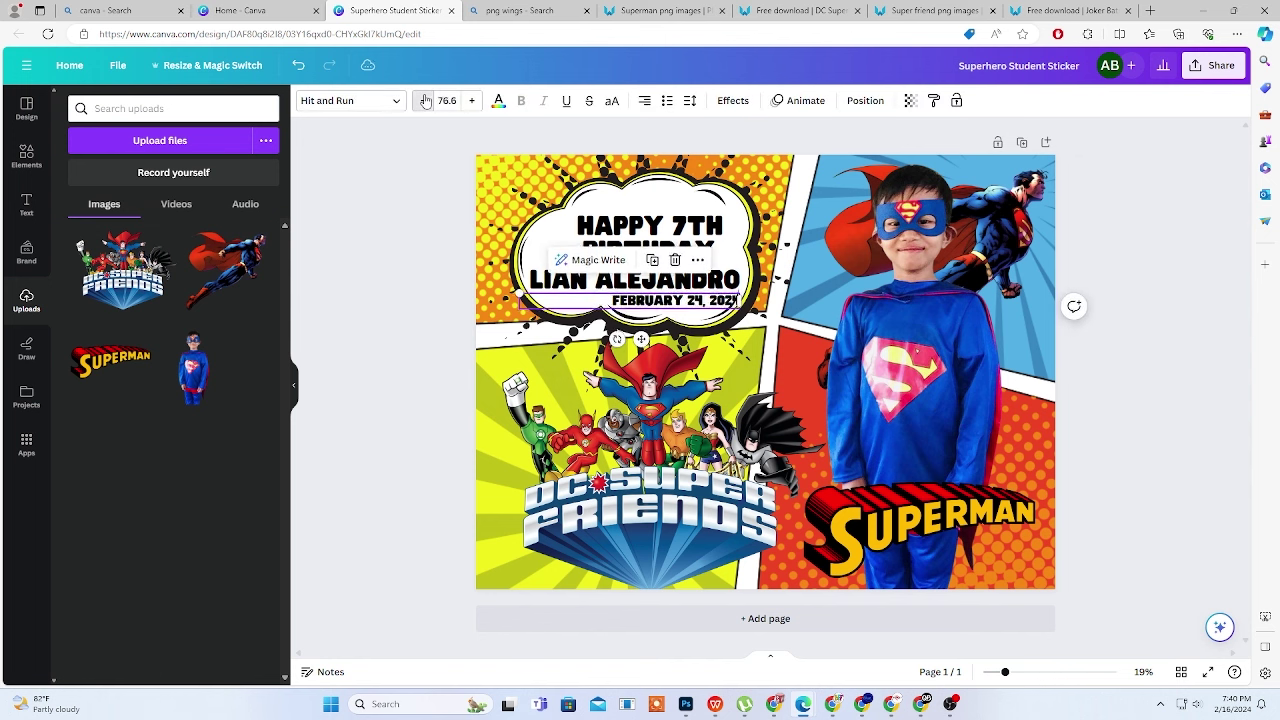
{"action": "left_click", "coordinate": [425, 101]}
Select and deselect the headline, date and boy's photo to review the layout
{"action": "left_click", "coordinate": [680, 303]}
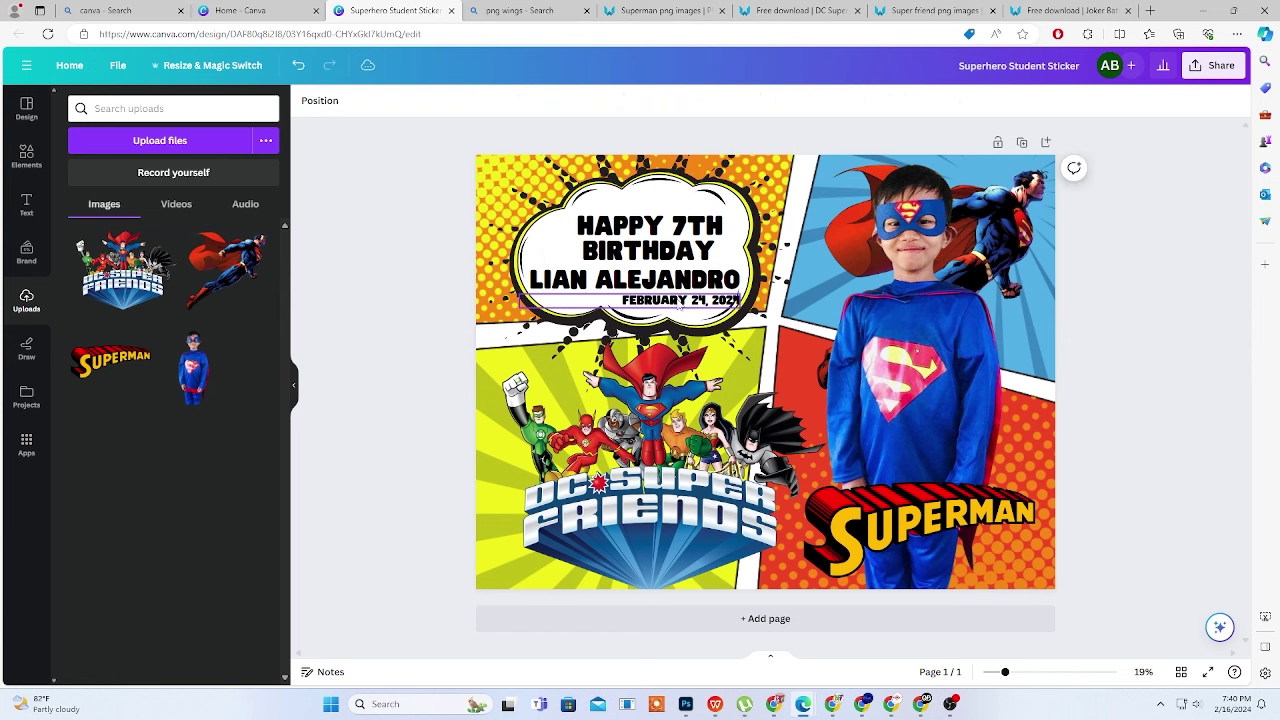
{"action": "left_click", "coordinate": [1150, 298]}
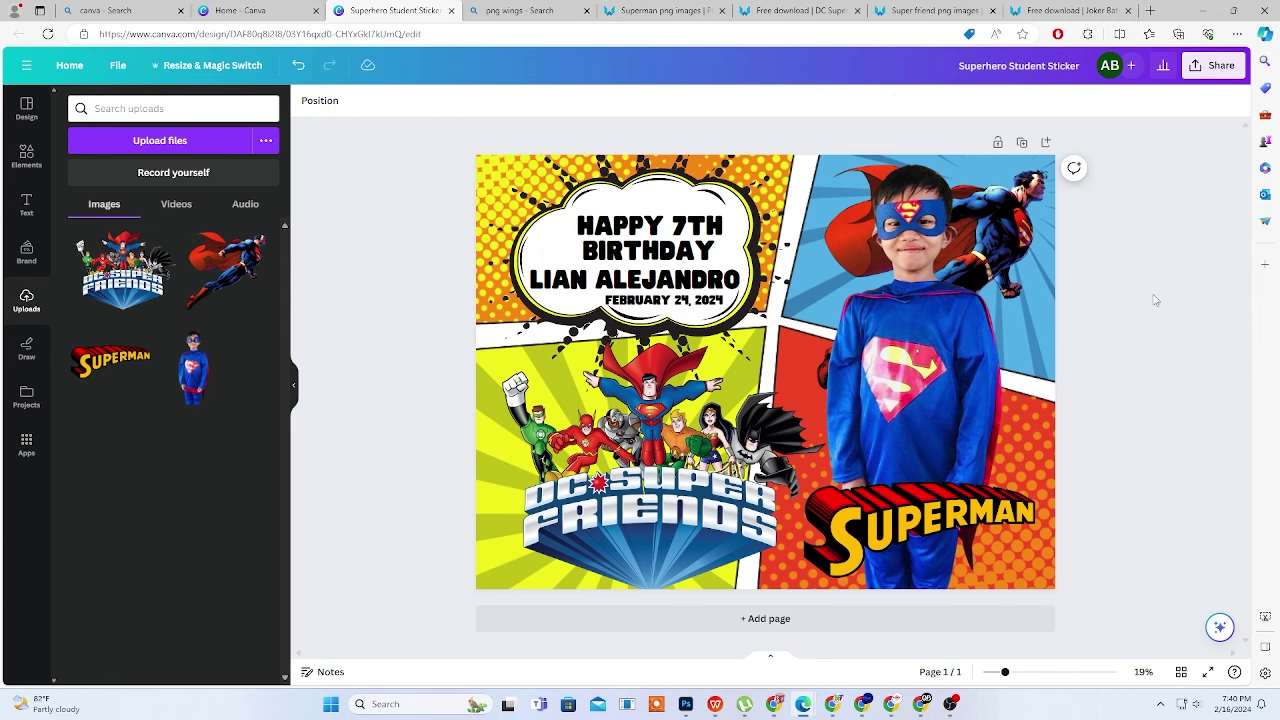
{"action": "left_click", "coordinate": [680, 280]}
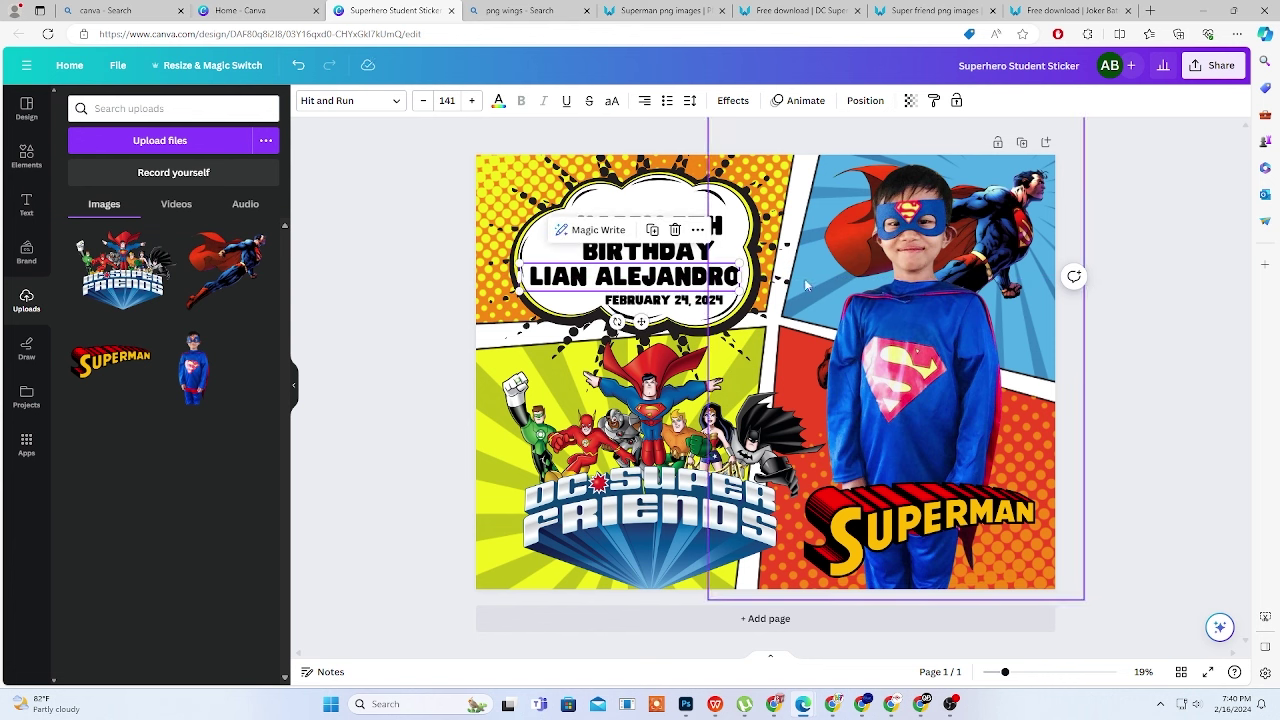
{"action": "left_click", "coordinate": [669, 304]}
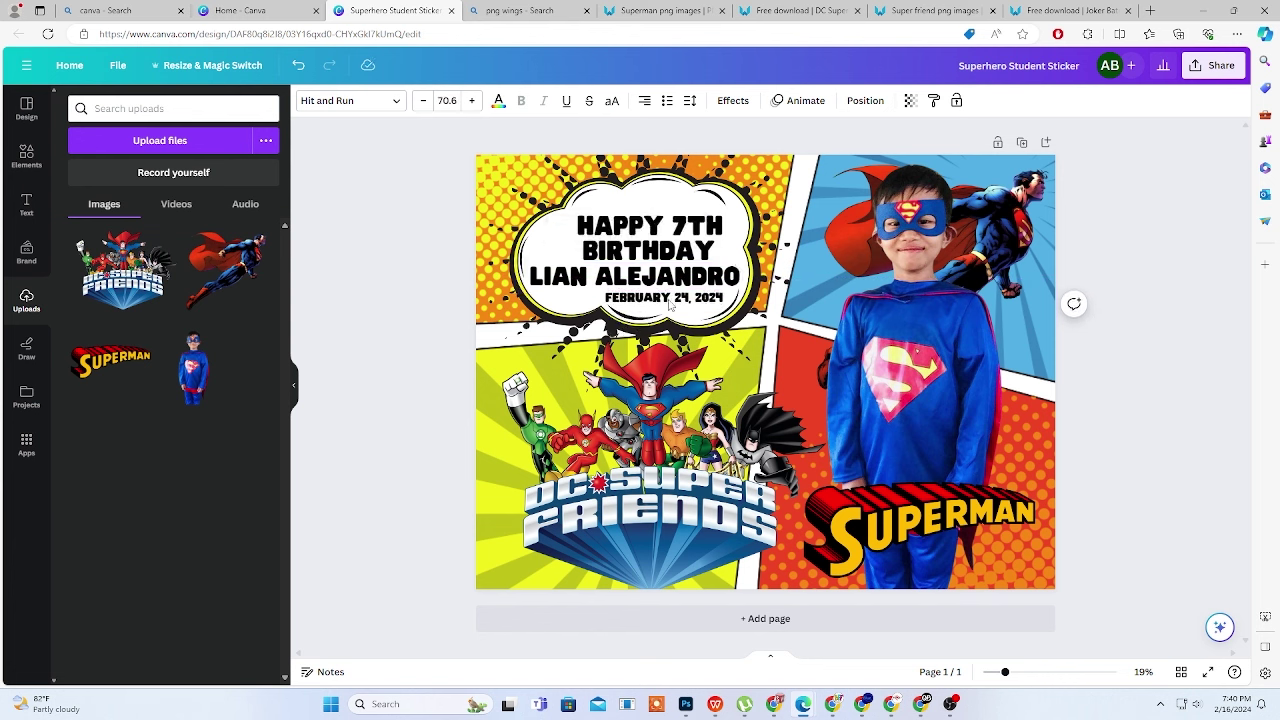
{"action": "left_click", "coordinate": [669, 305]}
{"action": "left_click", "coordinate": [1145, 285]}
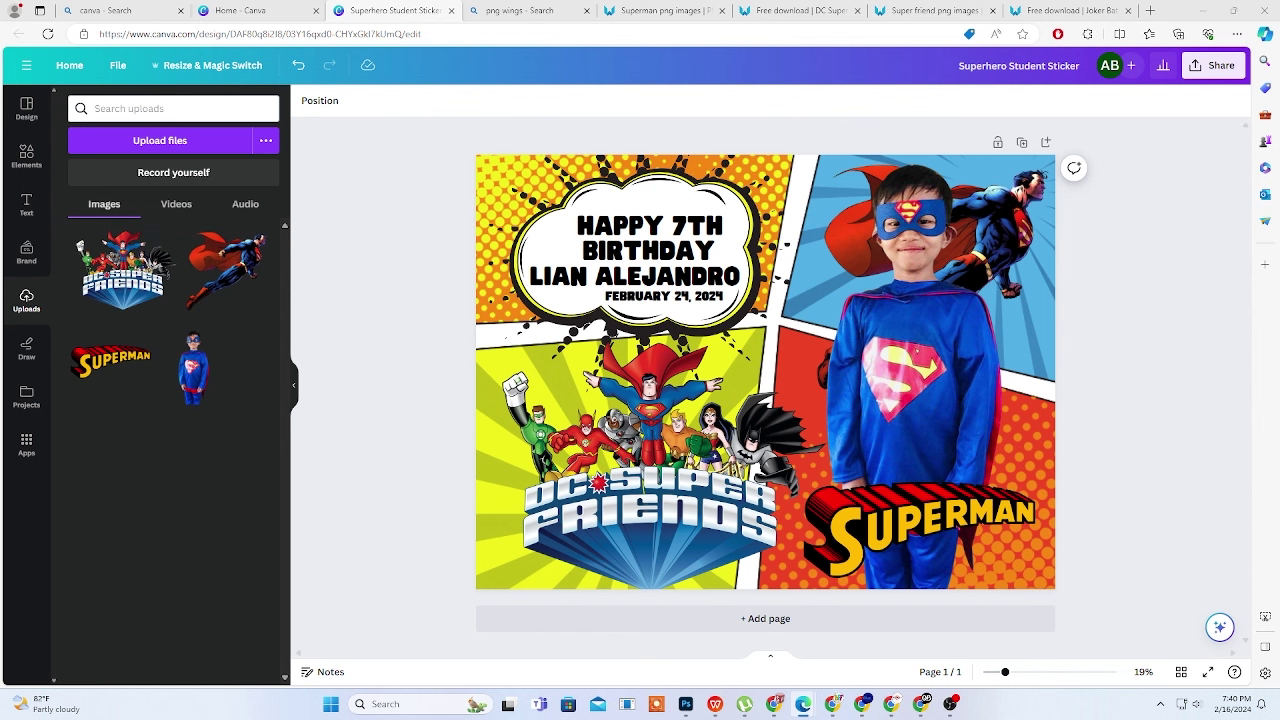
{"action": "left_click", "coordinate": [1140, 490]}
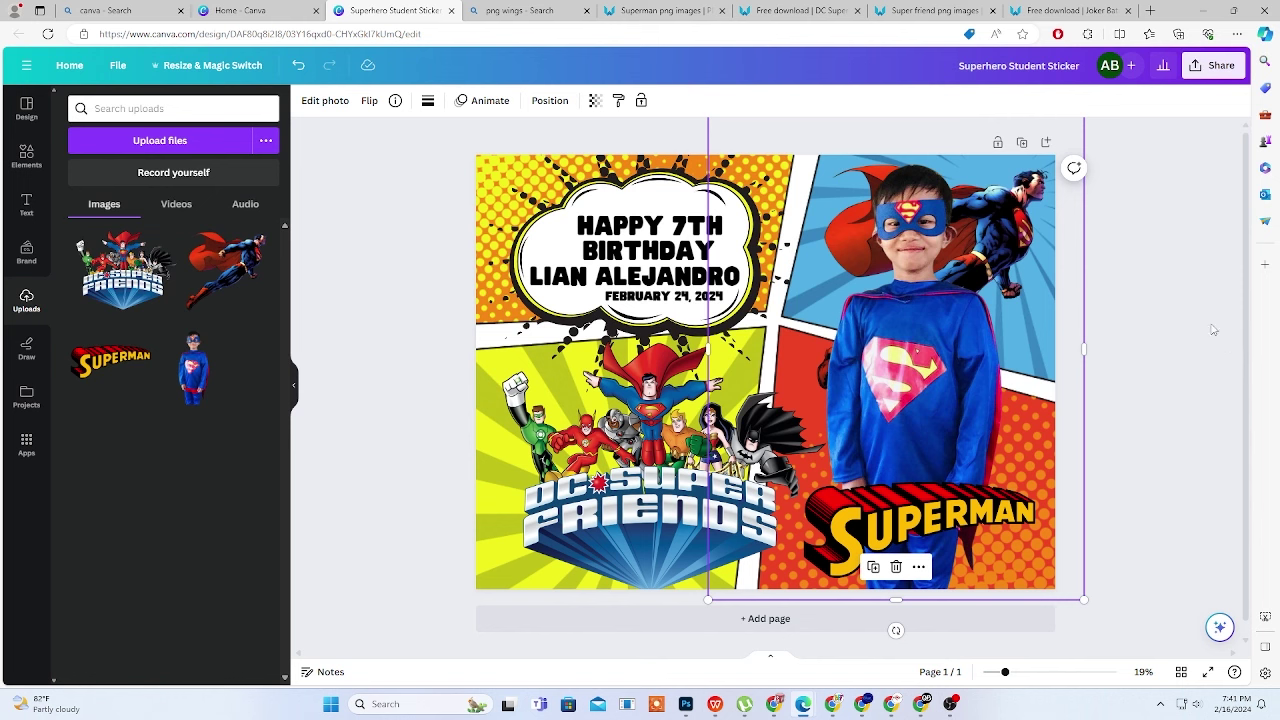
{"action": "left_click", "coordinate": [1146, 317]}
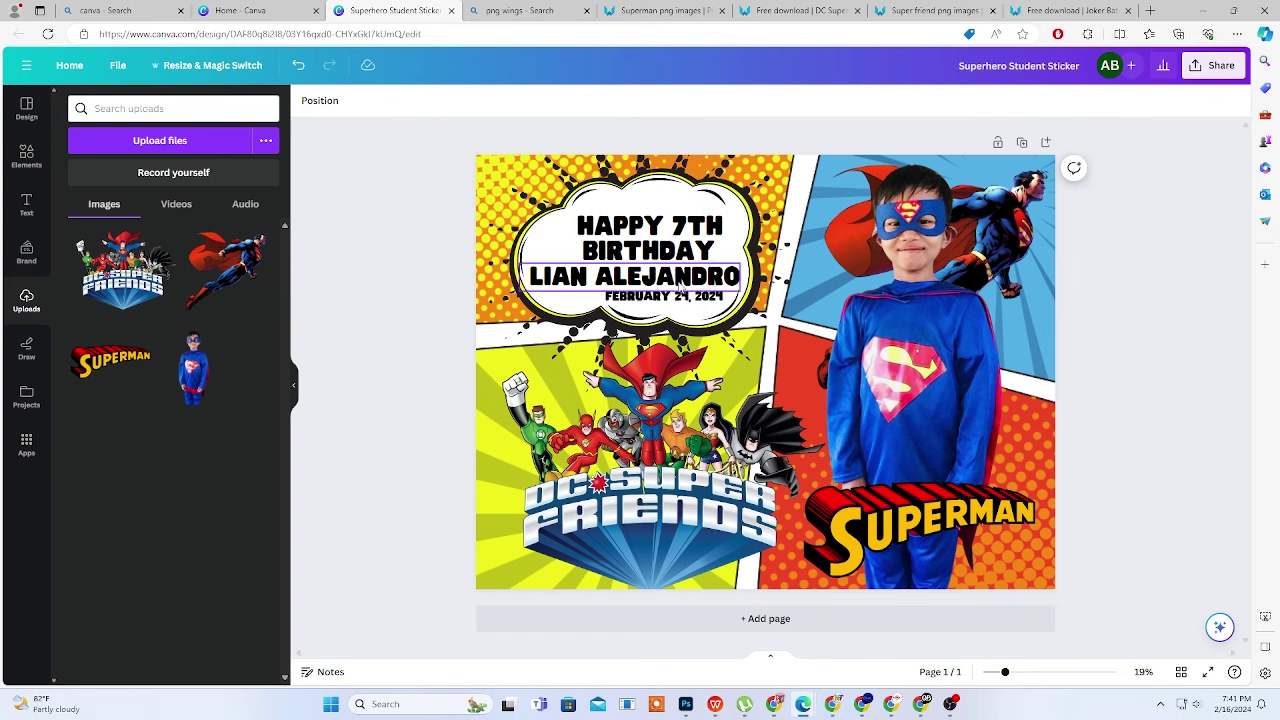
Change the child's name text colour to red
{"action": "left_click", "coordinate": [630, 255]}
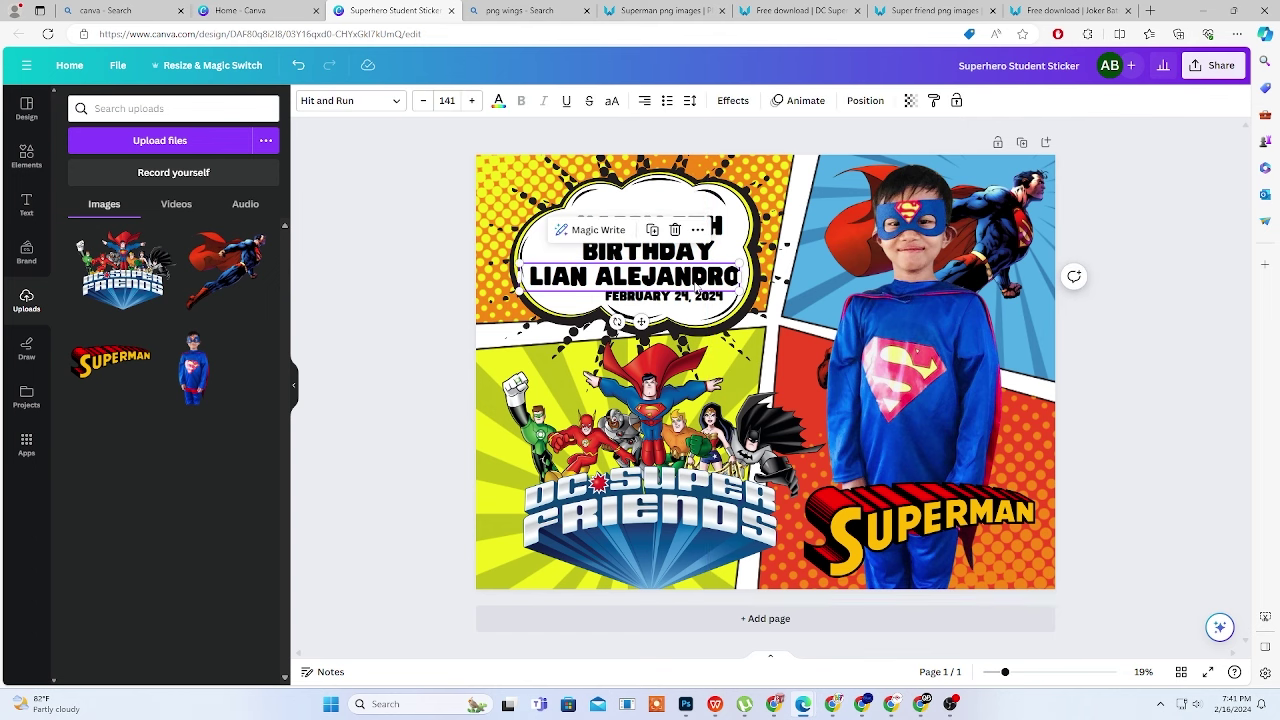
{"action": "left_click", "coordinate": [498, 101]}
{"action": "left_click", "coordinate": [185, 390]}
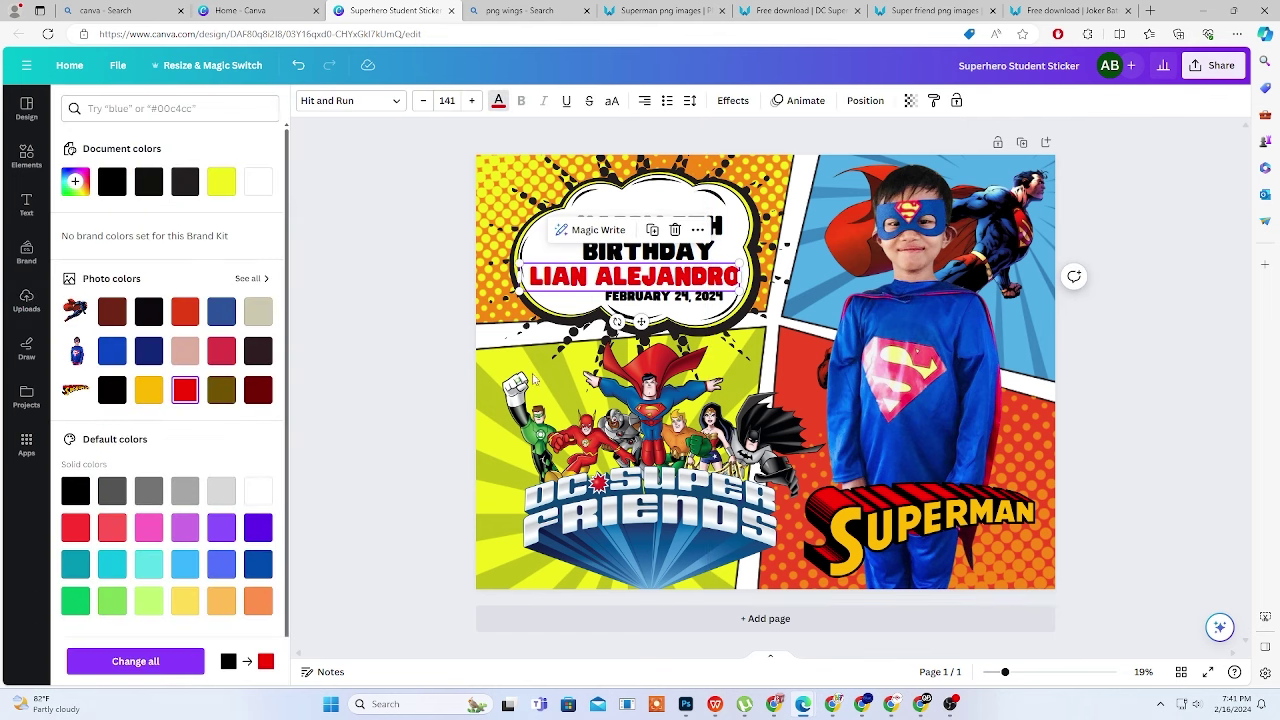
{"action": "key", "text": "Escape"}
{"action": "left_click", "coordinate": [466, 275]}
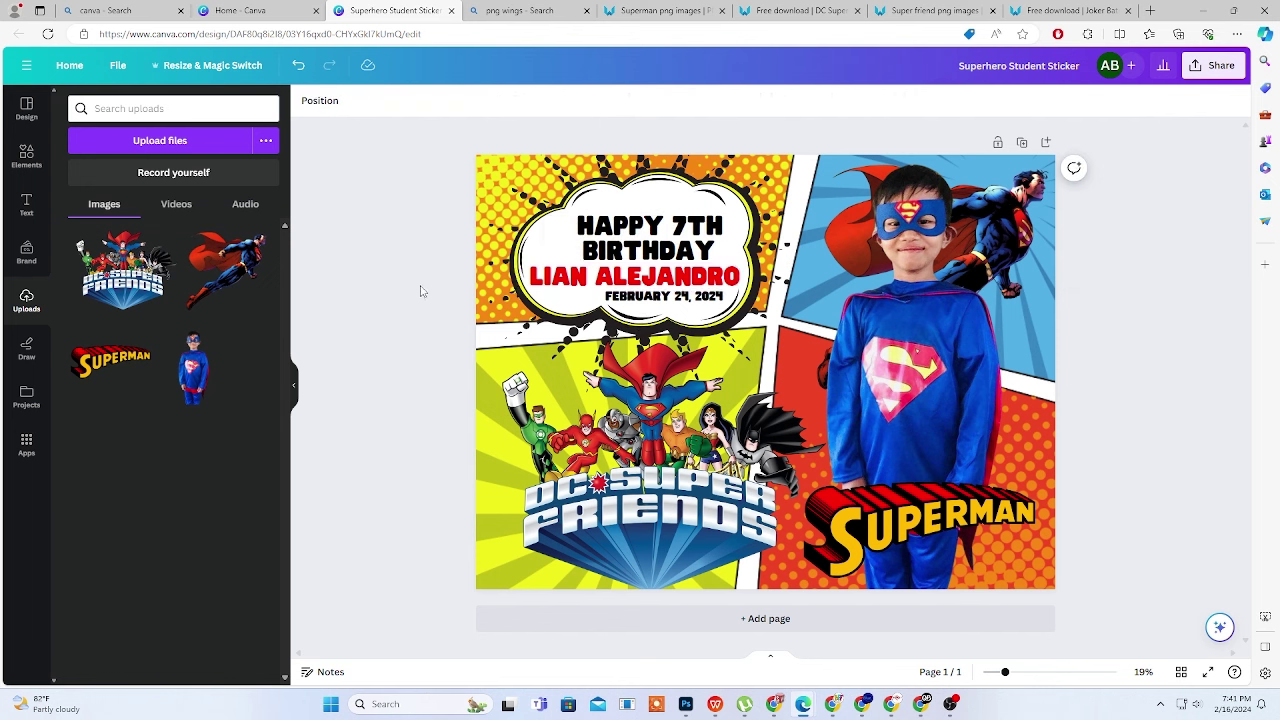
Raise the name slightly and centre the date just beneath it
{"action": "left_click", "coordinate": [684, 252]}
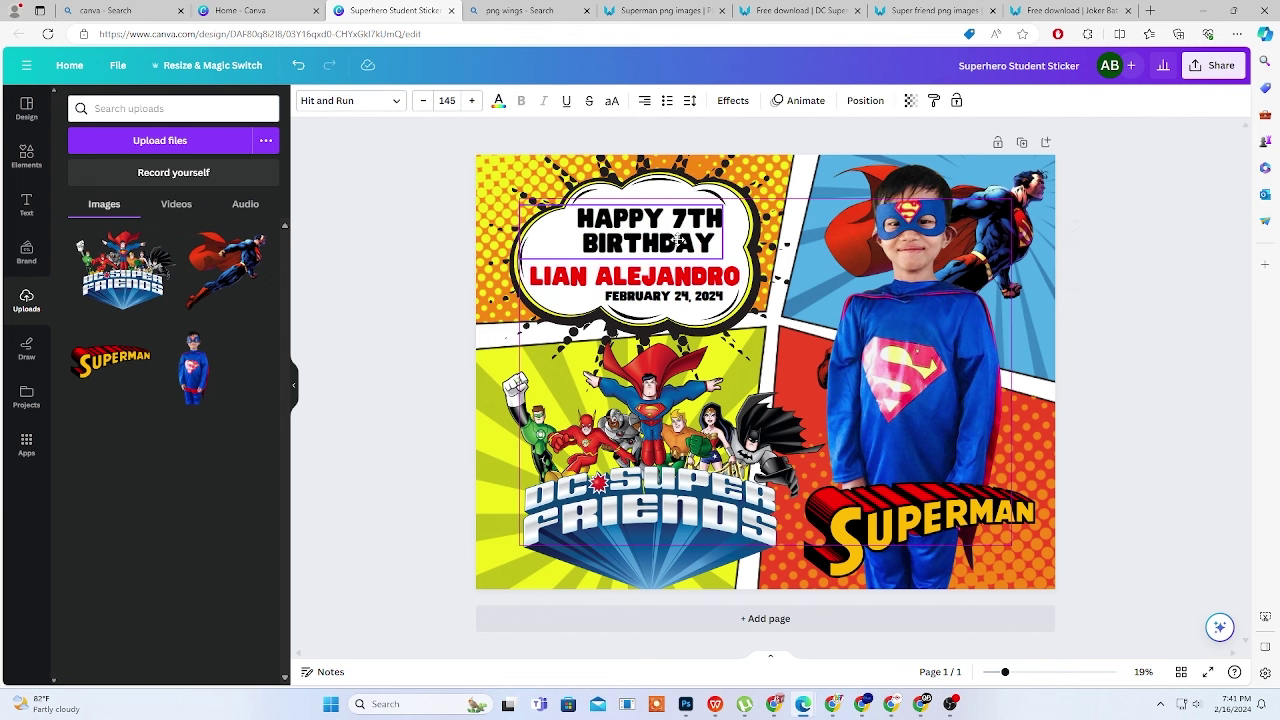
{"action": "left_click_drag", "start_coordinate": [620, 284], "coordinate": [686, 273]}
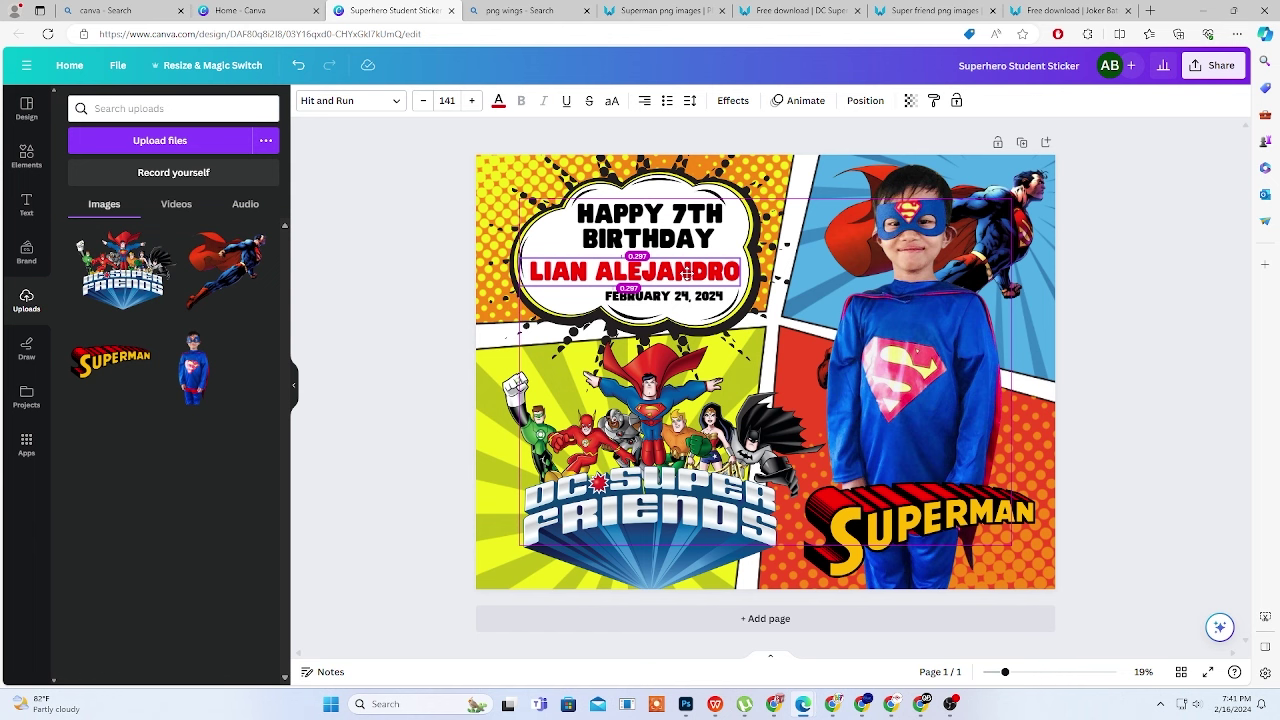
{"action": "left_click_drag", "start_coordinate": [686, 272], "coordinate": [686, 268]}
{"action": "left_click", "coordinate": [1169, 280]}
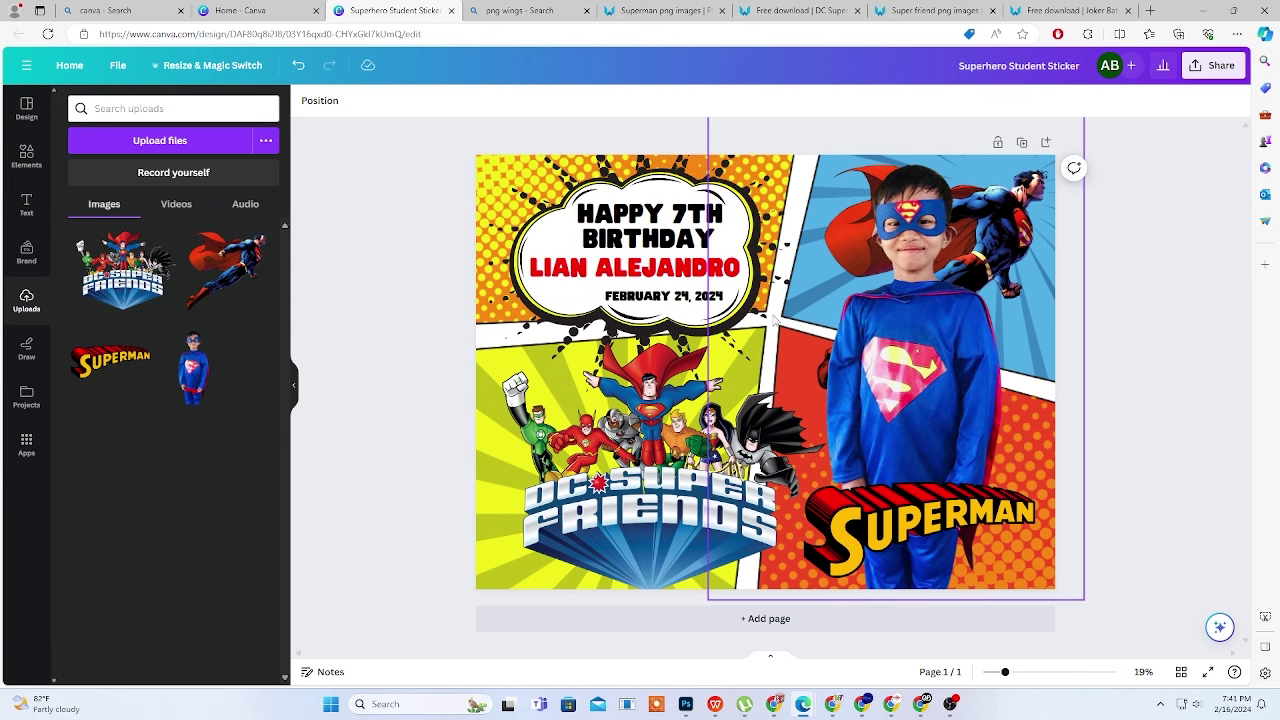
{"action": "left_click", "coordinate": [698, 300]}
{"action": "type", "text": "5"}
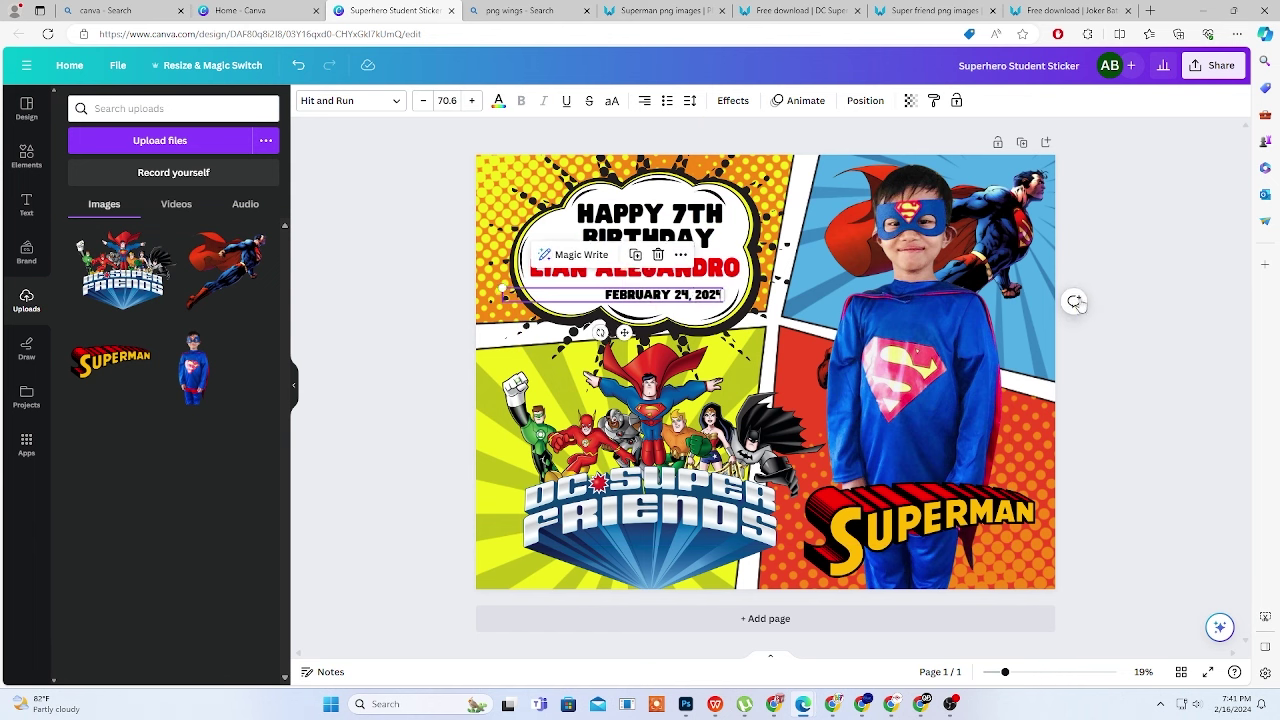
{"action": "left_click_drag", "start_coordinate": [685, 297], "coordinate": [676, 296]}
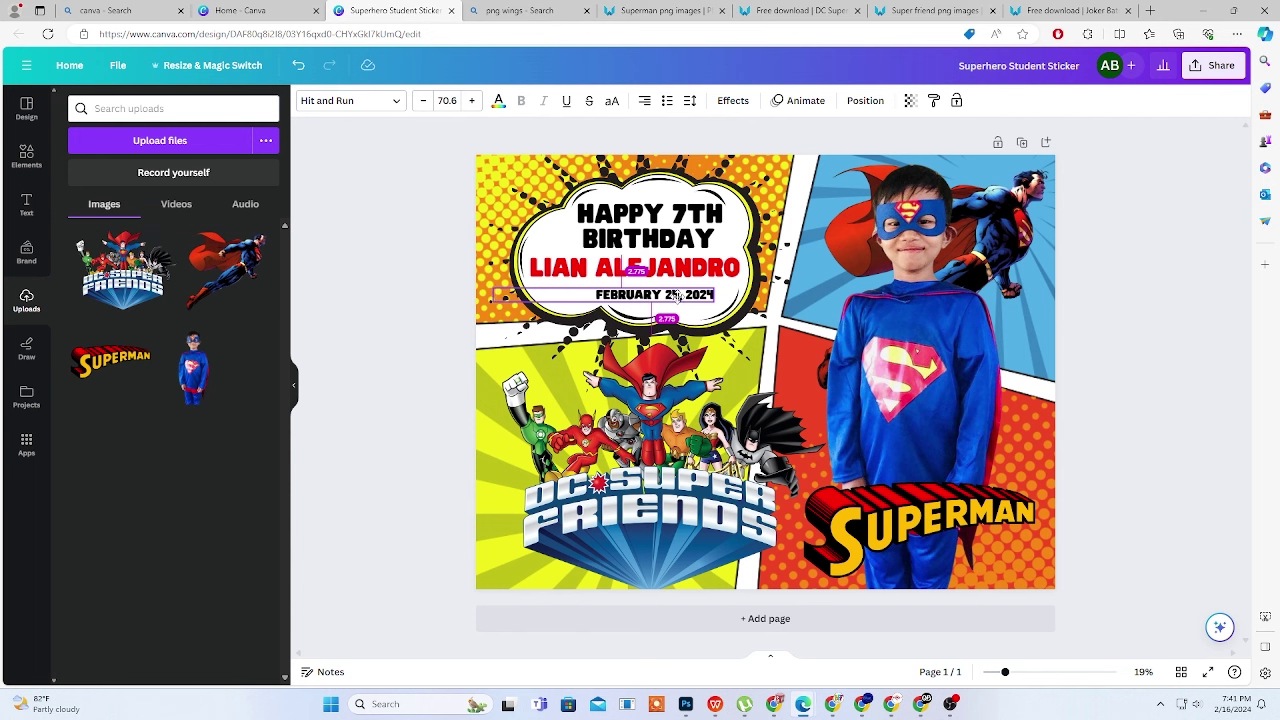
{"action": "left_click", "coordinate": [1179, 309]}
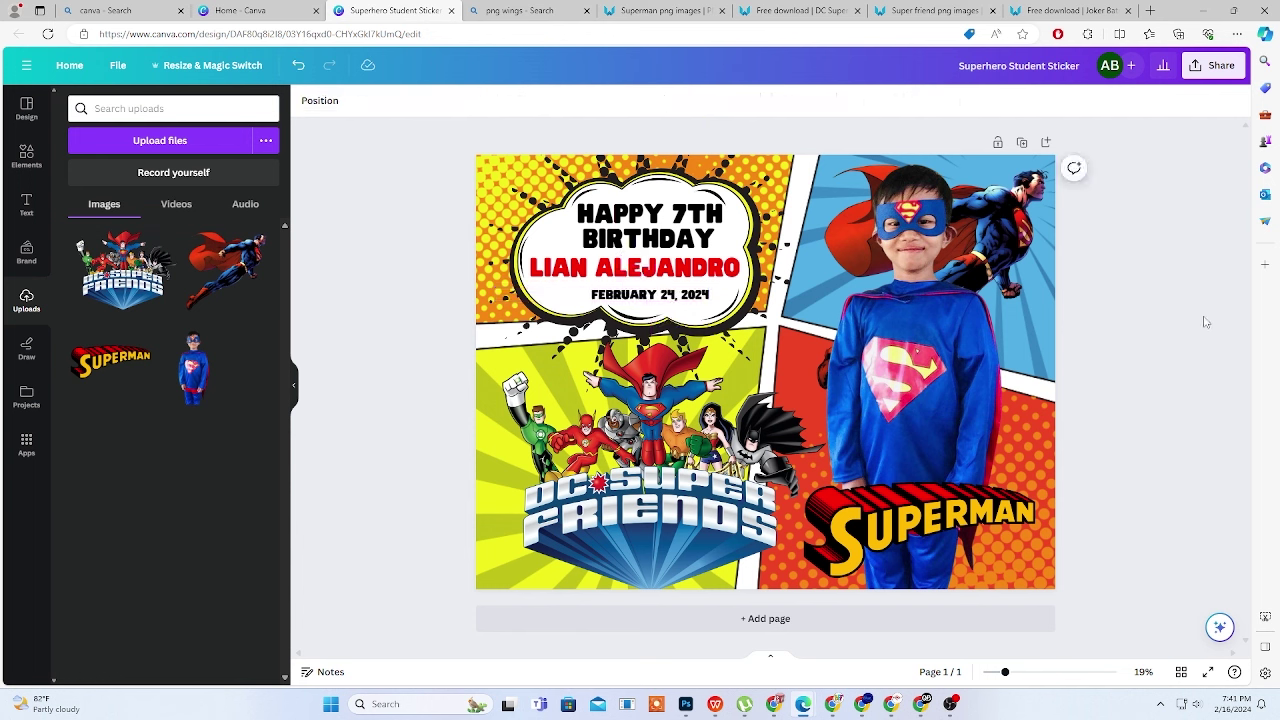
{"action": "left_click_drag", "start_coordinate": [676, 299], "coordinate": [676, 294]}
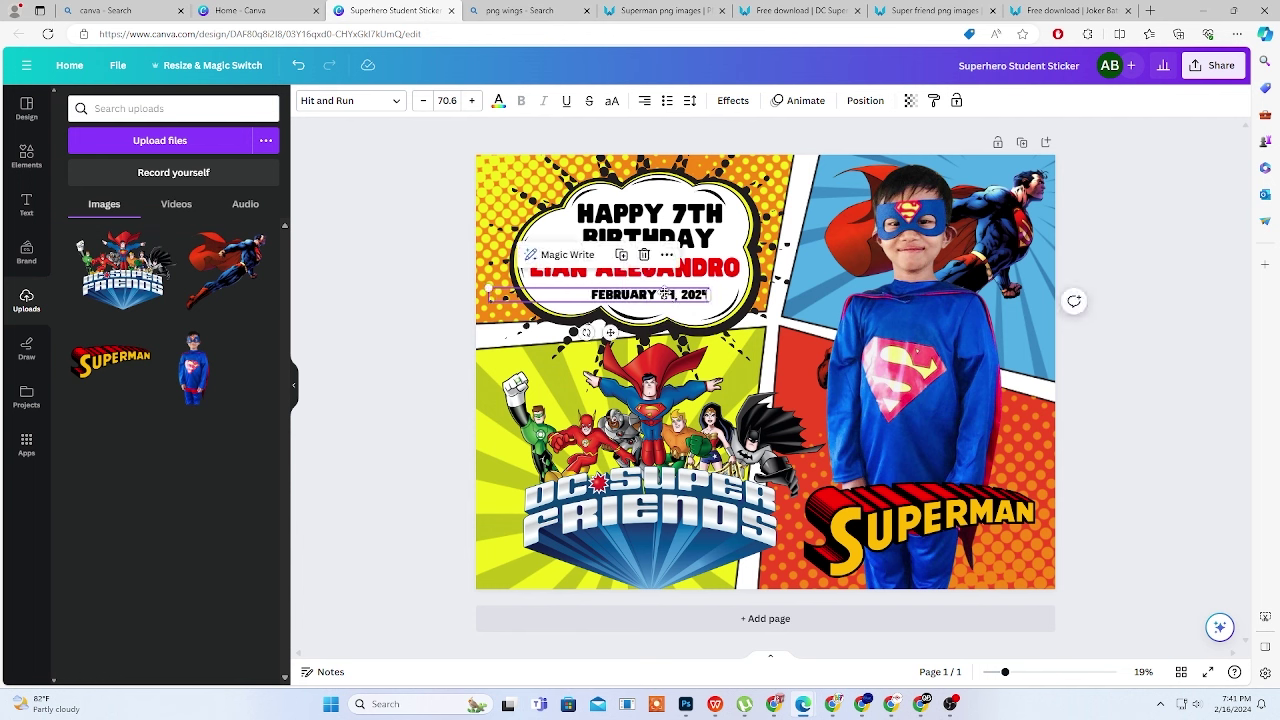
{"action": "left_click", "coordinate": [1179, 296]}
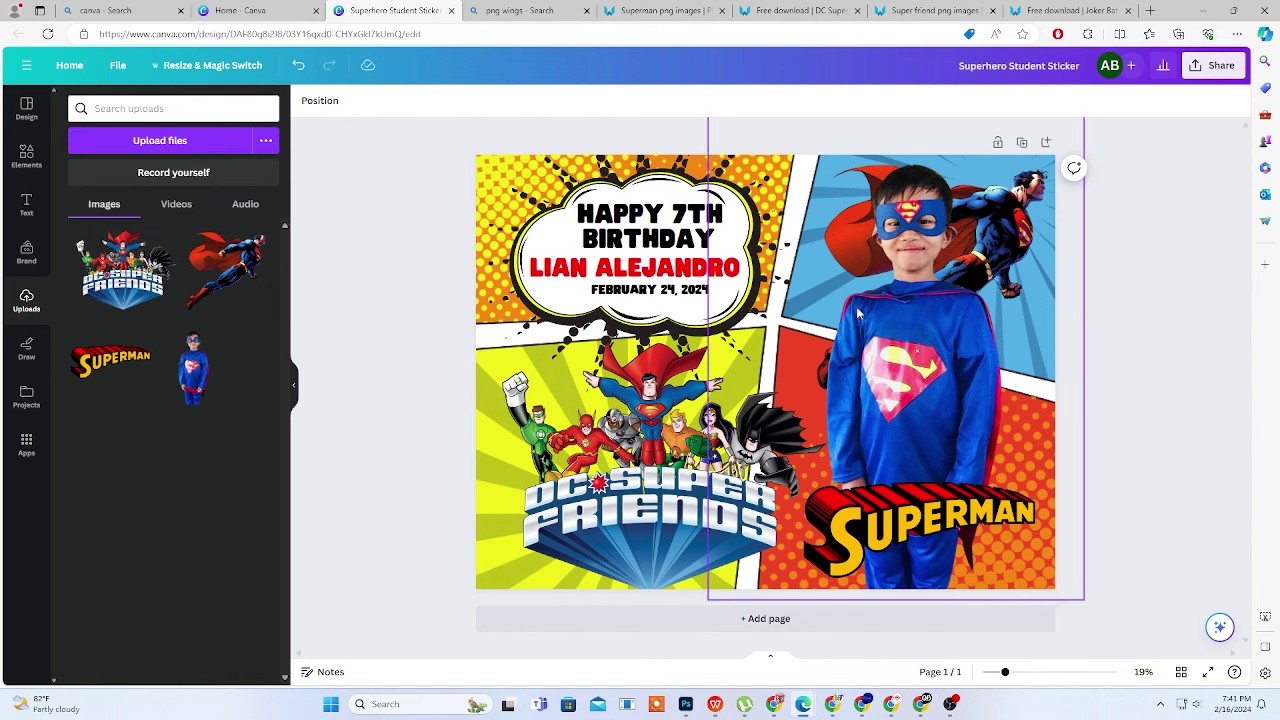
Download the sticker as a JPG file and minimize Edge to the desktop
{"action": "left_click", "coordinate": [1215, 65]}
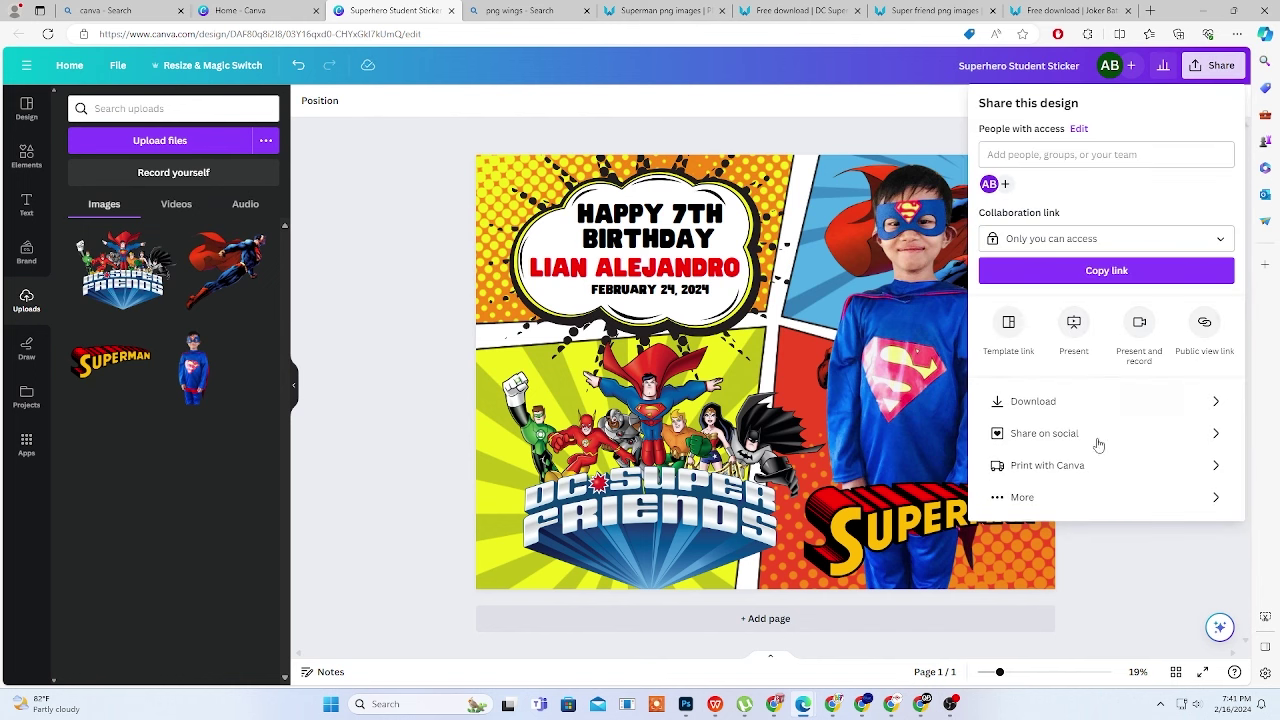
{"action": "left_click", "coordinate": [1100, 402]}
{"action": "left_click", "coordinate": [1115, 160]}
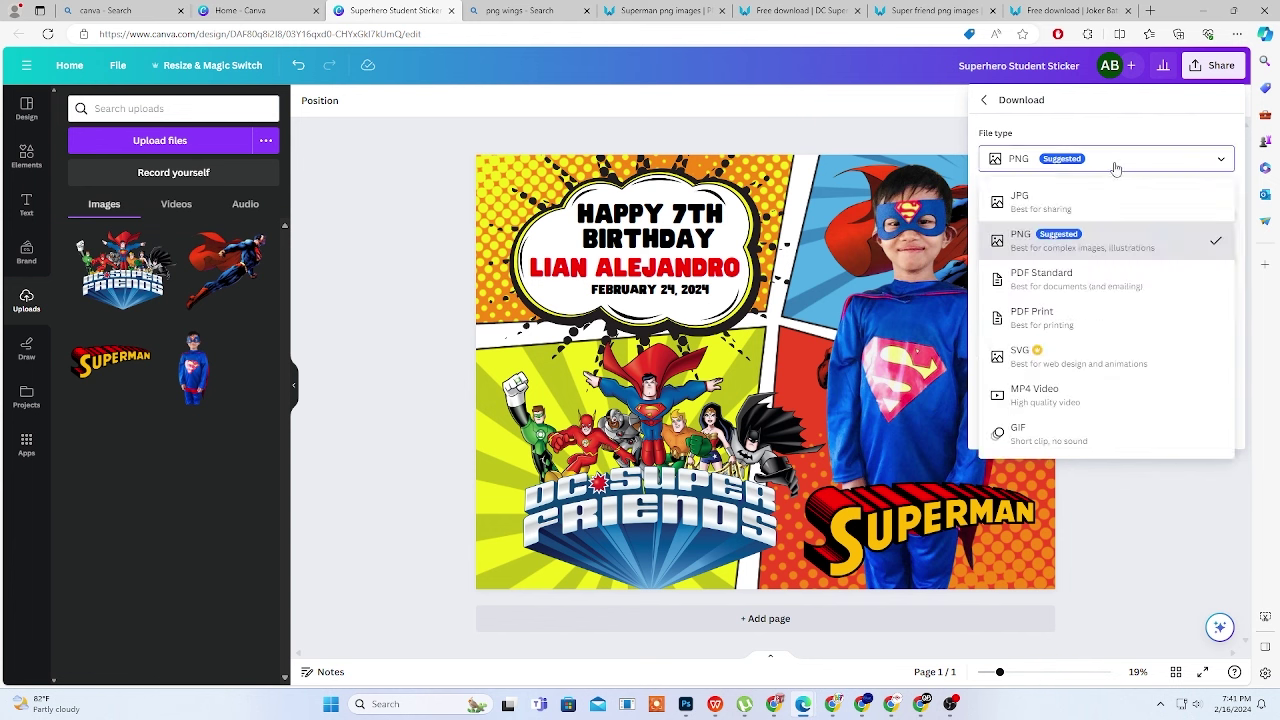
{"action": "left_click", "coordinate": [1080, 197]}
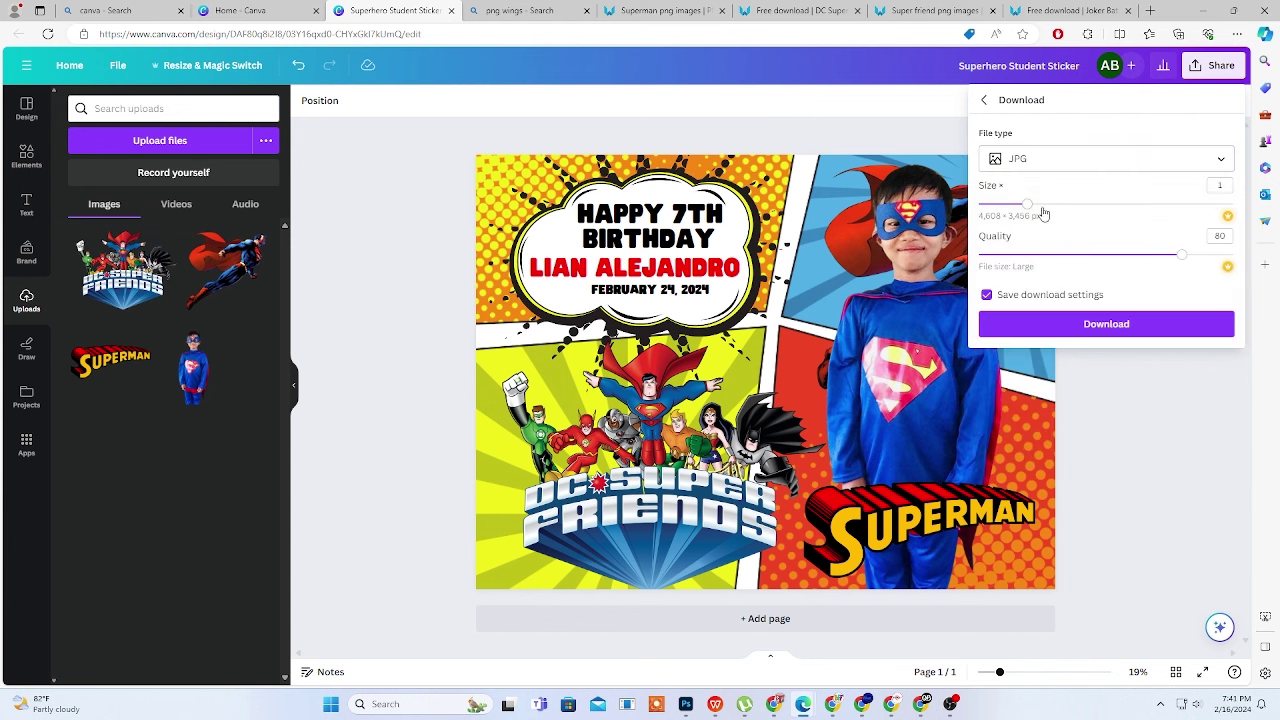
{"action": "left_click", "coordinate": [1118, 328]}
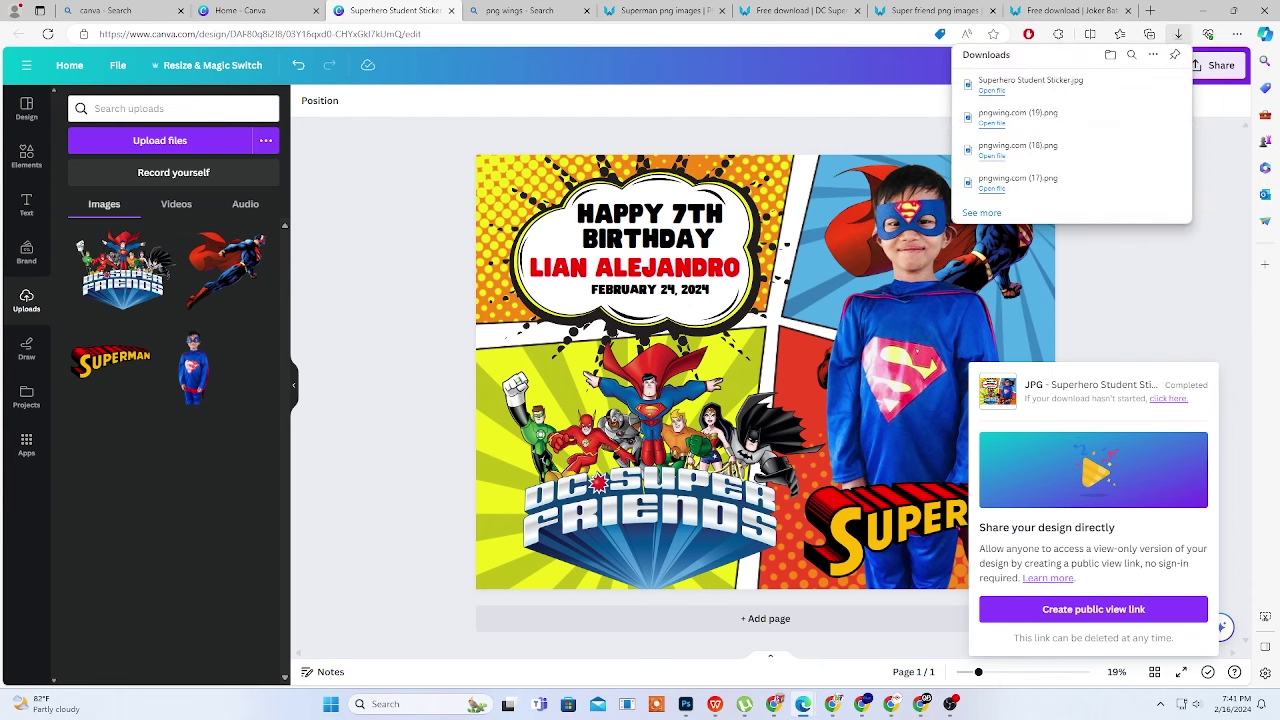
{"action": "left_click", "coordinate": [1208, 13]}
{"action": "mouse_move", "coordinate": [715, 704]}
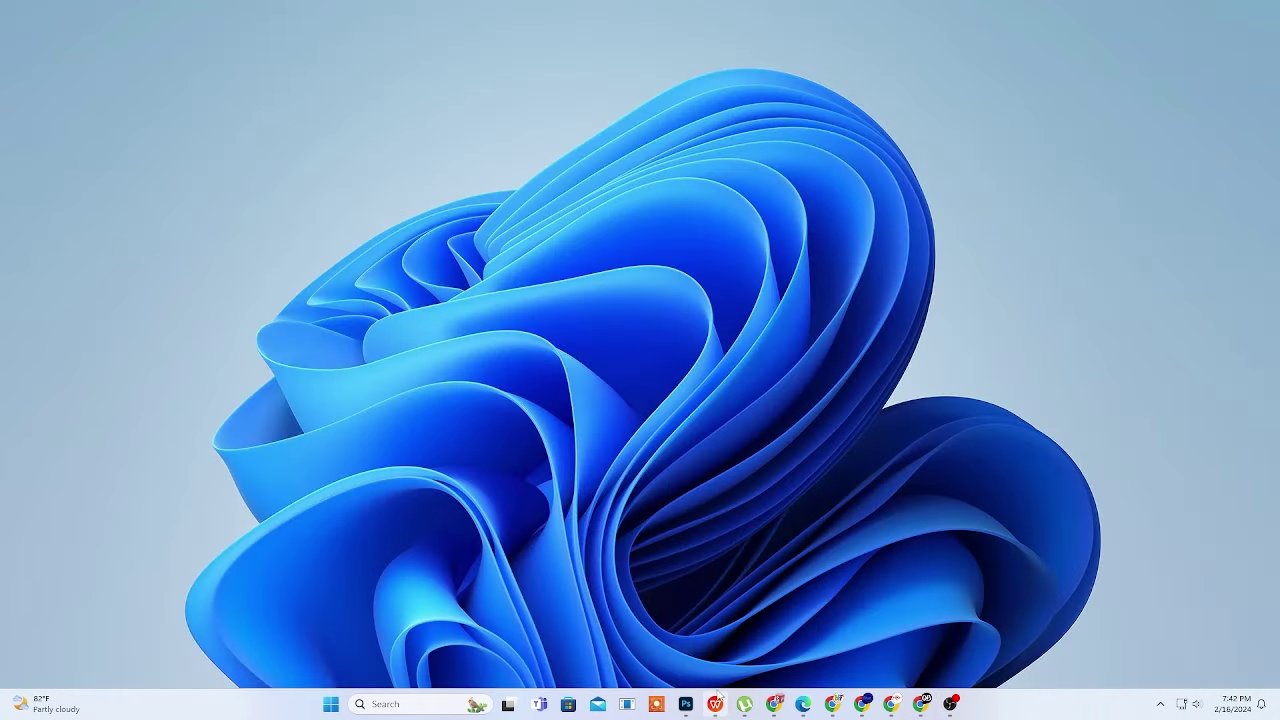
Restore Photoshop and start a new document with size units in inches
{"action": "left_click", "coordinate": [686, 704]}
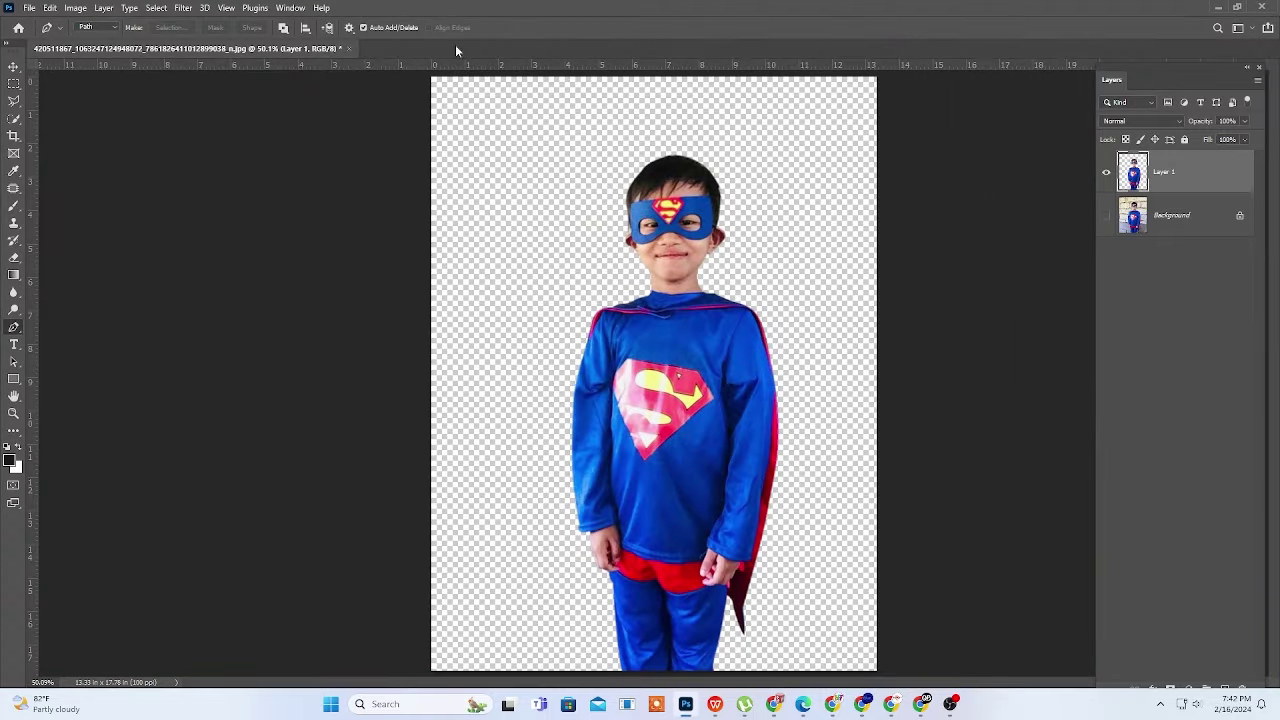
{"action": "left_click", "coordinate": [29, 8]}
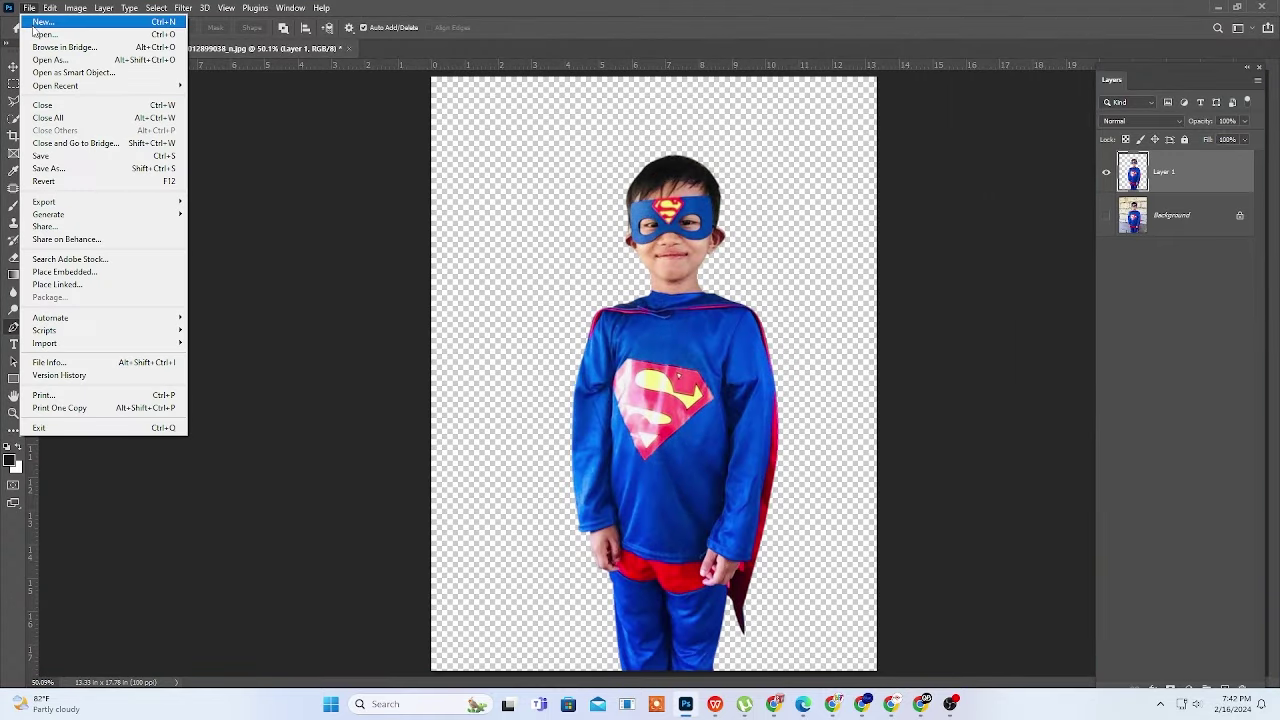
{"action": "left_click", "coordinate": [40, 22]}
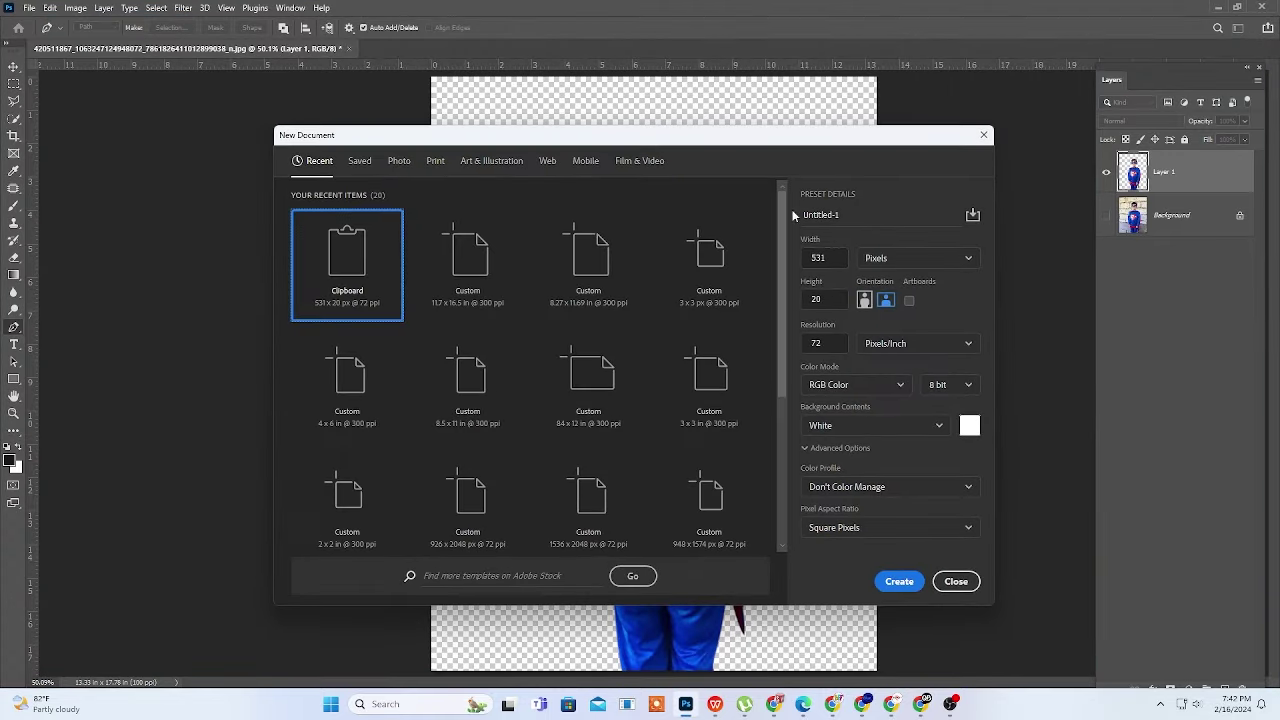
{"action": "left_click", "coordinate": [917, 258]}
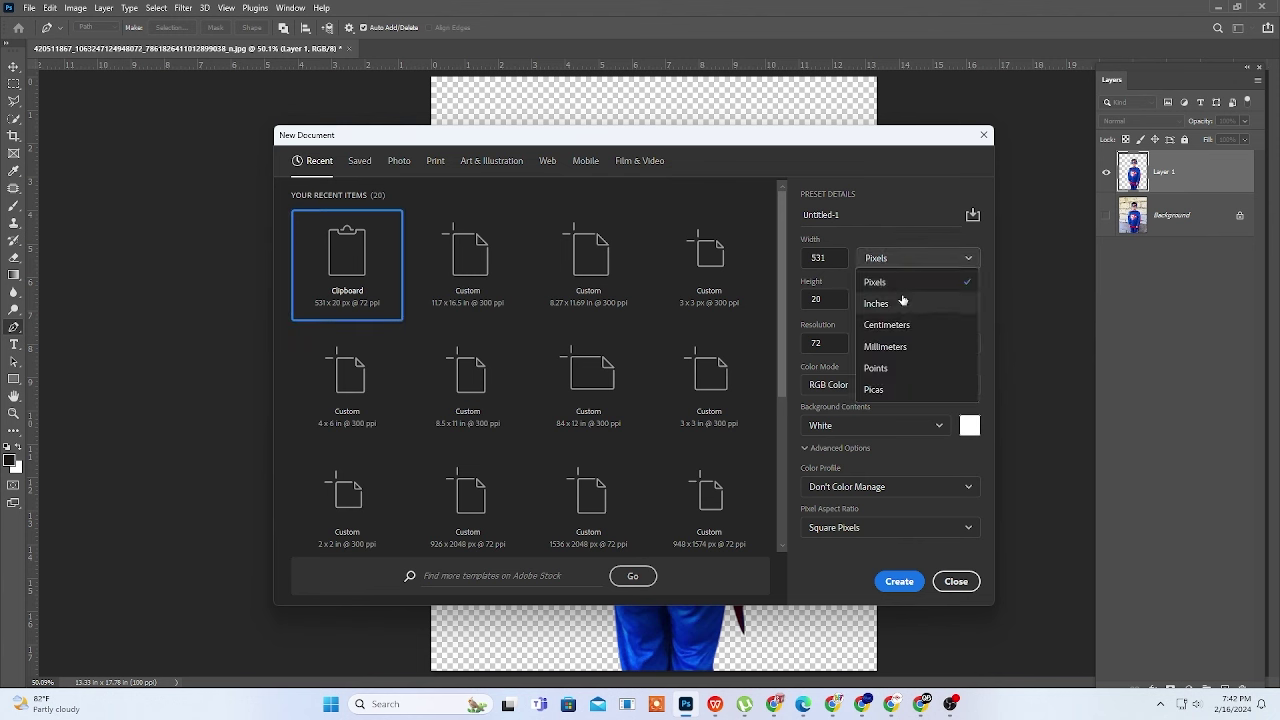
{"action": "left_click", "coordinate": [900, 303]}
Create a landscape 48 × 36 inch canvas at 100 ppi
{"action": "left_click_drag", "start_coordinate": [838, 257], "coordinate": [801, 264]}
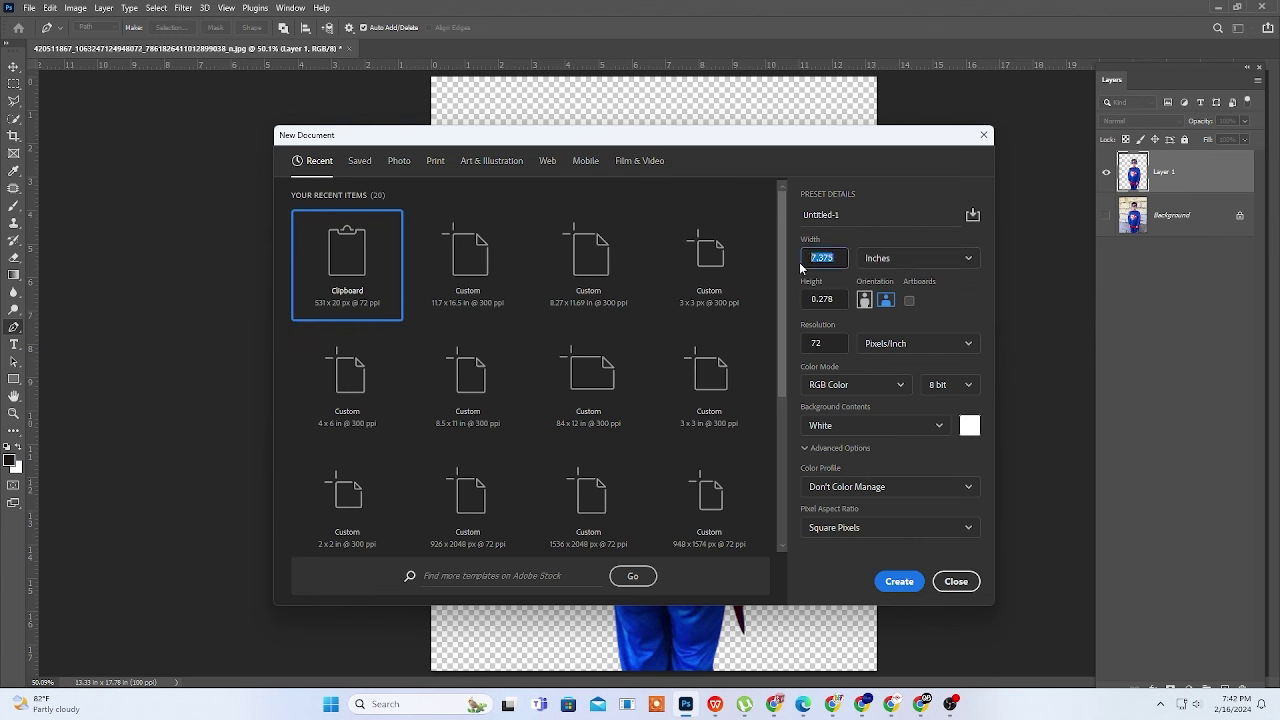
{"action": "type", "text": "30"}
{"action": "left_click_drag", "start_coordinate": [842, 298], "coordinate": [812, 298]}
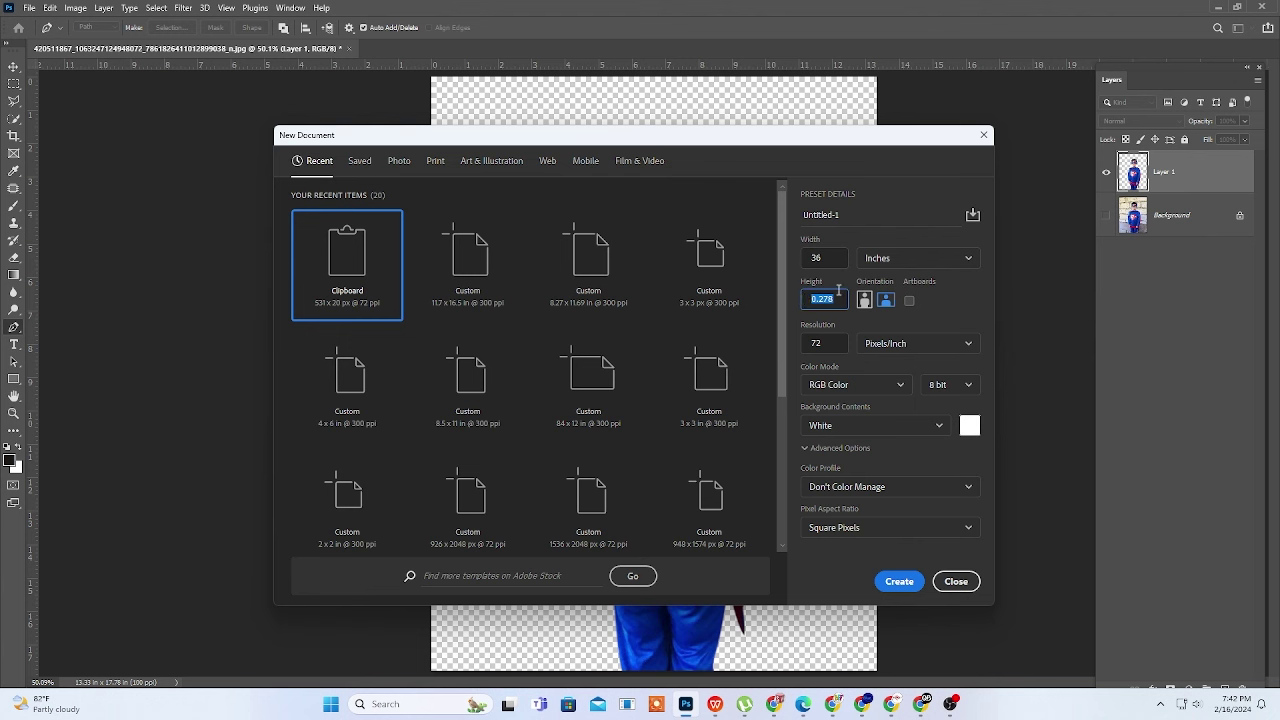
{"action": "type", "text": "48"}
{"action": "left_click", "coordinate": [826, 345]}
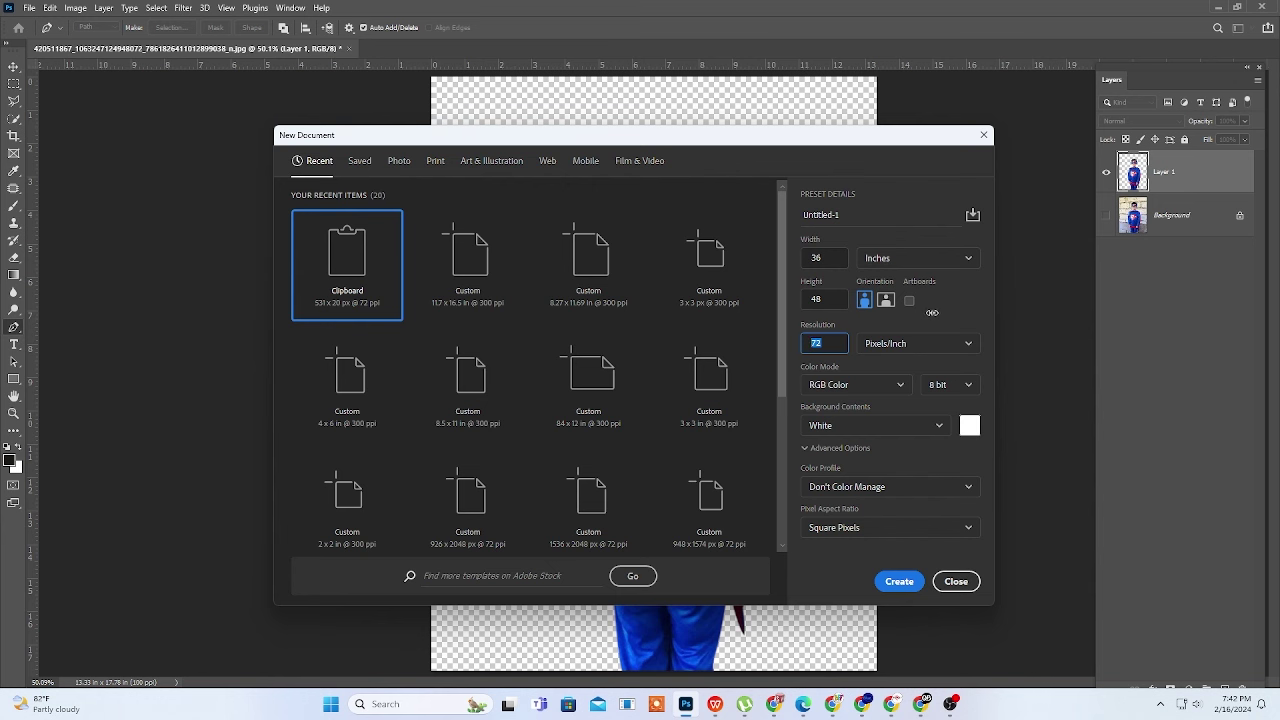
{"action": "type", "text": "100"}
{"action": "left_click", "coordinate": [885, 300]}
{"action": "left_click", "coordinate": [899, 583]}
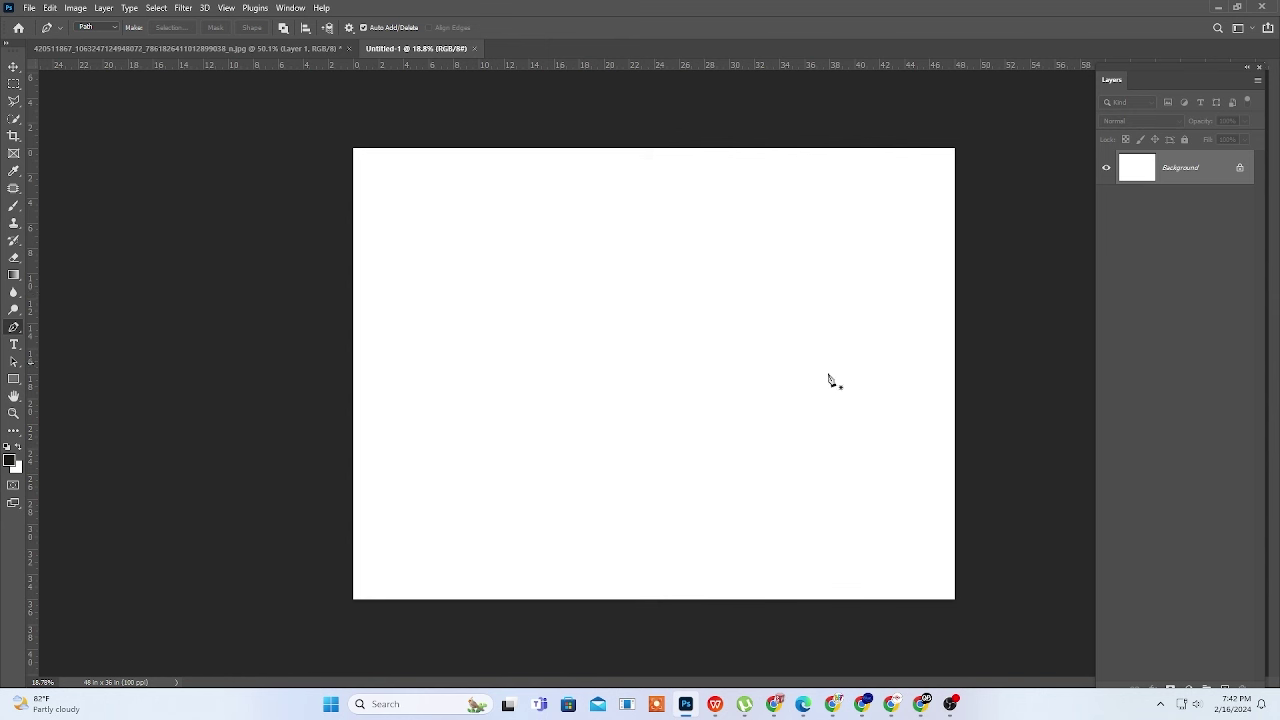
Place Superhero Student Sticker from Downloads as an embedded layer and commit it
{"action": "left_click", "coordinate": [30, 8]}
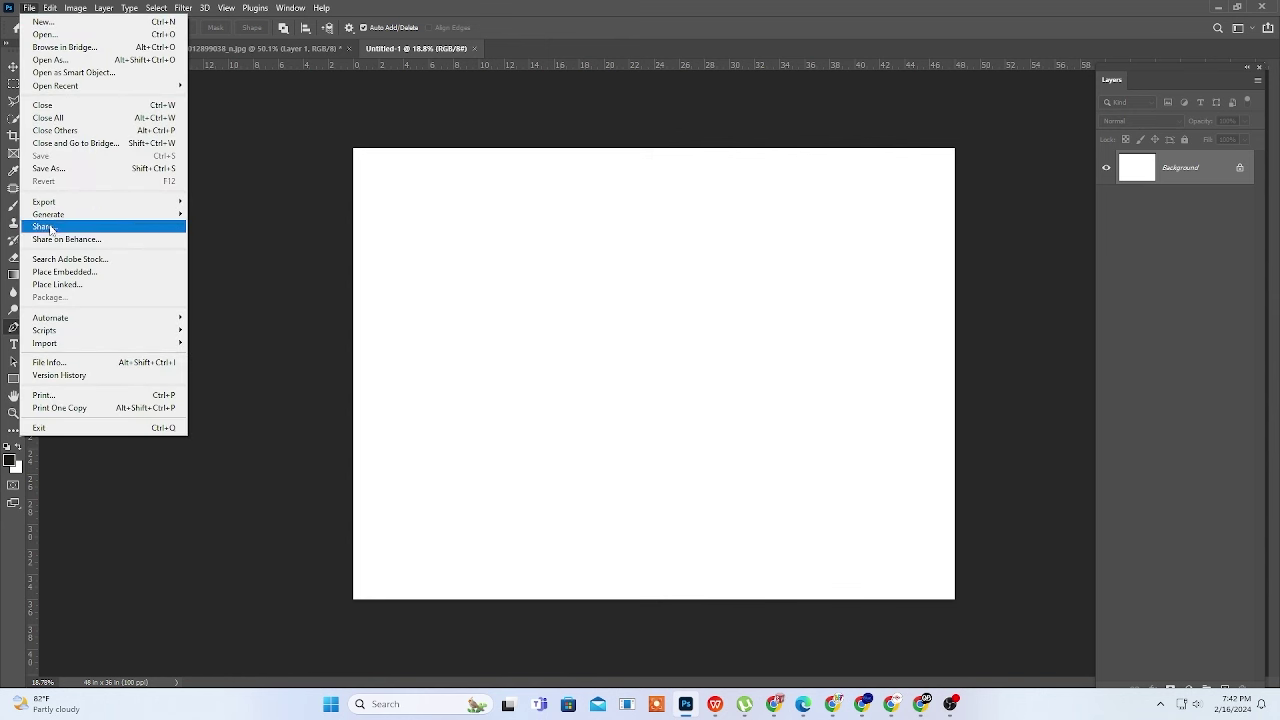
{"action": "left_click", "coordinate": [90, 271]}
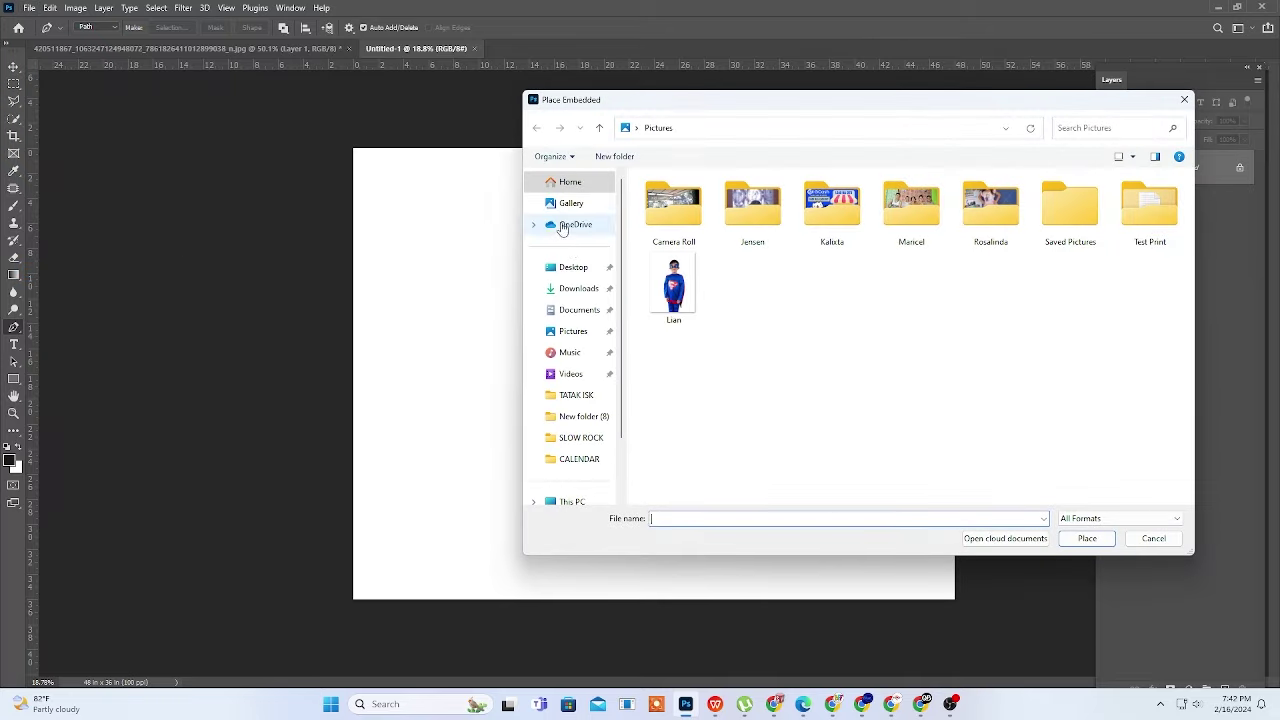
{"action": "left_click", "coordinate": [570, 290]}
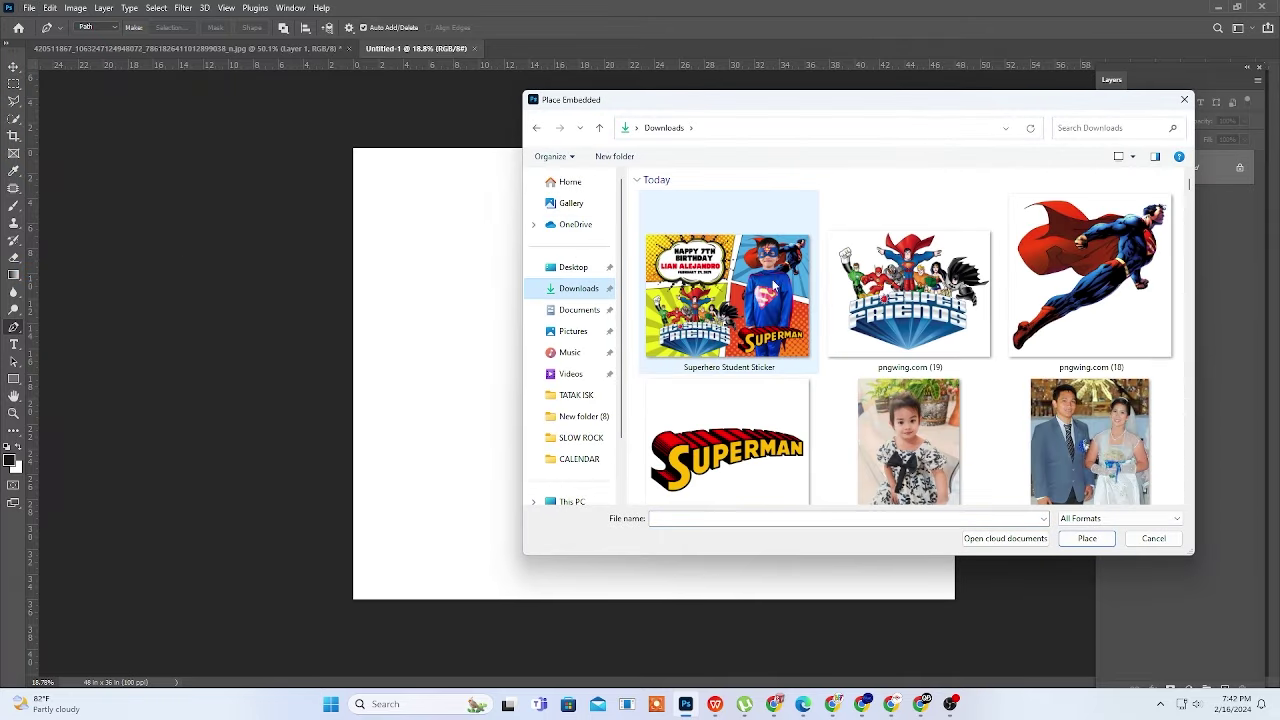
{"action": "left_click", "coordinate": [773, 286]}
{"action": "left_click", "coordinate": [1087, 538]}
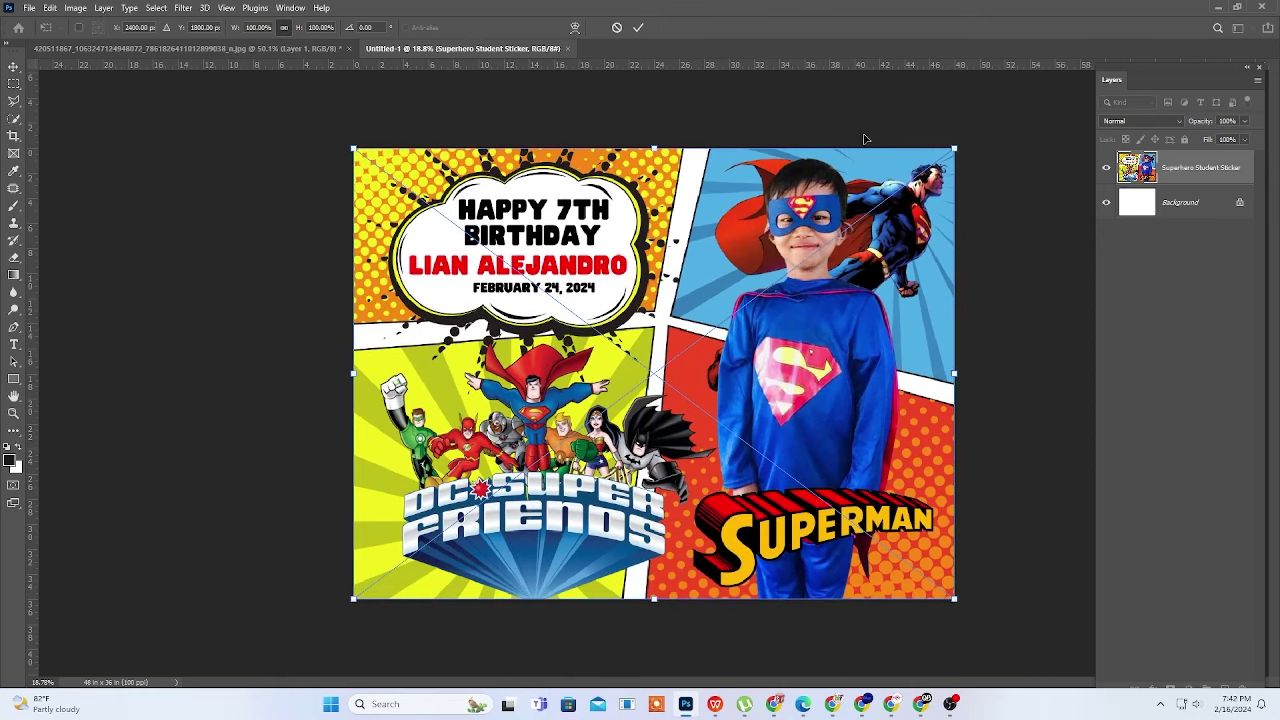
{"action": "left_click", "coordinate": [638, 27]}
Delete the stray pen path accidentally drawn on the canvas
{"action": "key", "text": "p"}
{"action": "left_click_drag", "start_coordinate": [842, 113], "coordinate": [889, 73]}
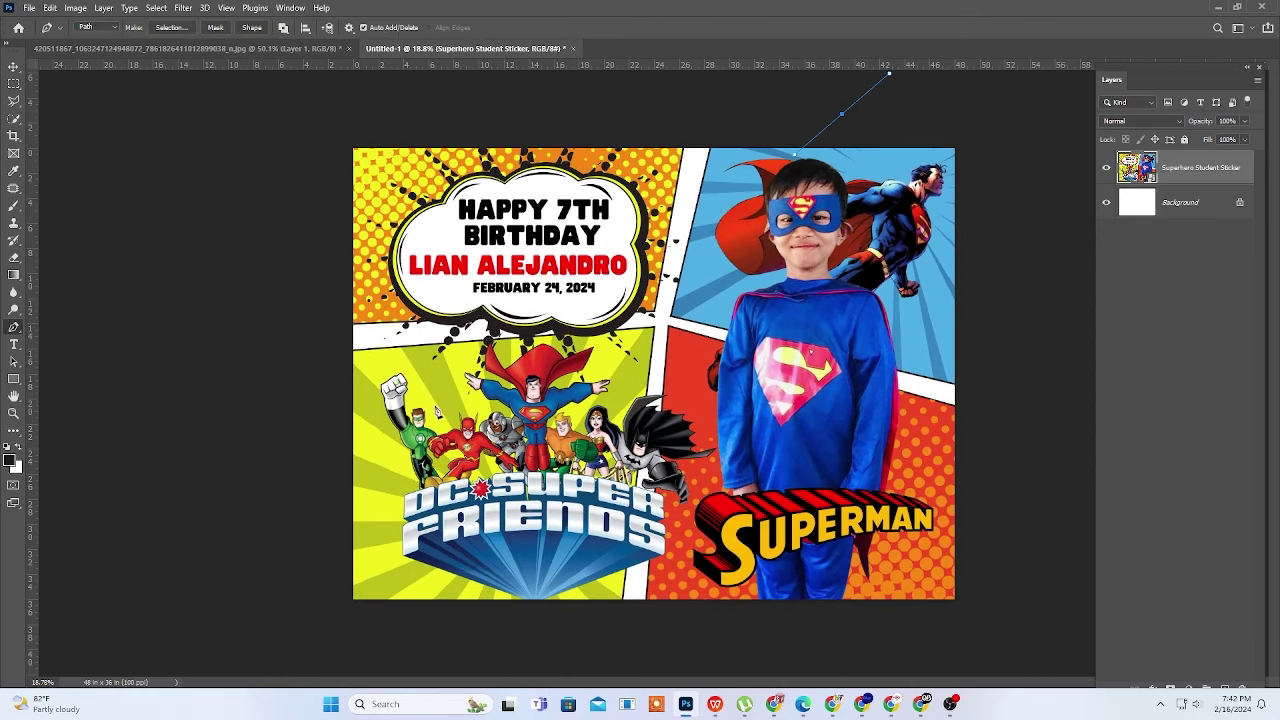
{"action": "left_click_drag", "start_coordinate": [981, 244], "coordinate": [1012, 238]}
{"action": "key", "text": "Delete"}
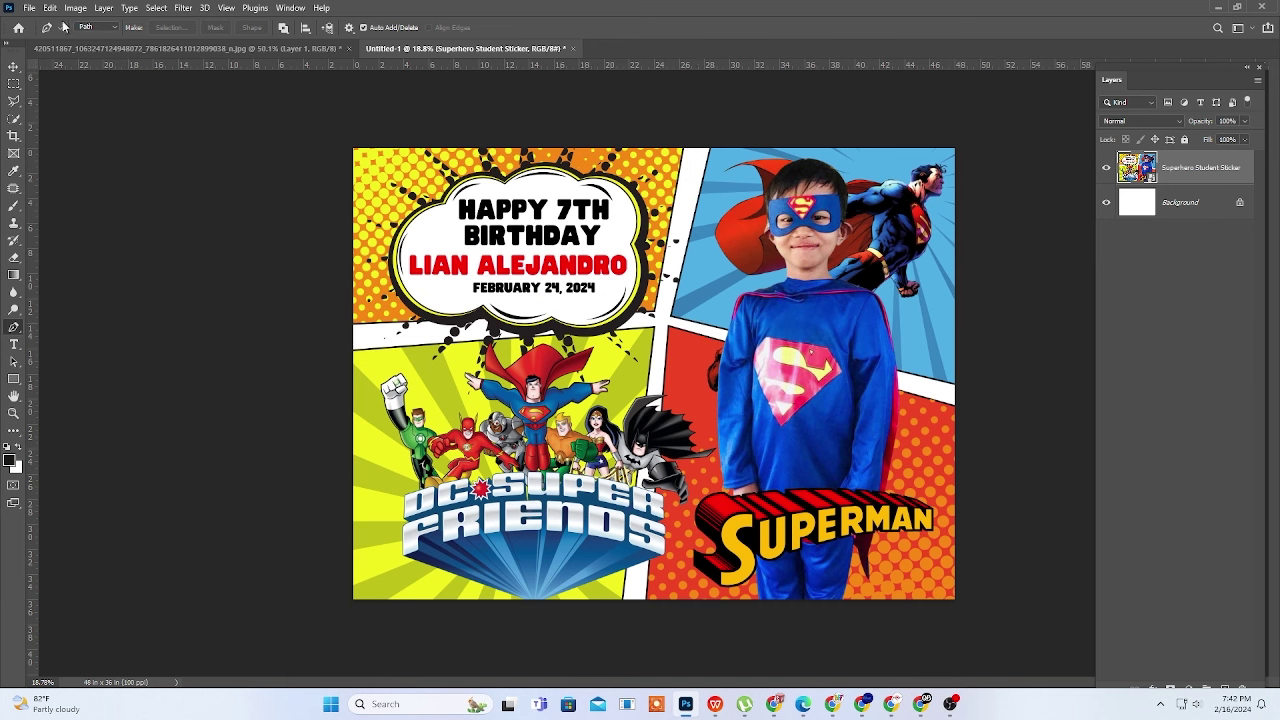
{"action": "left_click", "coordinate": [29, 8]}
Save the canvas as a JPEG in Pictures under a new name with default quality
{"action": "left_click", "coordinate": [40, 169]}
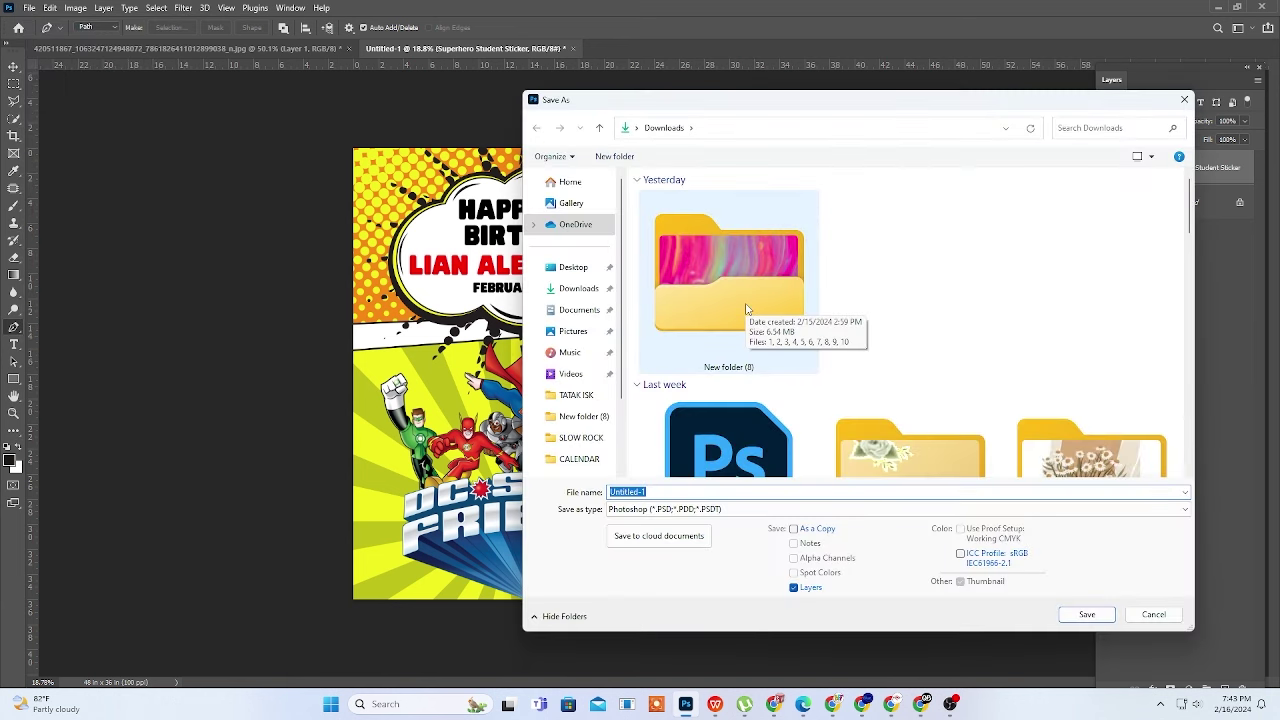
{"action": "type", "text": "Lian Alejandro 4x3 Tarp"}
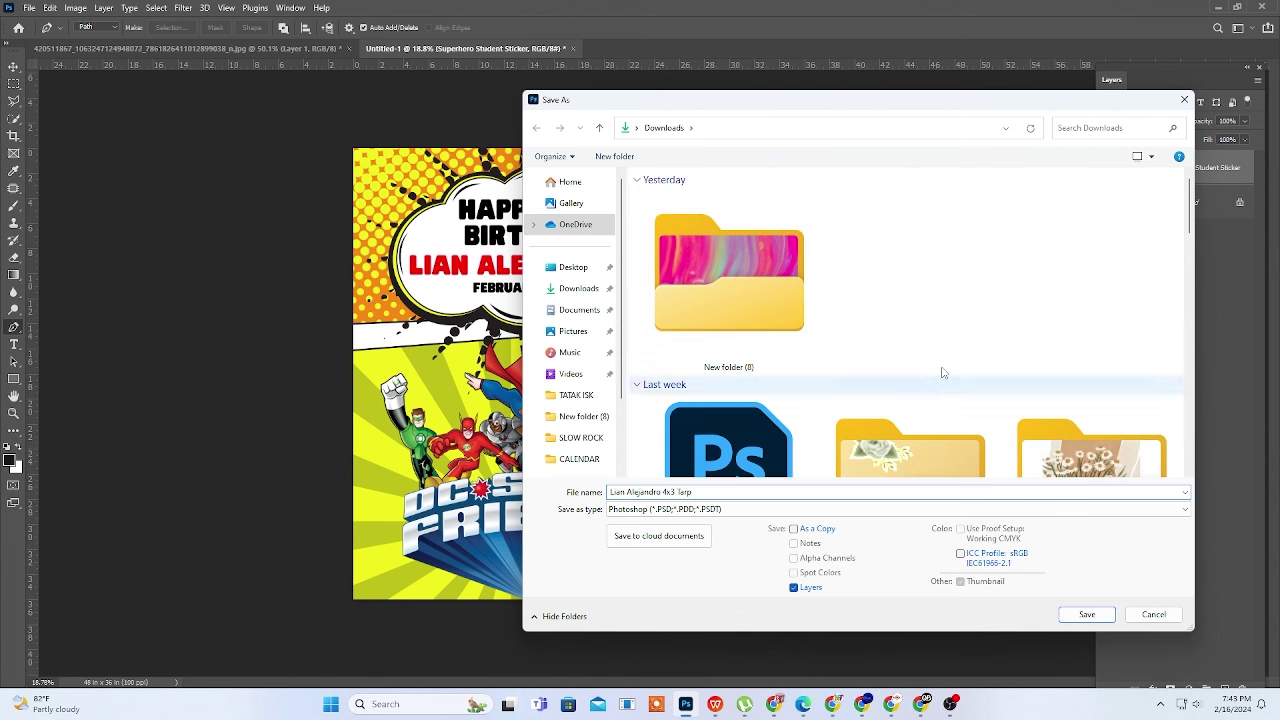
{"action": "left_click", "coordinate": [909, 509]}
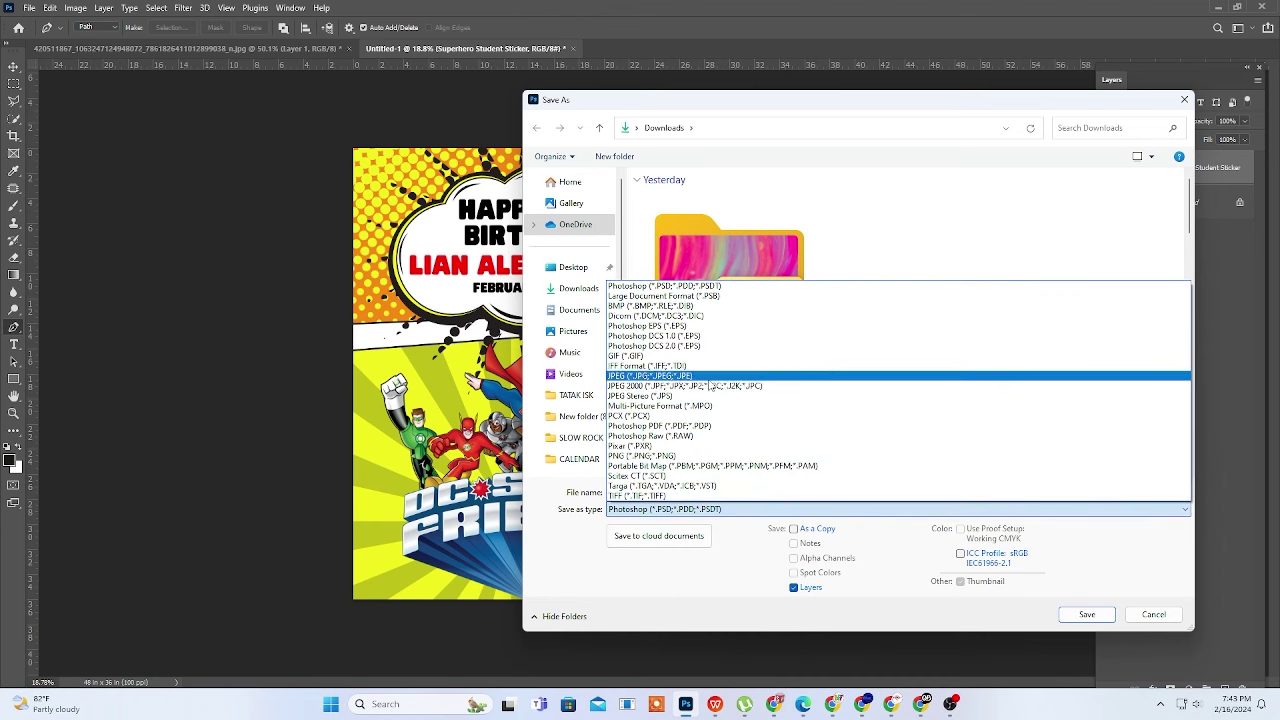
{"action": "left_click", "coordinate": [708, 378]}
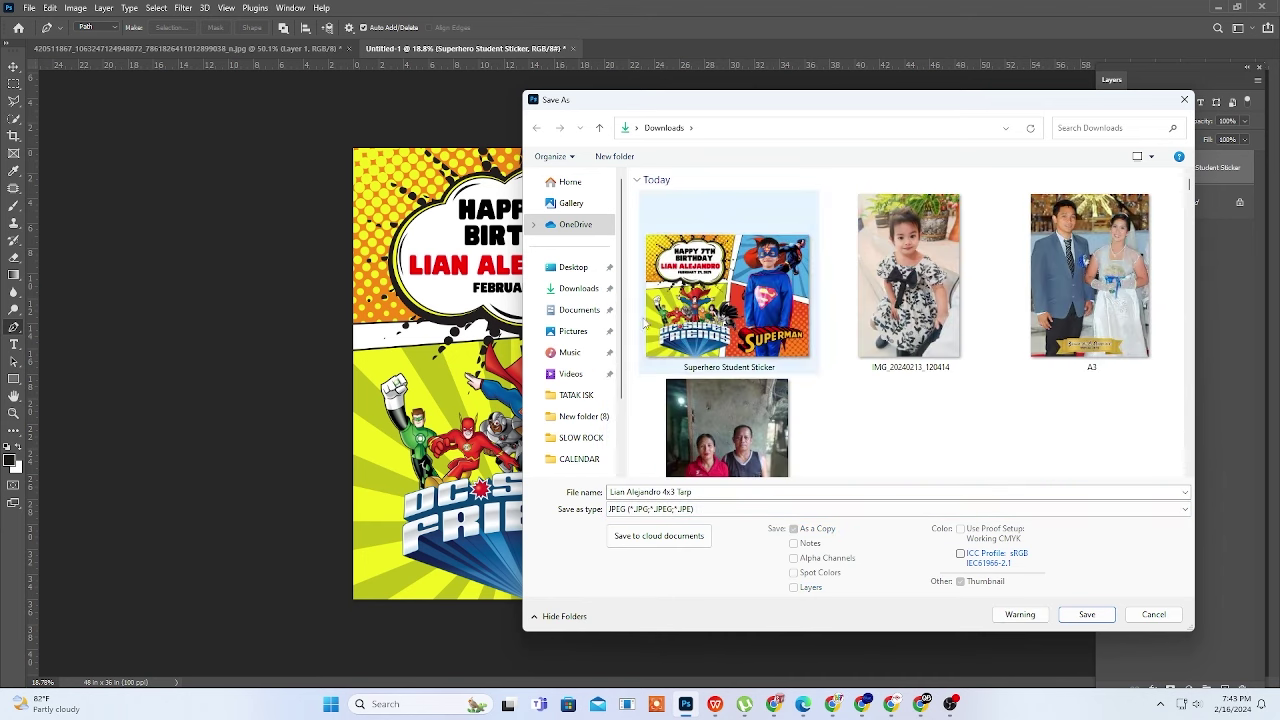
{"action": "left_click", "coordinate": [575, 331]}
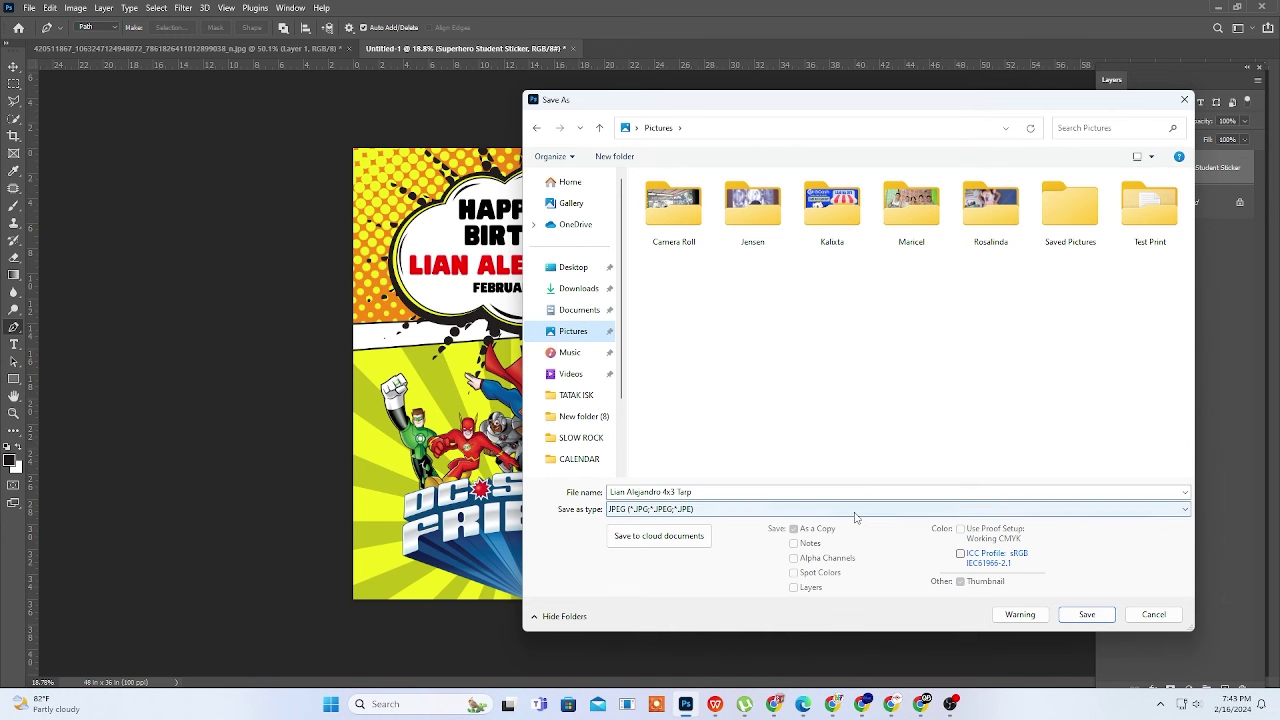
{"action": "left_click", "coordinate": [1086, 614]}
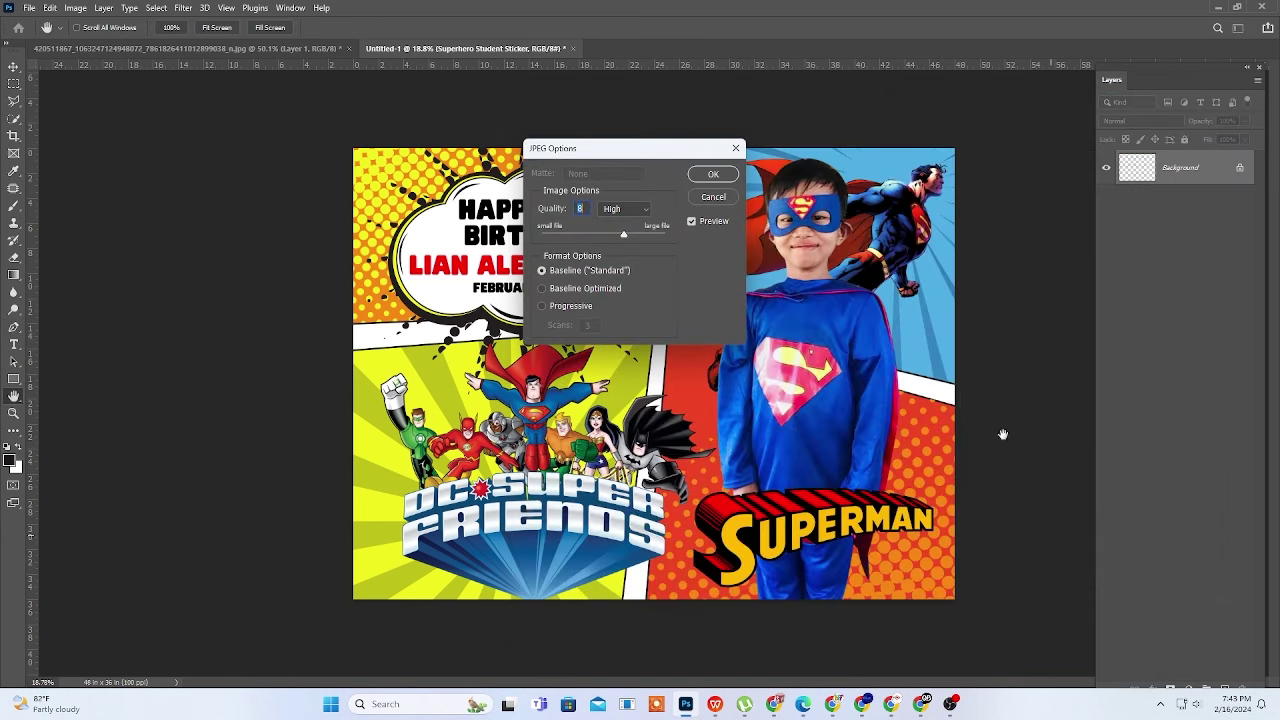
{"action": "left_click", "coordinate": [713, 174]}
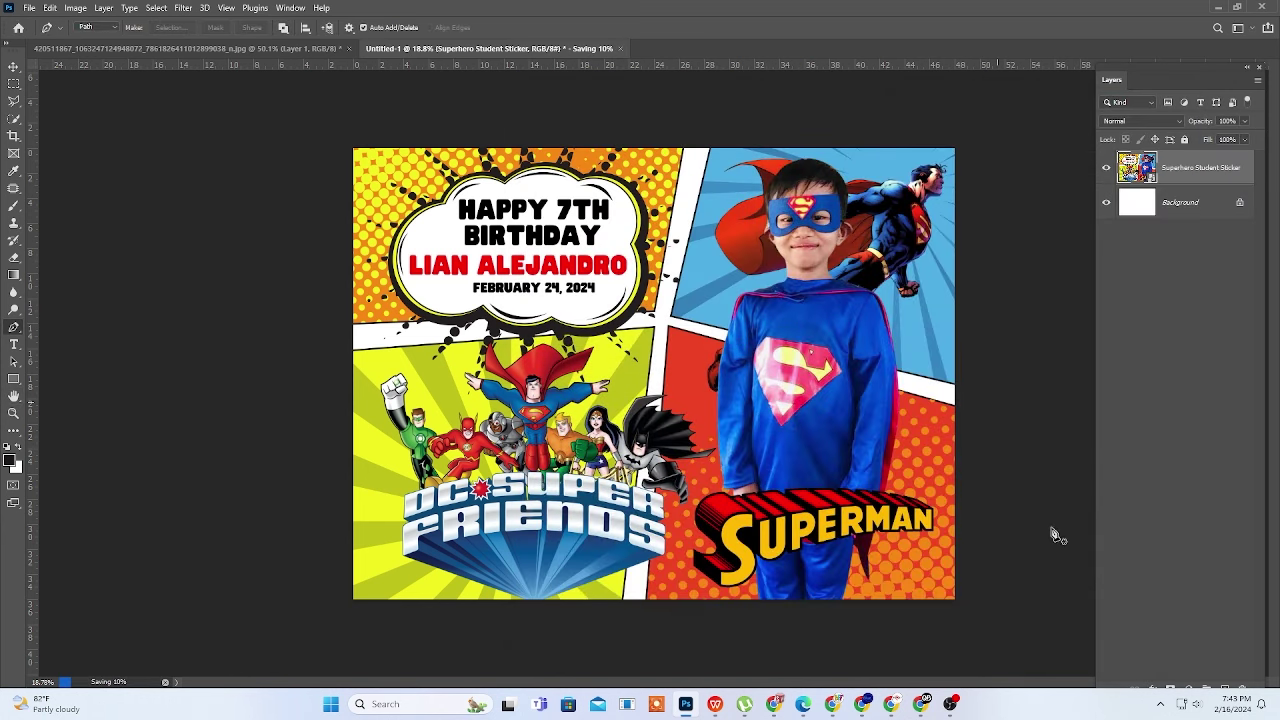